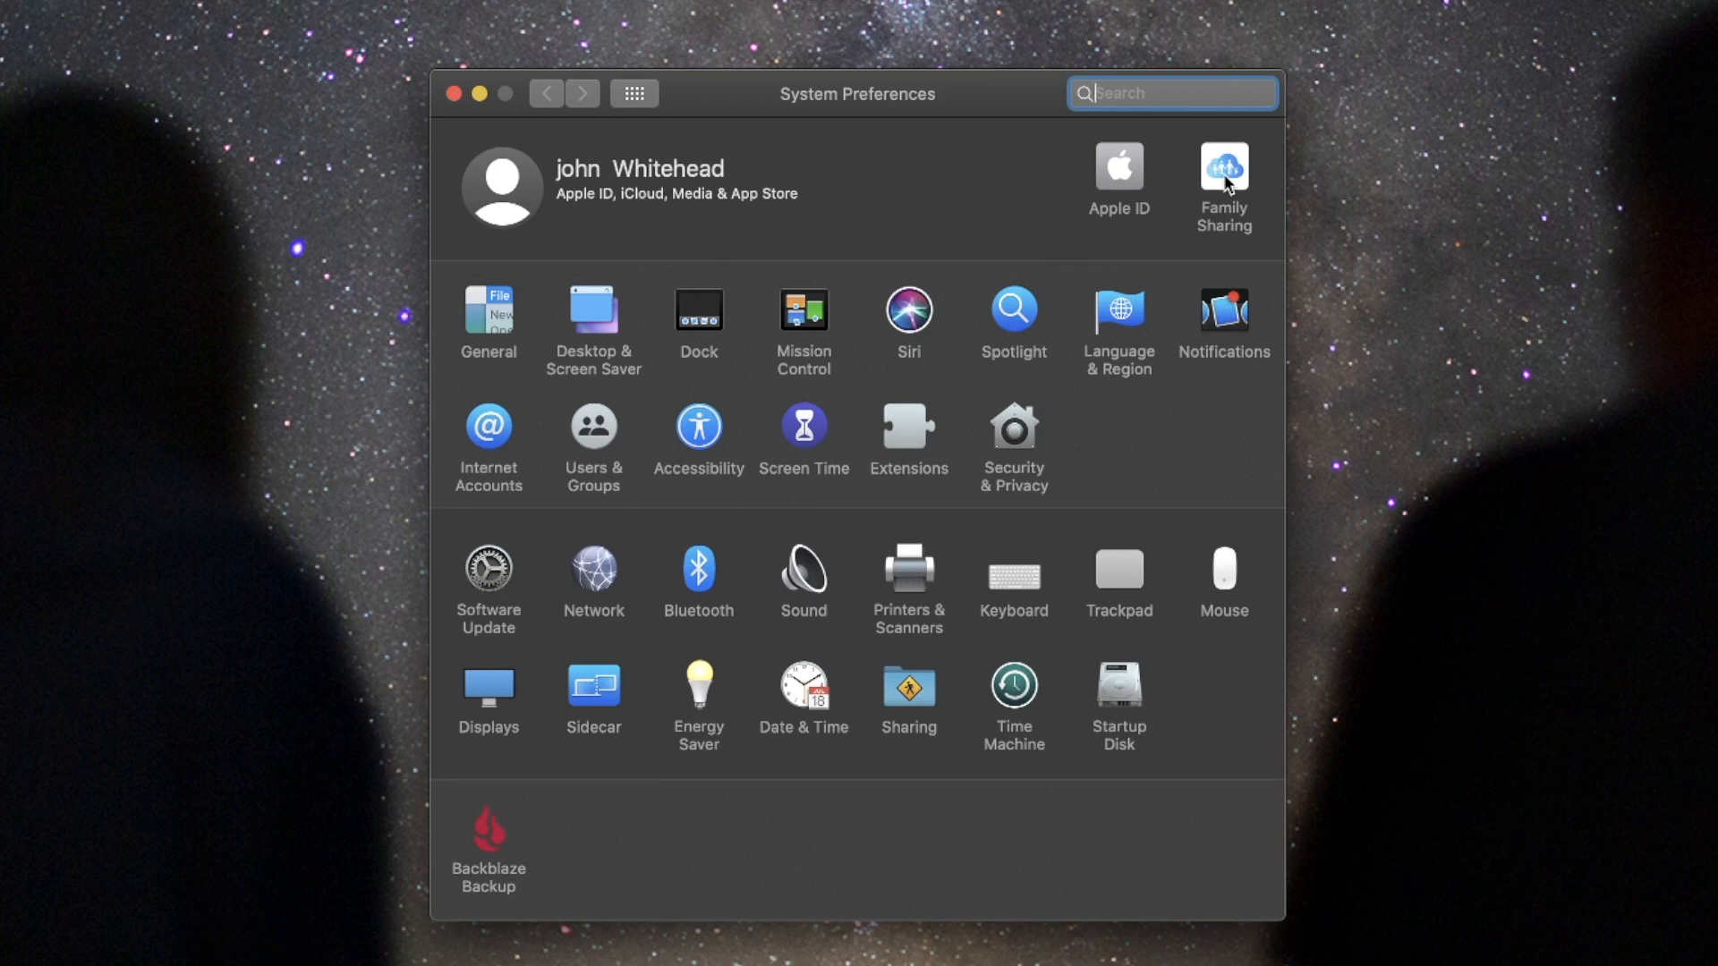
Open the General preferences, try the purple and yellow accent colors, and set the accent back to blue
left_click(490, 315)
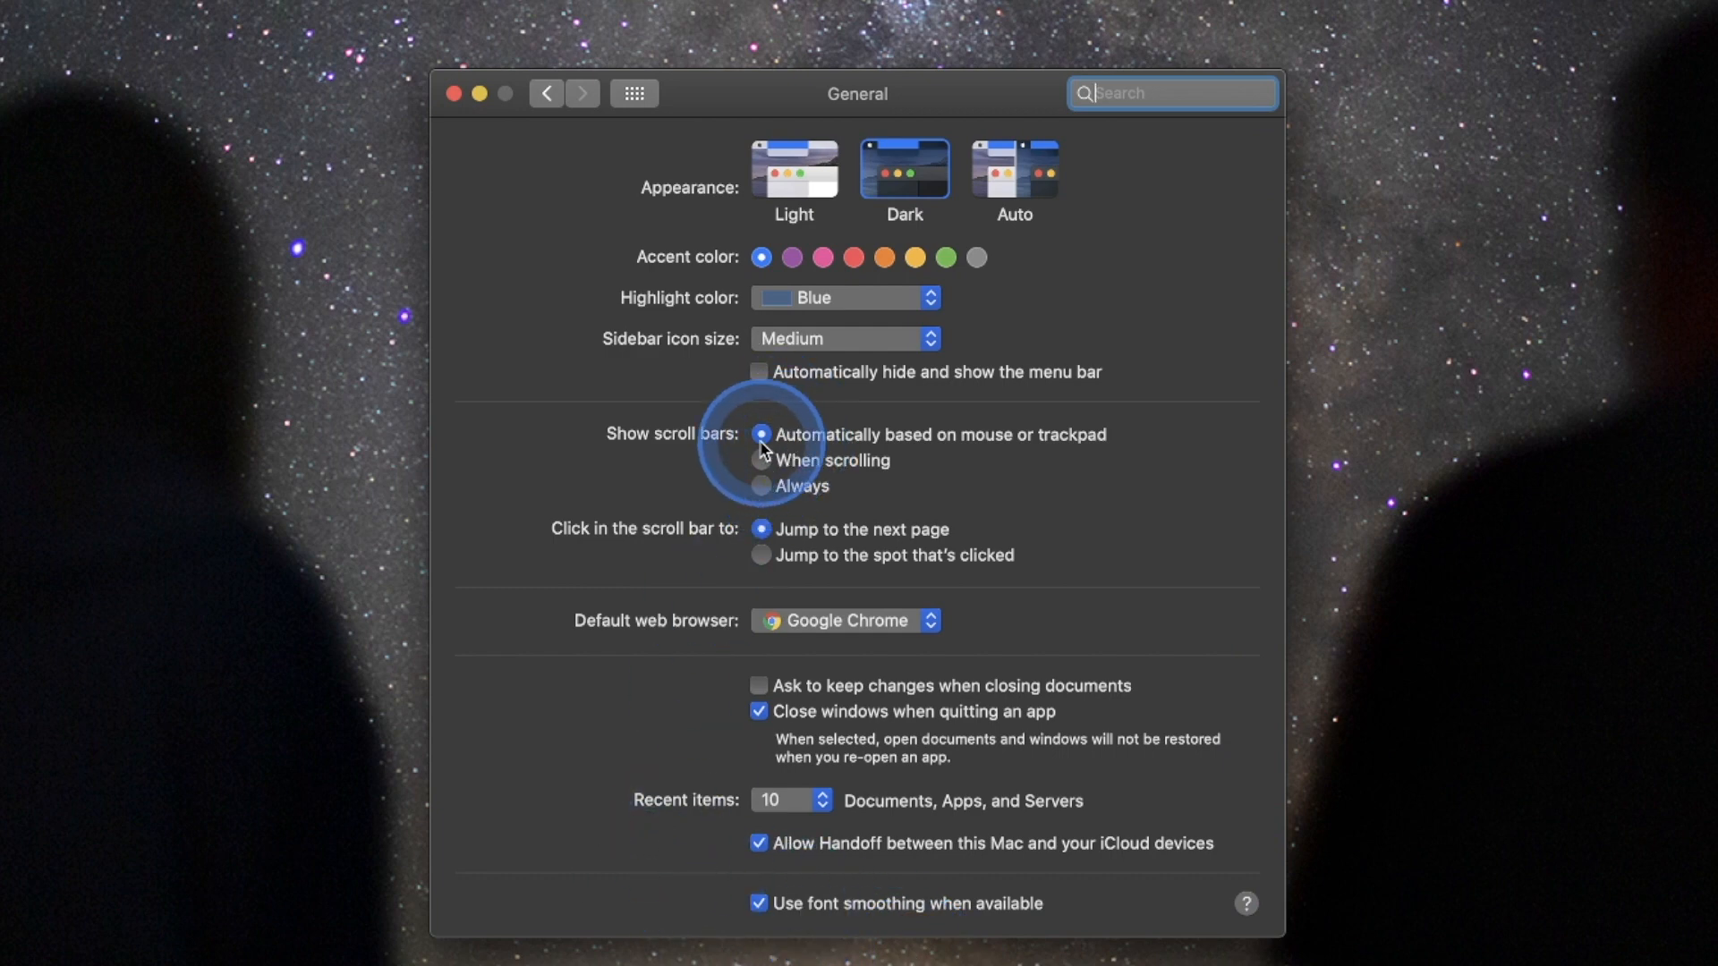
left_click(792, 257)
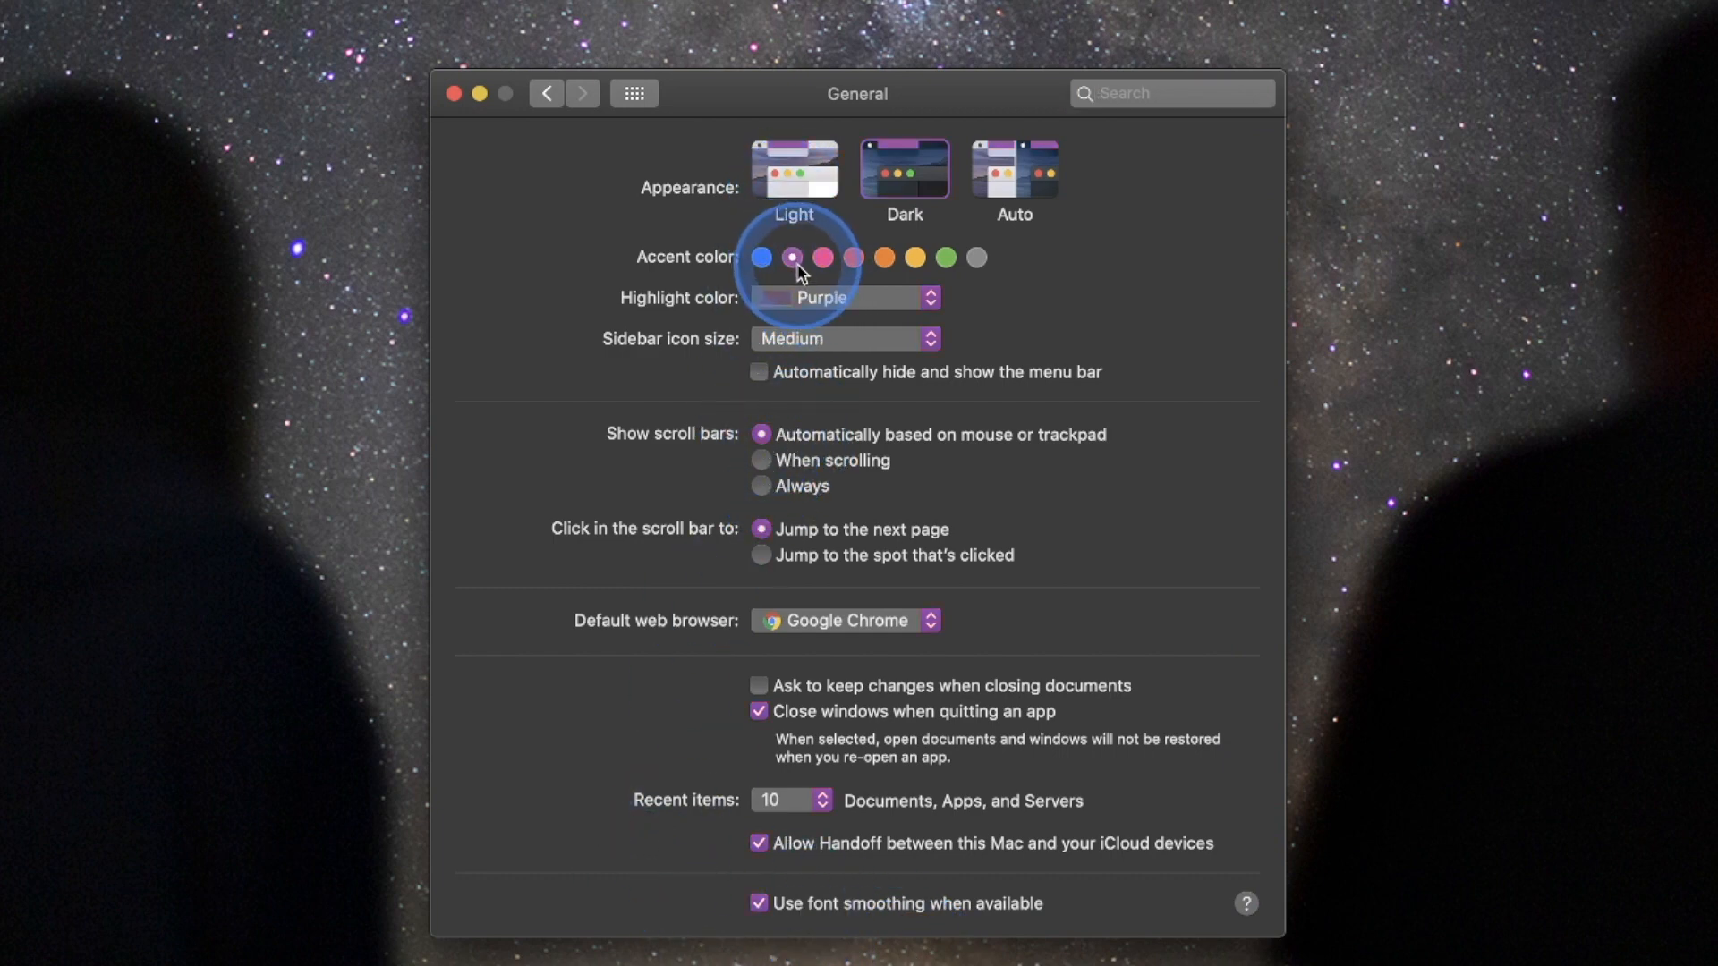
left_click(914, 257)
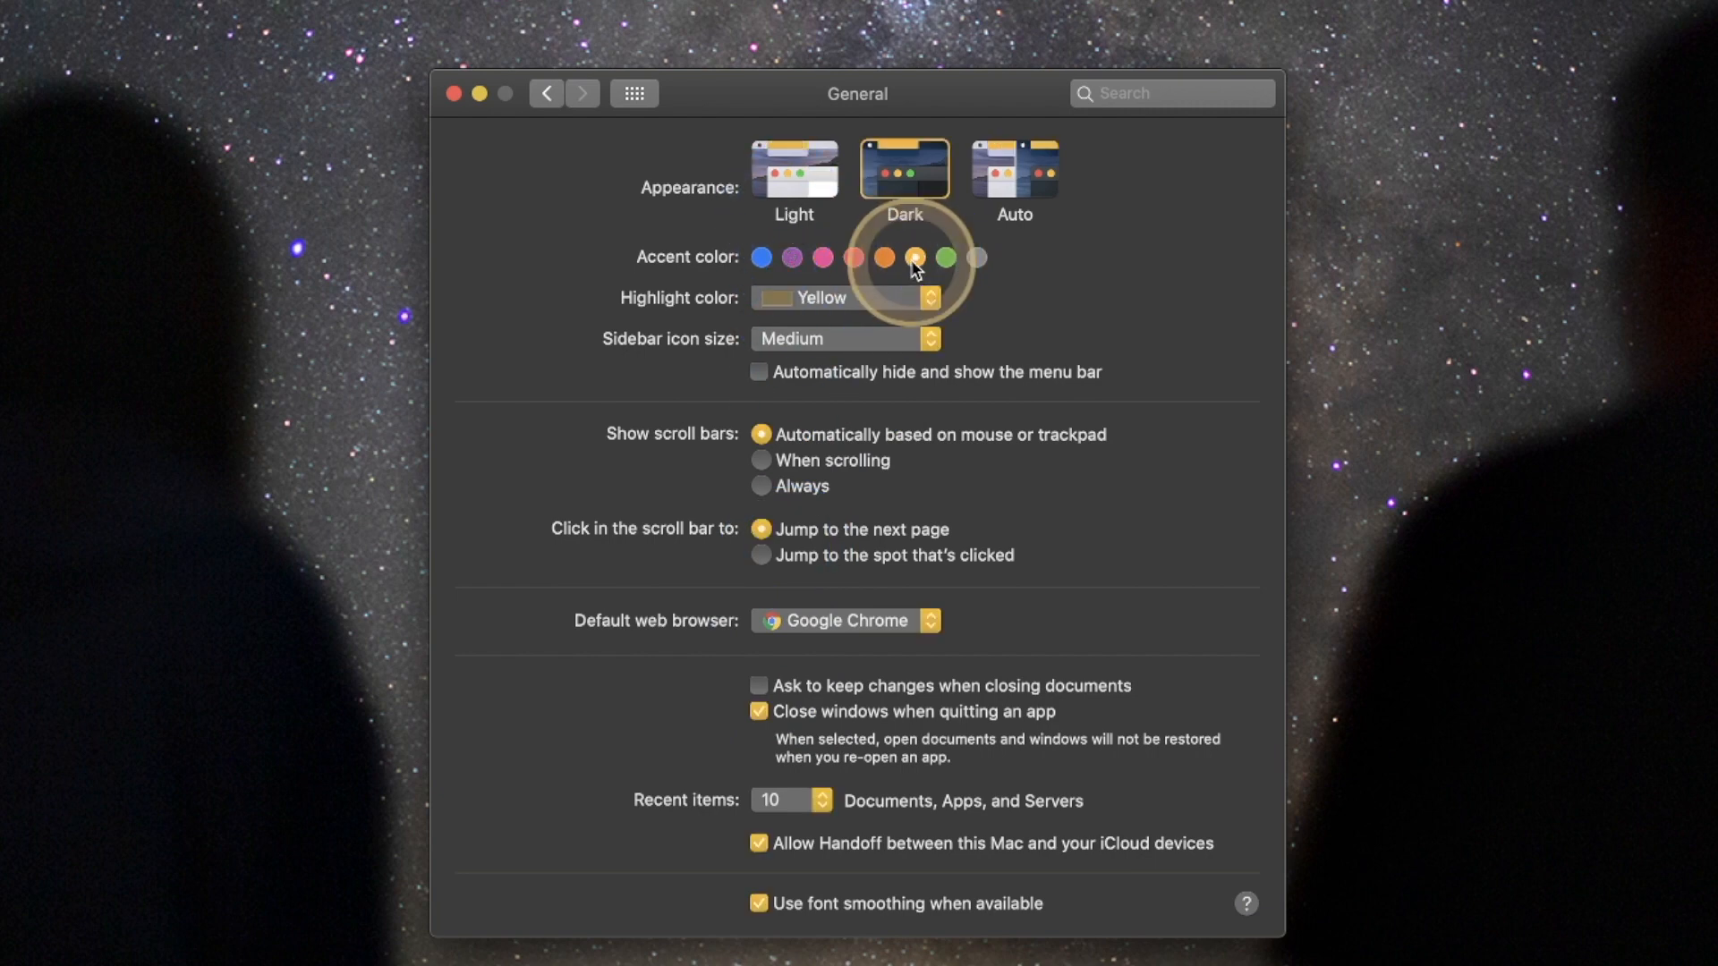
left_click(761, 256)
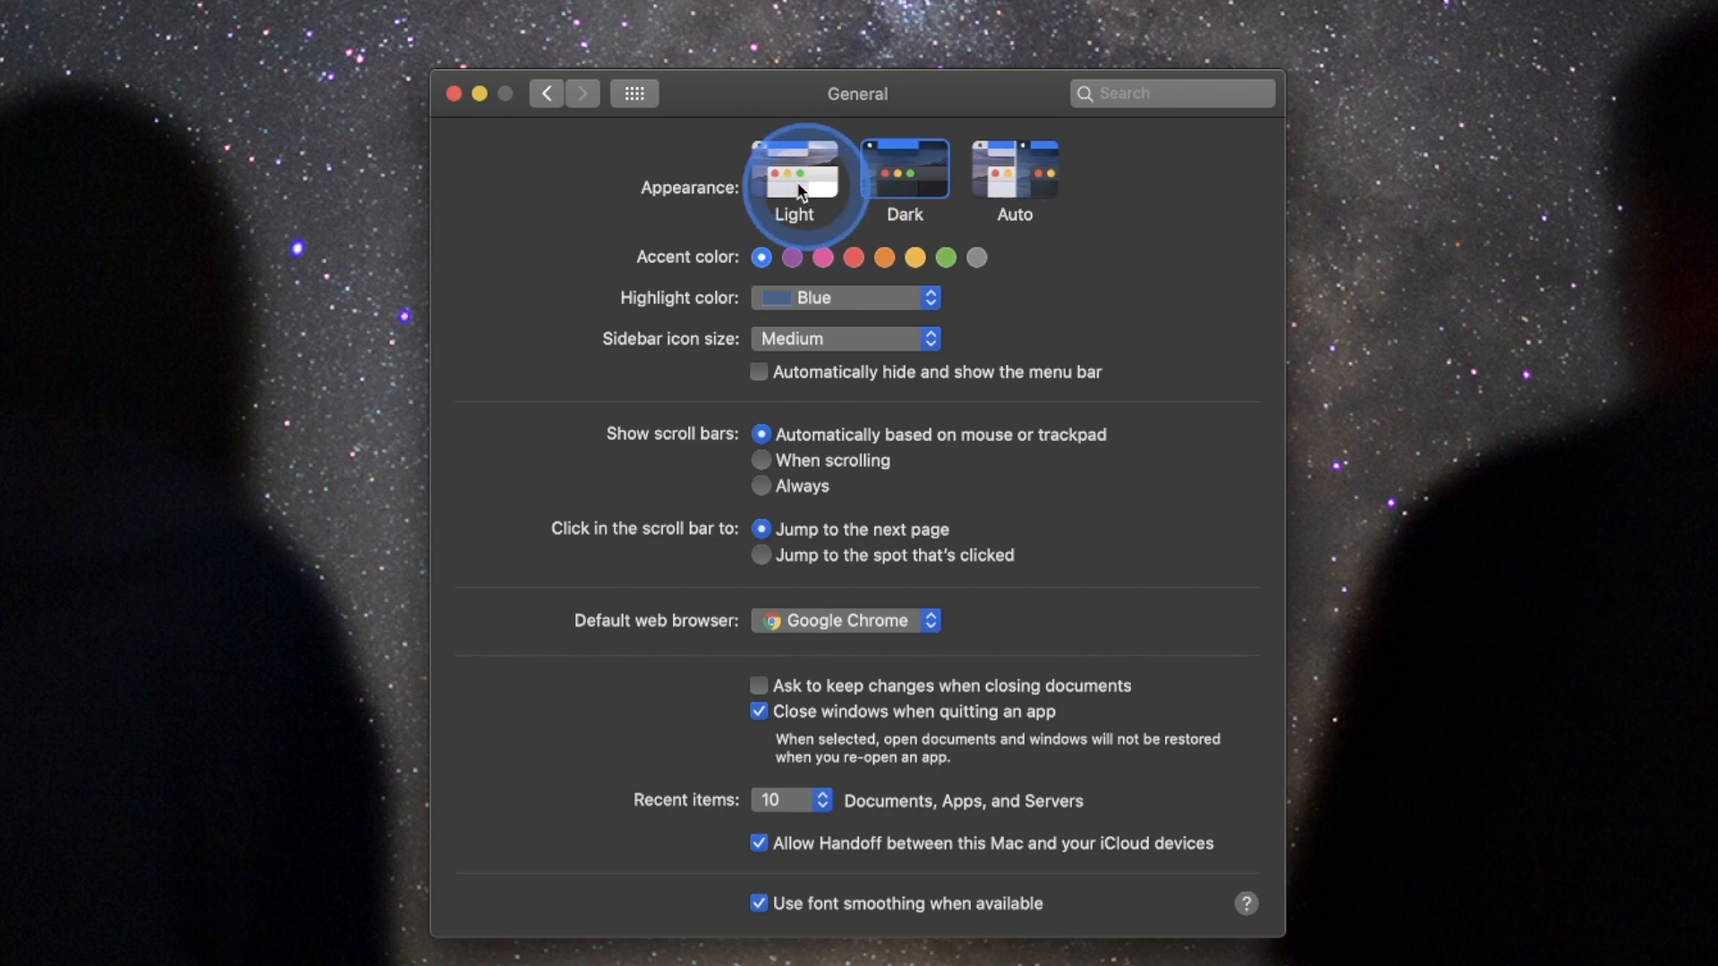
Try the Light, Dark and Auto appearances in turn and return the appearance to Dark
left_click(773, 177)
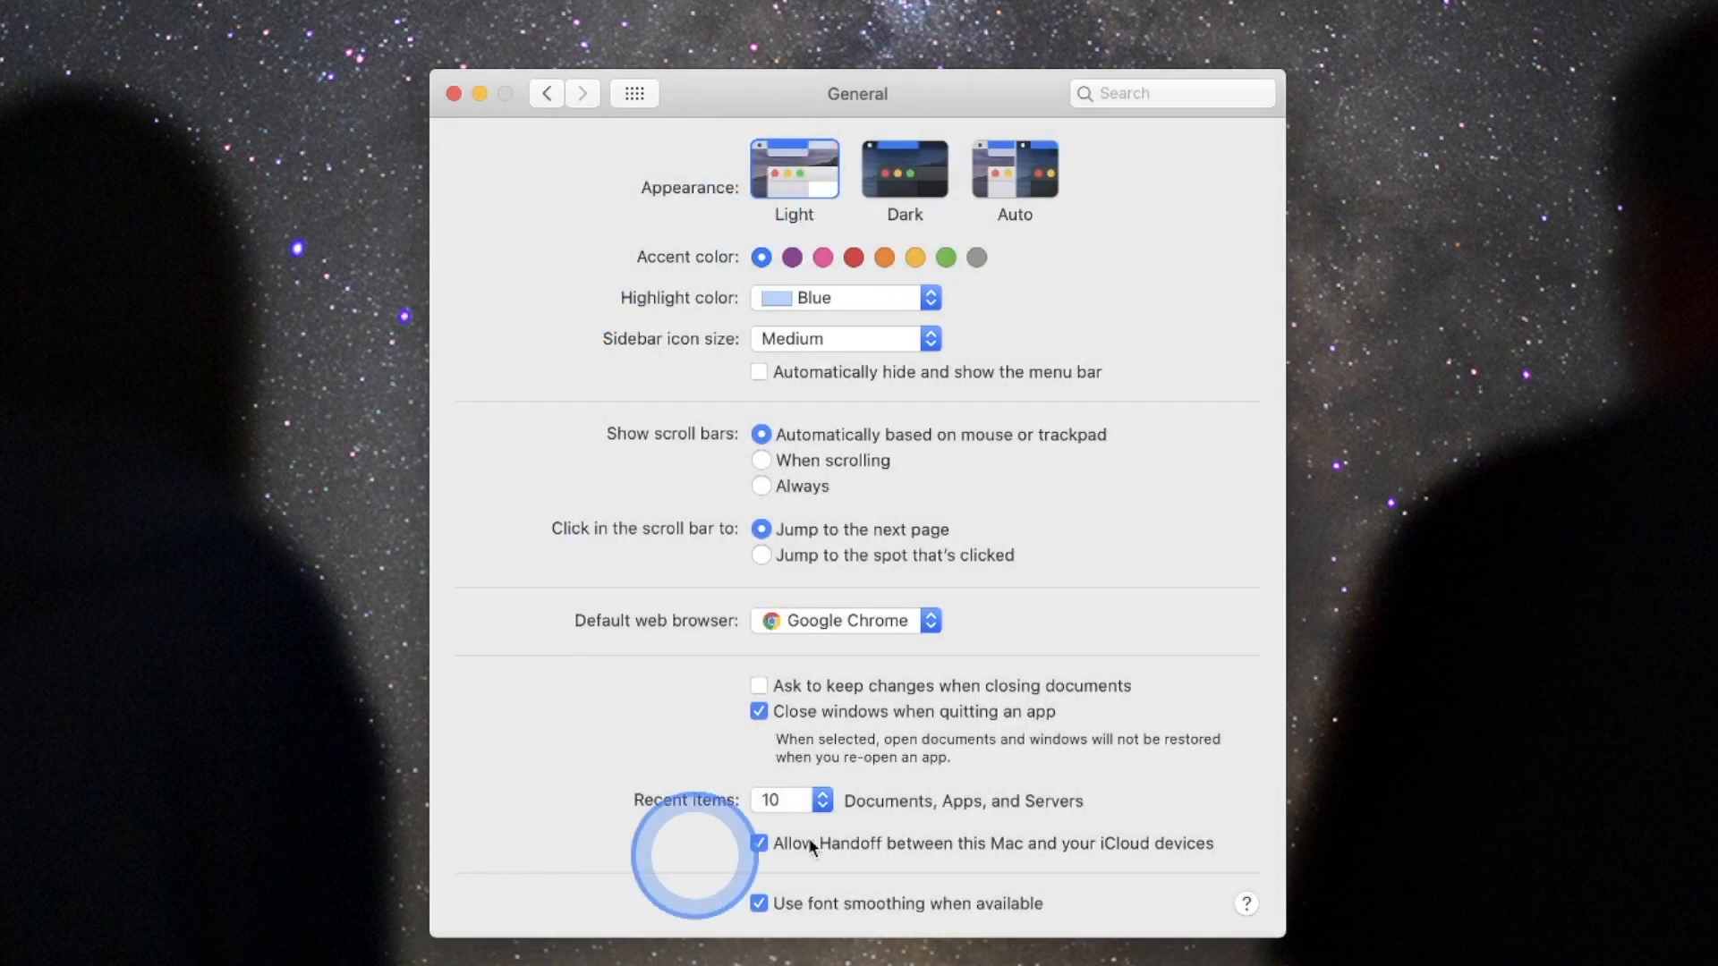
left_click(913, 163)
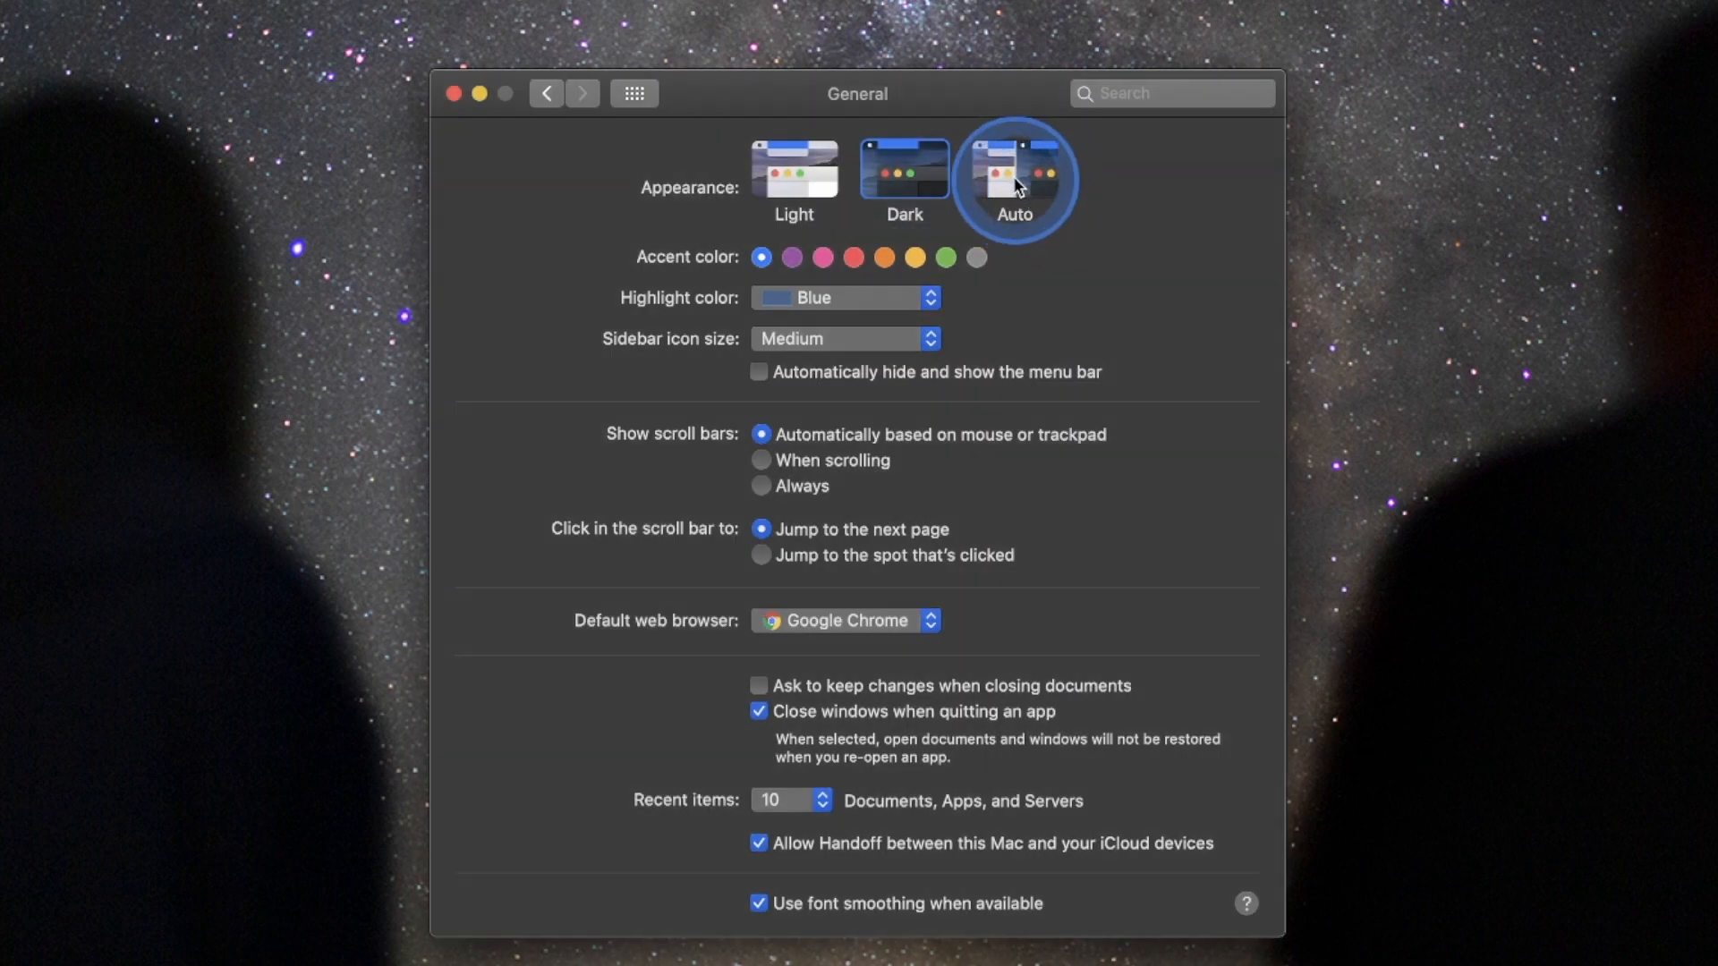
left_click(1016, 179)
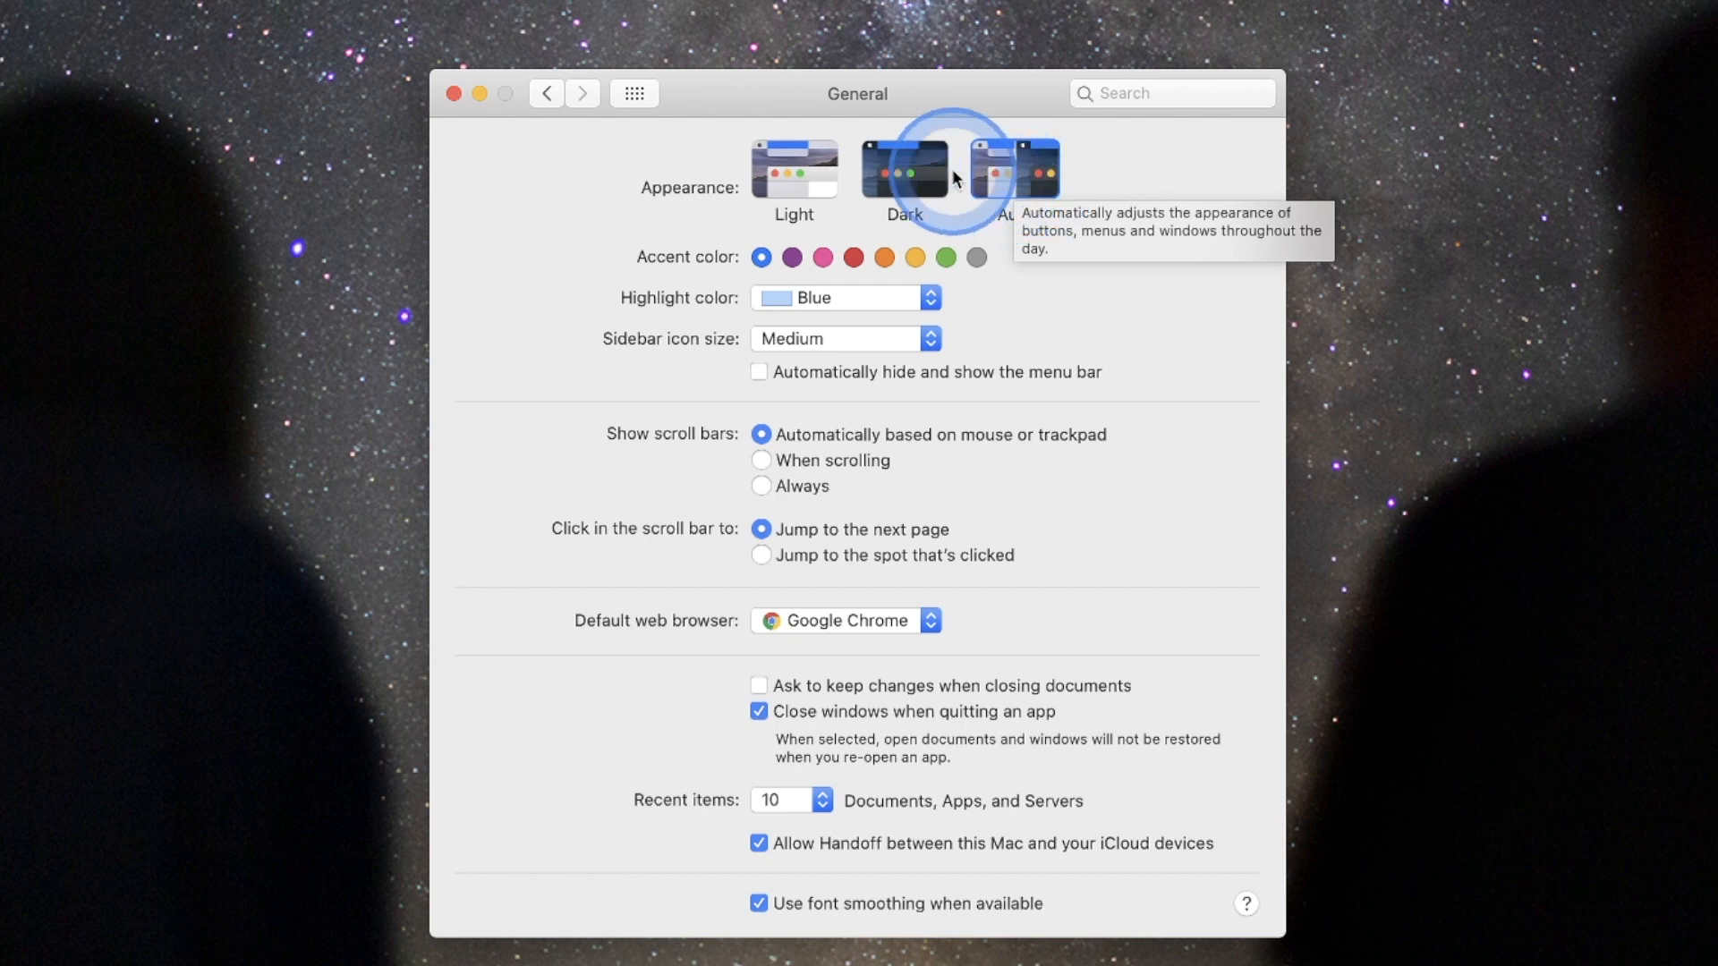
left_click(899, 157)
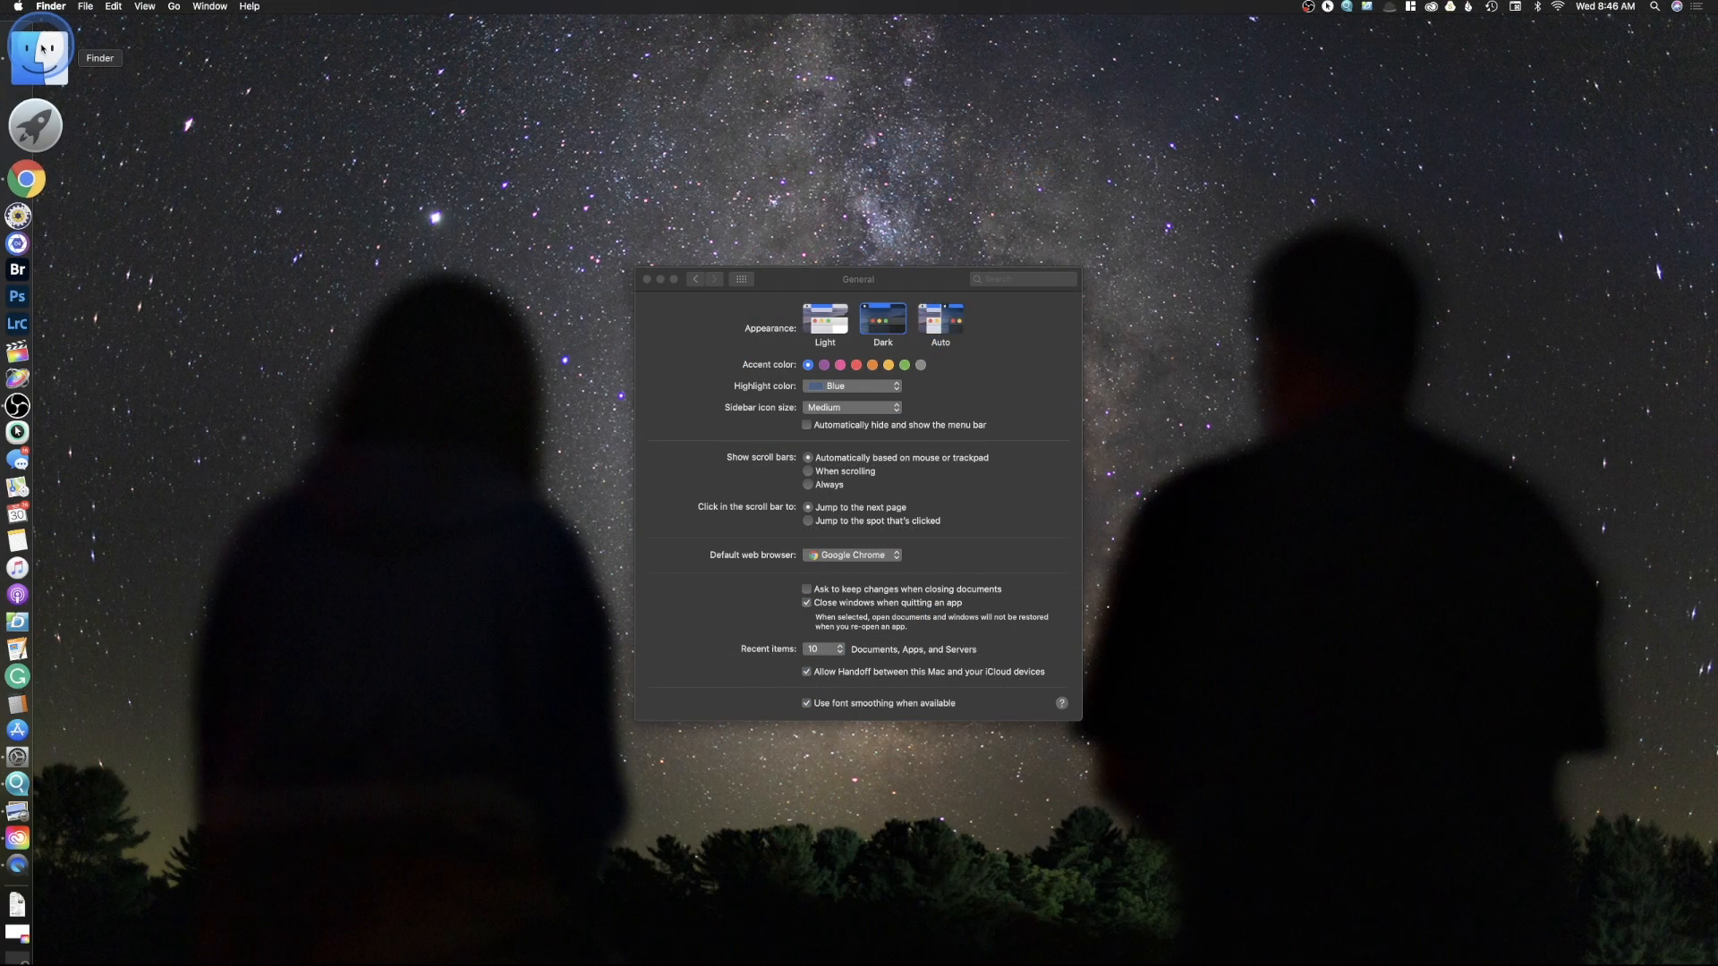
Try the Large sidebar icon size with a Finder window open, restore Medium, and close the Finder window
left_click(69, 46)
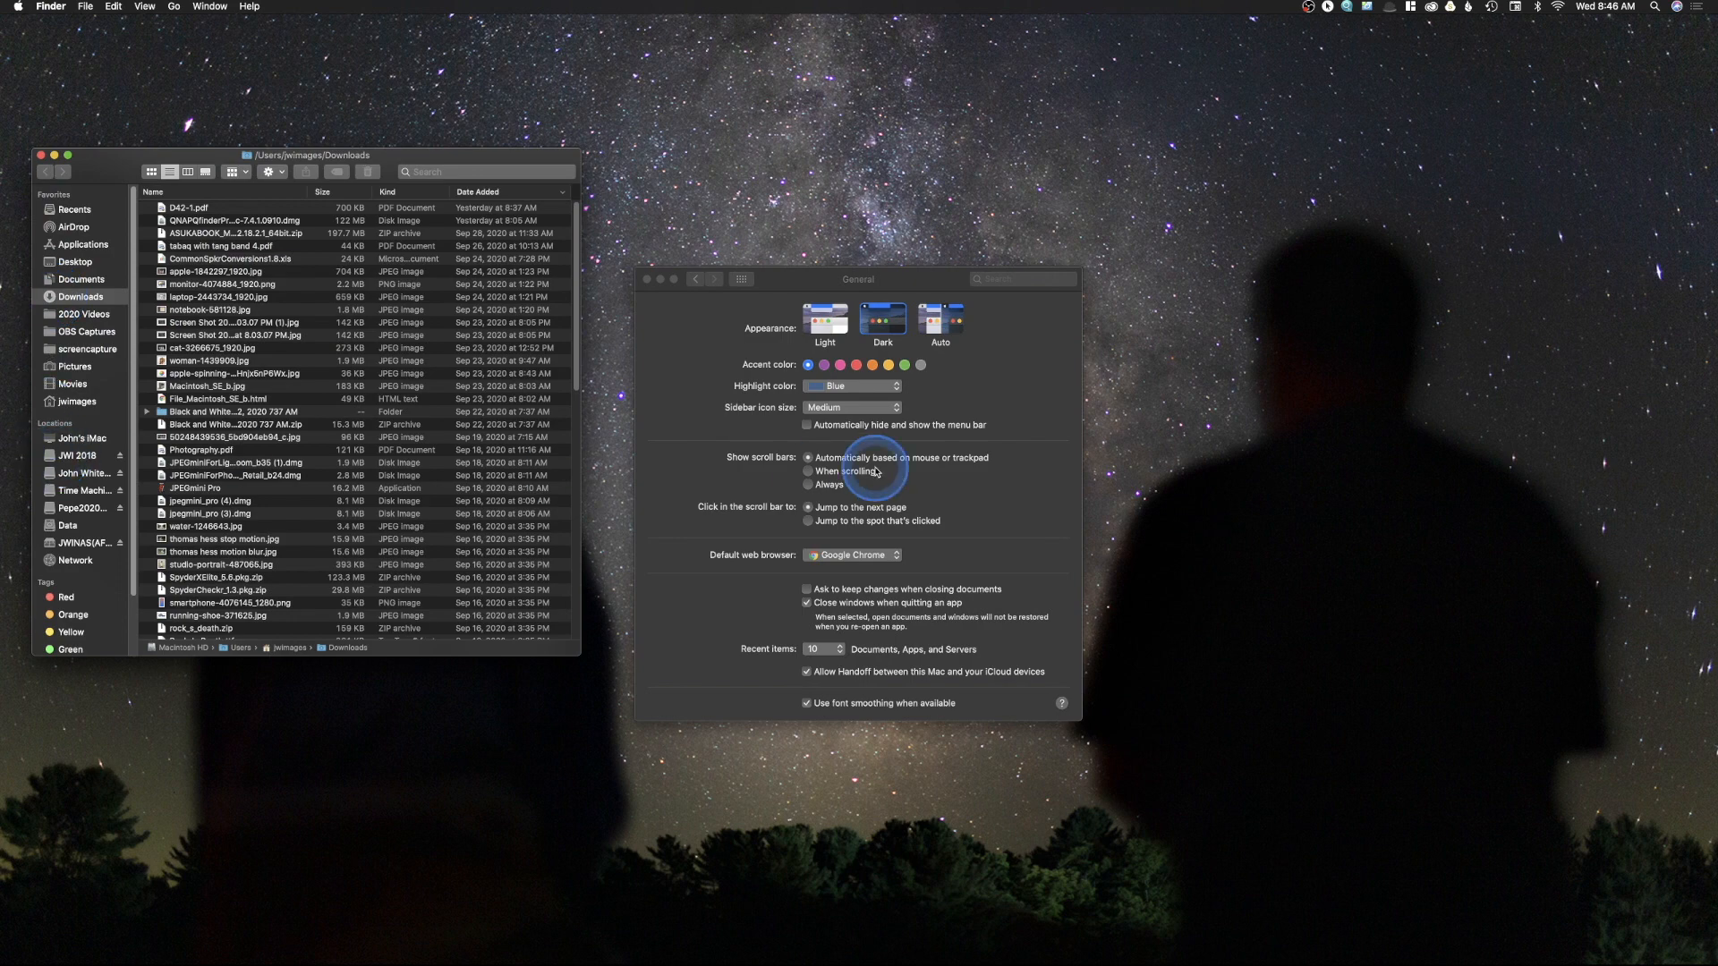
left_click(854, 407)
left_click(854, 421)
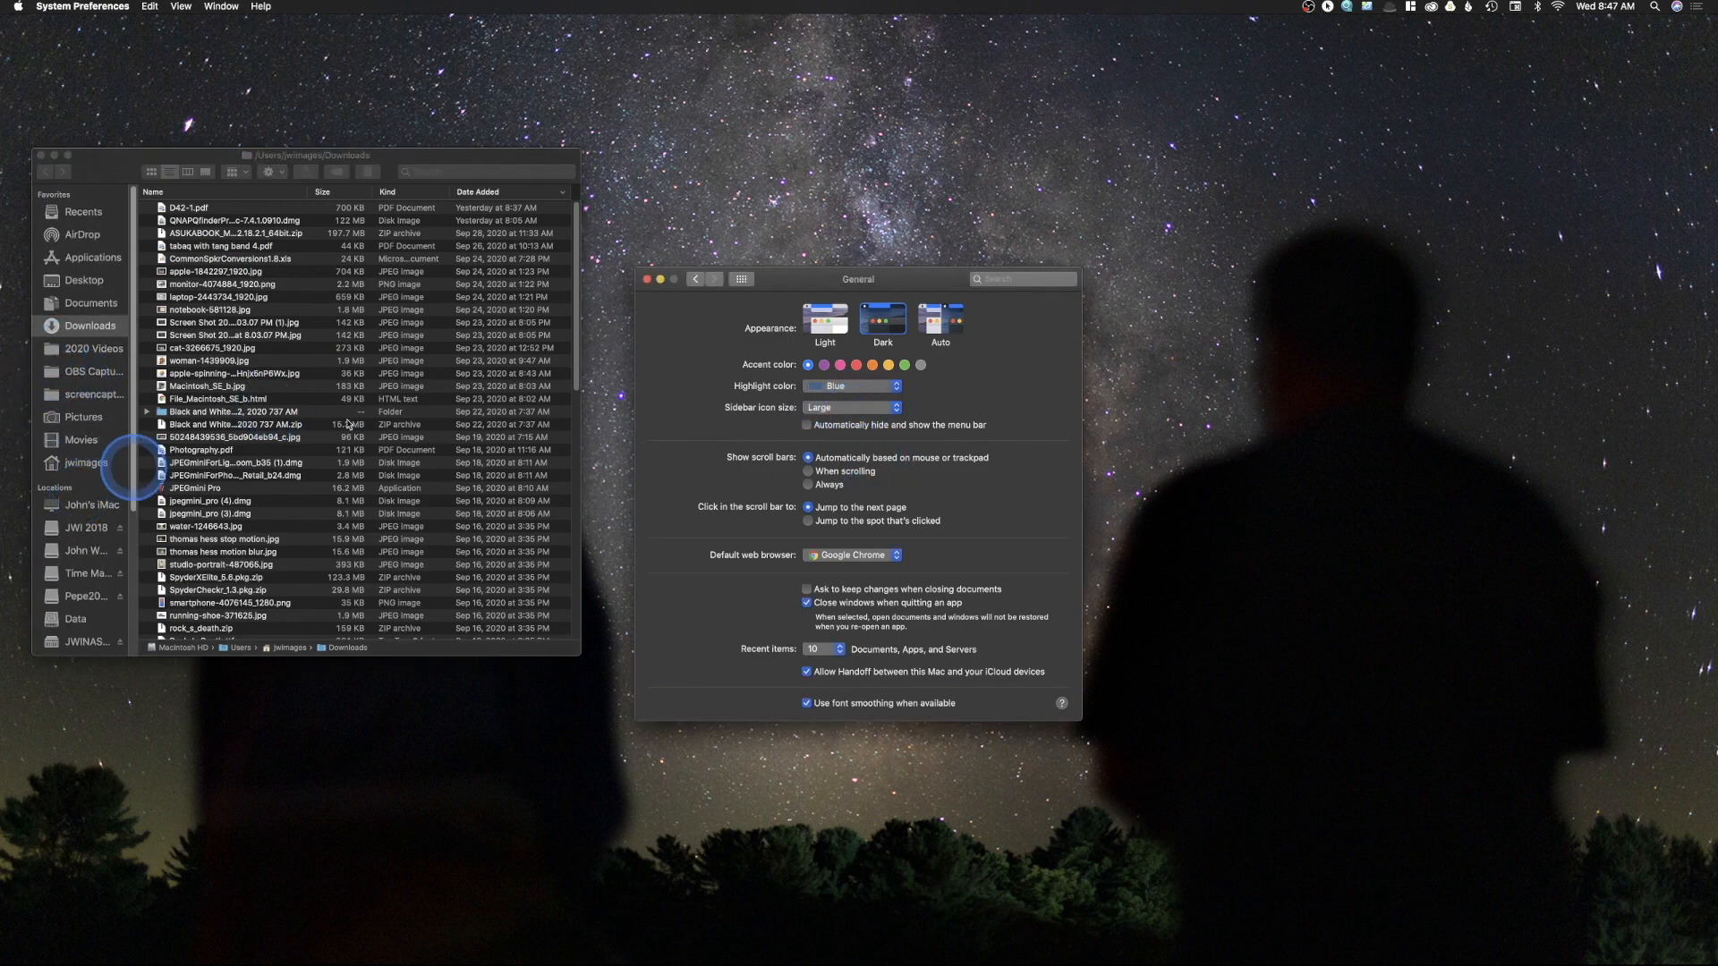
left_click(854, 408)
left_click(854, 398)
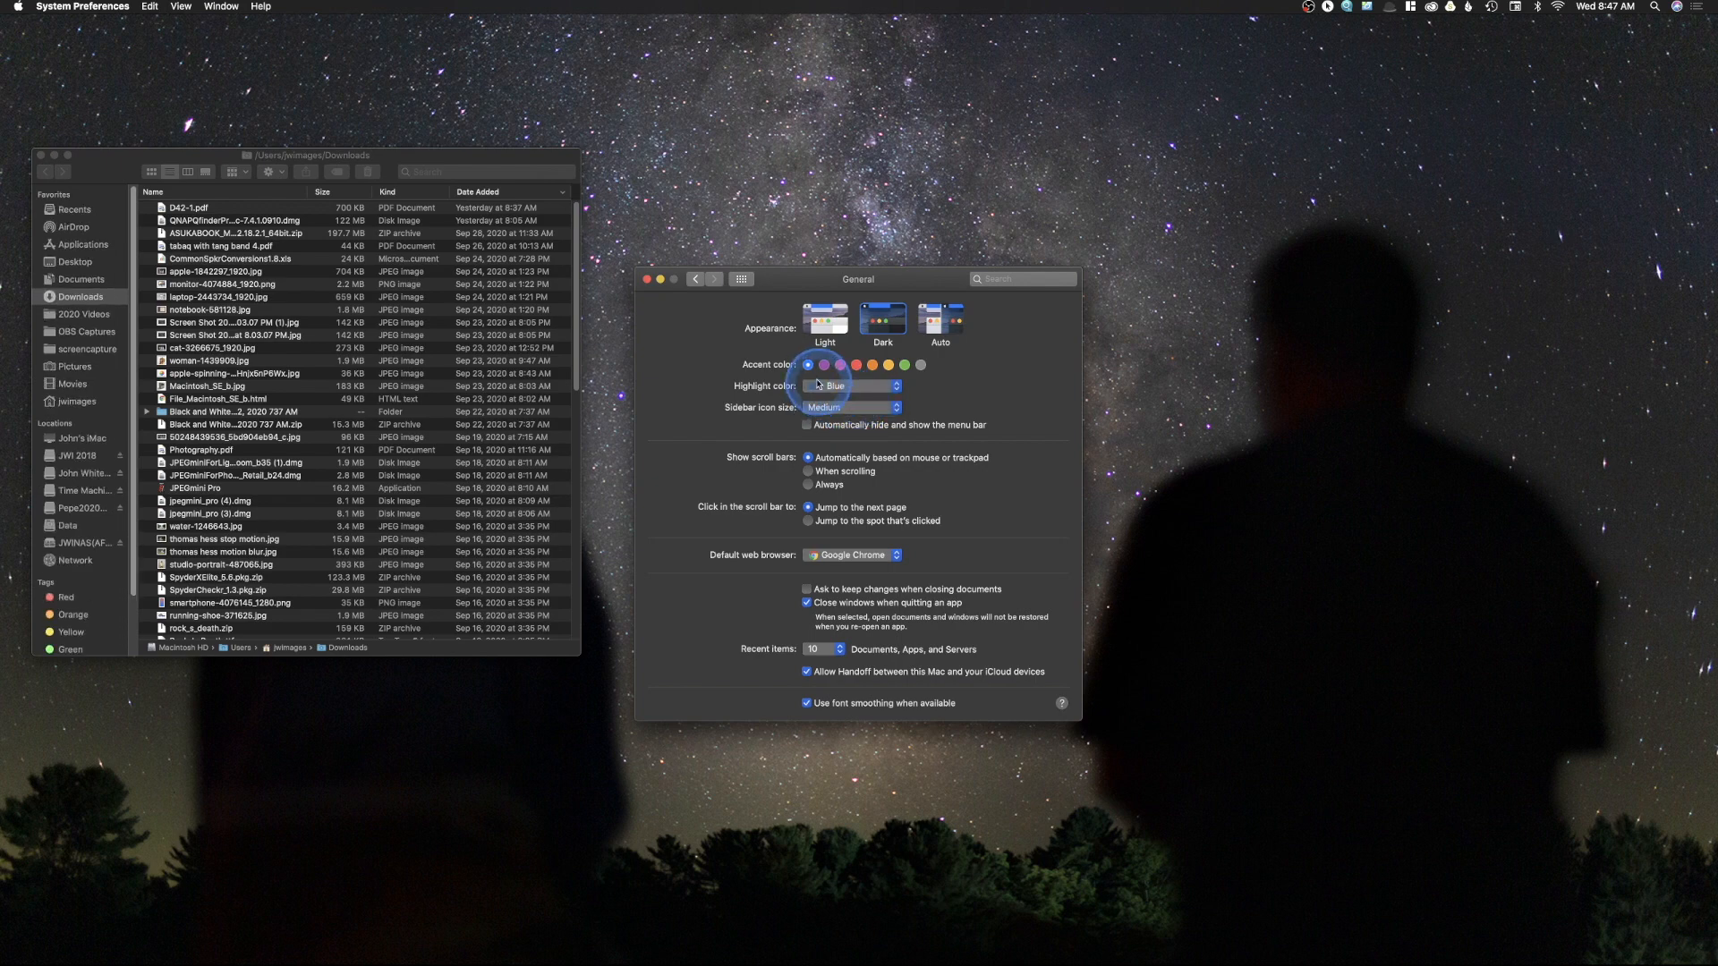
left_click(41, 155)
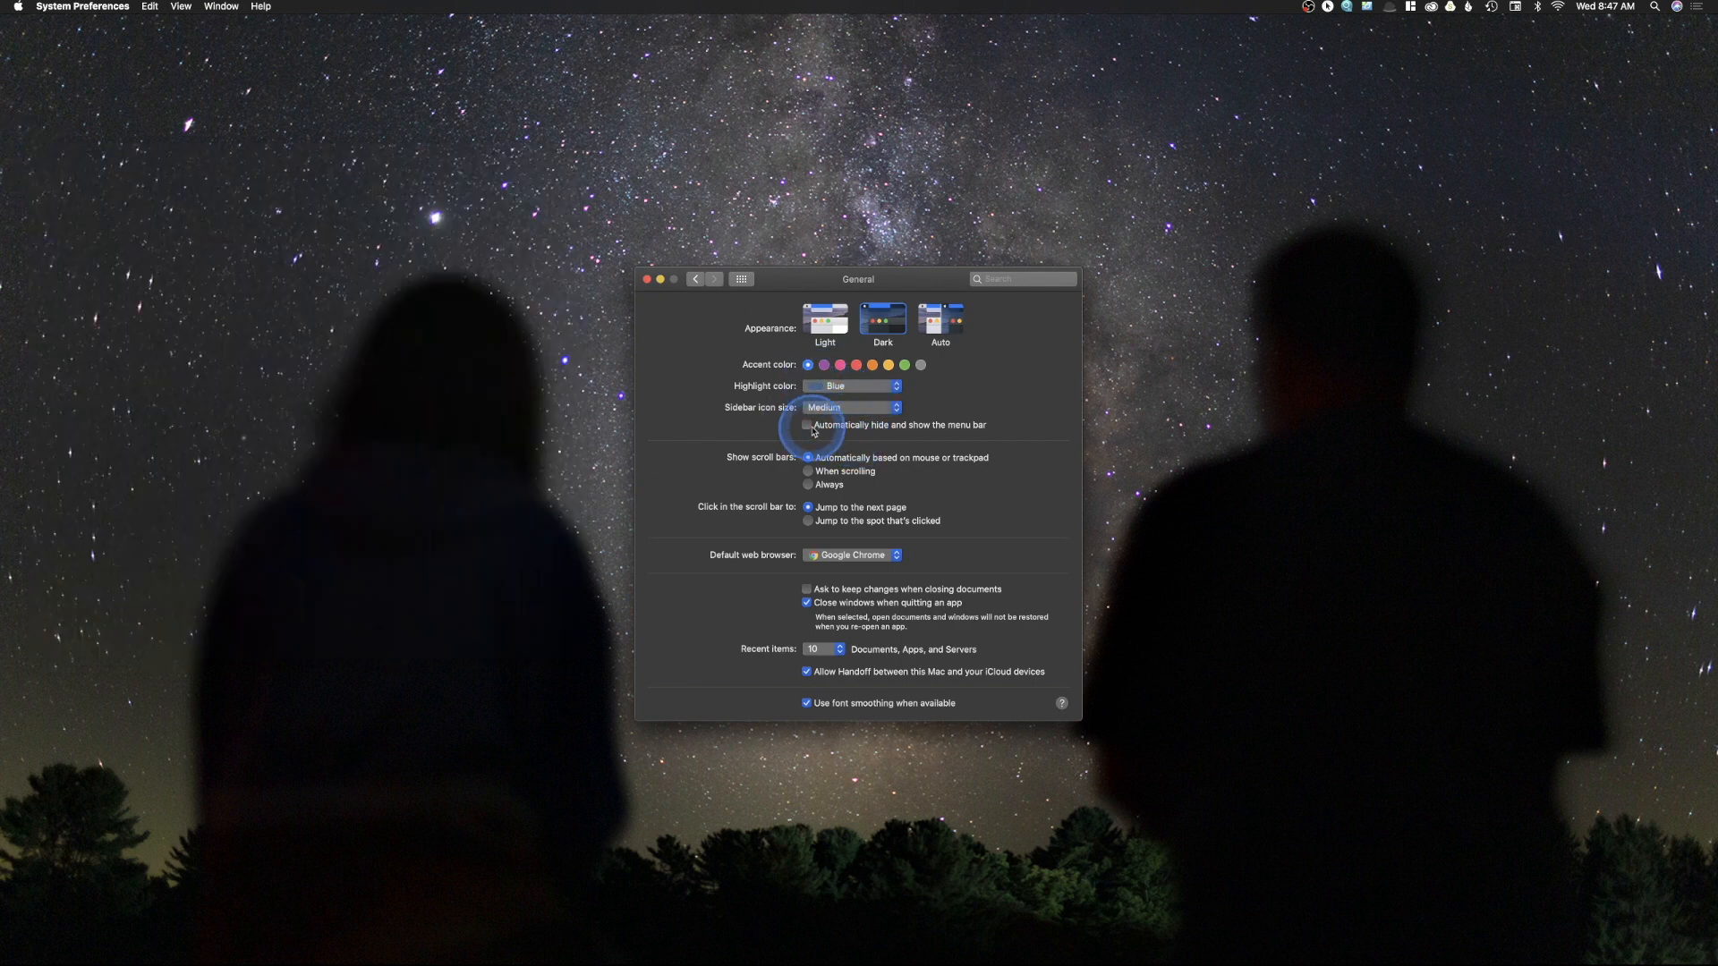
Try automatically hiding and showing the menu bar, and turn that option off again
left_click(808, 429)
mouse_move(1110, 5)
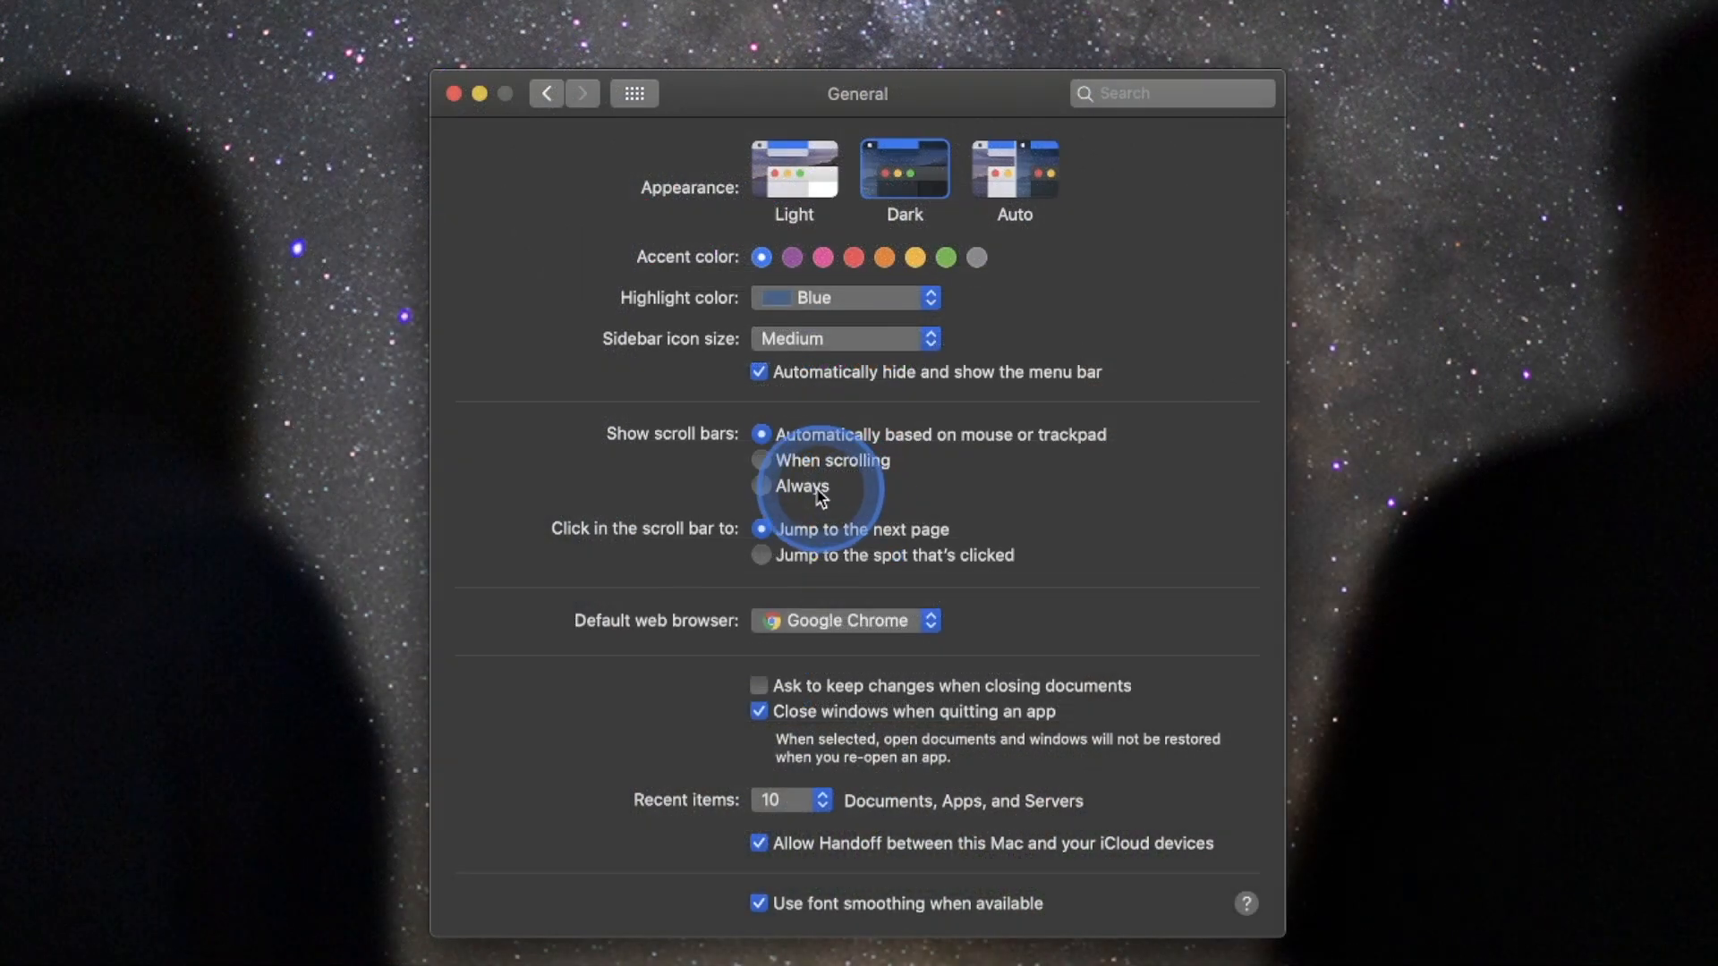
left_click(759, 372)
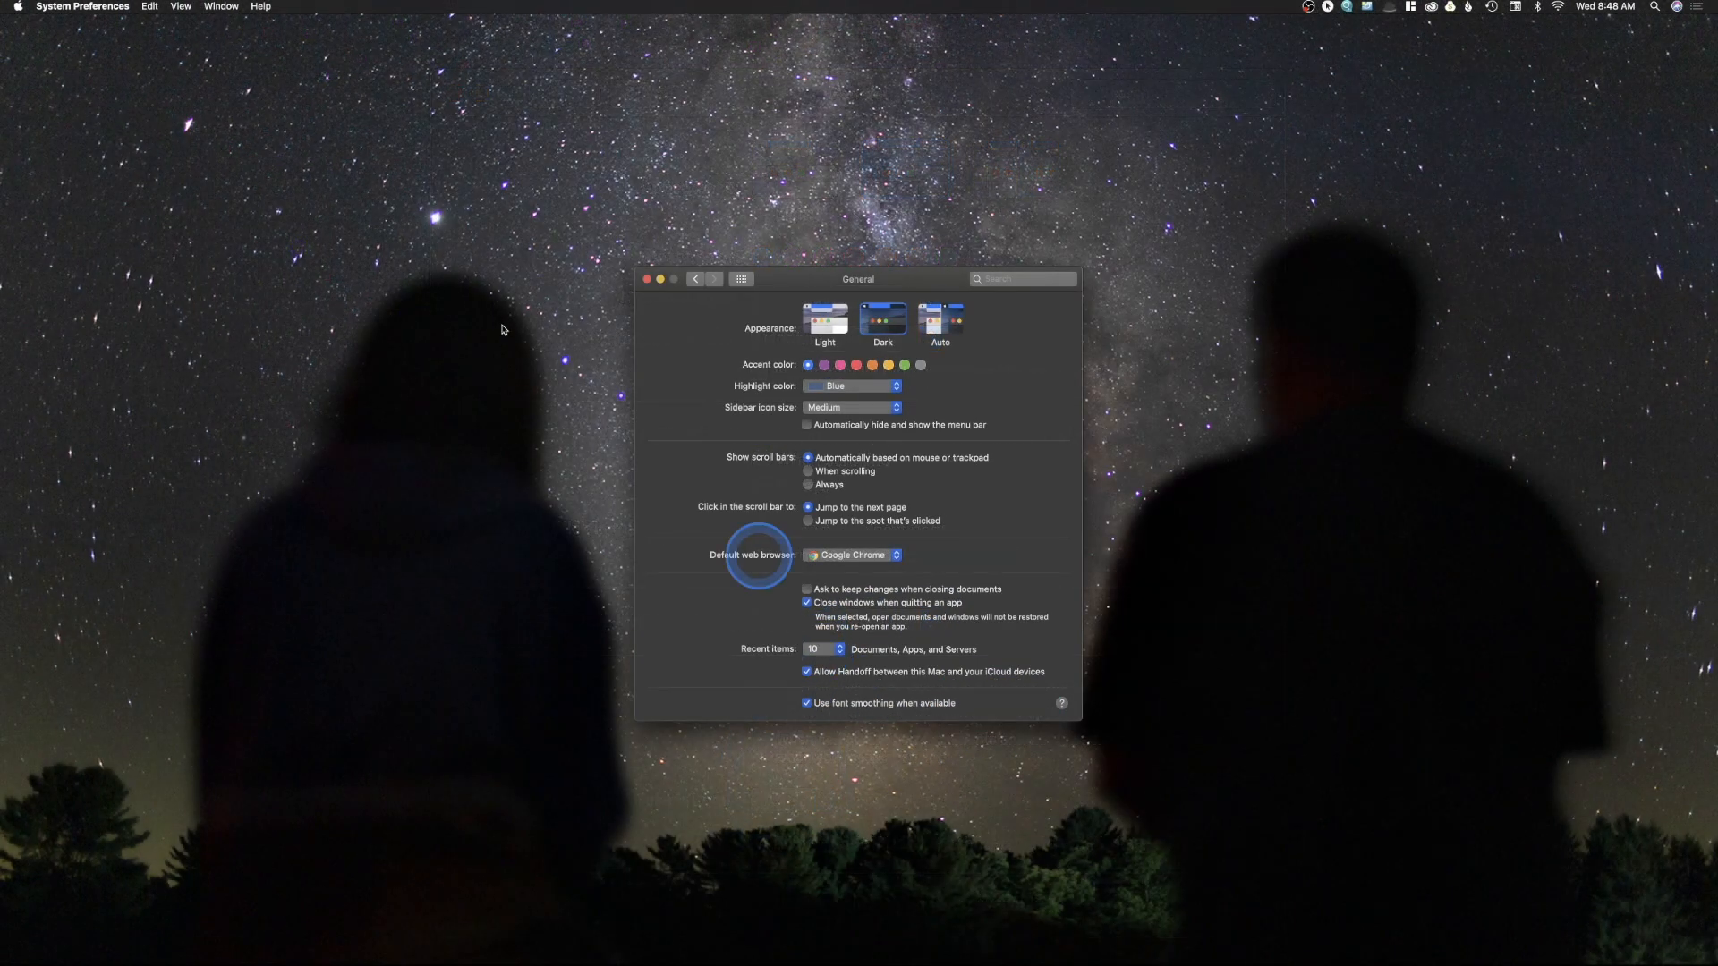
View the system's Recent Items list and the available limits for it, keeping the limit at 10
left_click(16, 6)
mouse_move(40, 77)
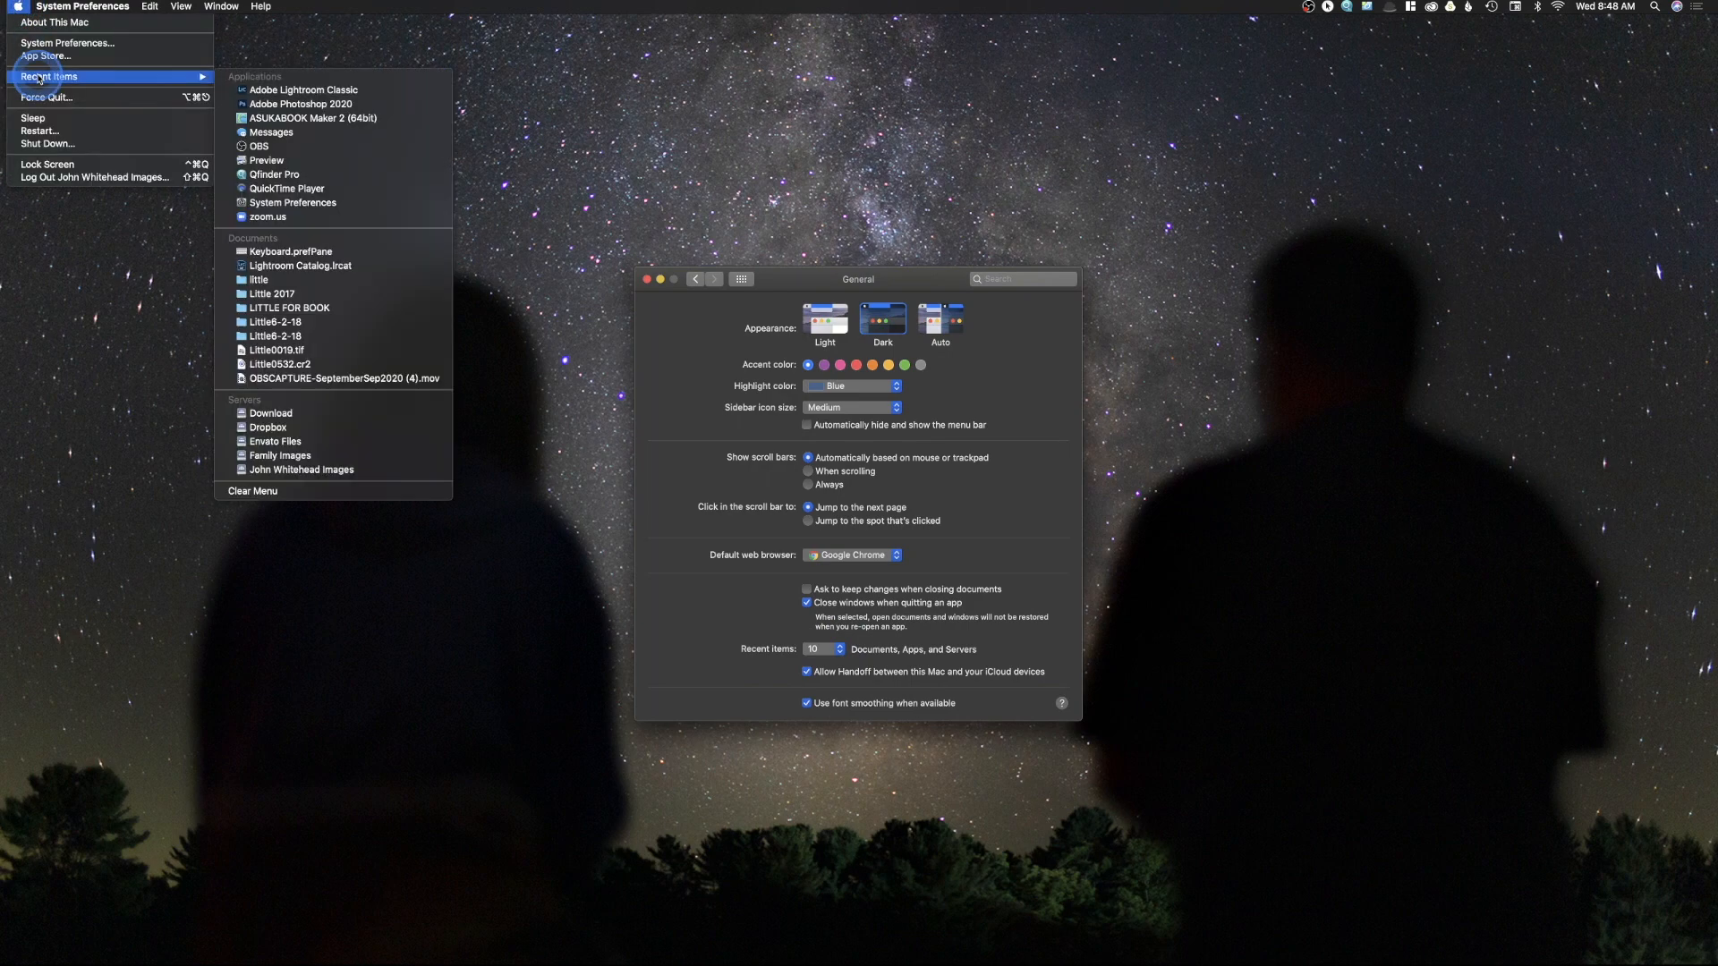
left_click(542, 67)
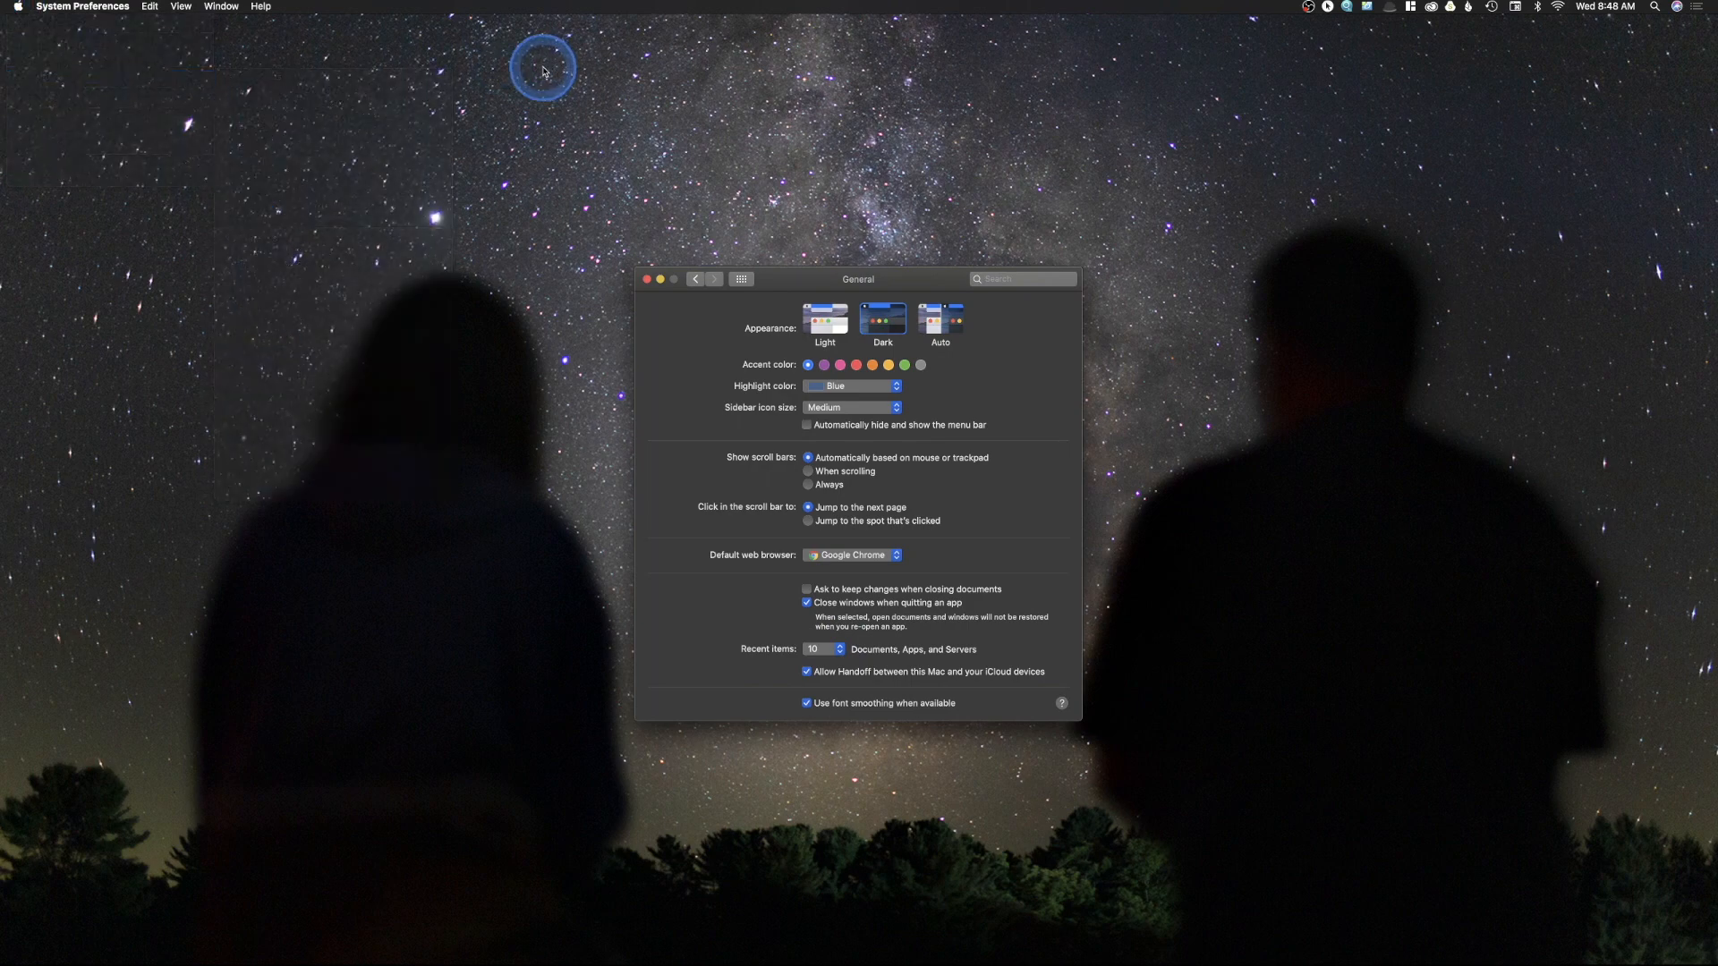
left_click(819, 650)
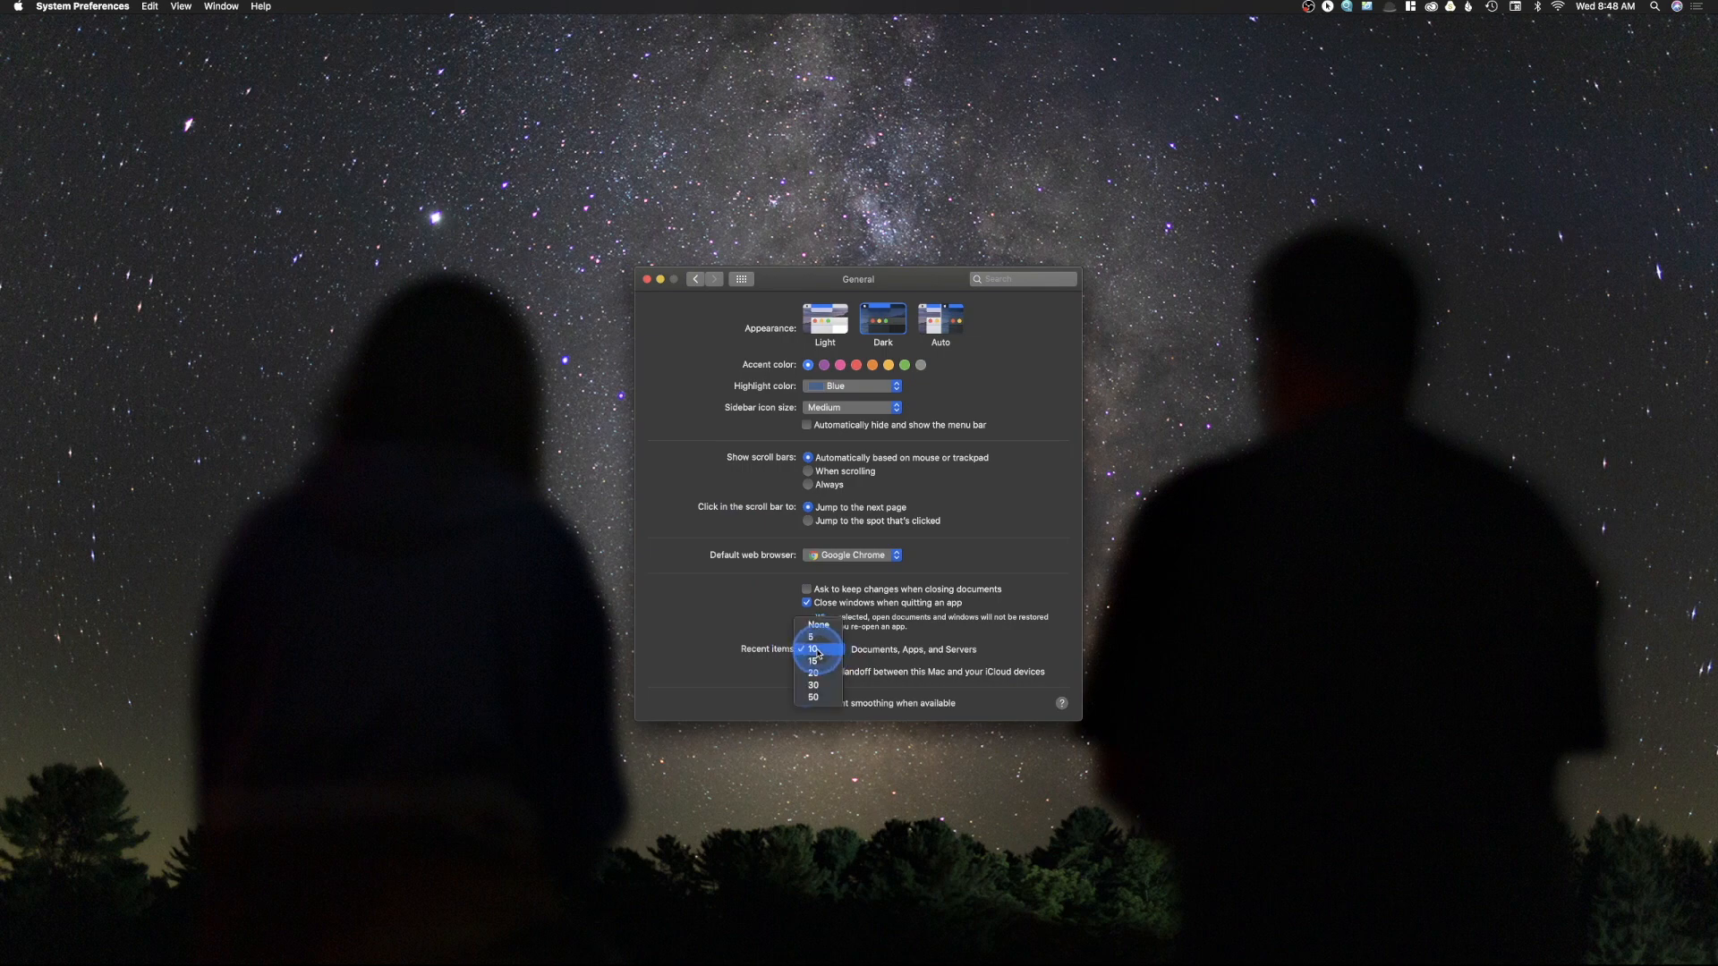
left_click(816, 649)
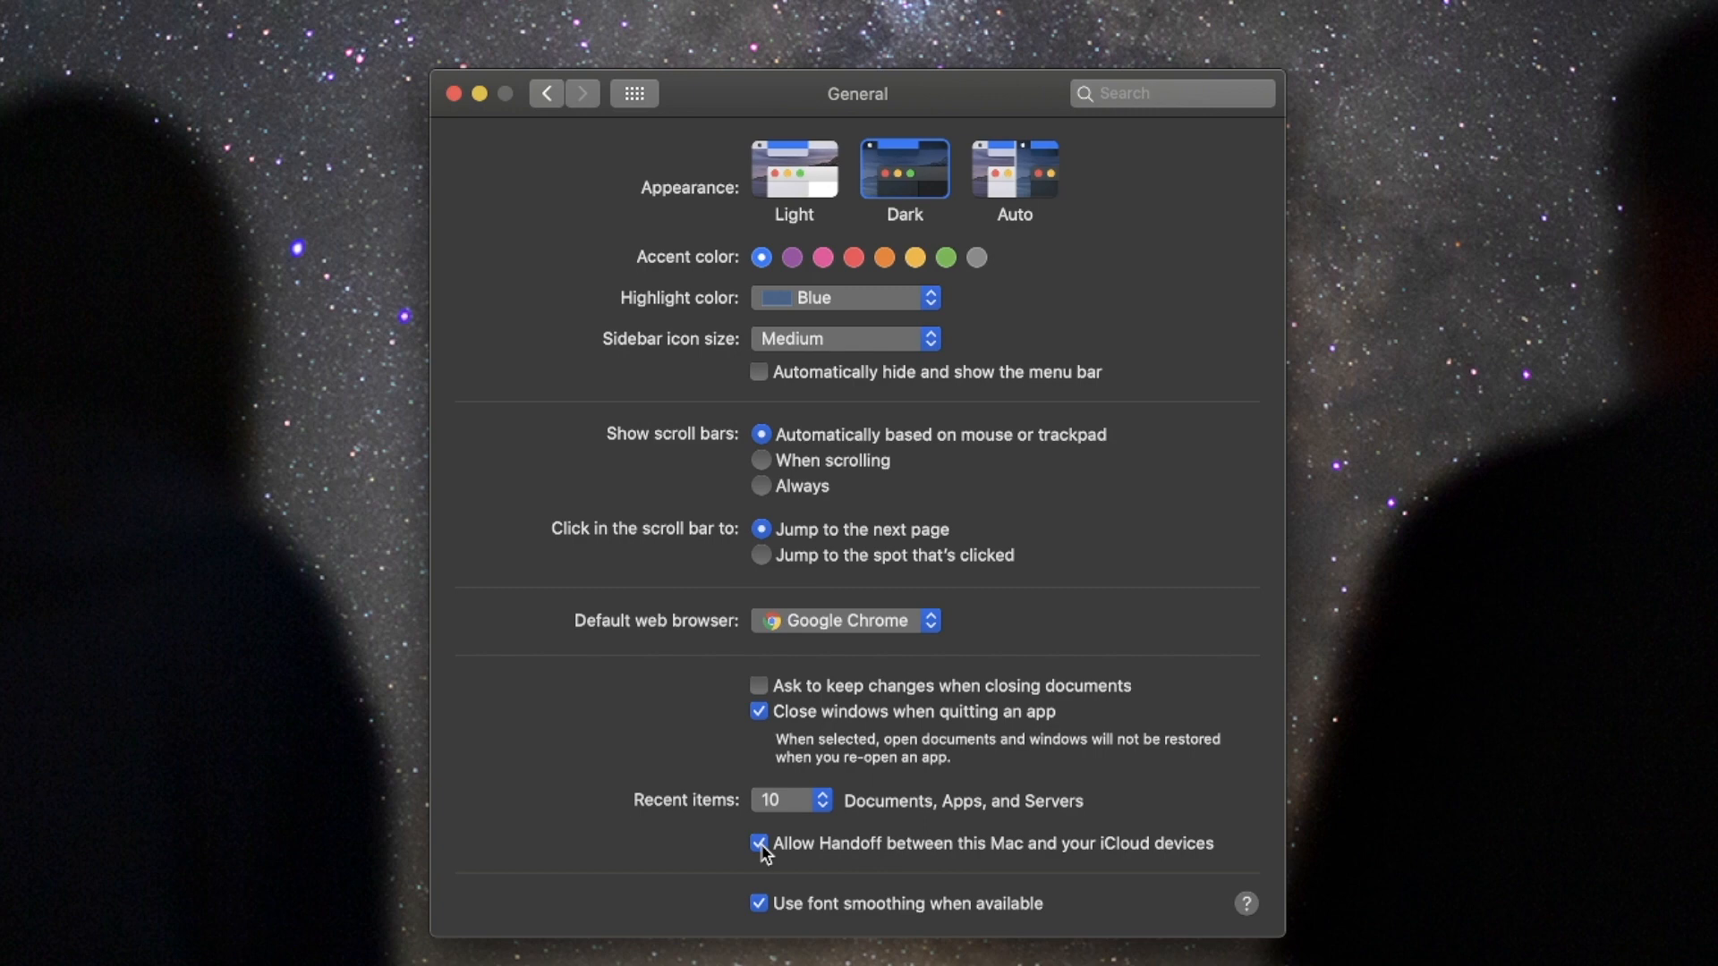
left_click(761, 905)
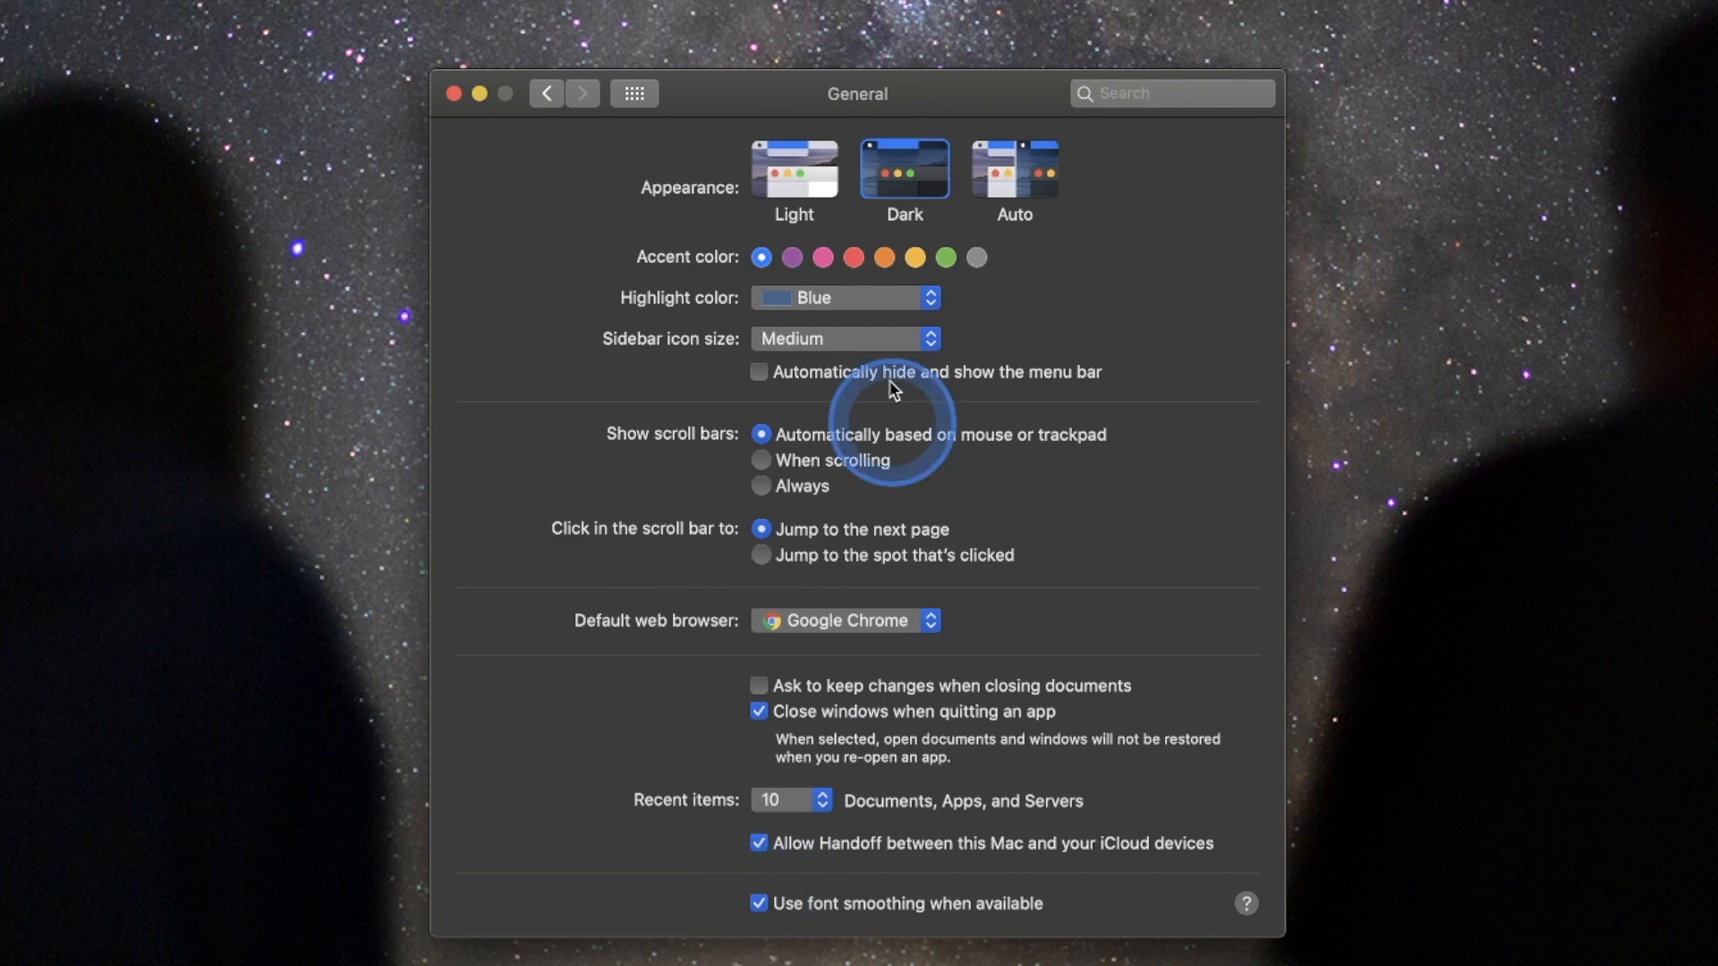
Open Desktop & Screen Saver and look through the Pictures, Colors and Apple backgrounds and the screen savers
left_click(634, 93)
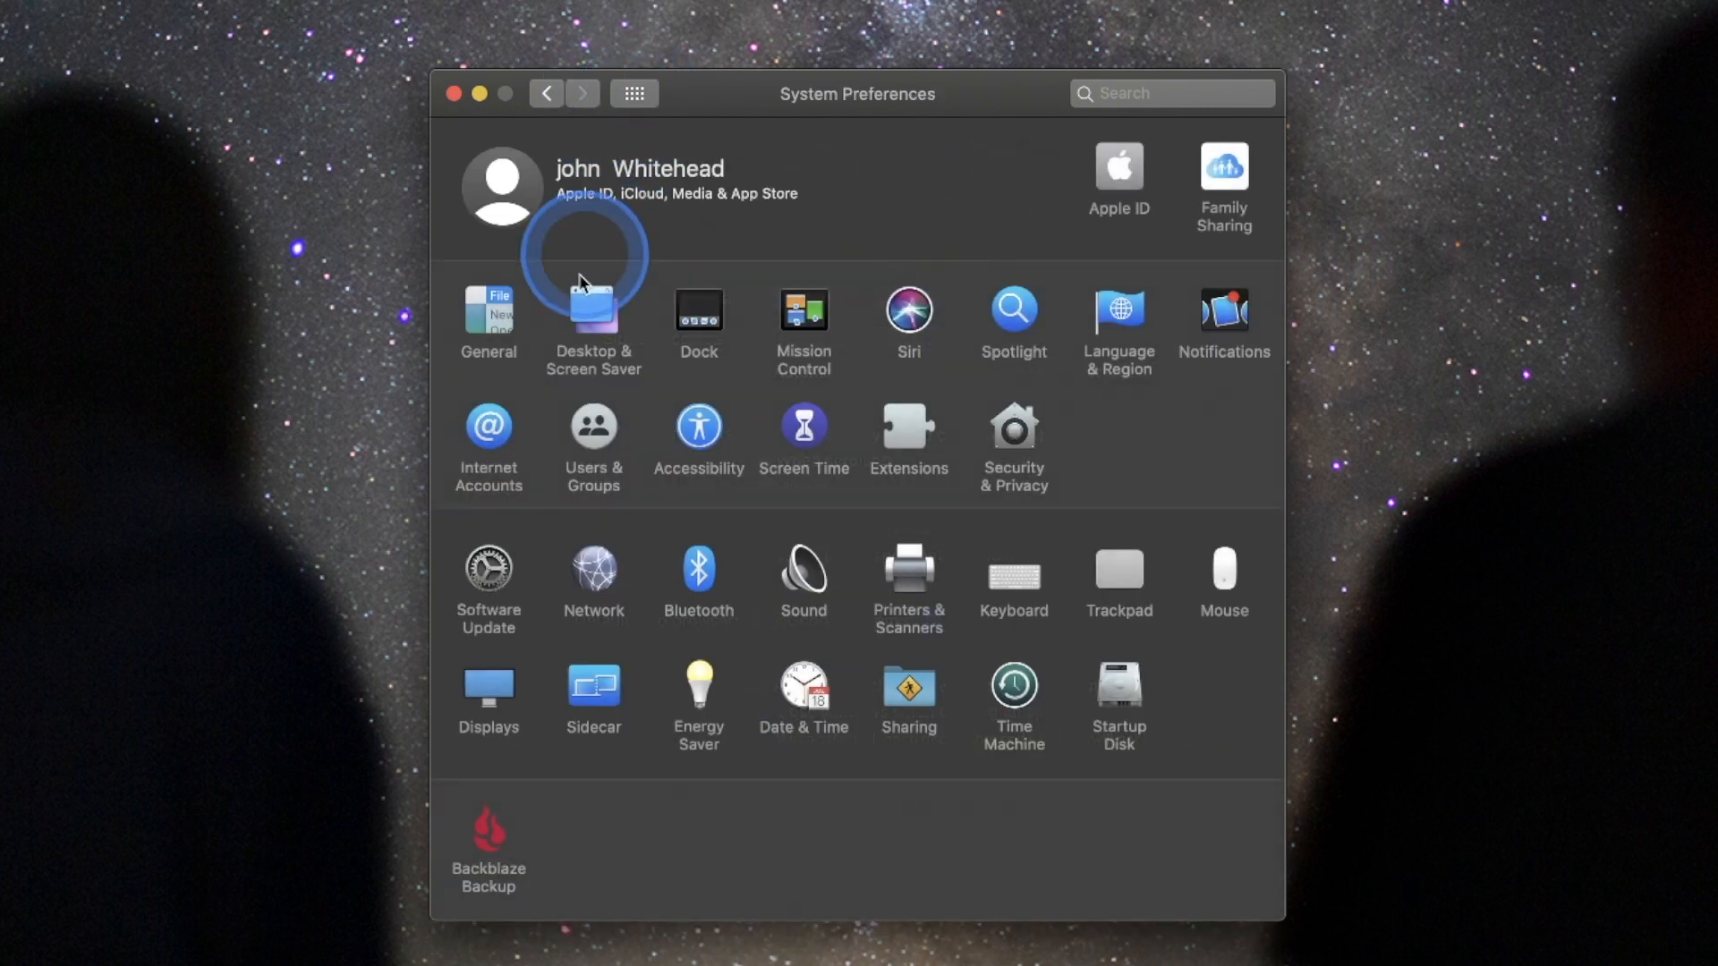
left_click(596, 324)
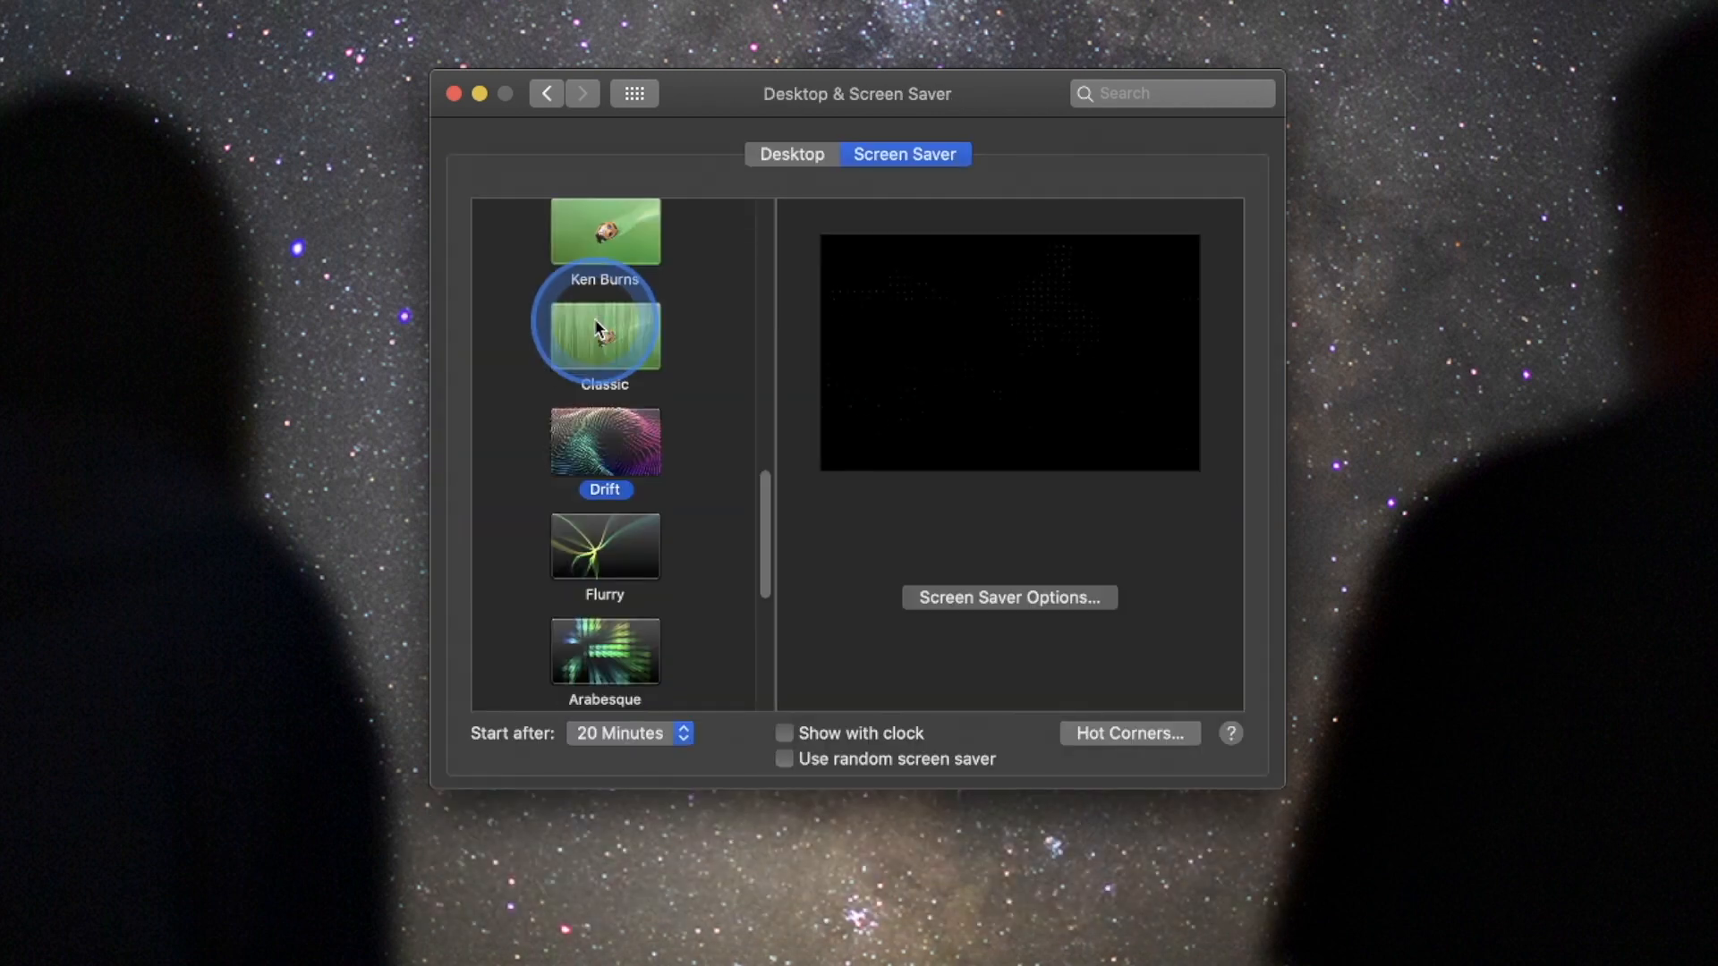
left_click(778, 159)
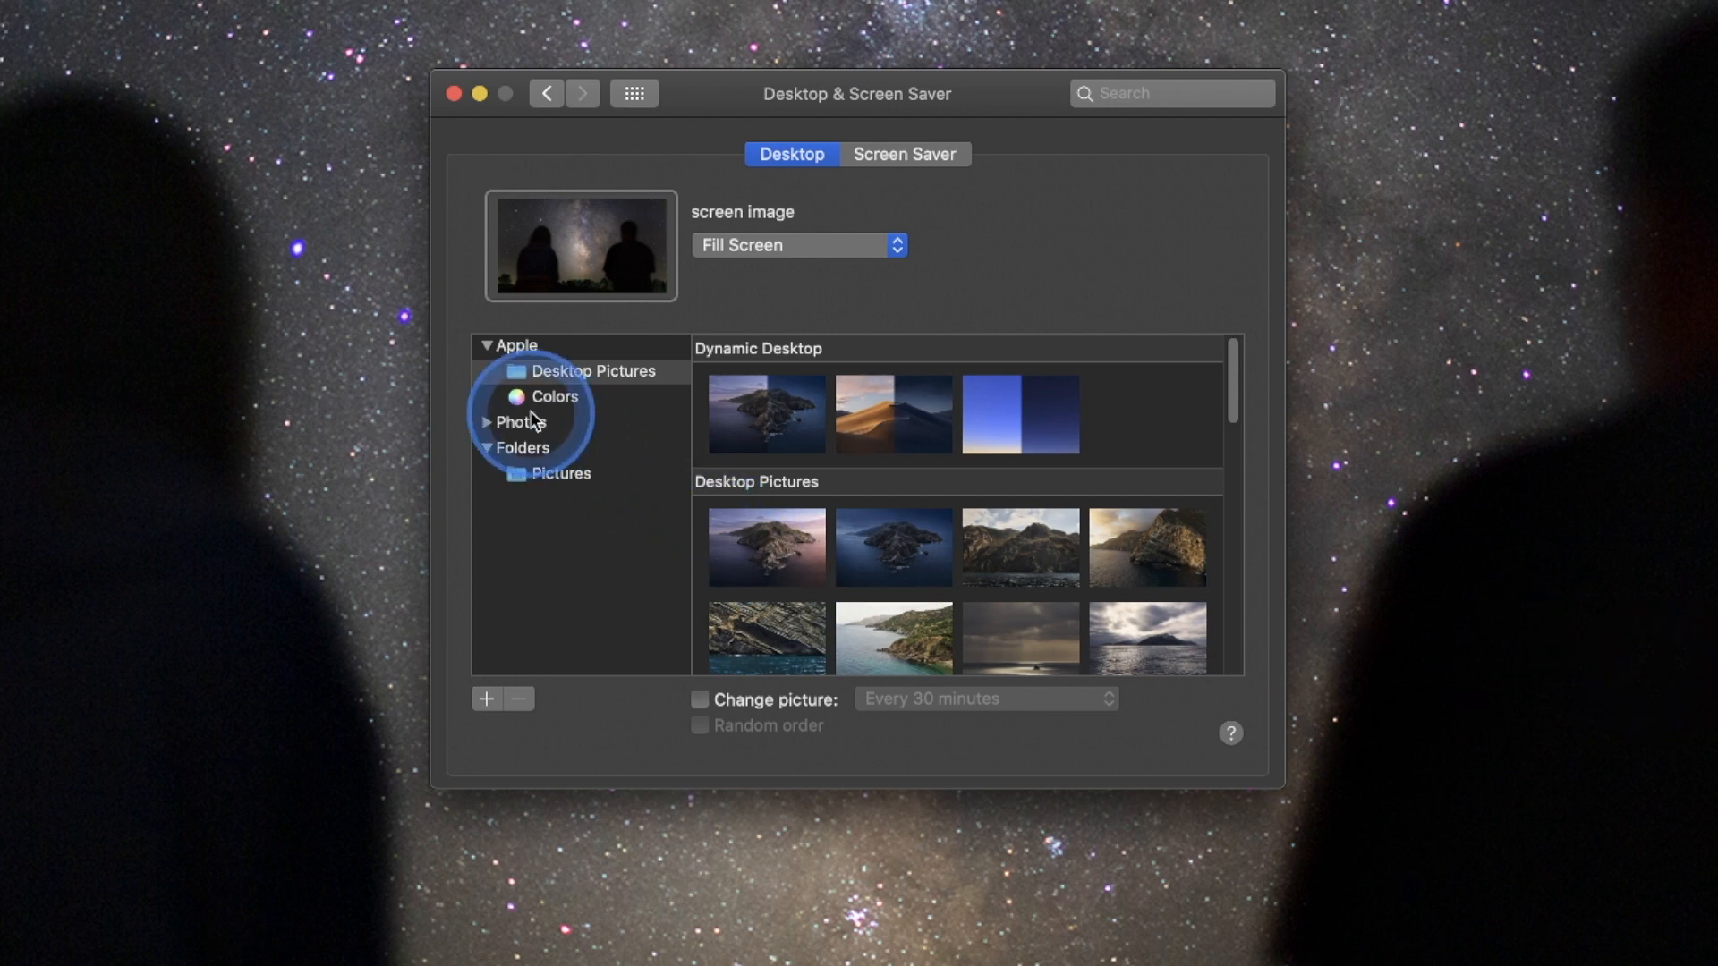
left_click(533, 484)
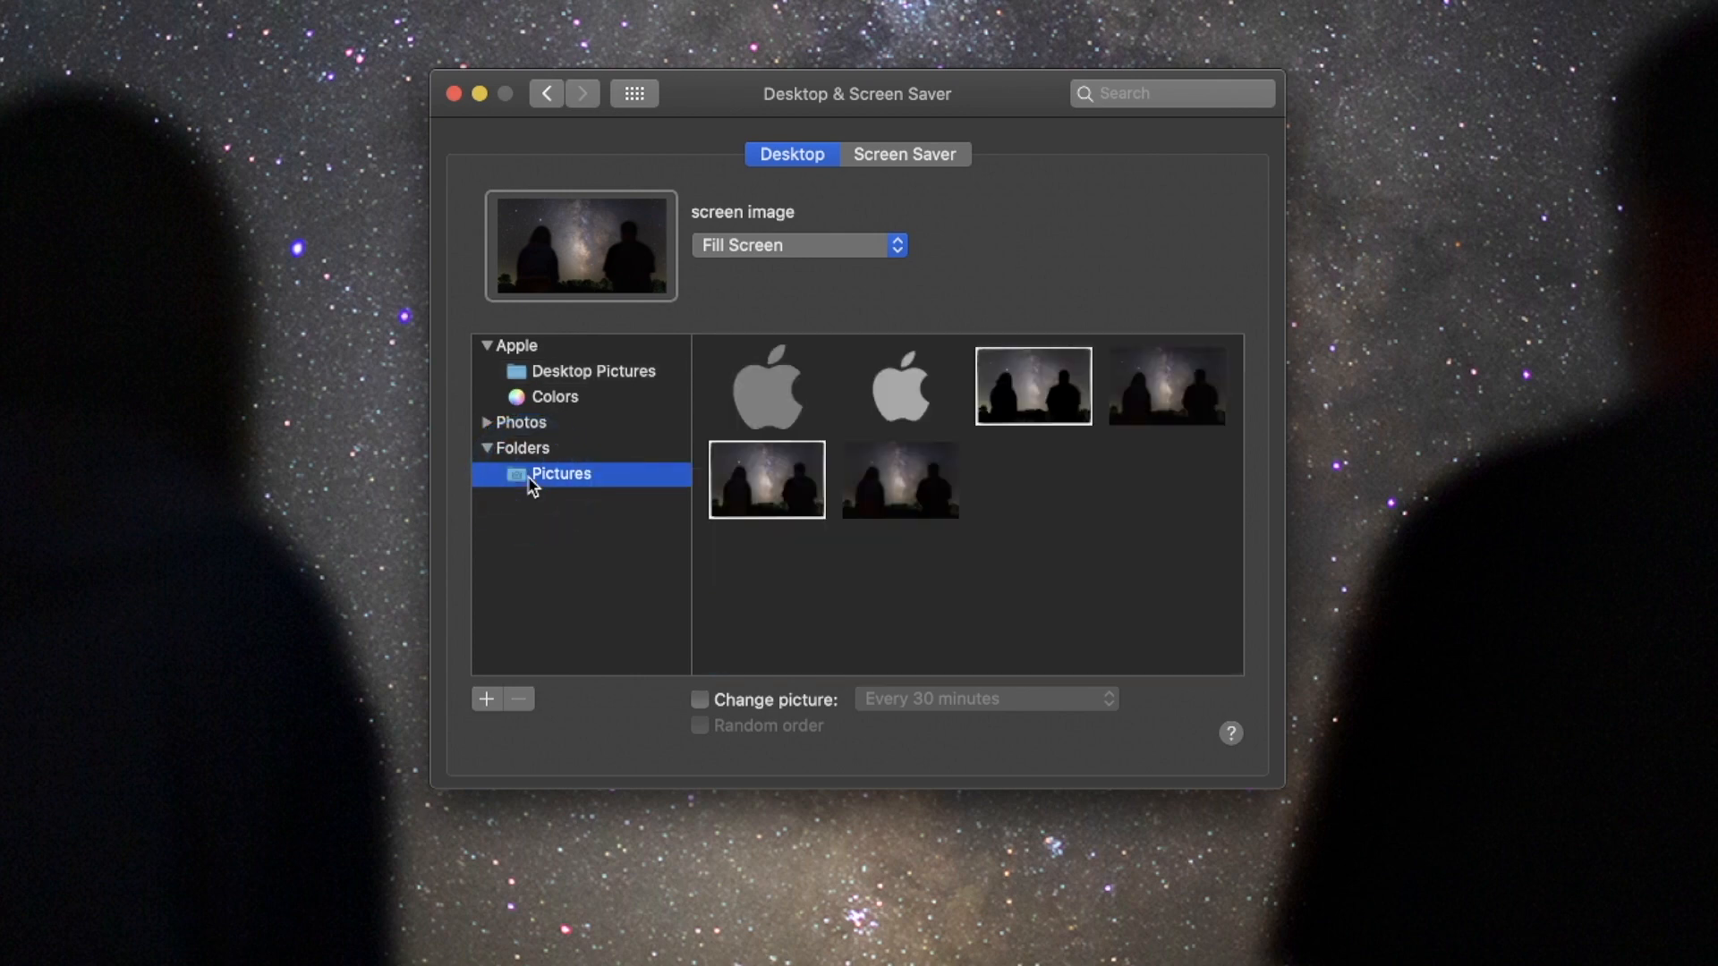
left_click(542, 396)
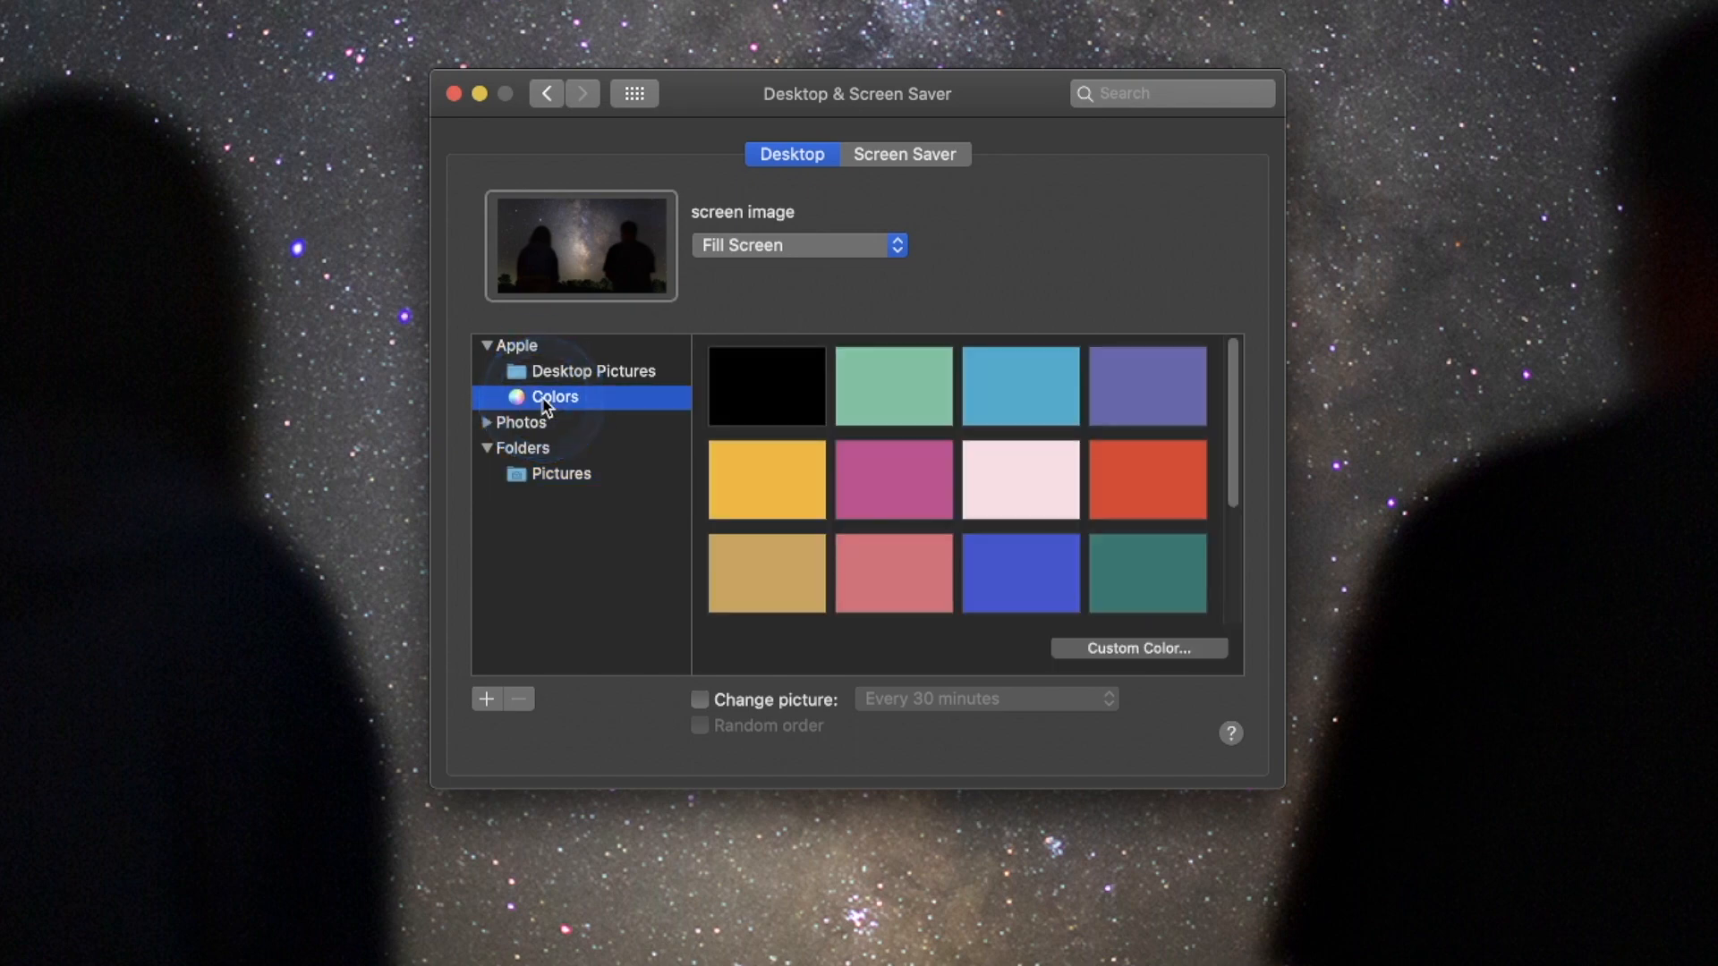
left_click(517, 349)
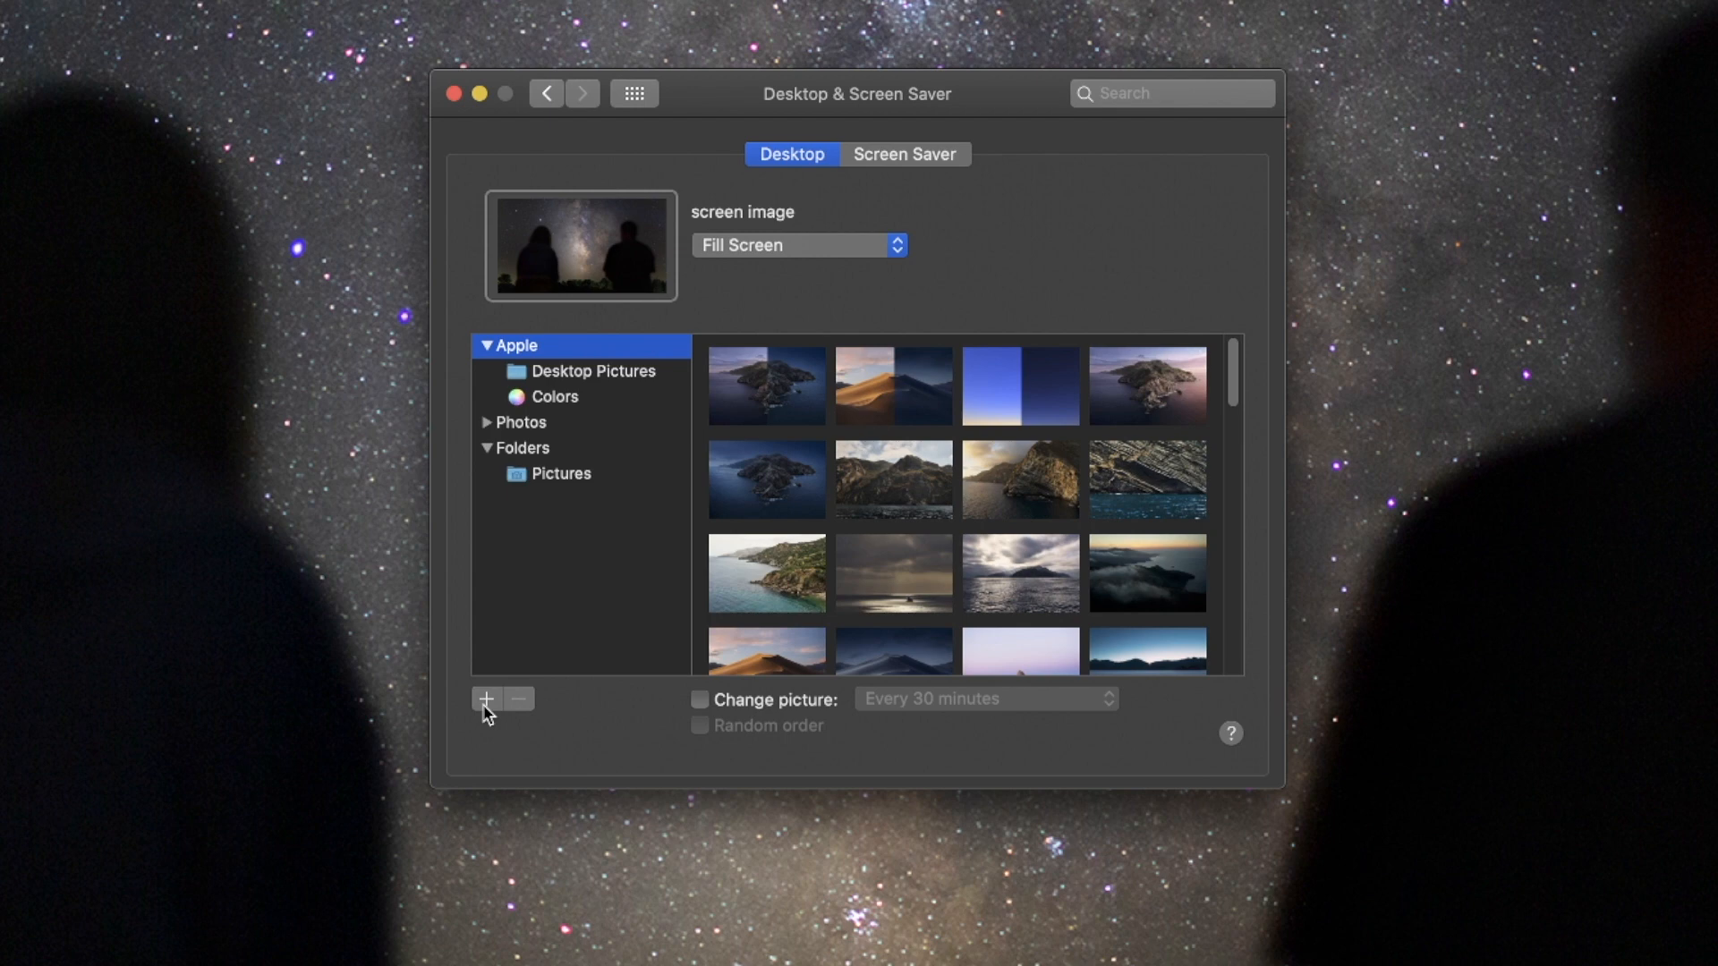
left_click(904, 160)
mouse_move(1028, 398)
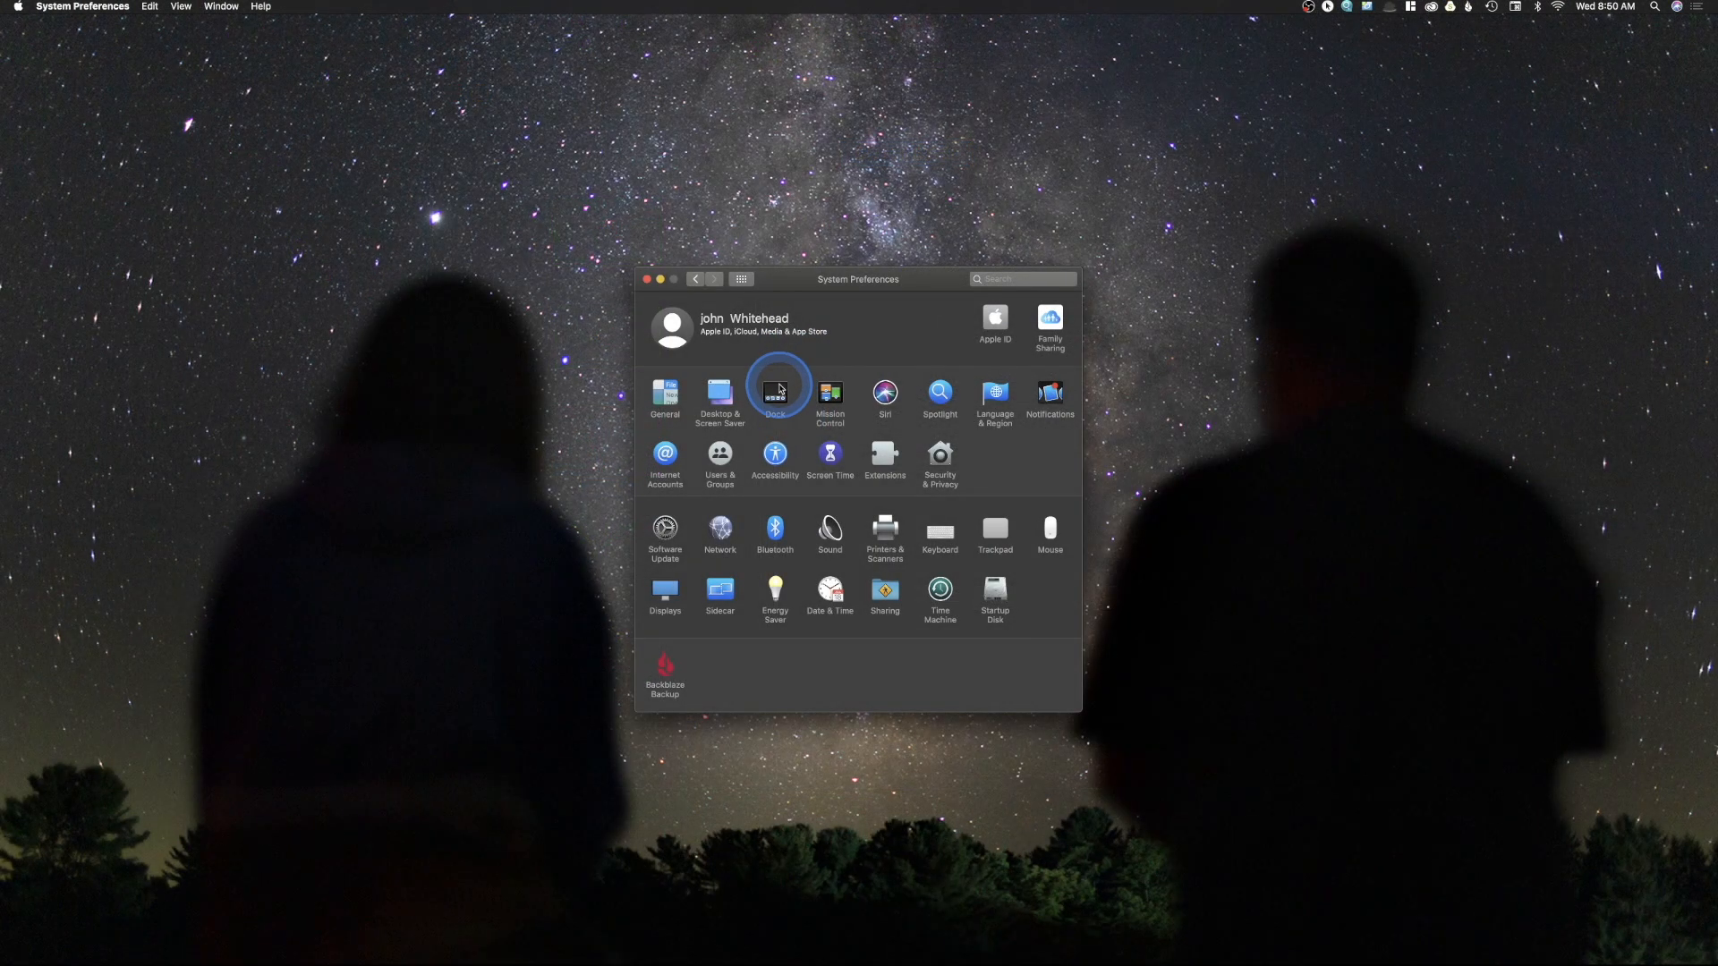
In the Dock preferences, turn off automatic hiding and move the Dock to the bottom of the screen
left_click(775, 392)
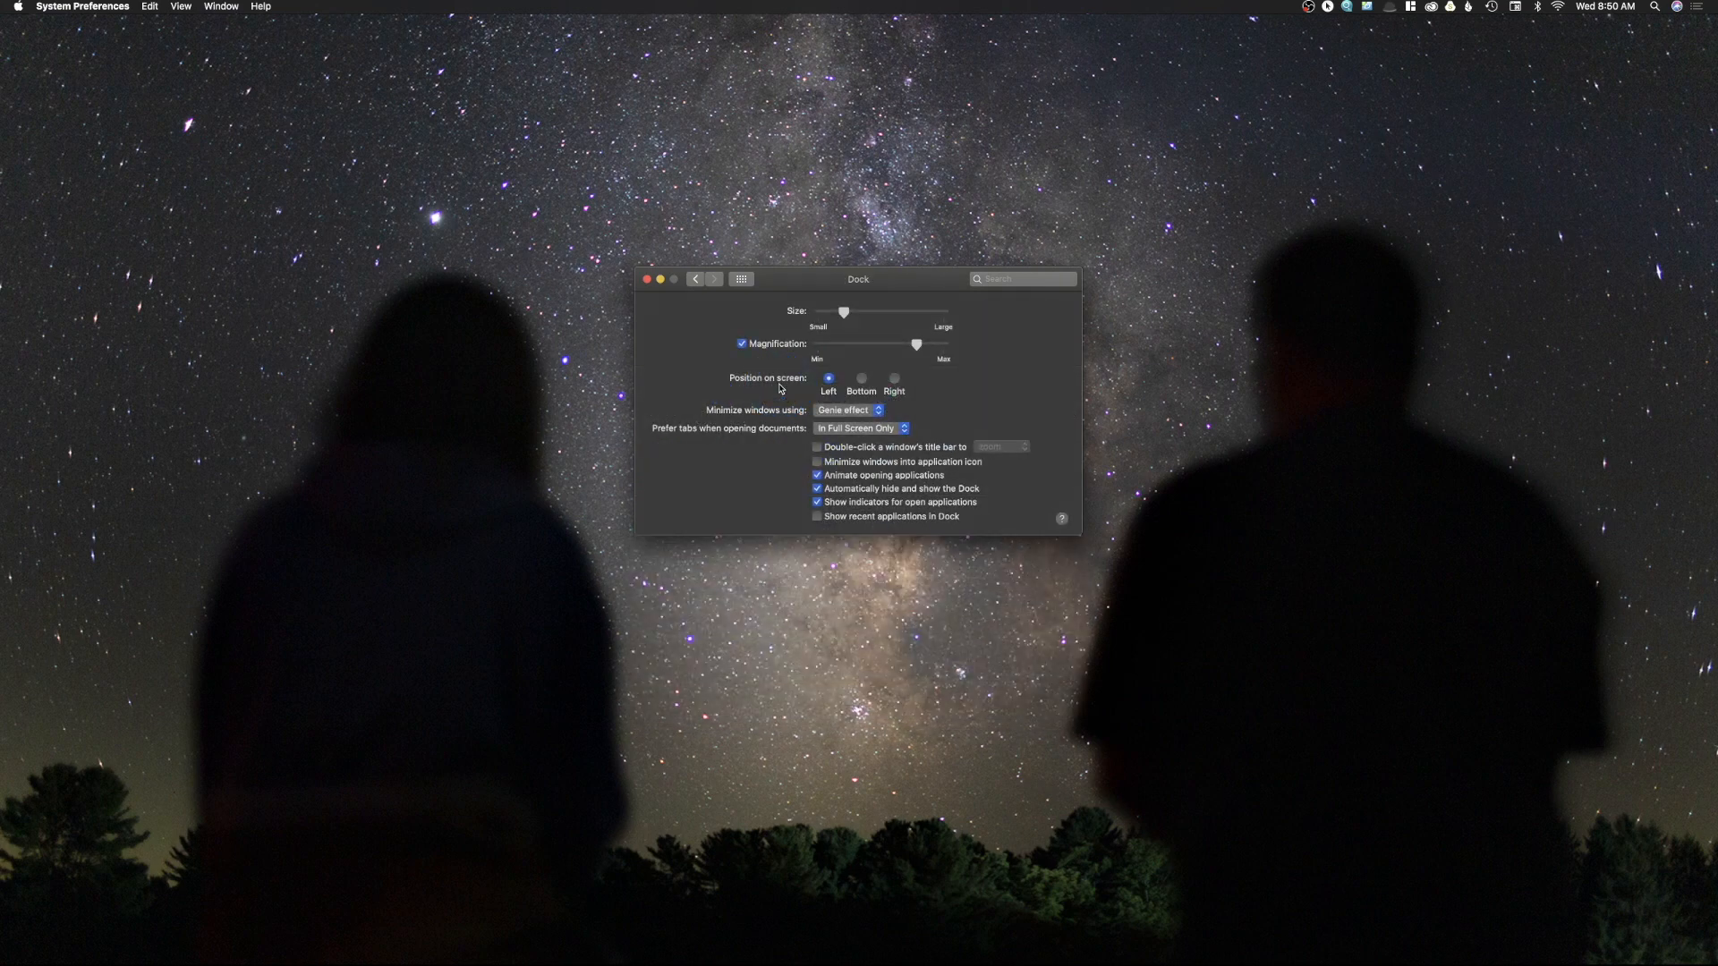
left_click(817, 490)
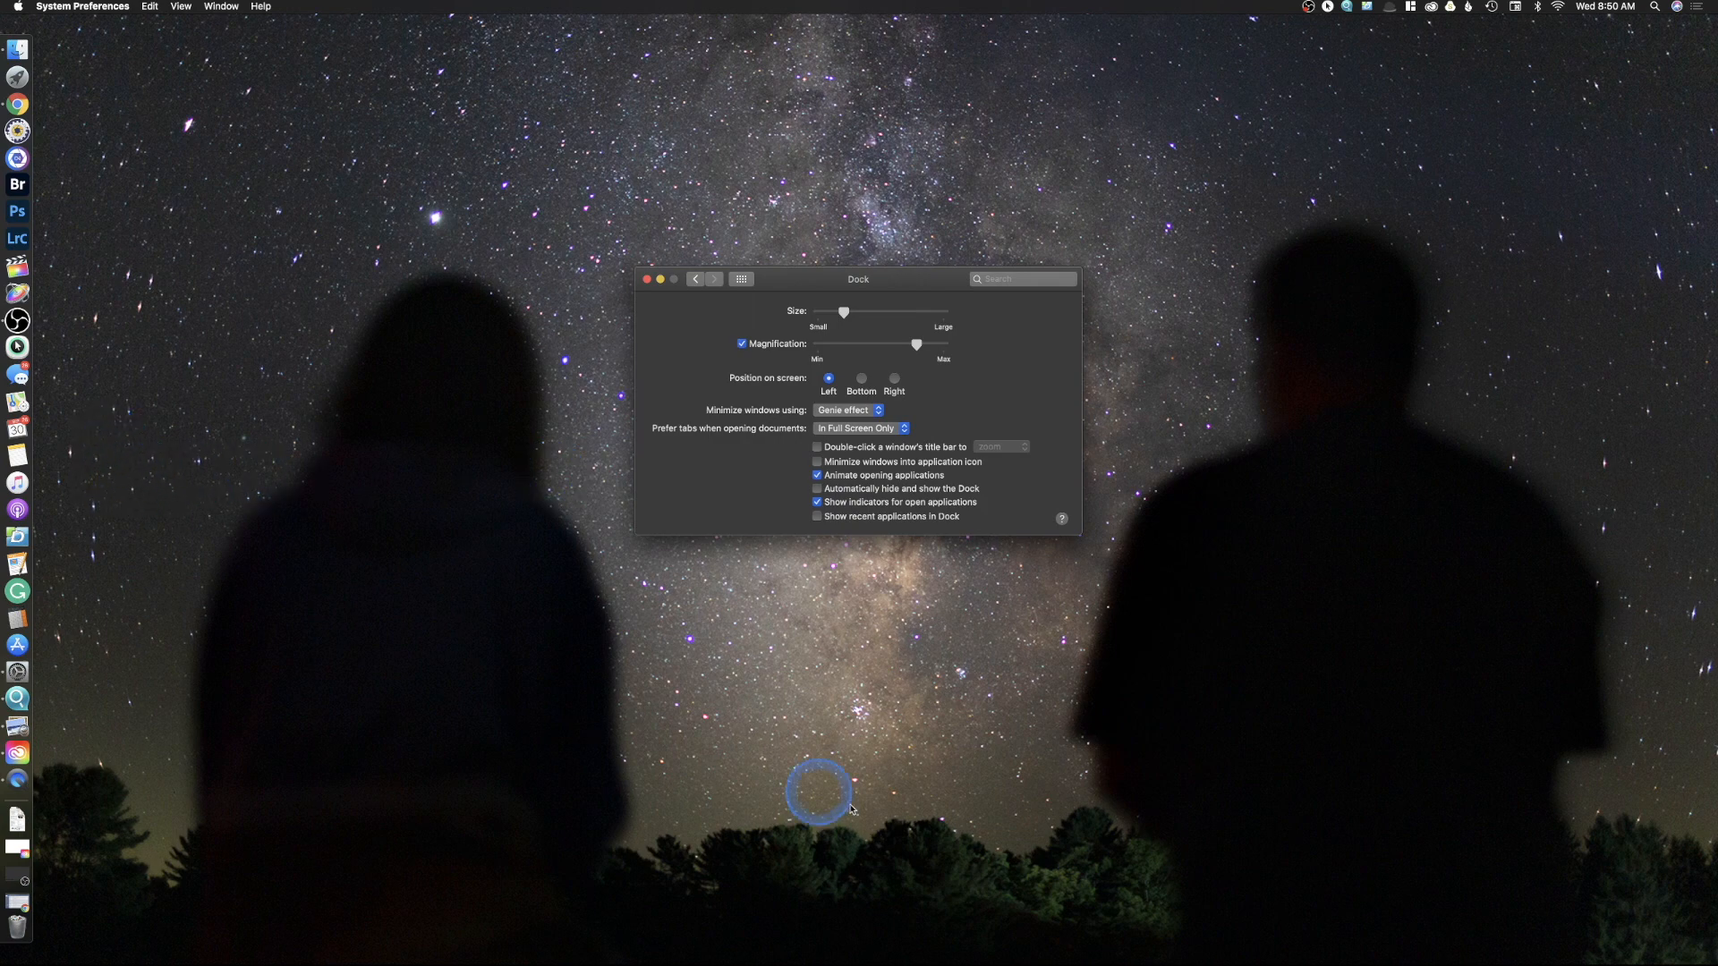
left_click(861, 379)
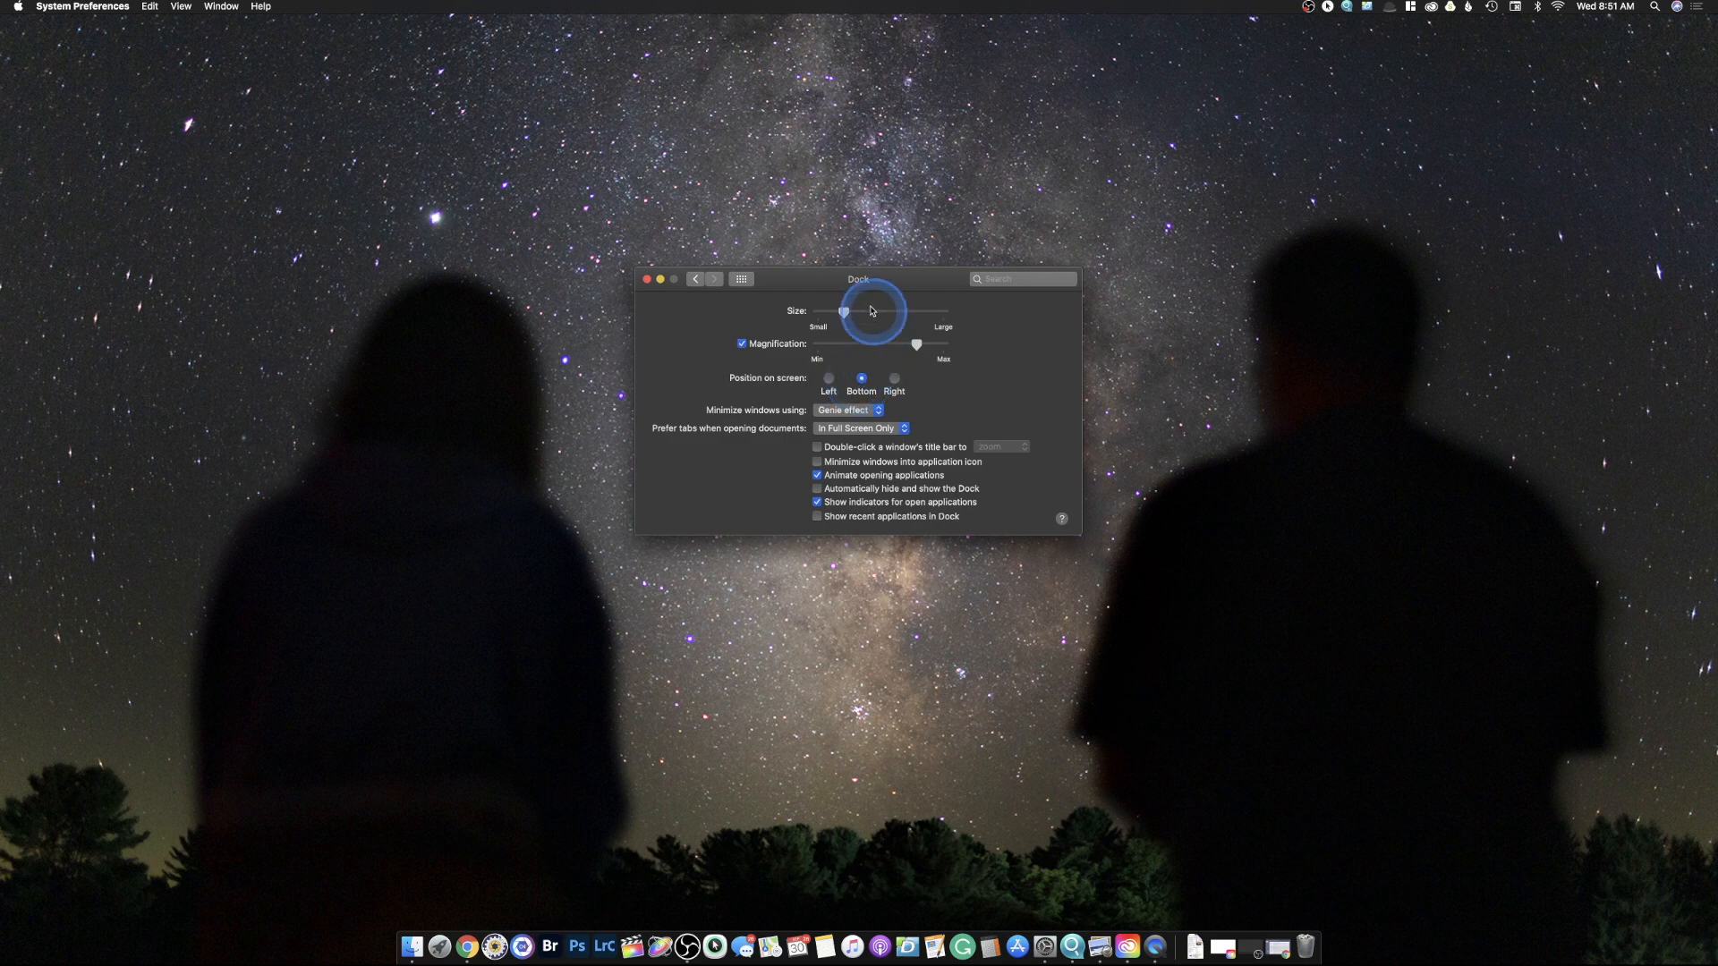
Enlarge the Dock slightly and try its magnification at the minimum and maximum, leaving magnification enabled
left_click_drag(845, 313, 852, 313)
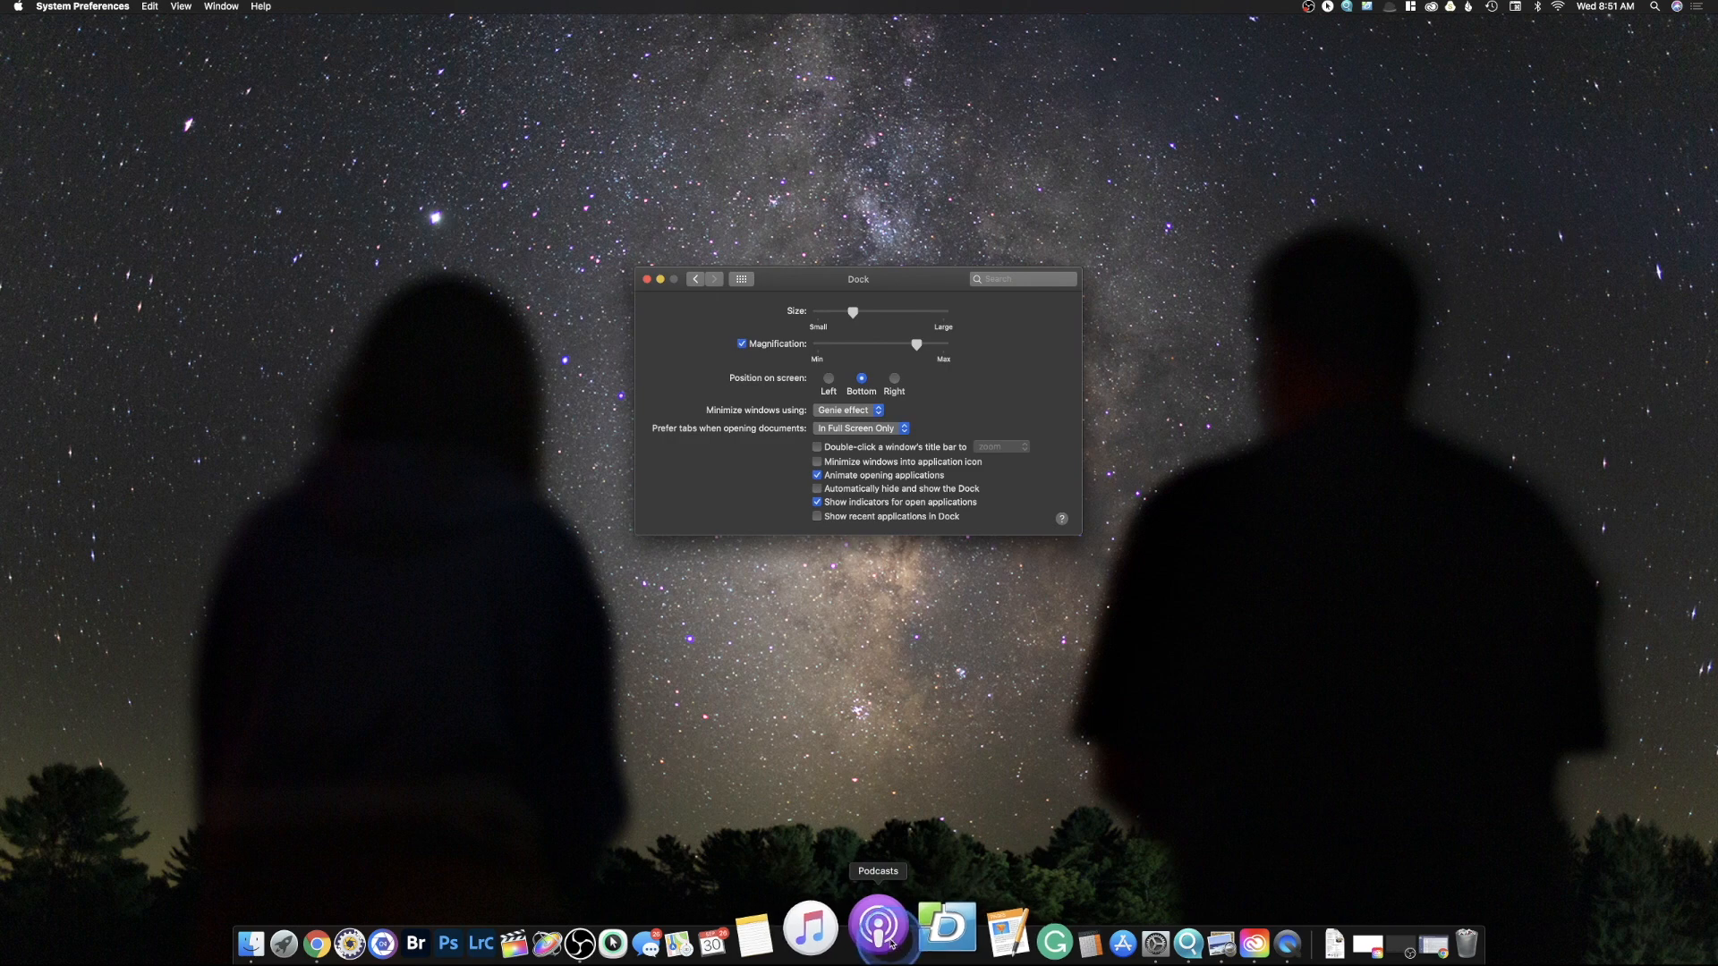
left_click_drag(916, 344, 817, 344)
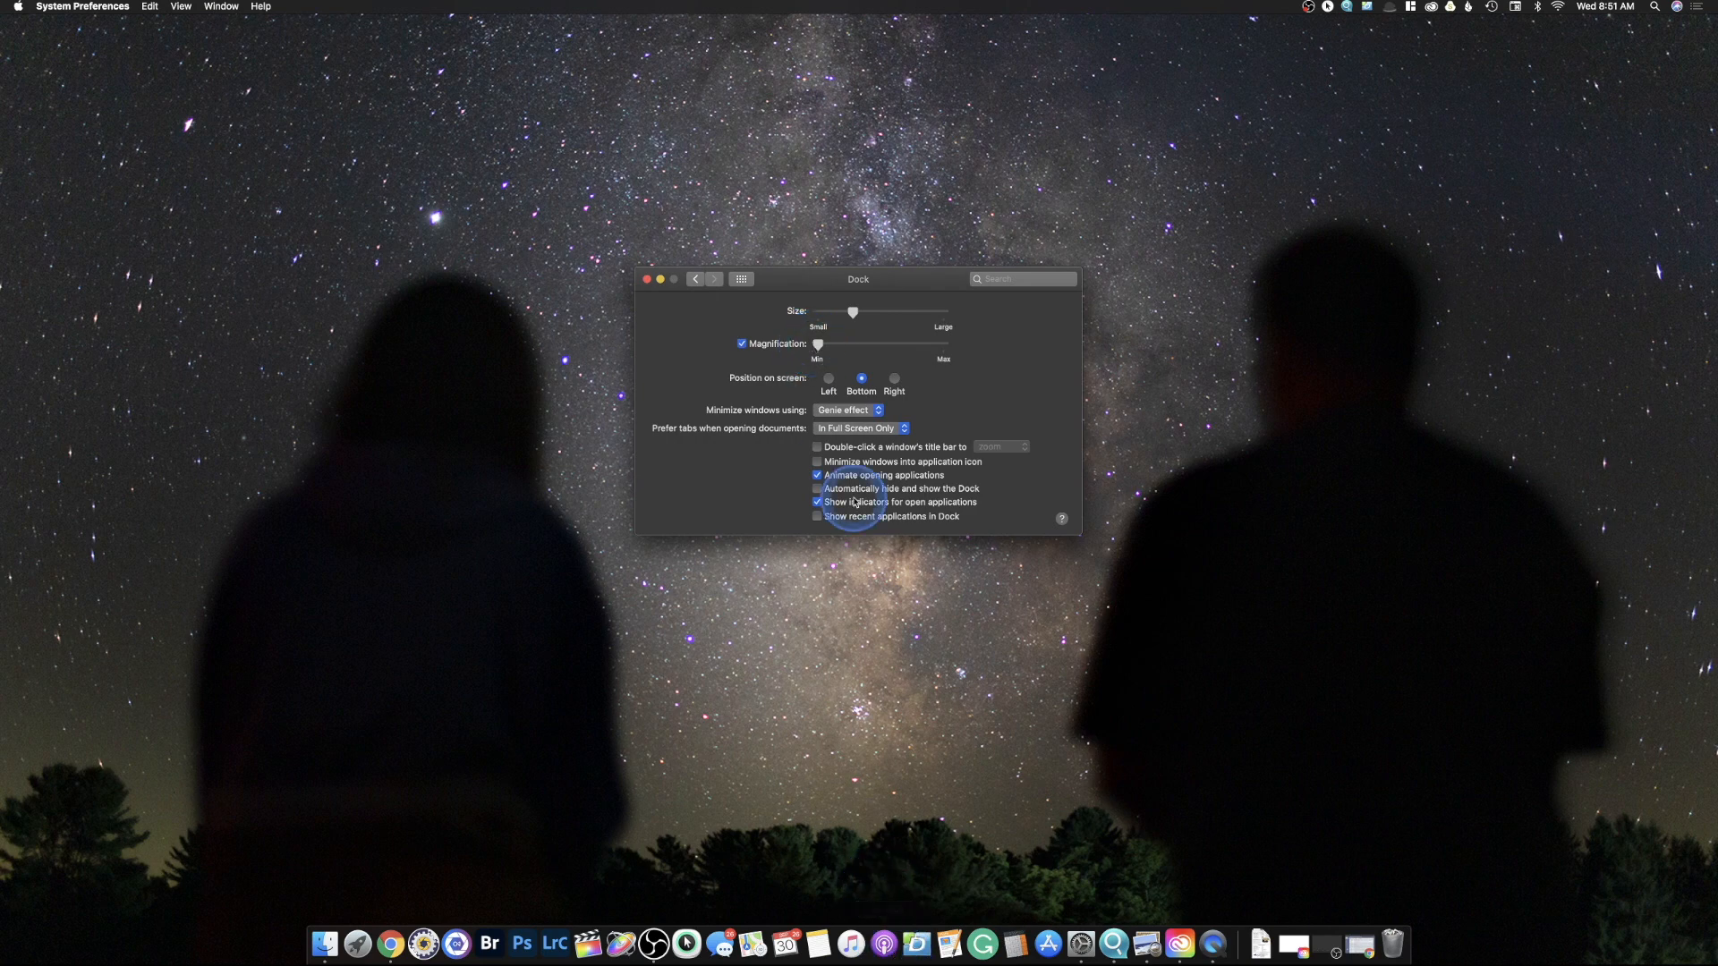
left_click(741, 346)
left_click_drag(817, 345, 1038, 353)
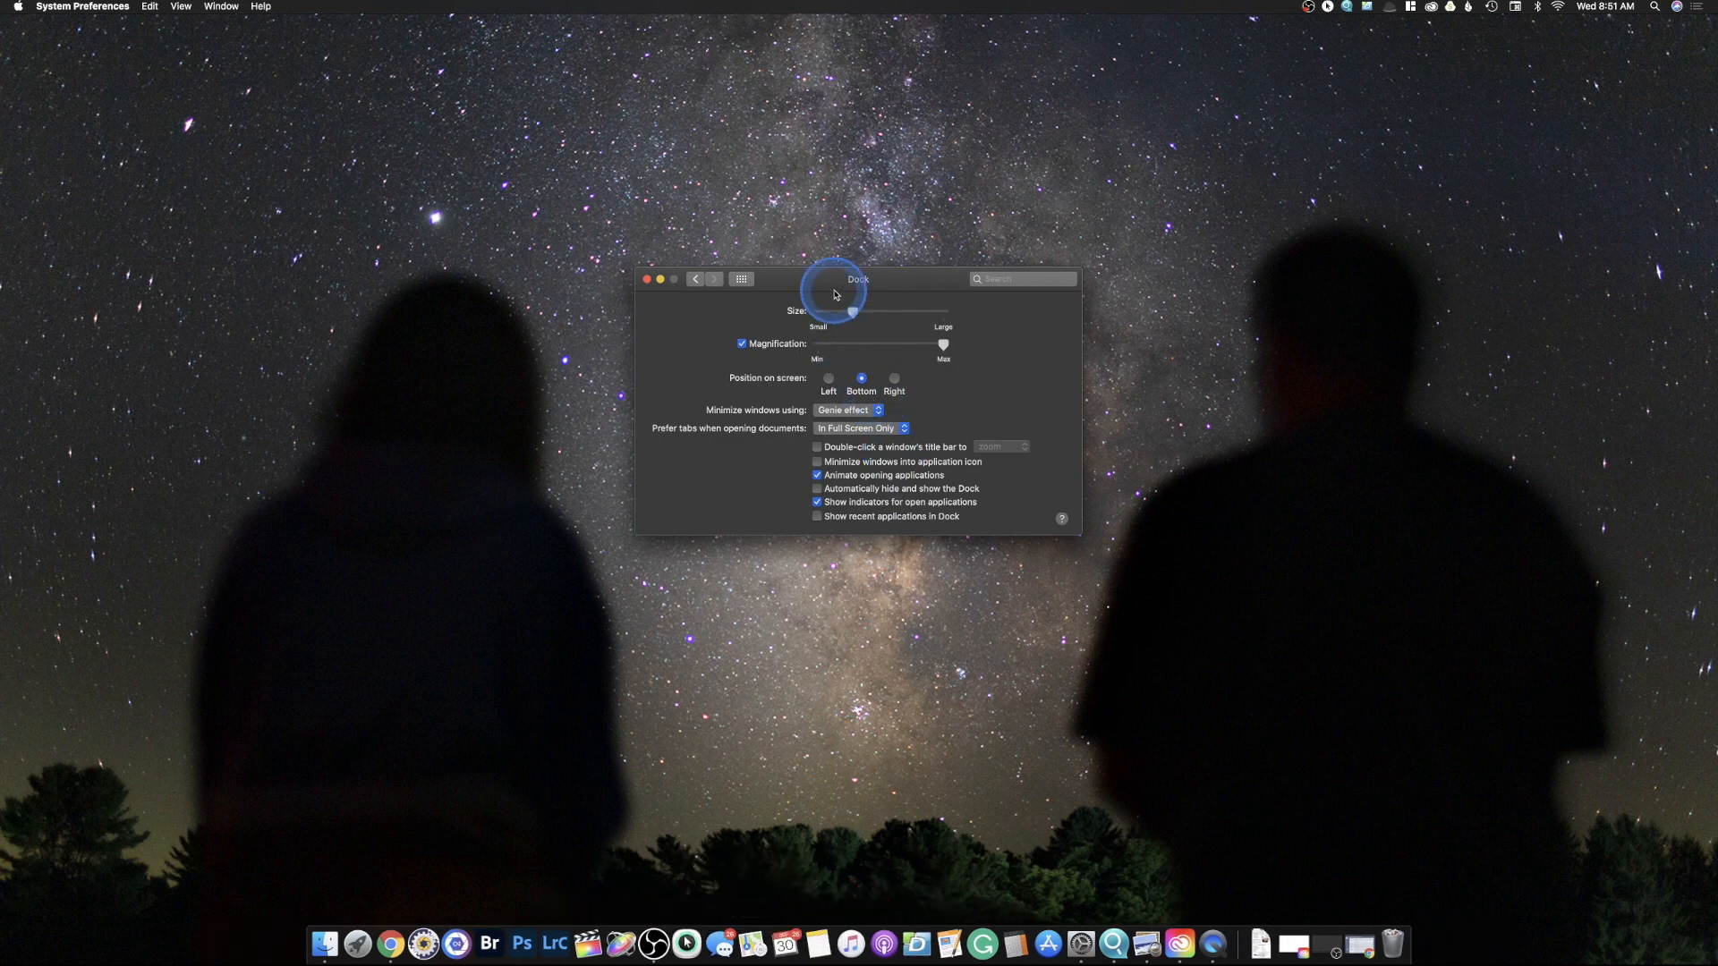
Try the smallest Dock size, and set the size to about a fifth of its range and magnification to about two-thirds
left_click_drag(853, 312, 819, 313)
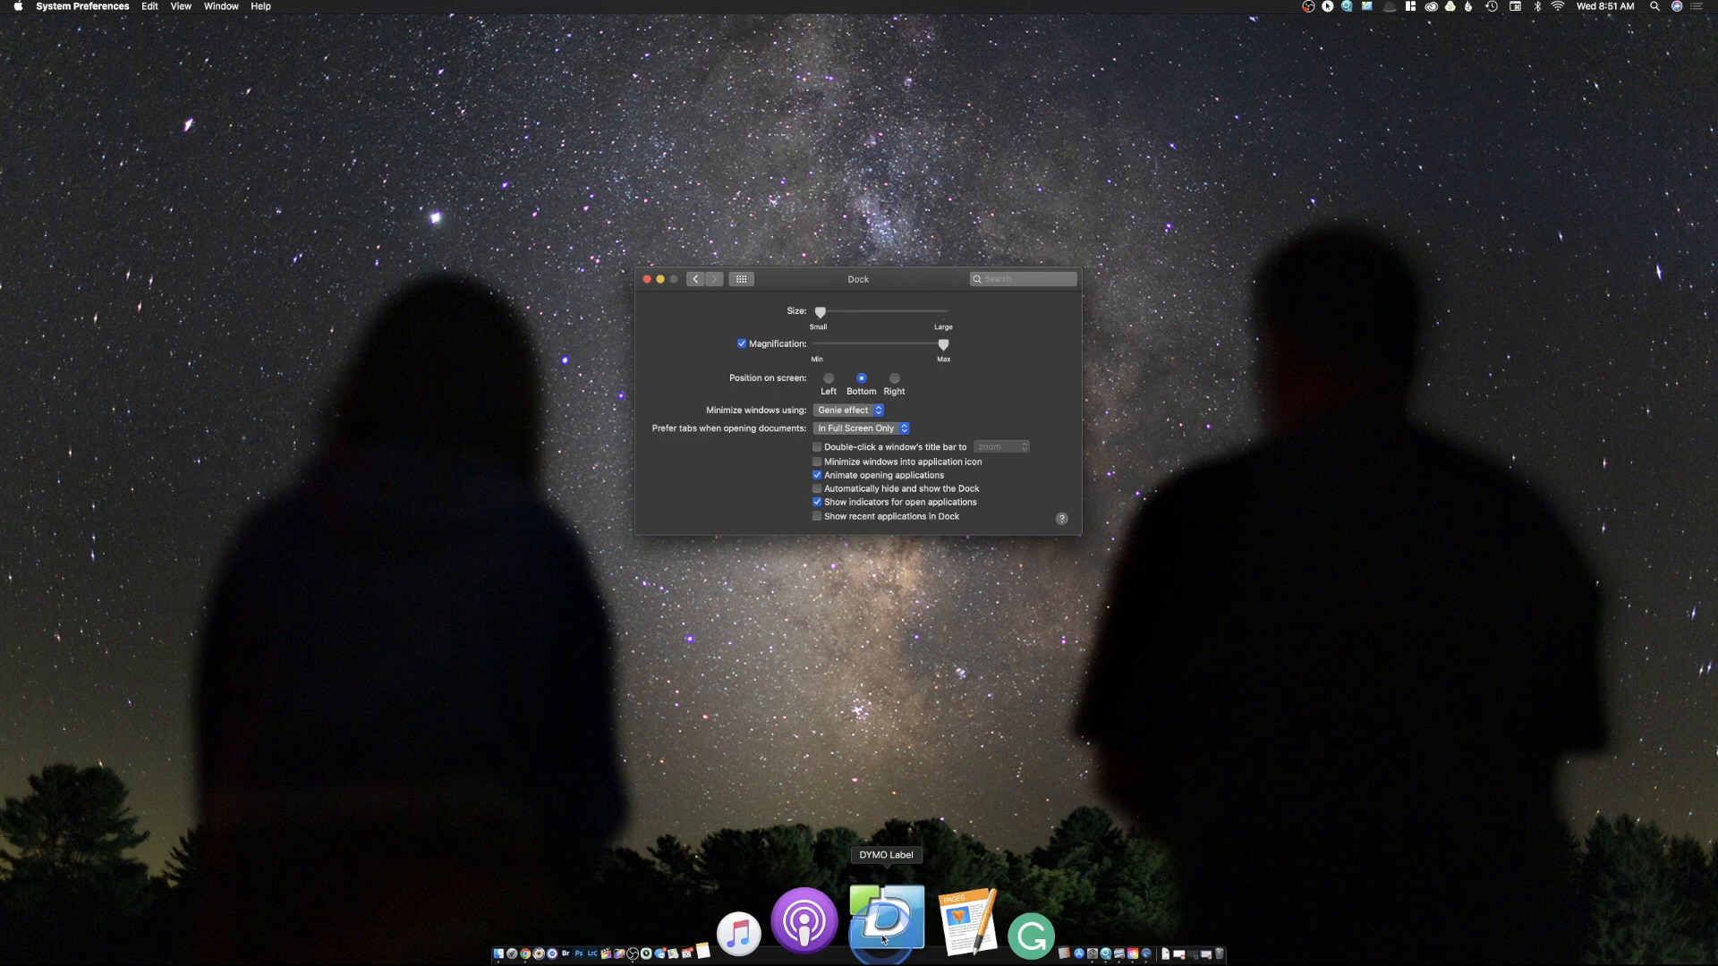
left_click_drag(819, 312, 847, 322)
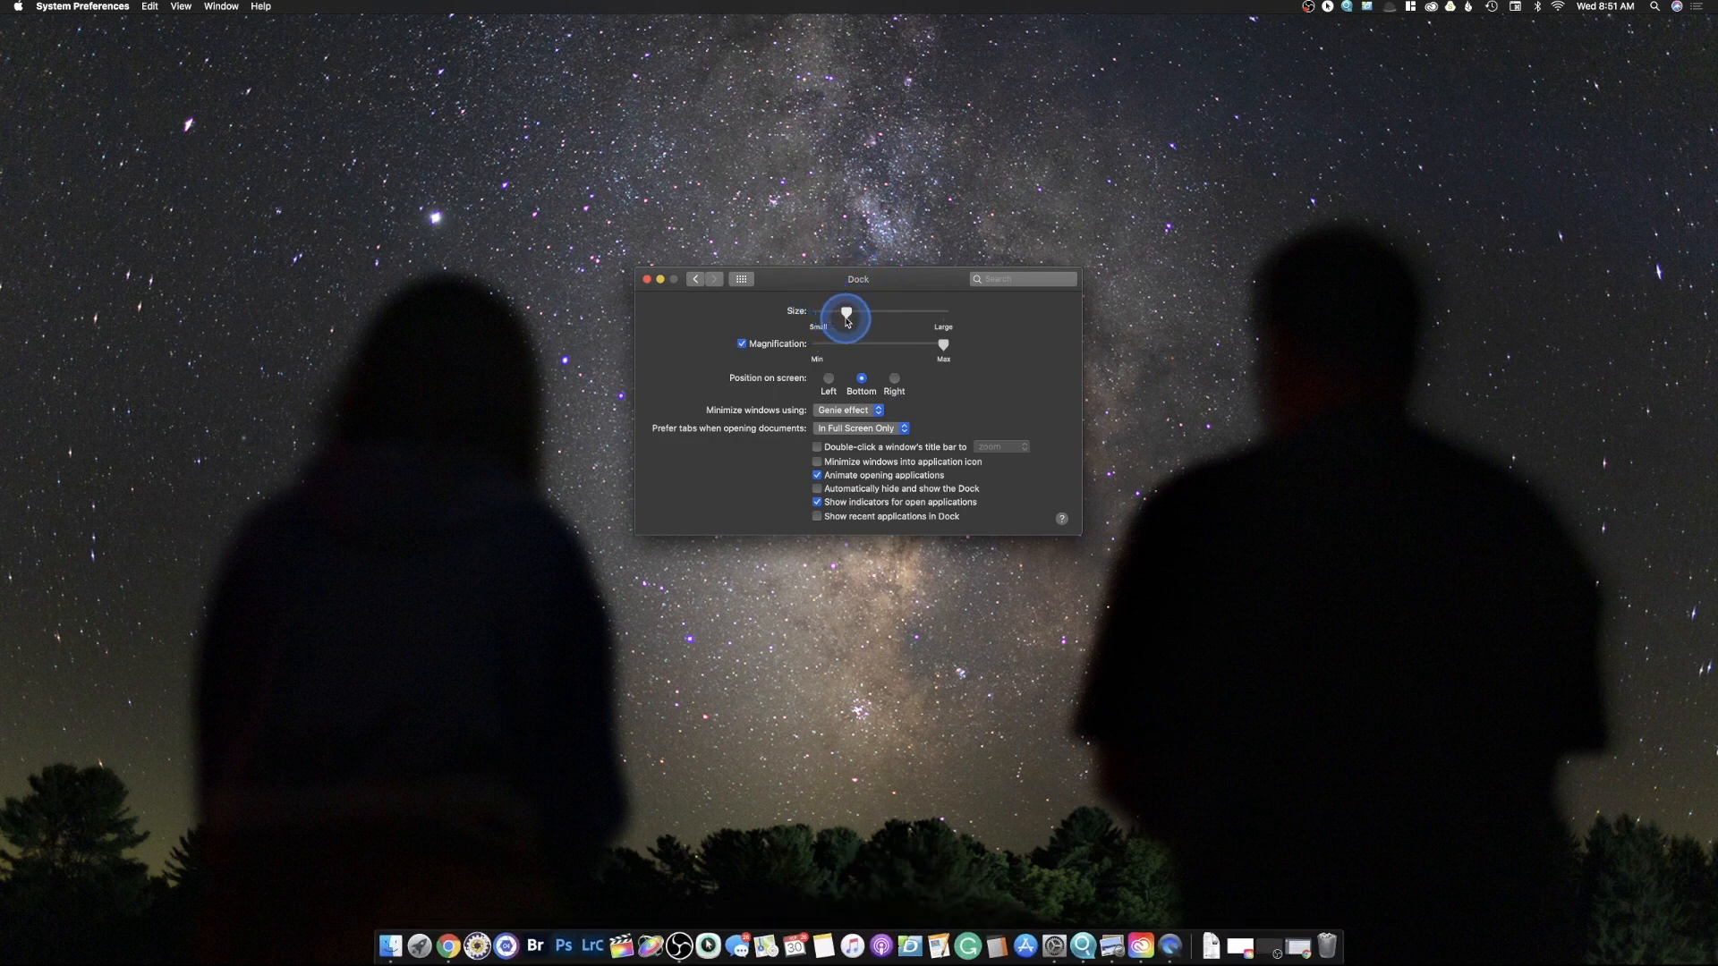
left_click_drag(943, 345, 915, 350)
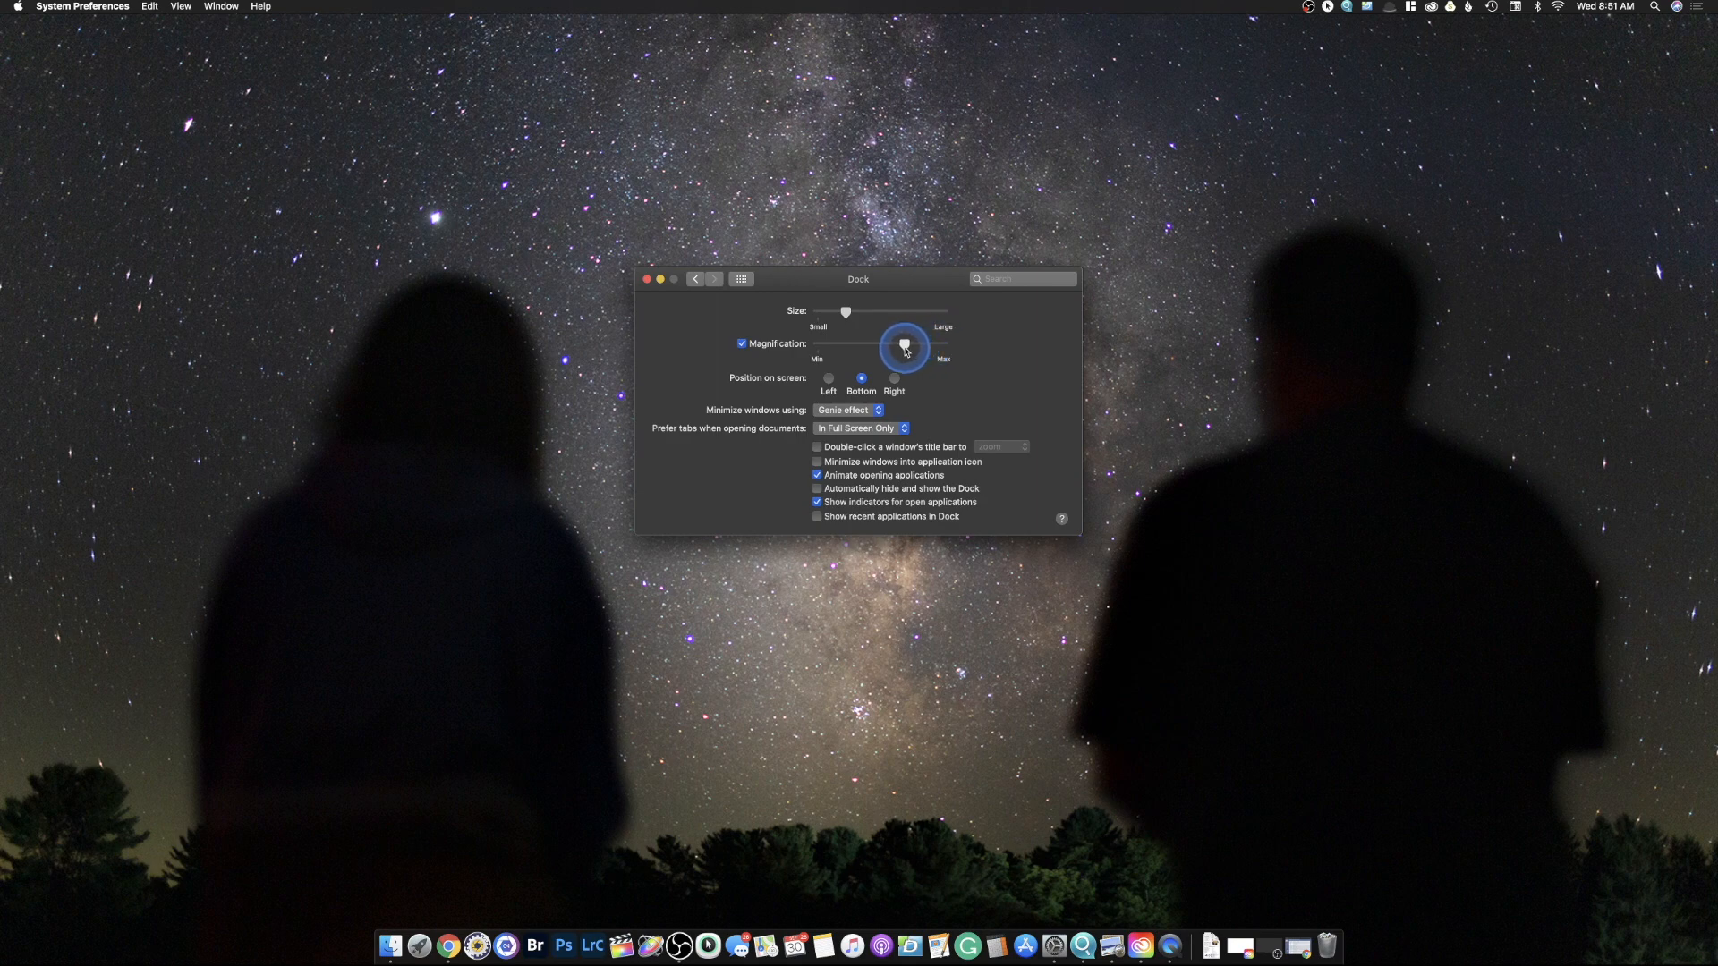
Position the Dock on the left, test restoring and minimizing the Creative Cloud window, and keep the Genie effect for minimizing
left_click(828, 378)
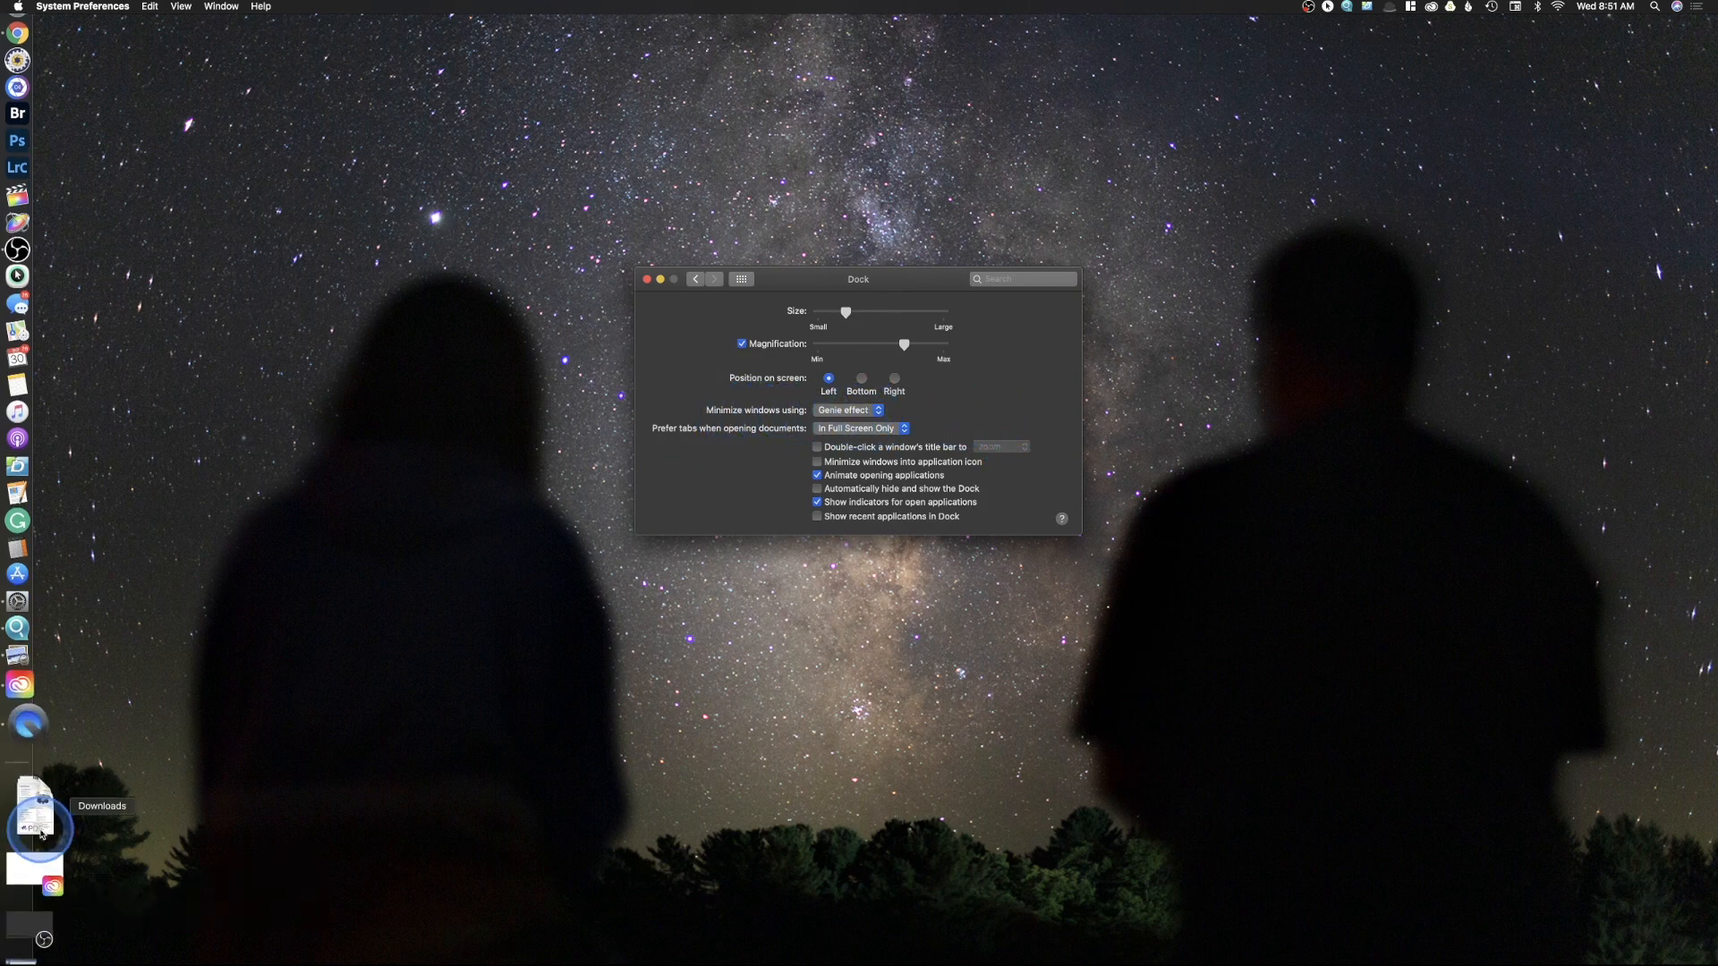
left_click(34, 866)
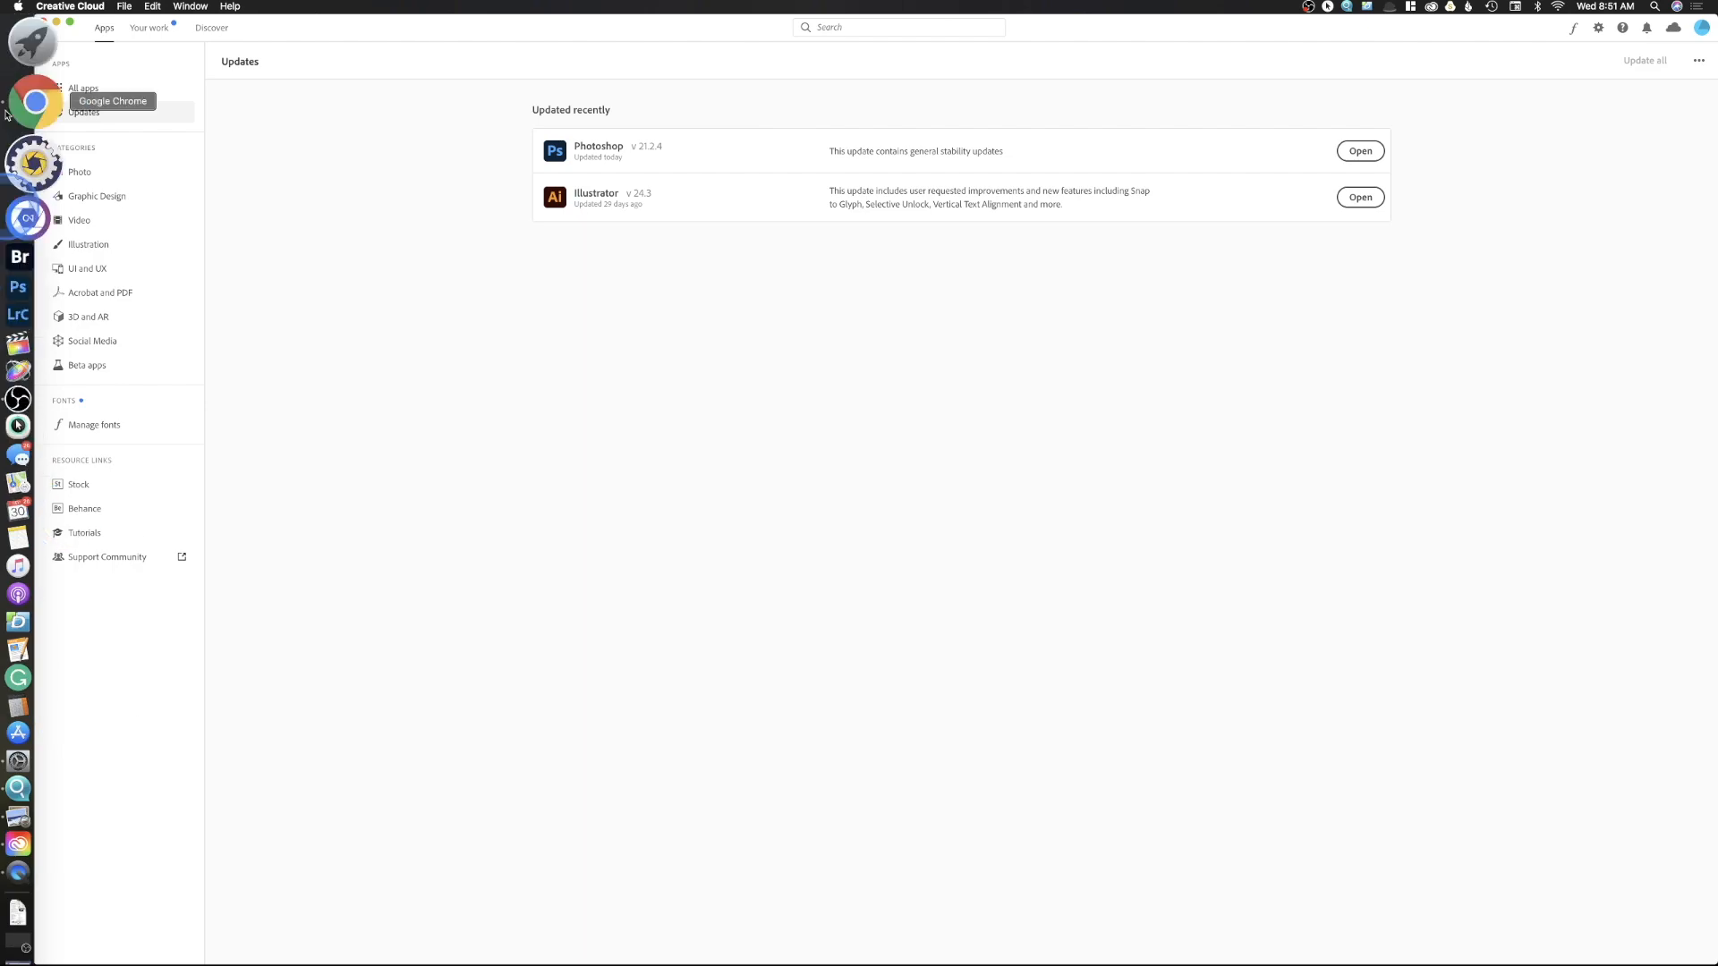
left_click(56, 21)
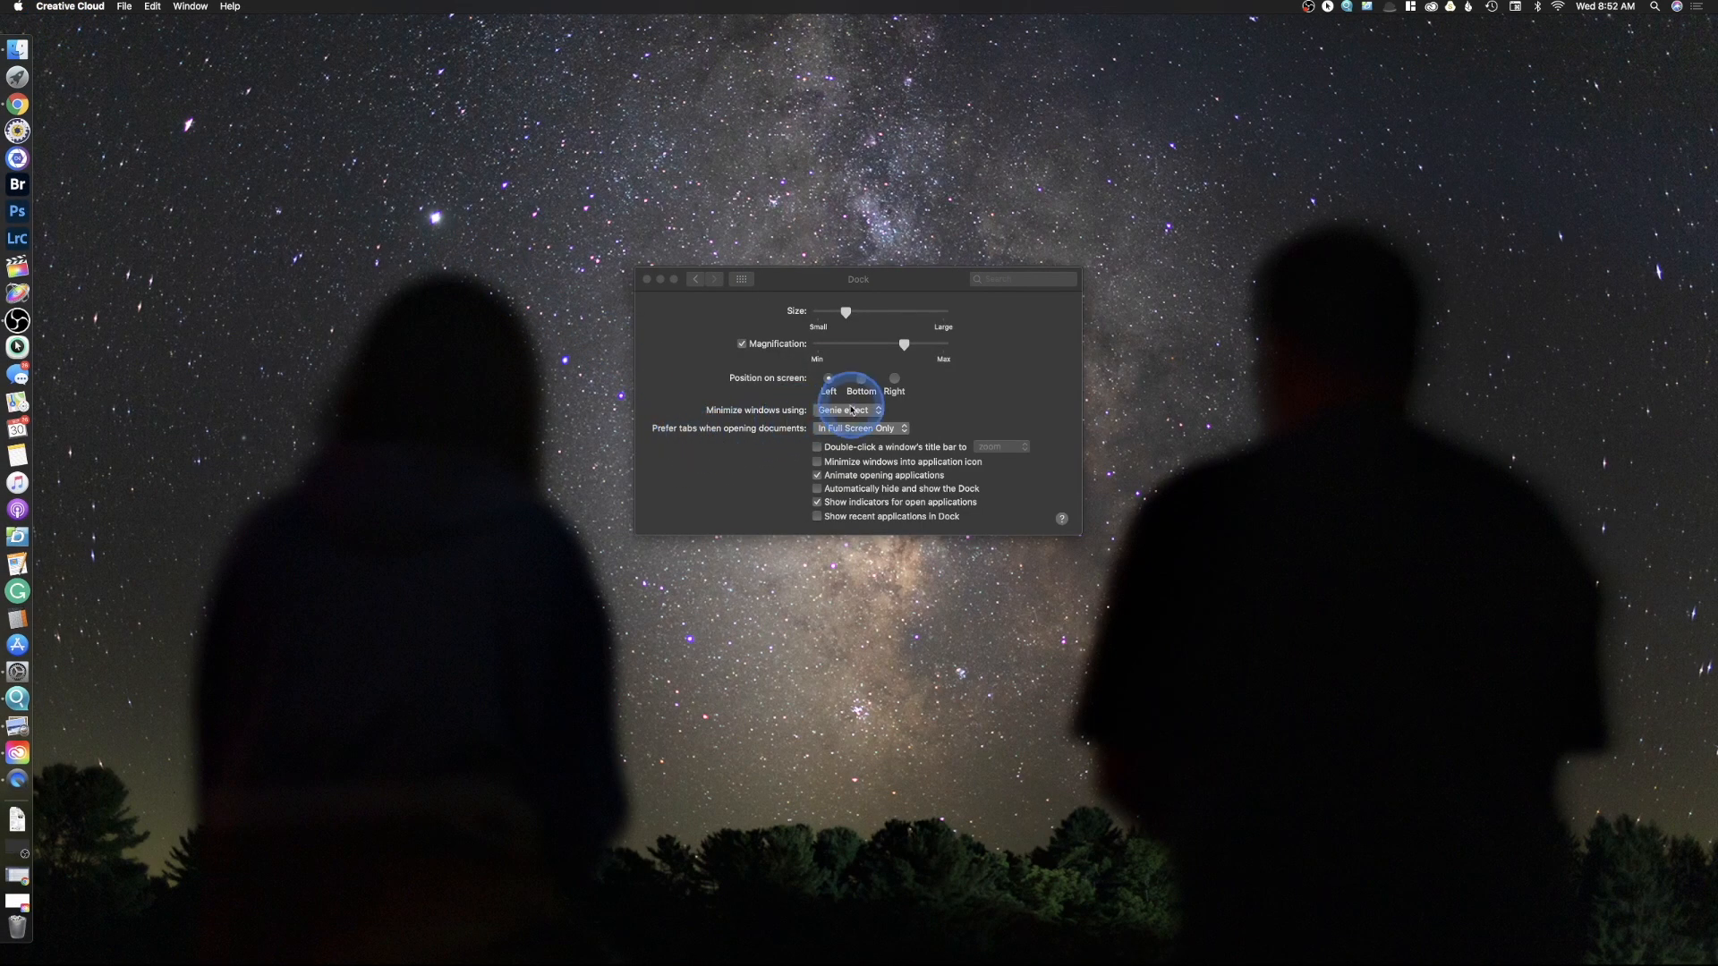
left_click(852, 411)
left_click(851, 410)
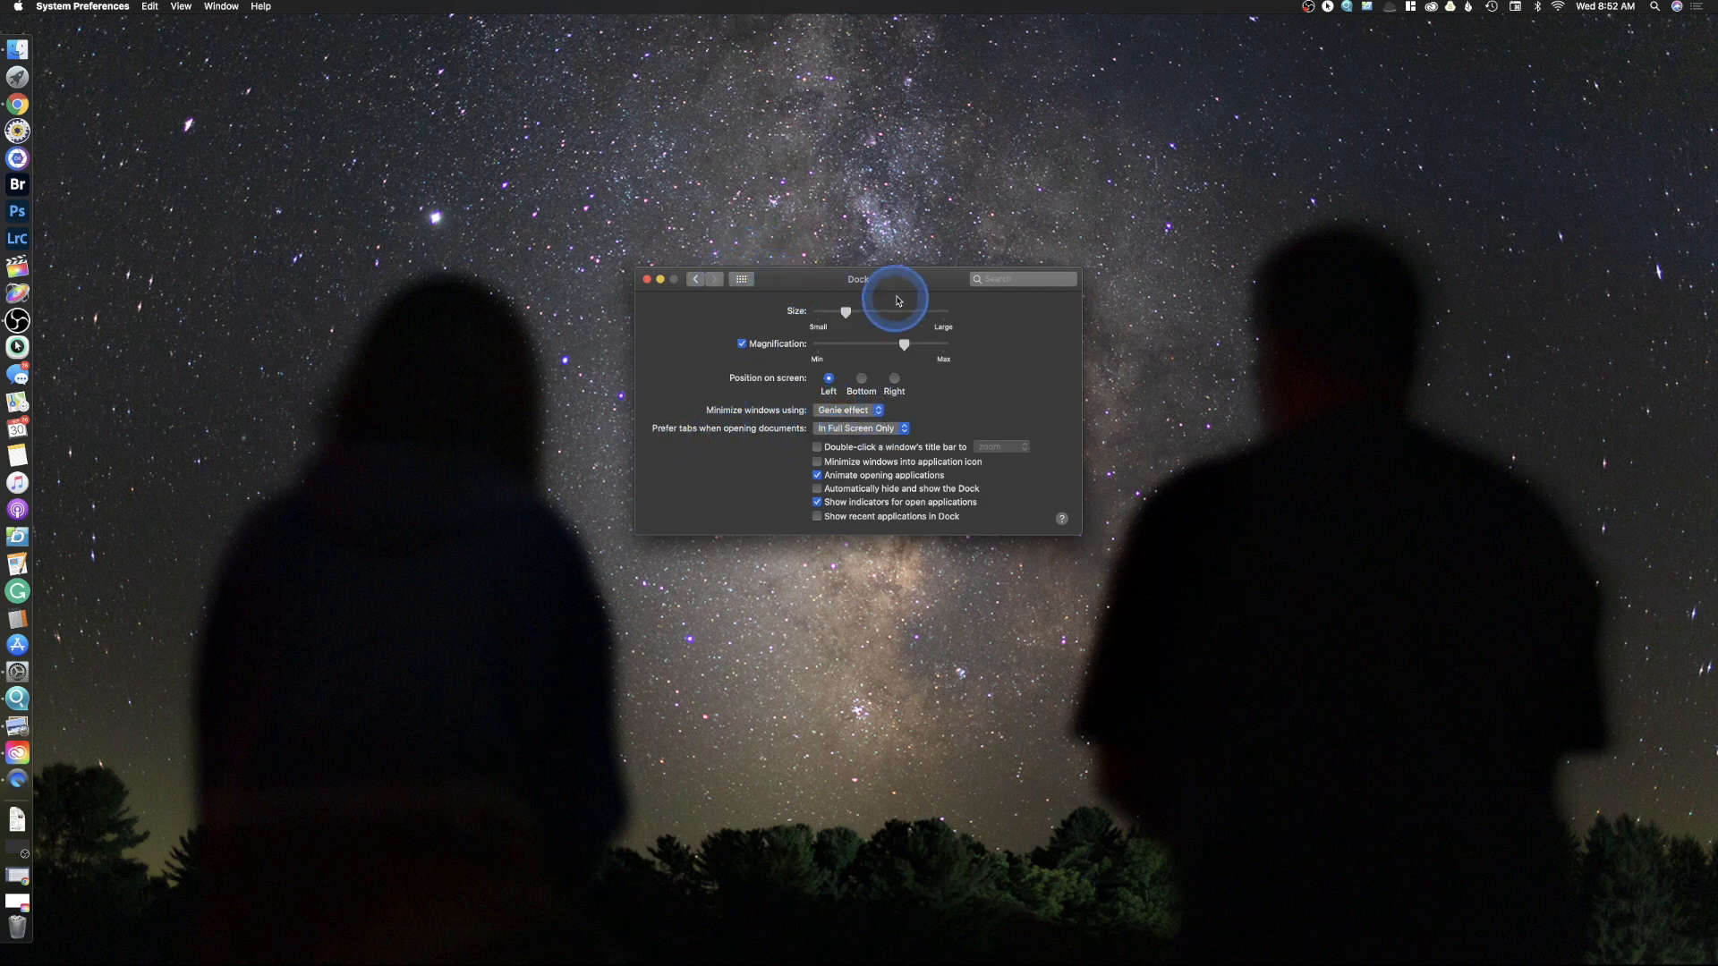
Open AirDrop as a second tab in a Finder window moved to mid-screen, and close that window
left_click(742, 280)
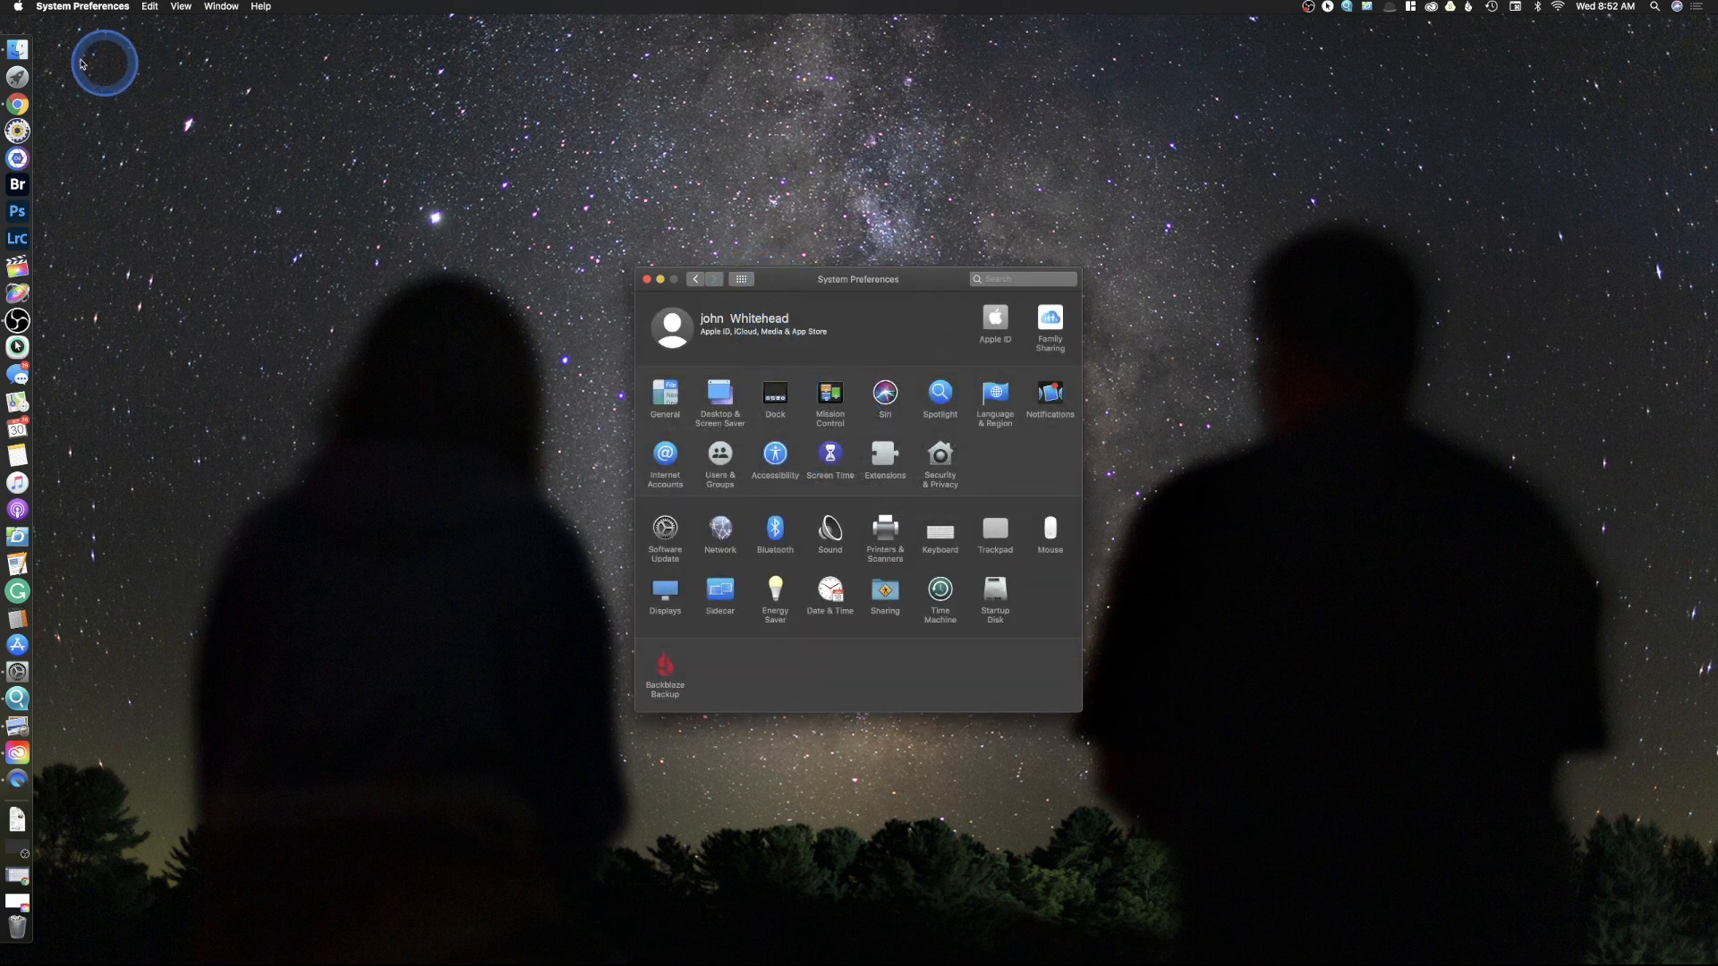
left_click(32, 59)
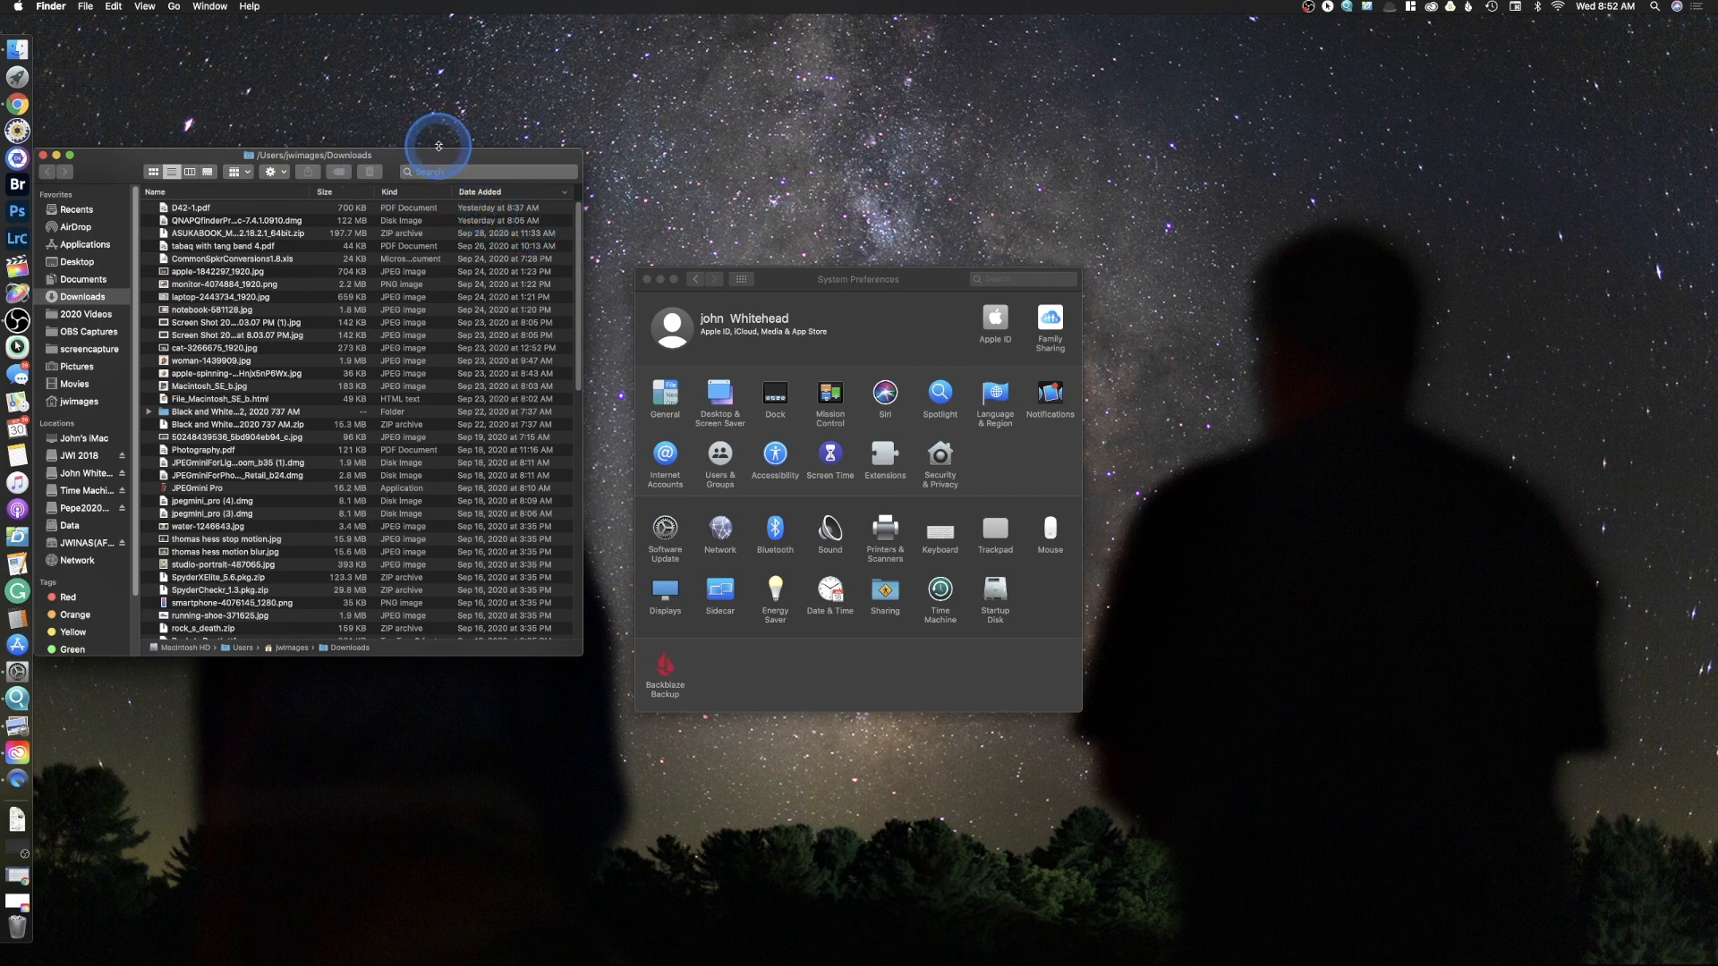
left_click_drag(438, 158, 993, 261)
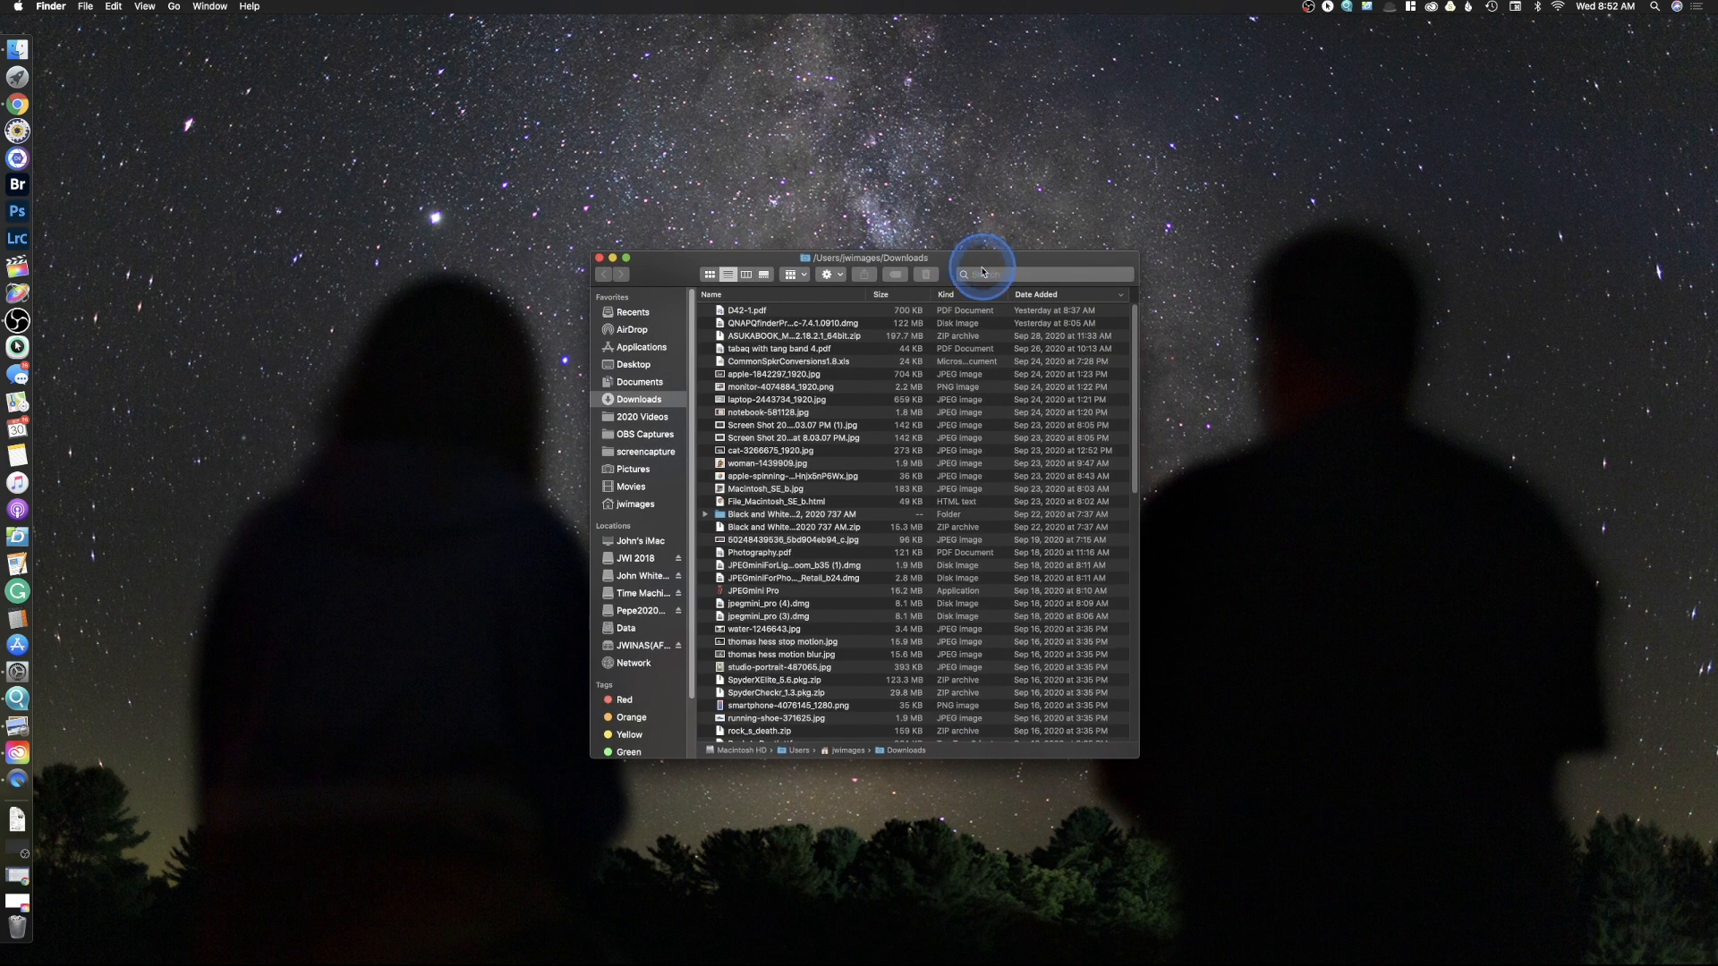
left_click(637, 330, "super")
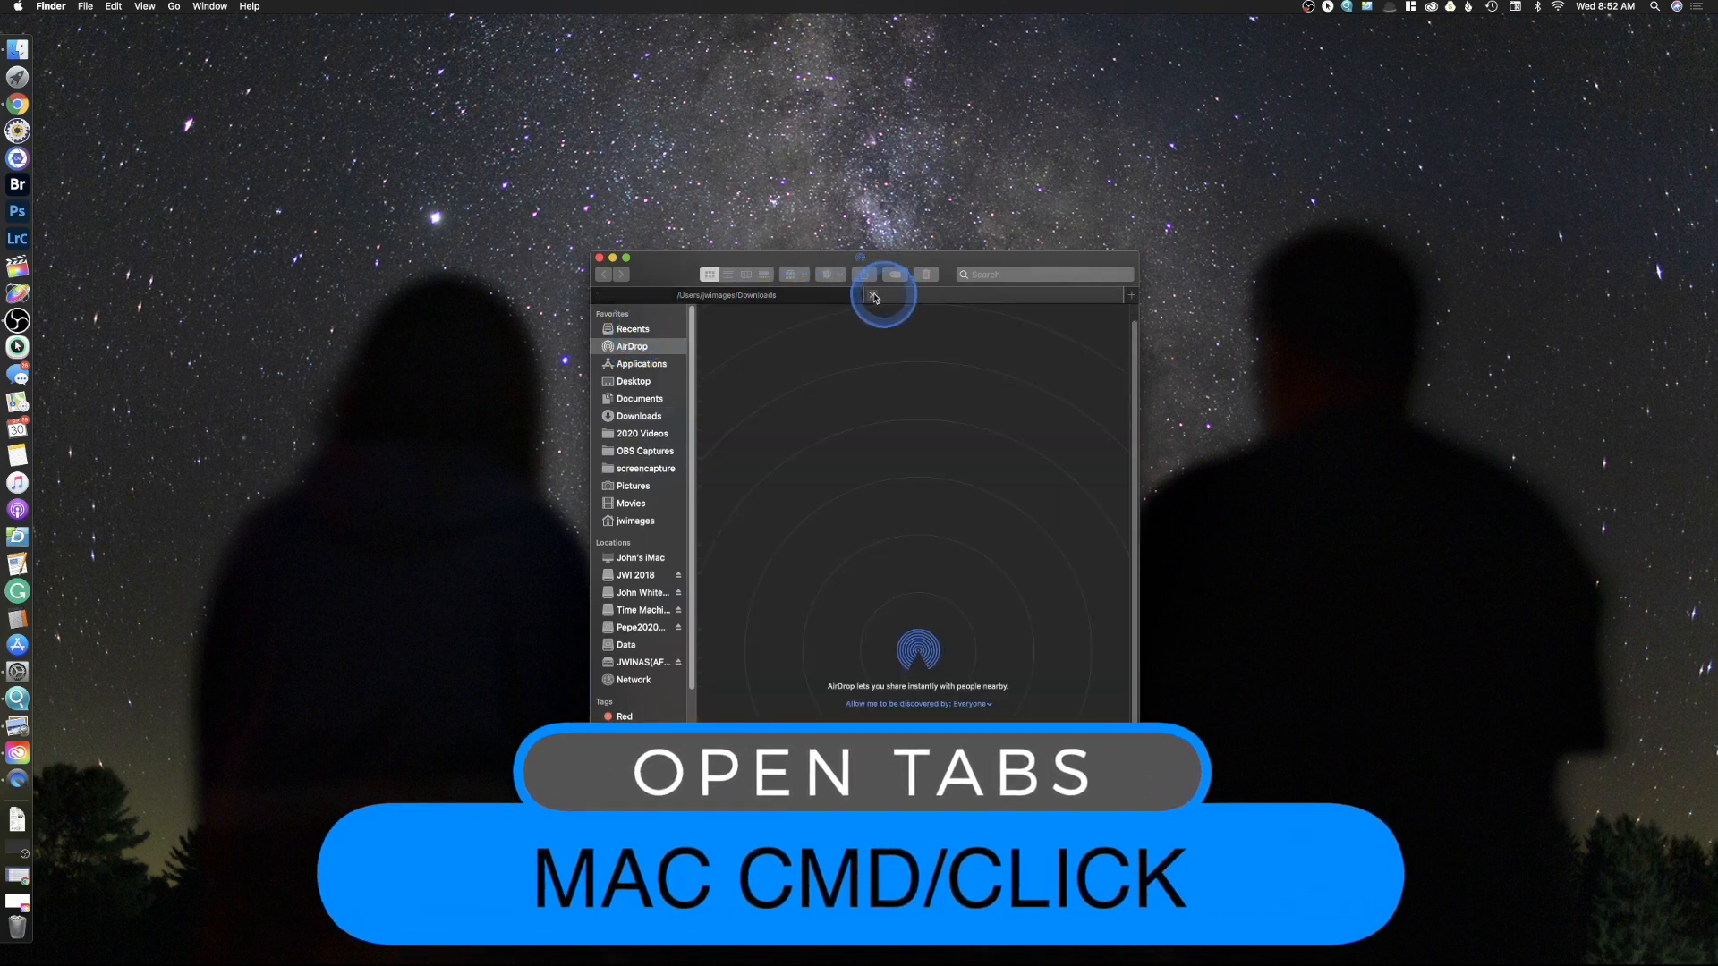
left_click(599, 258)
In the Dock preferences, keep the document tabs preference at In Full Screen Only and turn on automatic hiding of the Dock
left_click(775, 394)
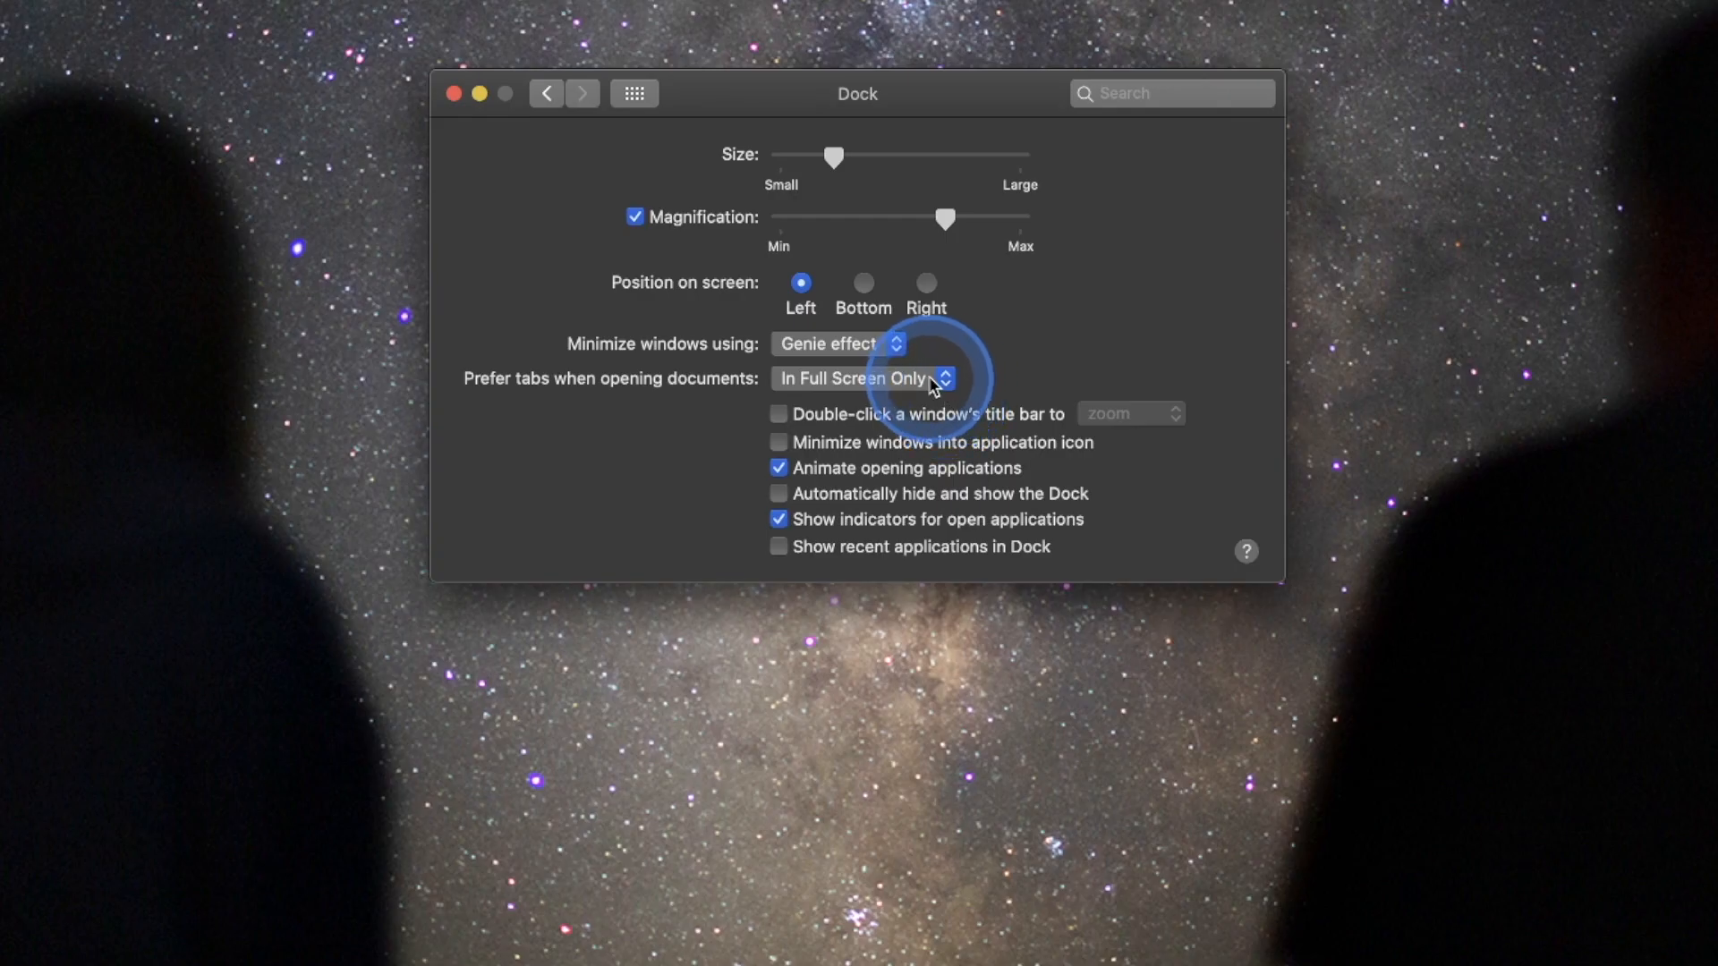
left_click(935, 380)
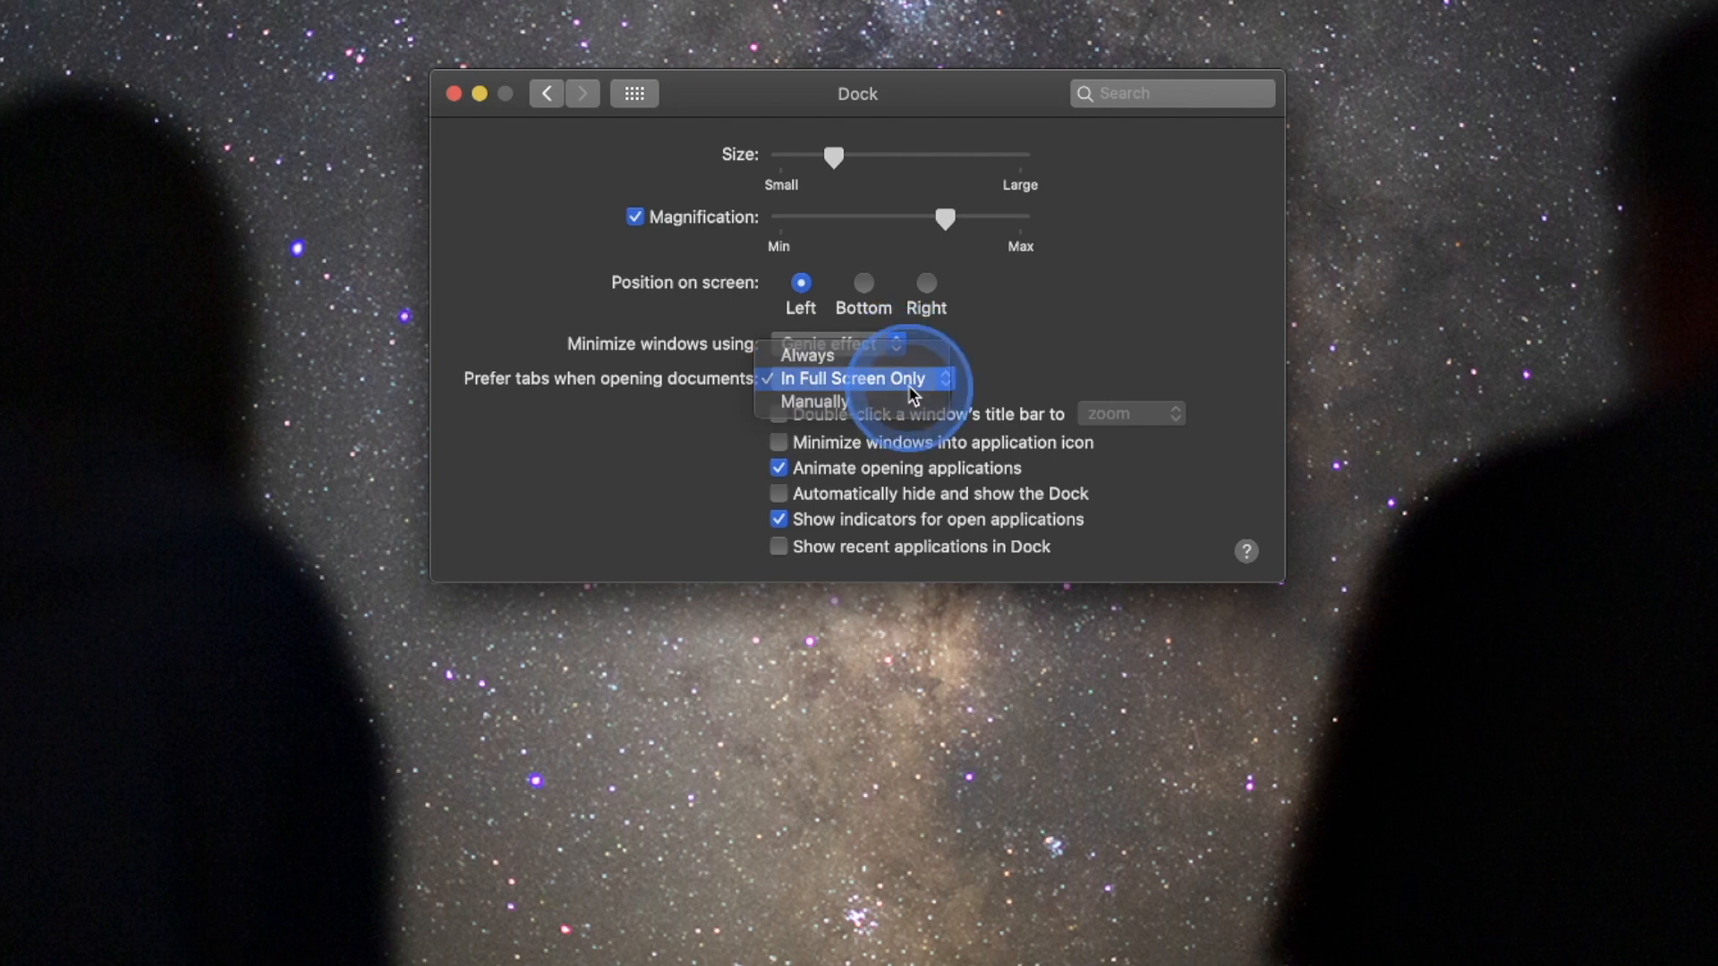
left_click(909, 380)
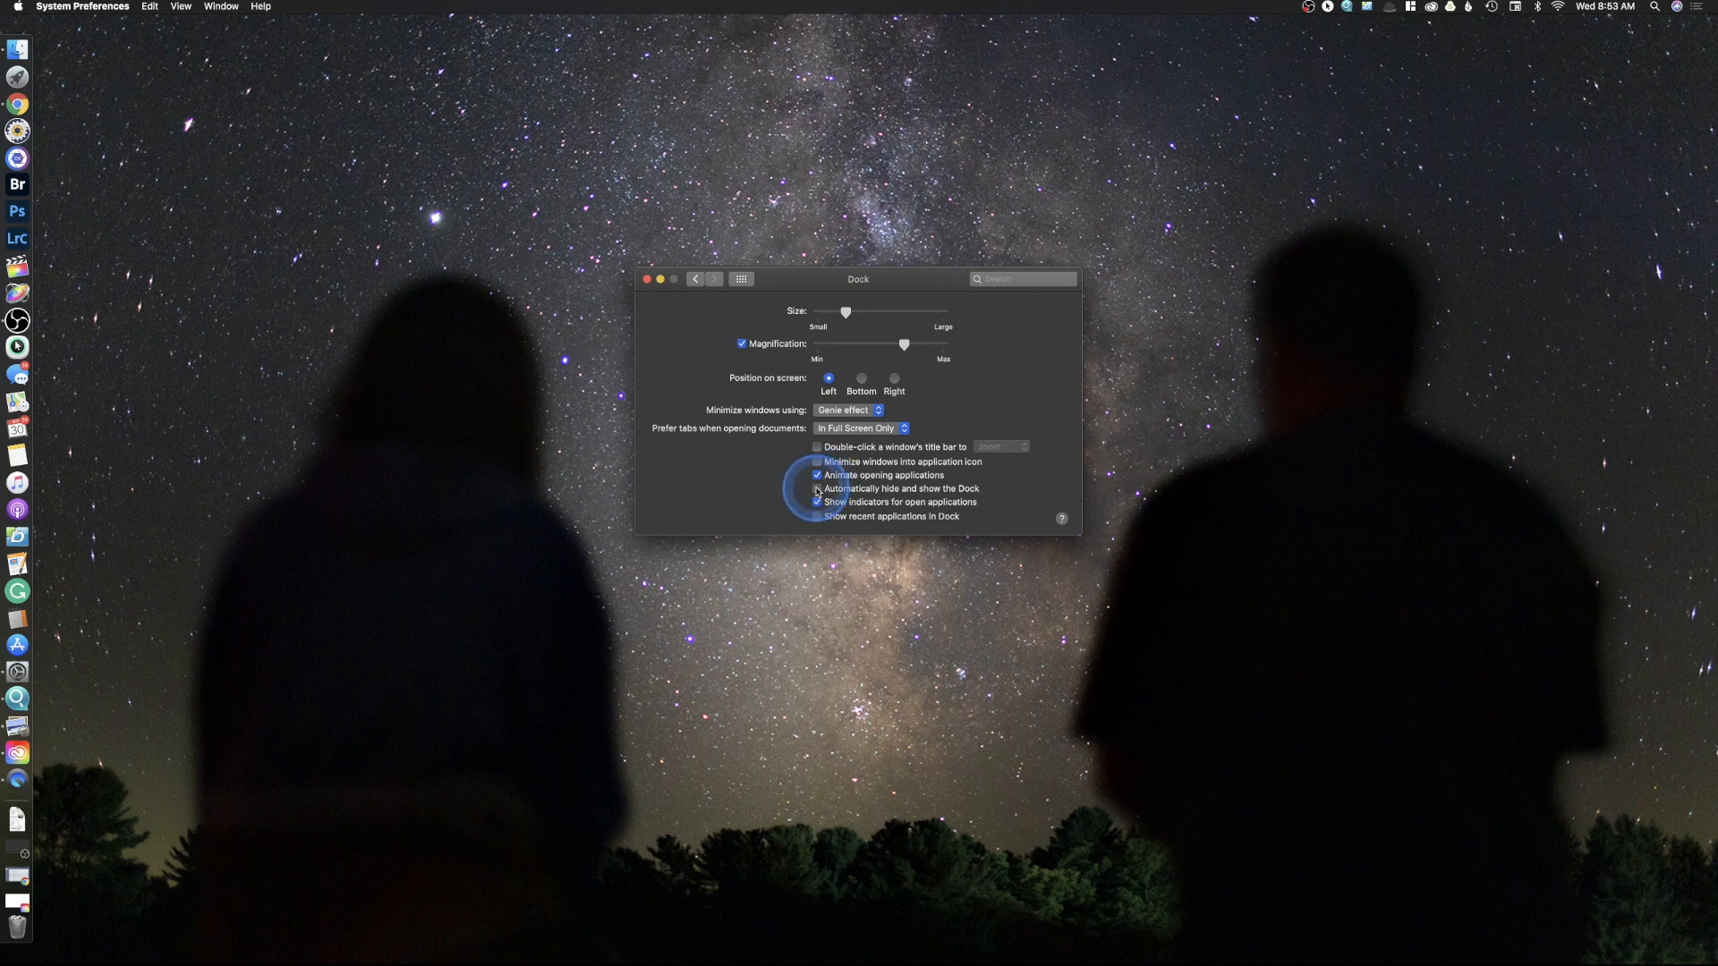
left_click(816, 502)
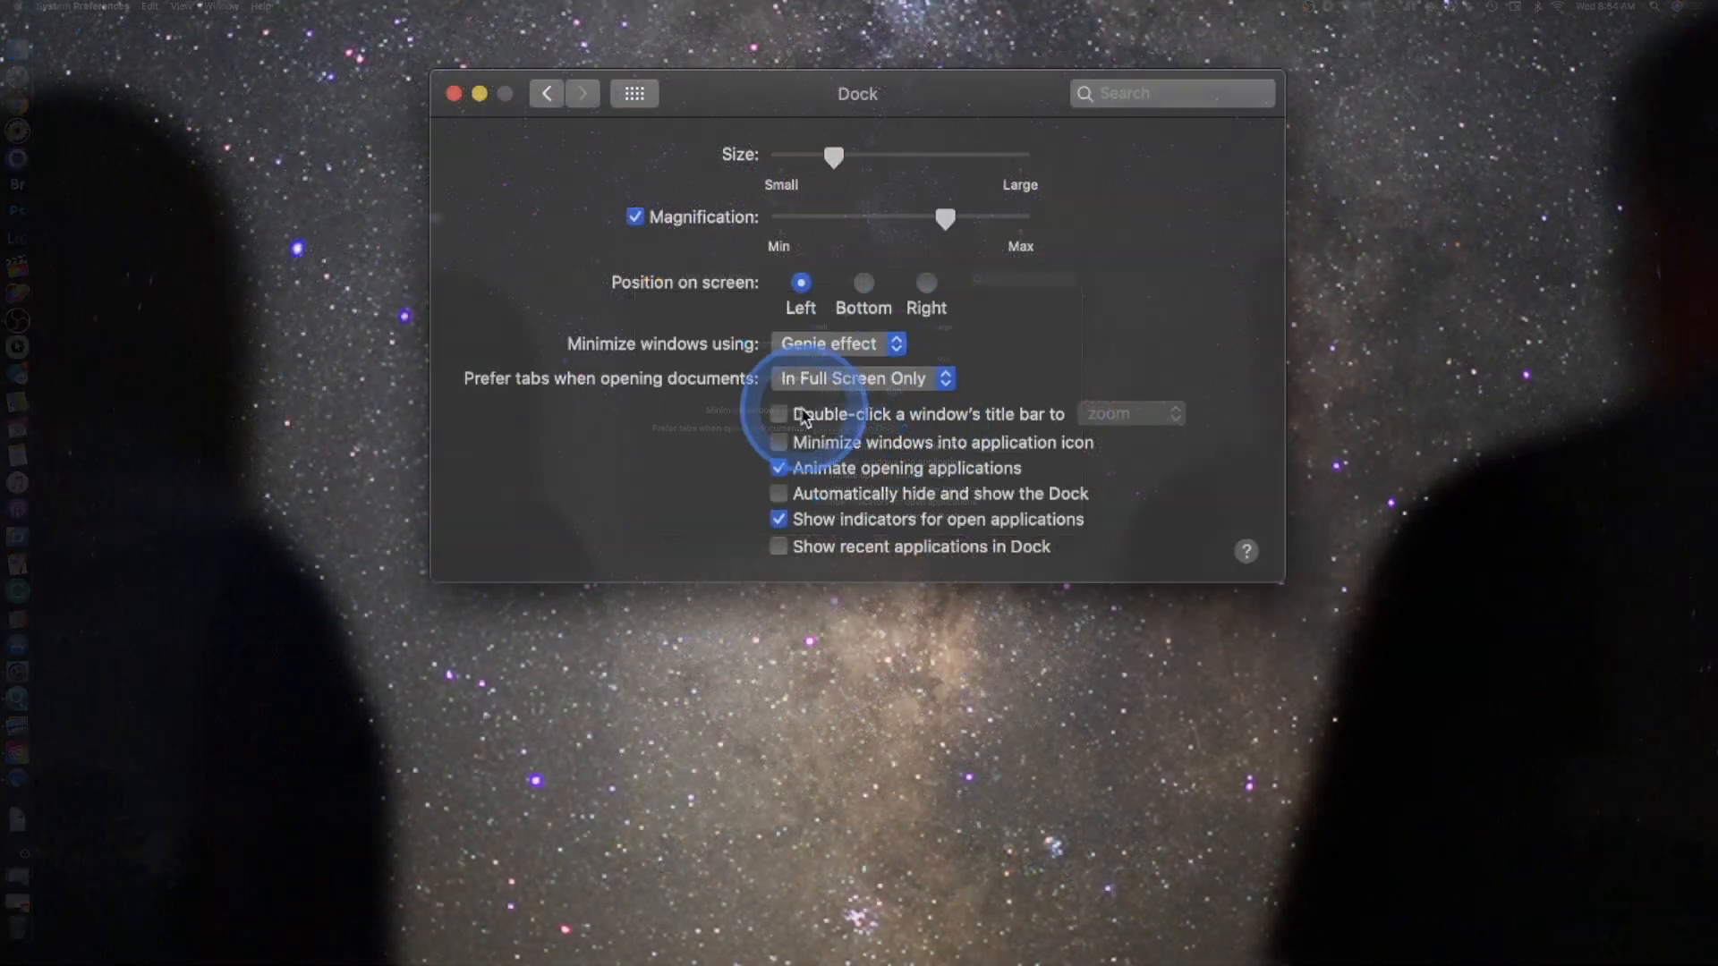
left_click(779, 495)
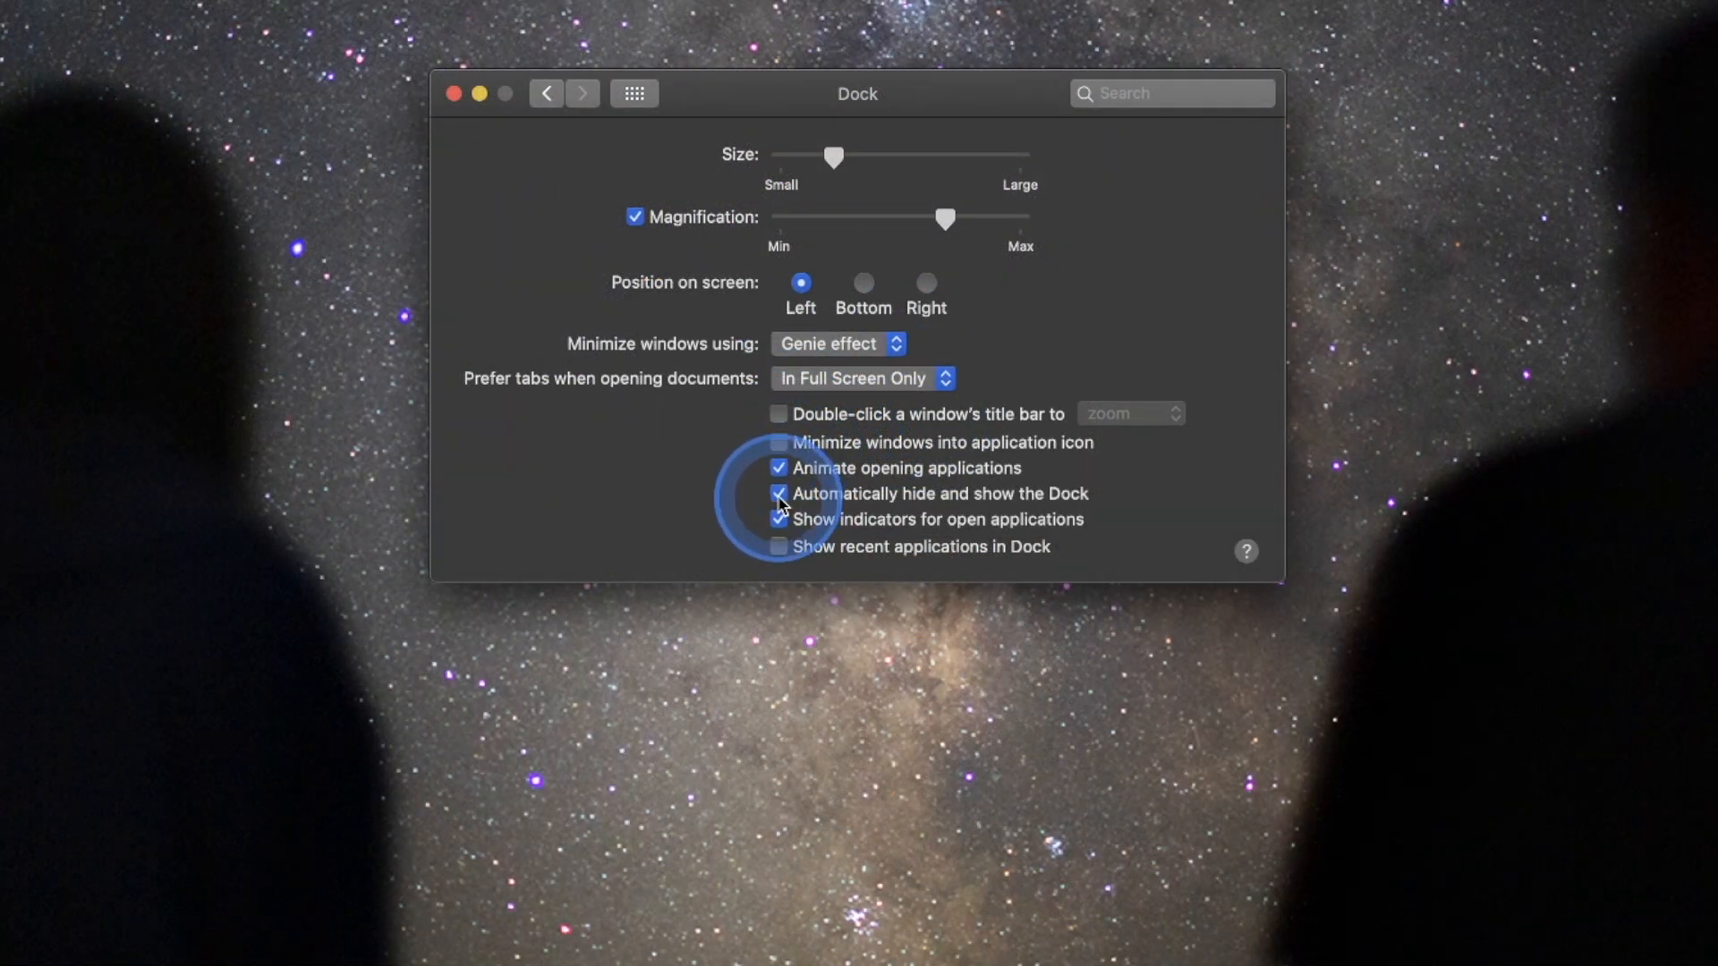
Open the Mission Control preferences and restore the minimized Chrome, OBS and Creative Cloud windows
left_click(634, 94)
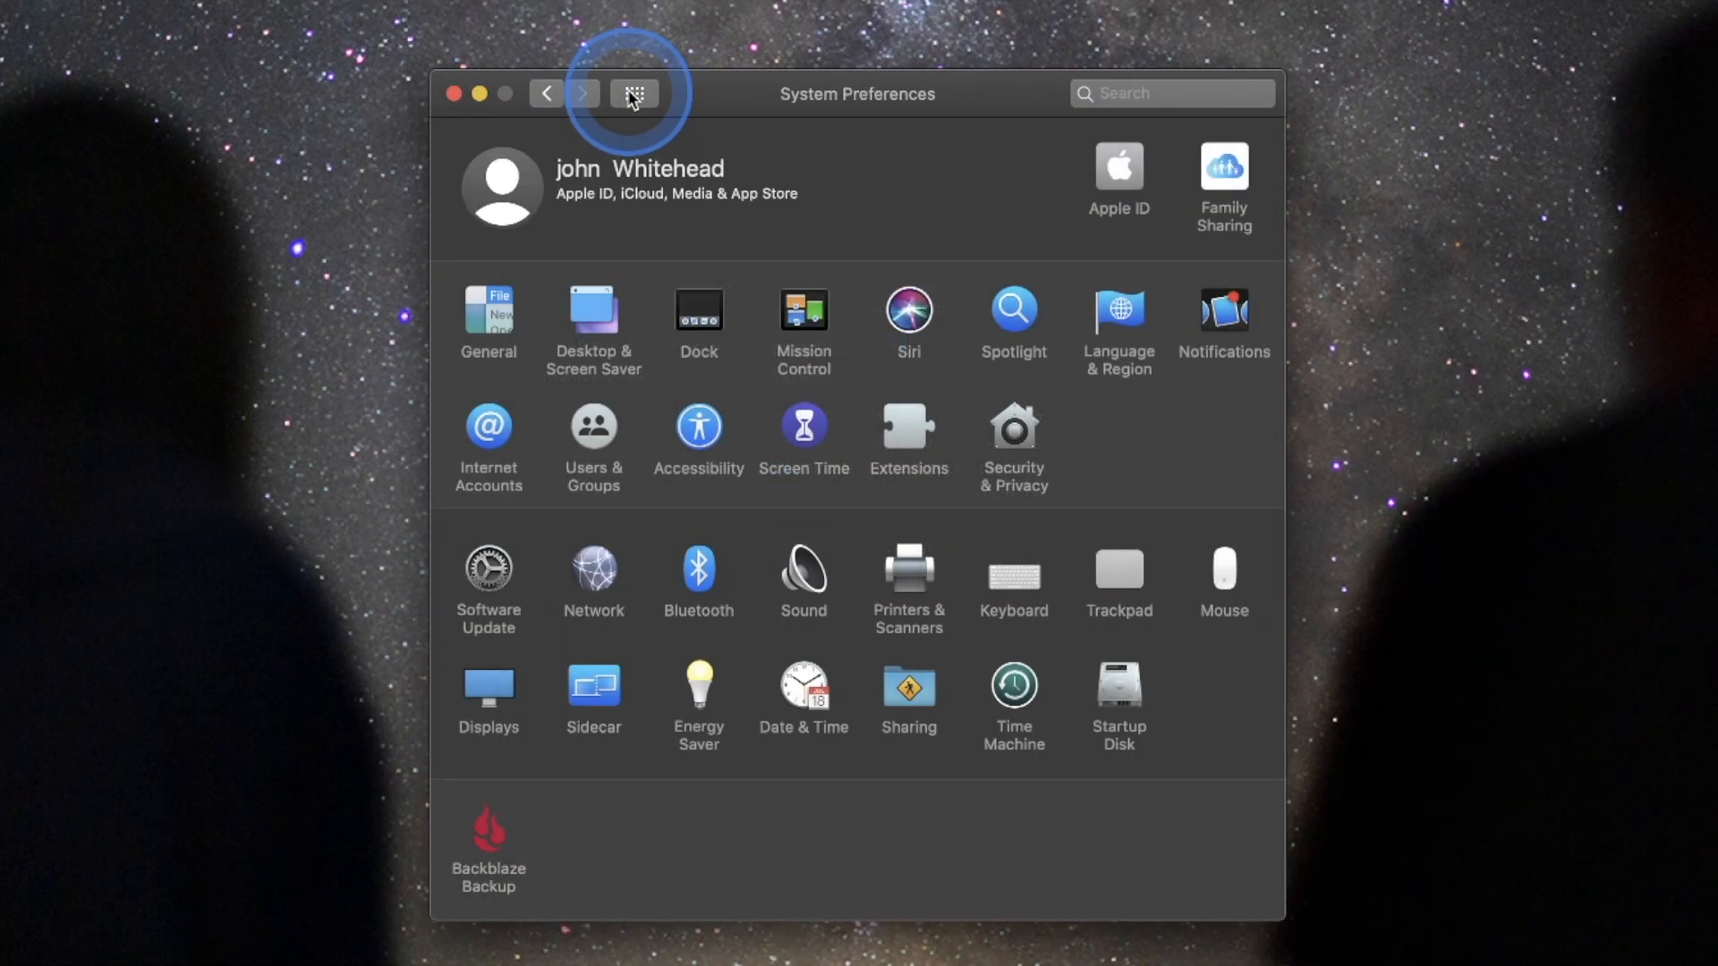
left_click(796, 333)
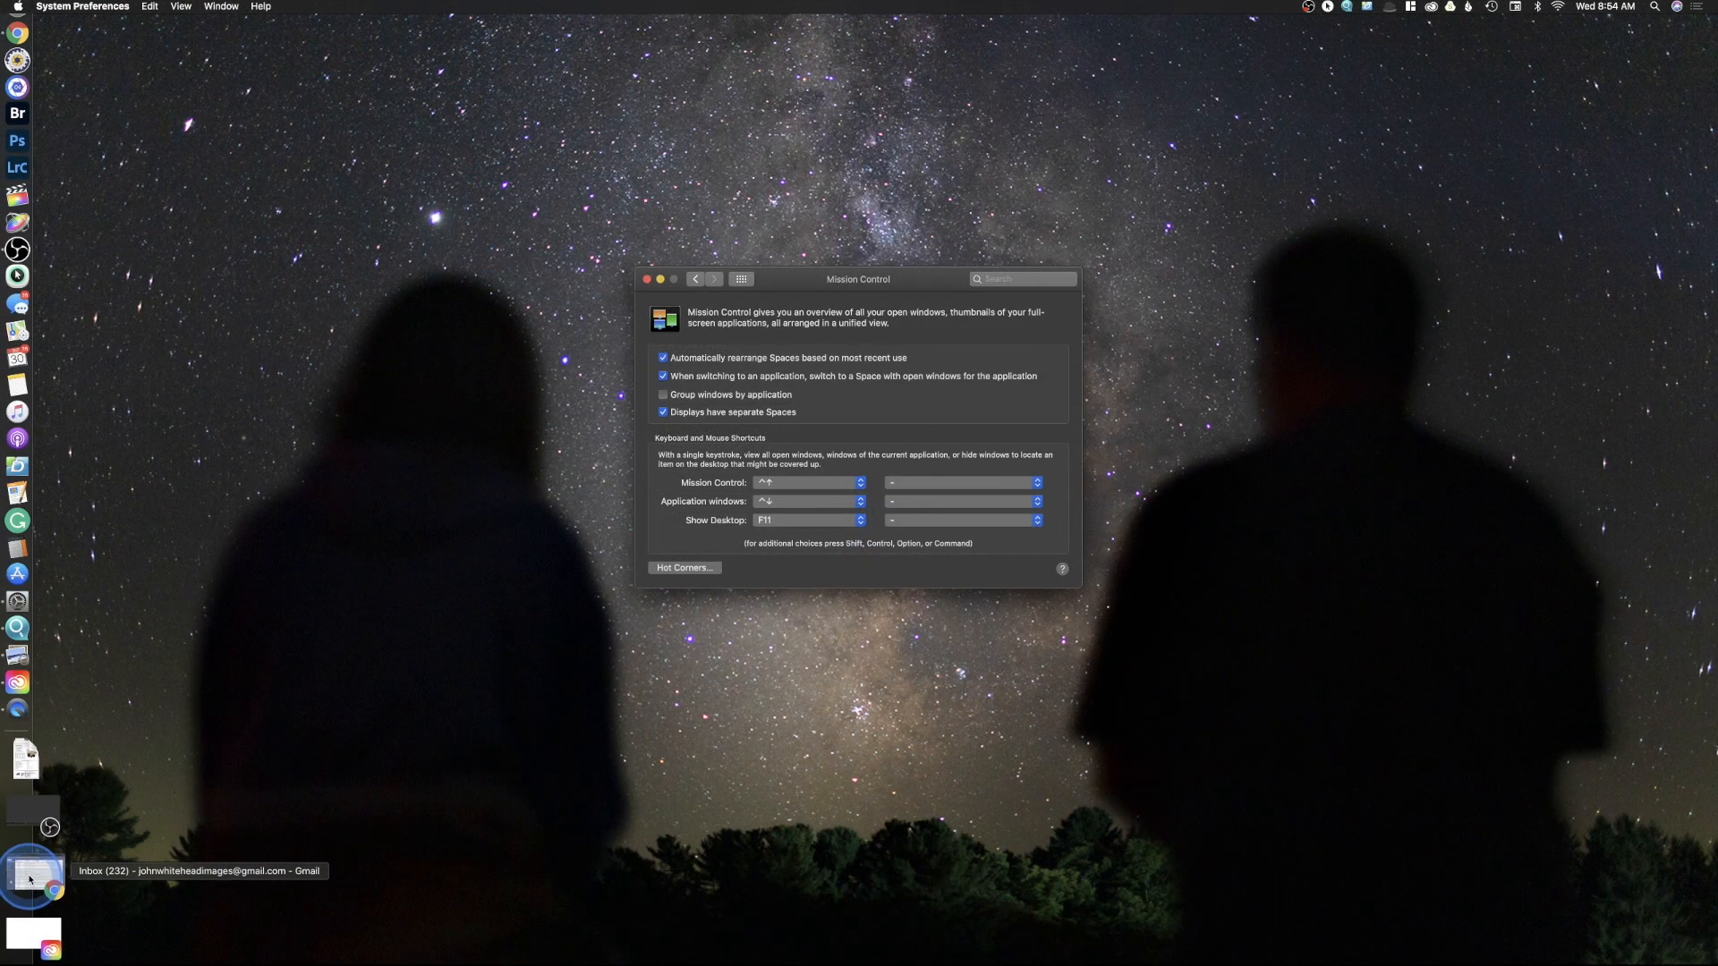
left_click(30, 879)
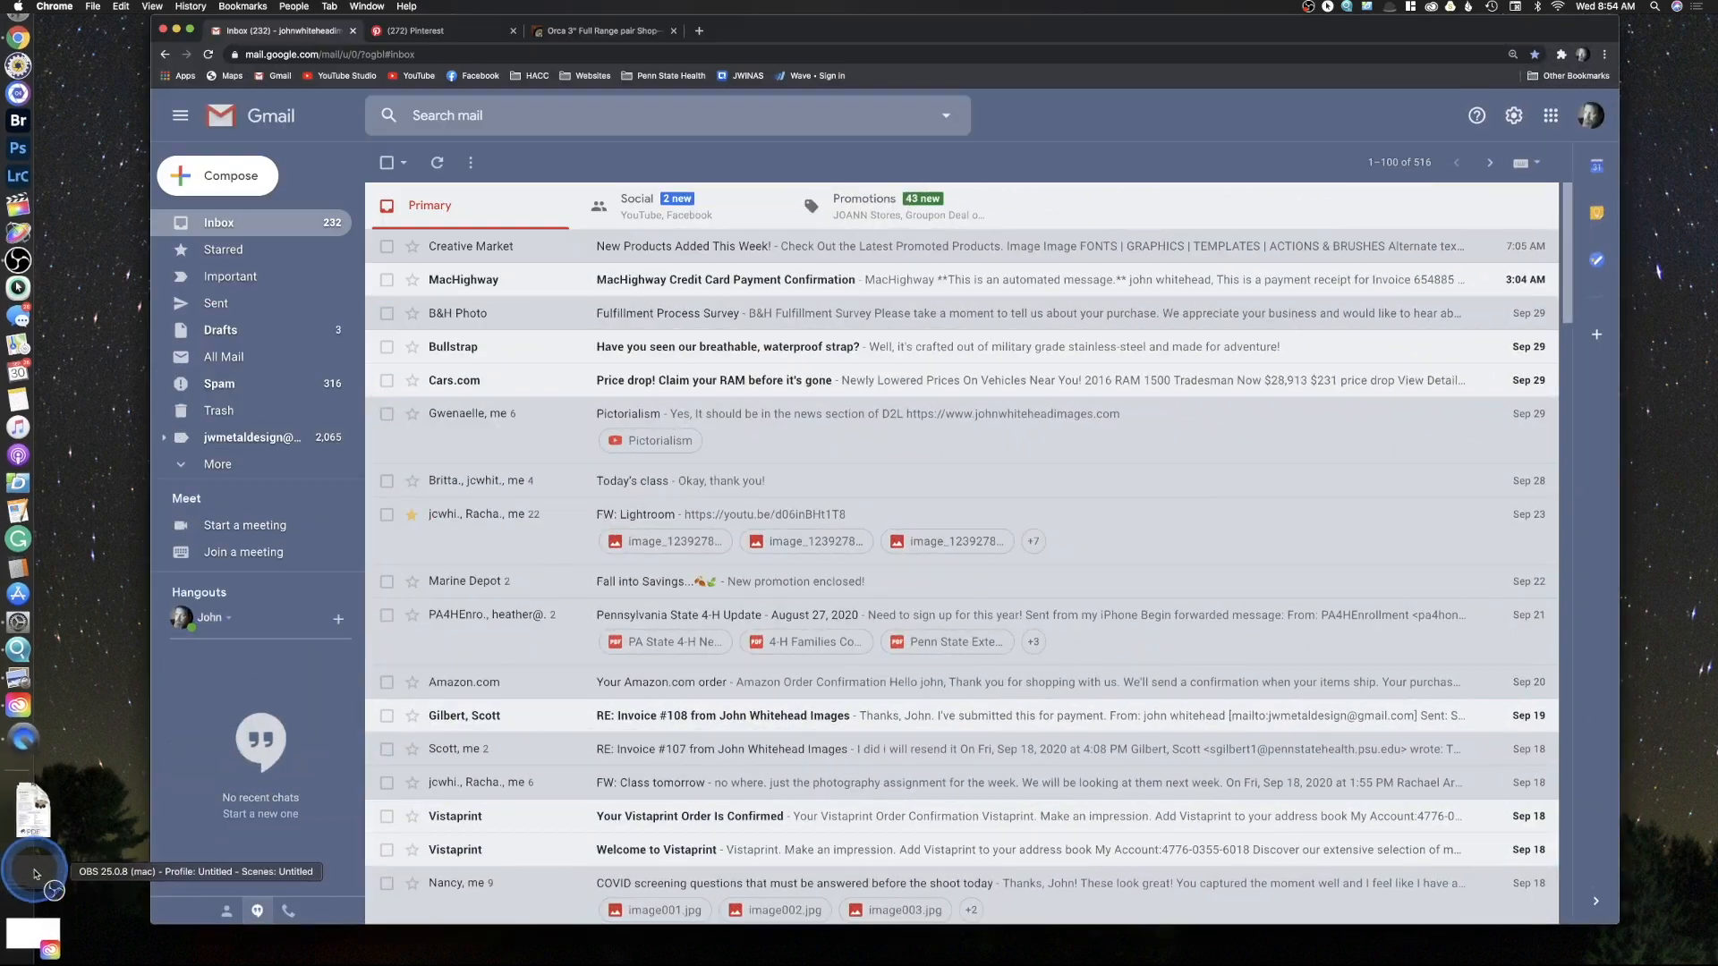
left_click(32, 895)
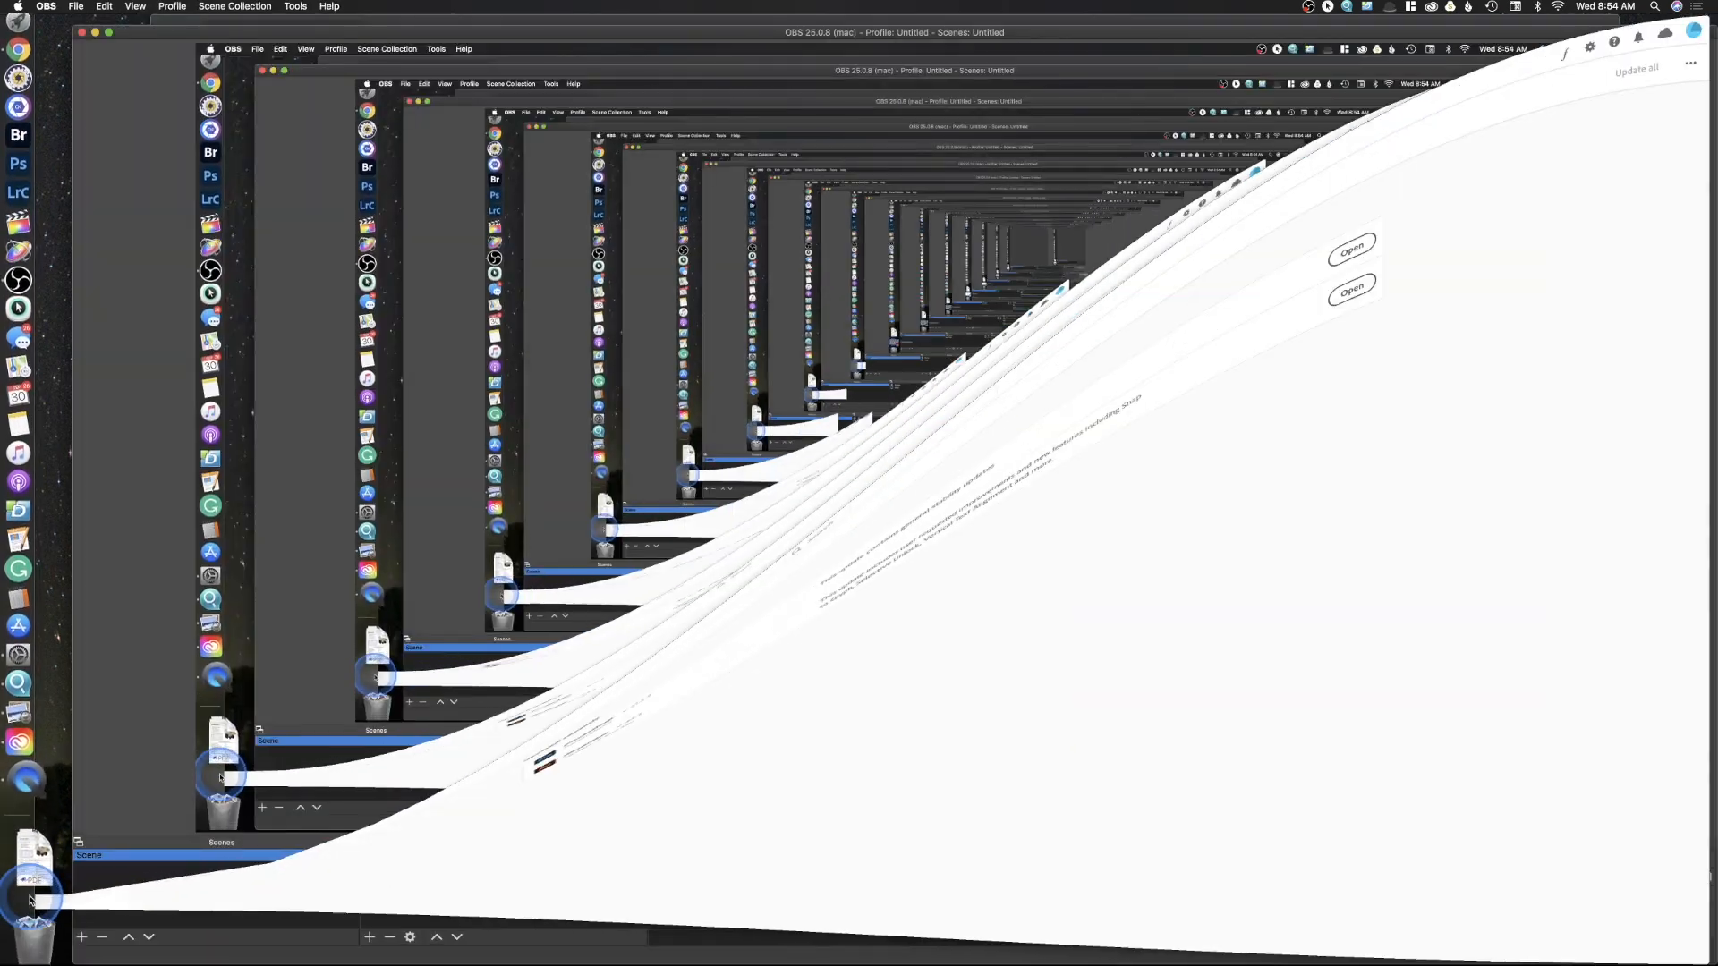
Hide all open windows to reveal the desktop, and bring them back
left_click(852, 627)
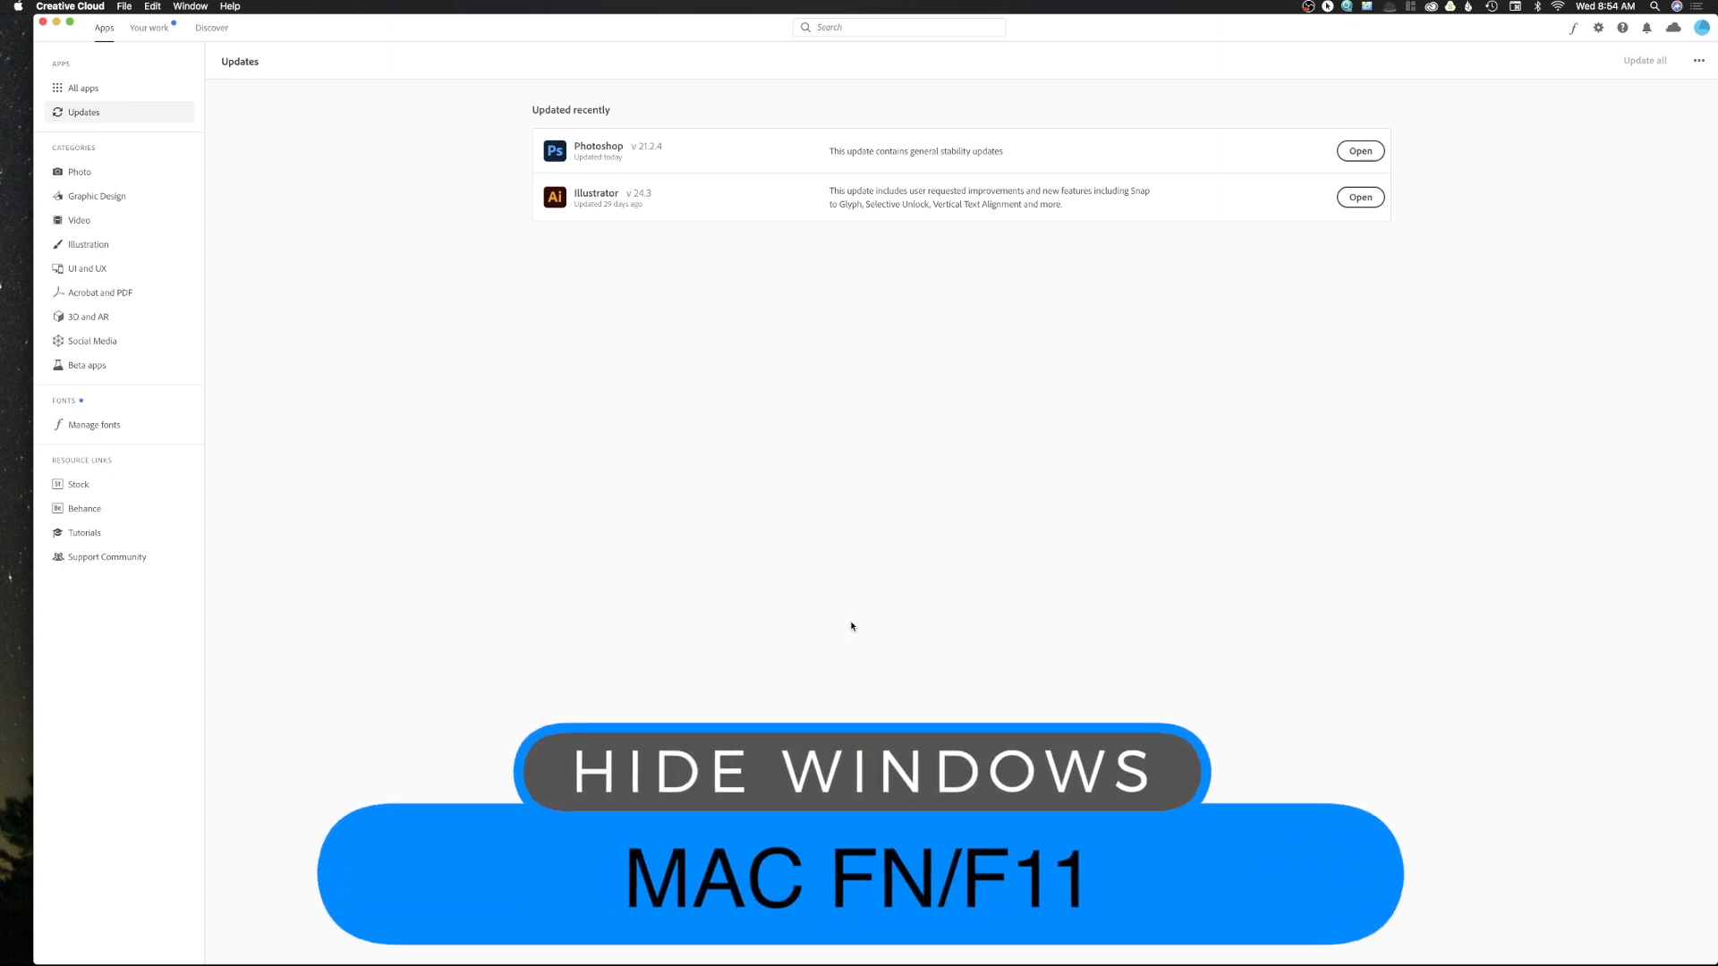
left_click(852, 625)
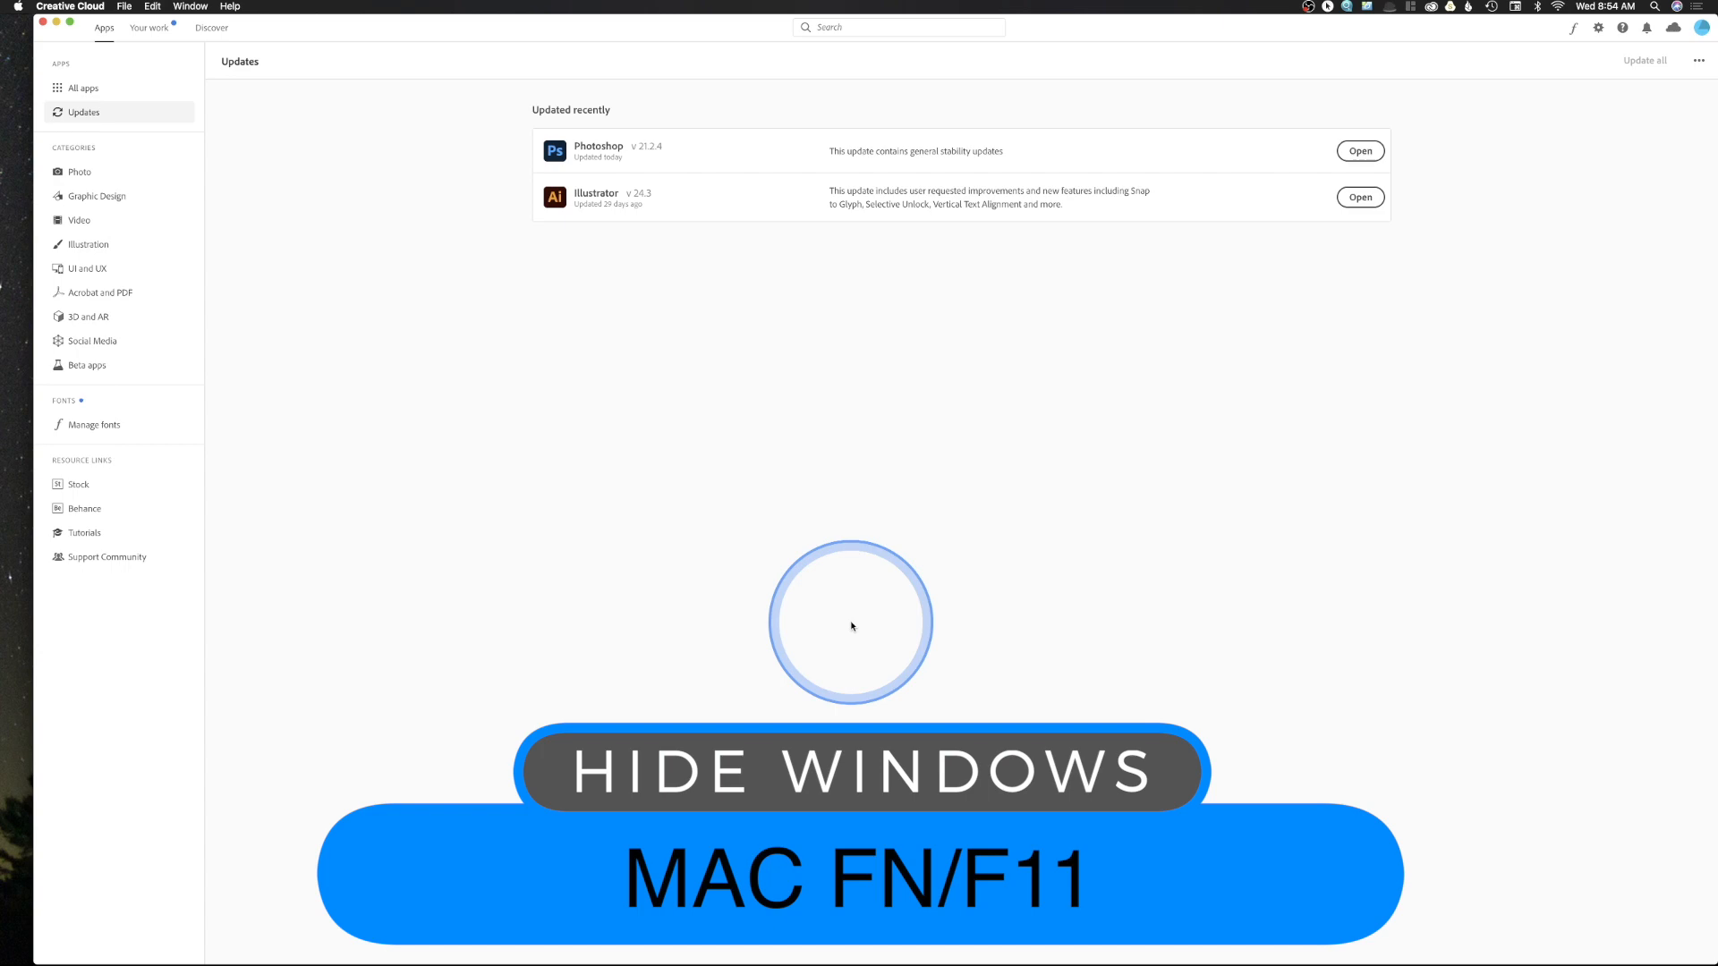
key("F11")
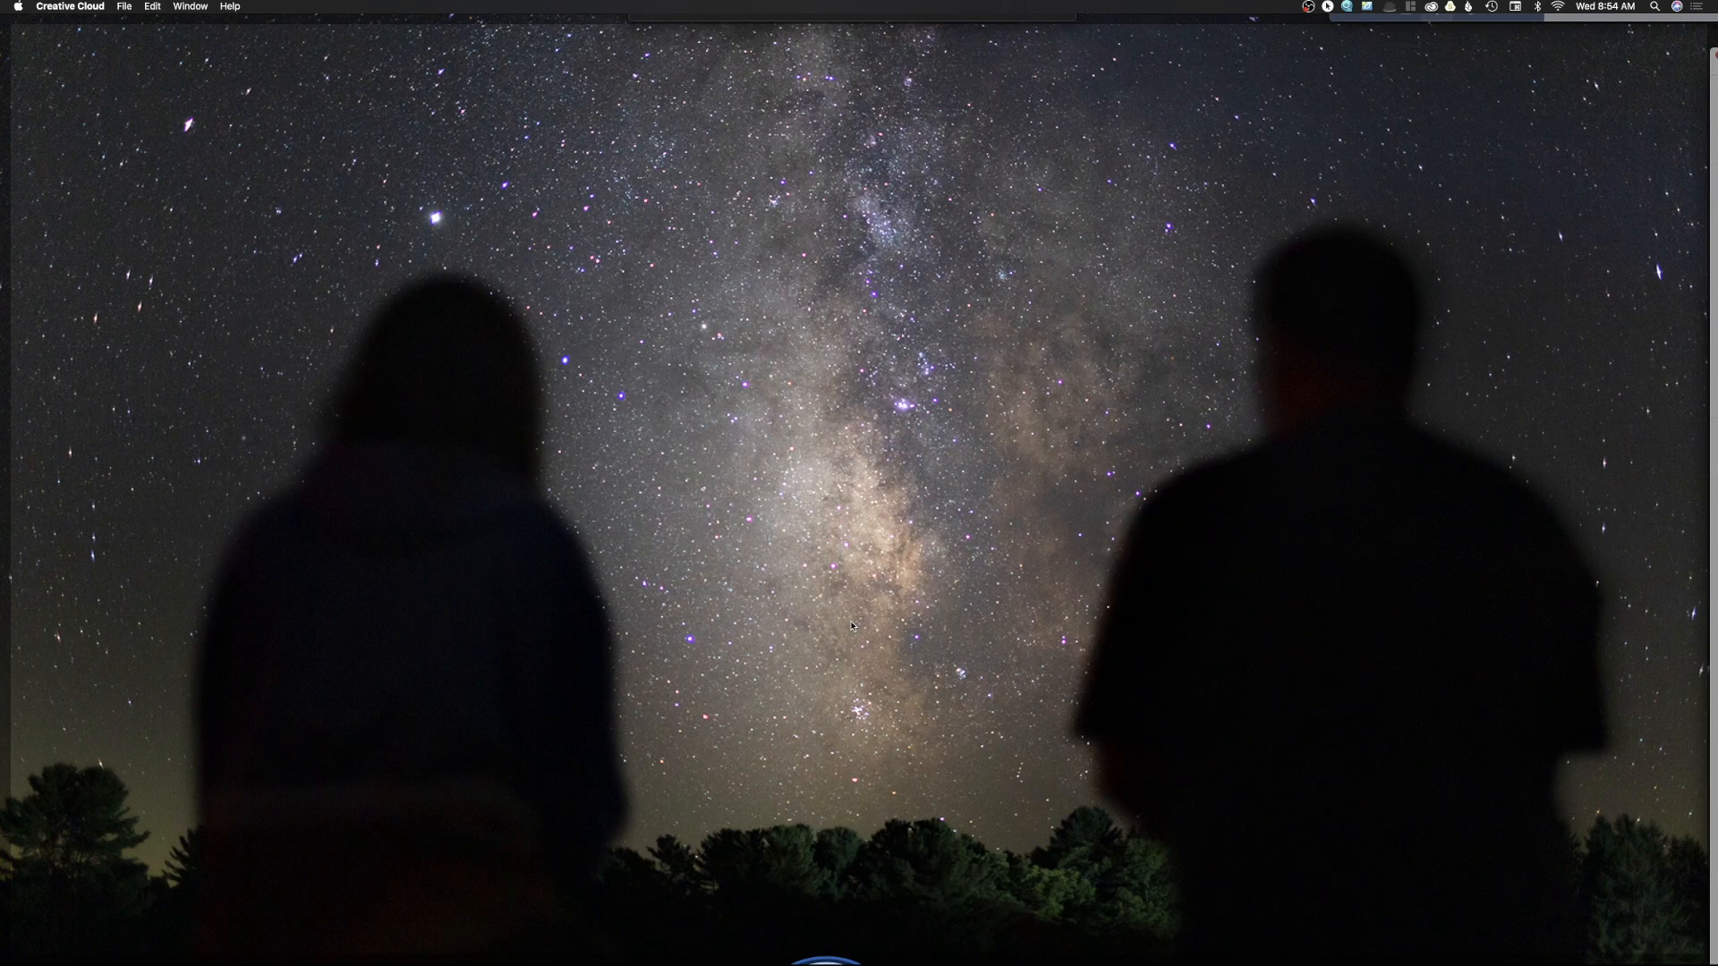
left_click(852, 625)
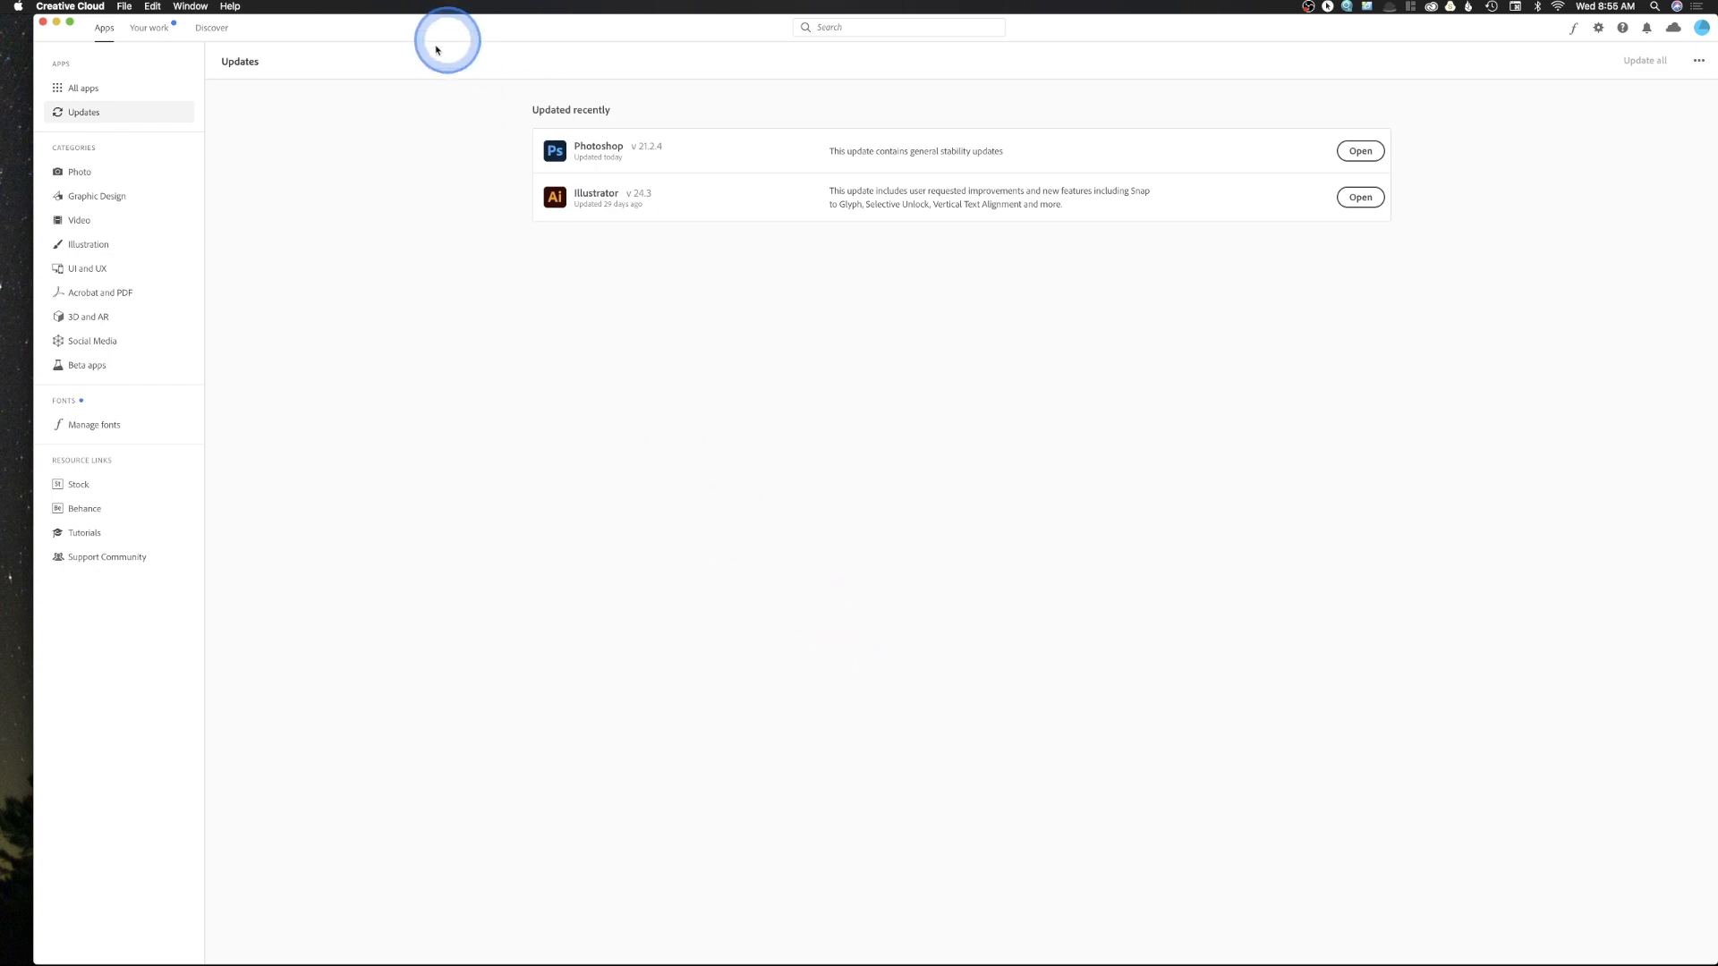
Minimize the Creative Cloud, OBS and Chrome windows to get back to the Mission Control preferences
left_click(58, 22)
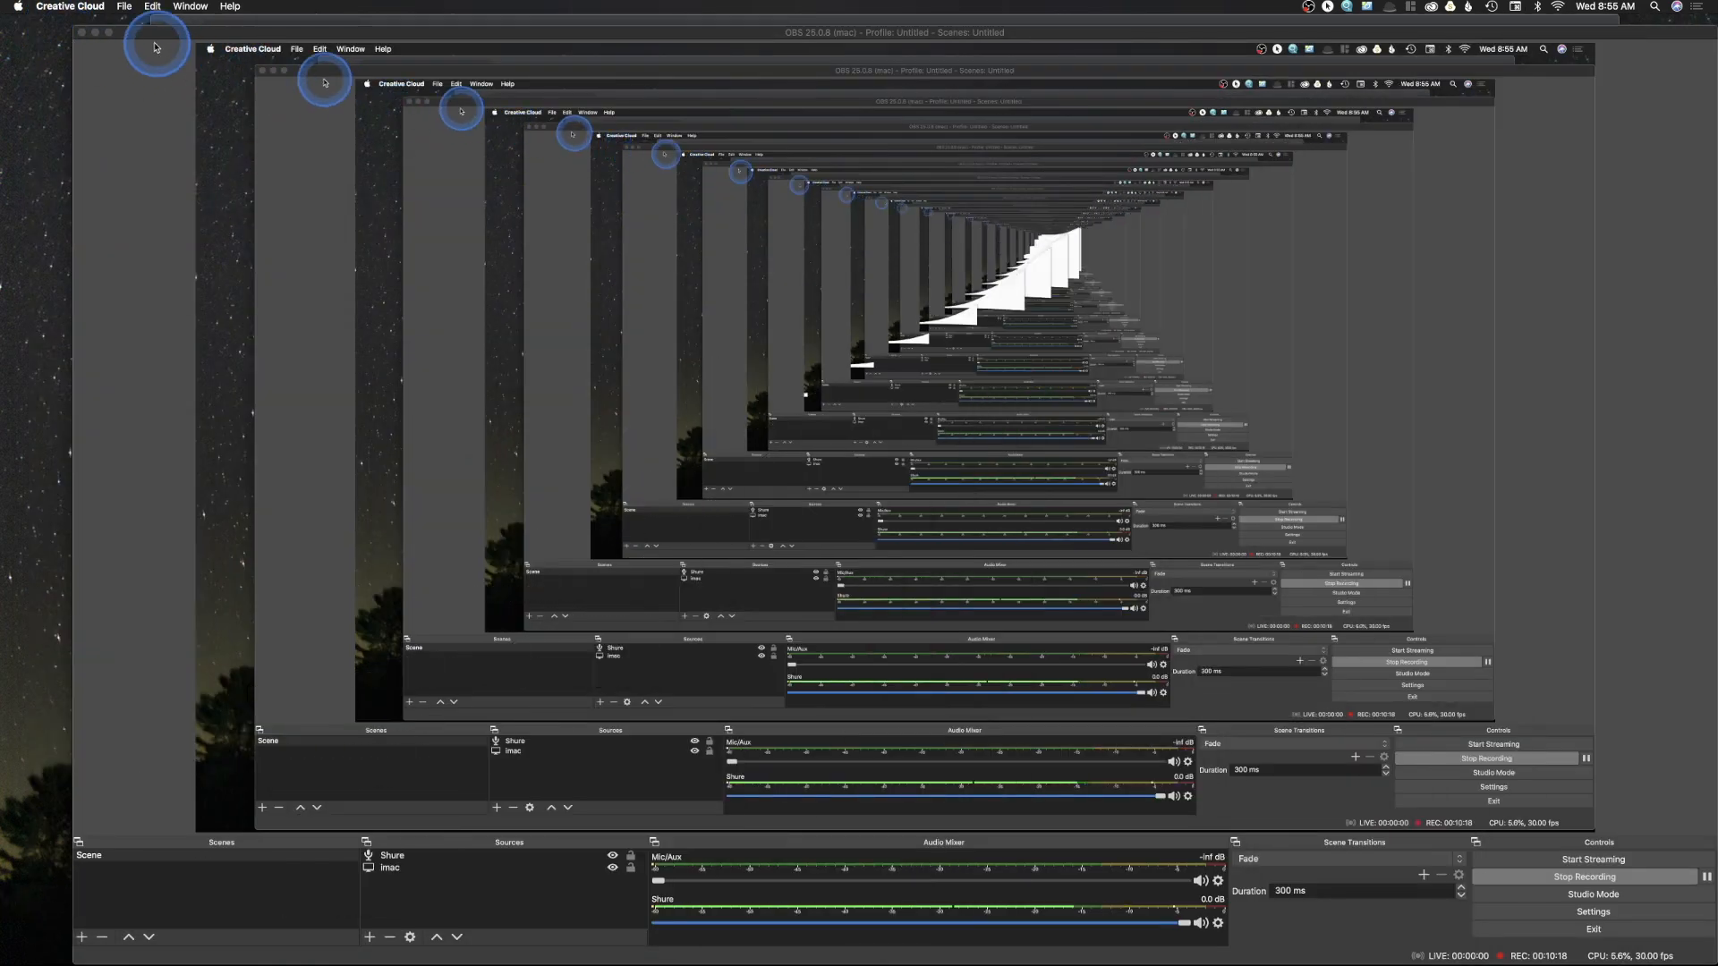
left_click(95, 33)
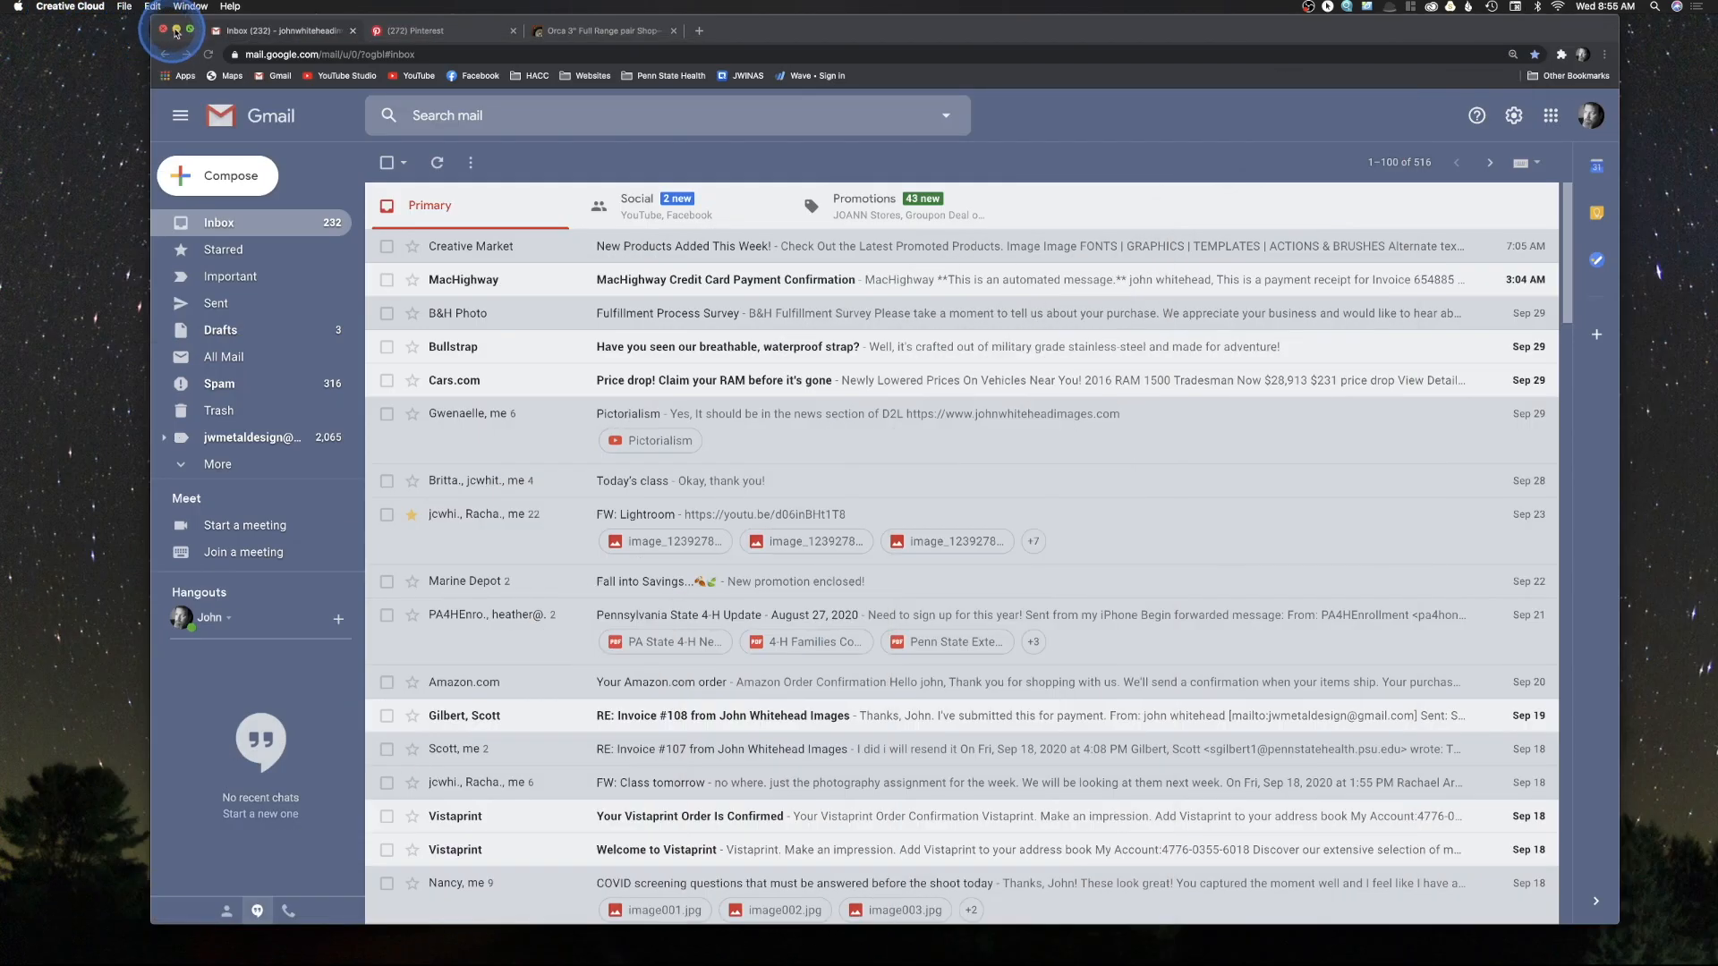
left_click(179, 31)
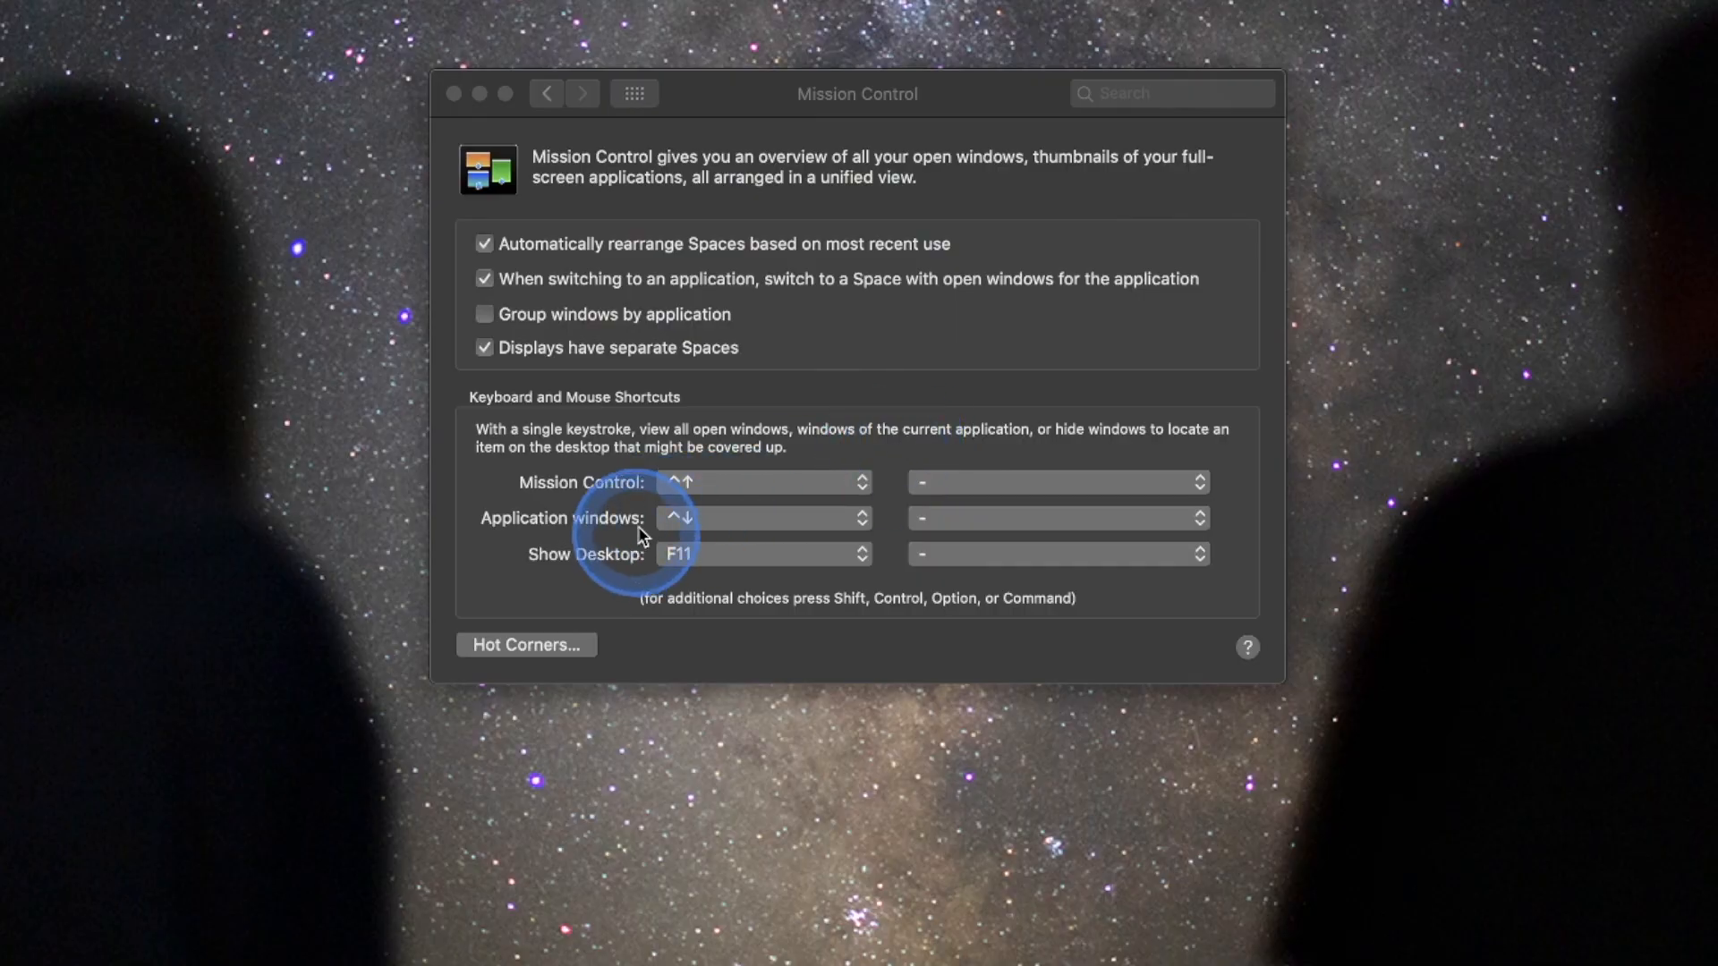
Review the keyboard and mouse shortcut choices for Show Desktop, keeping F11 and no mouse button assigned
left_click(769, 552)
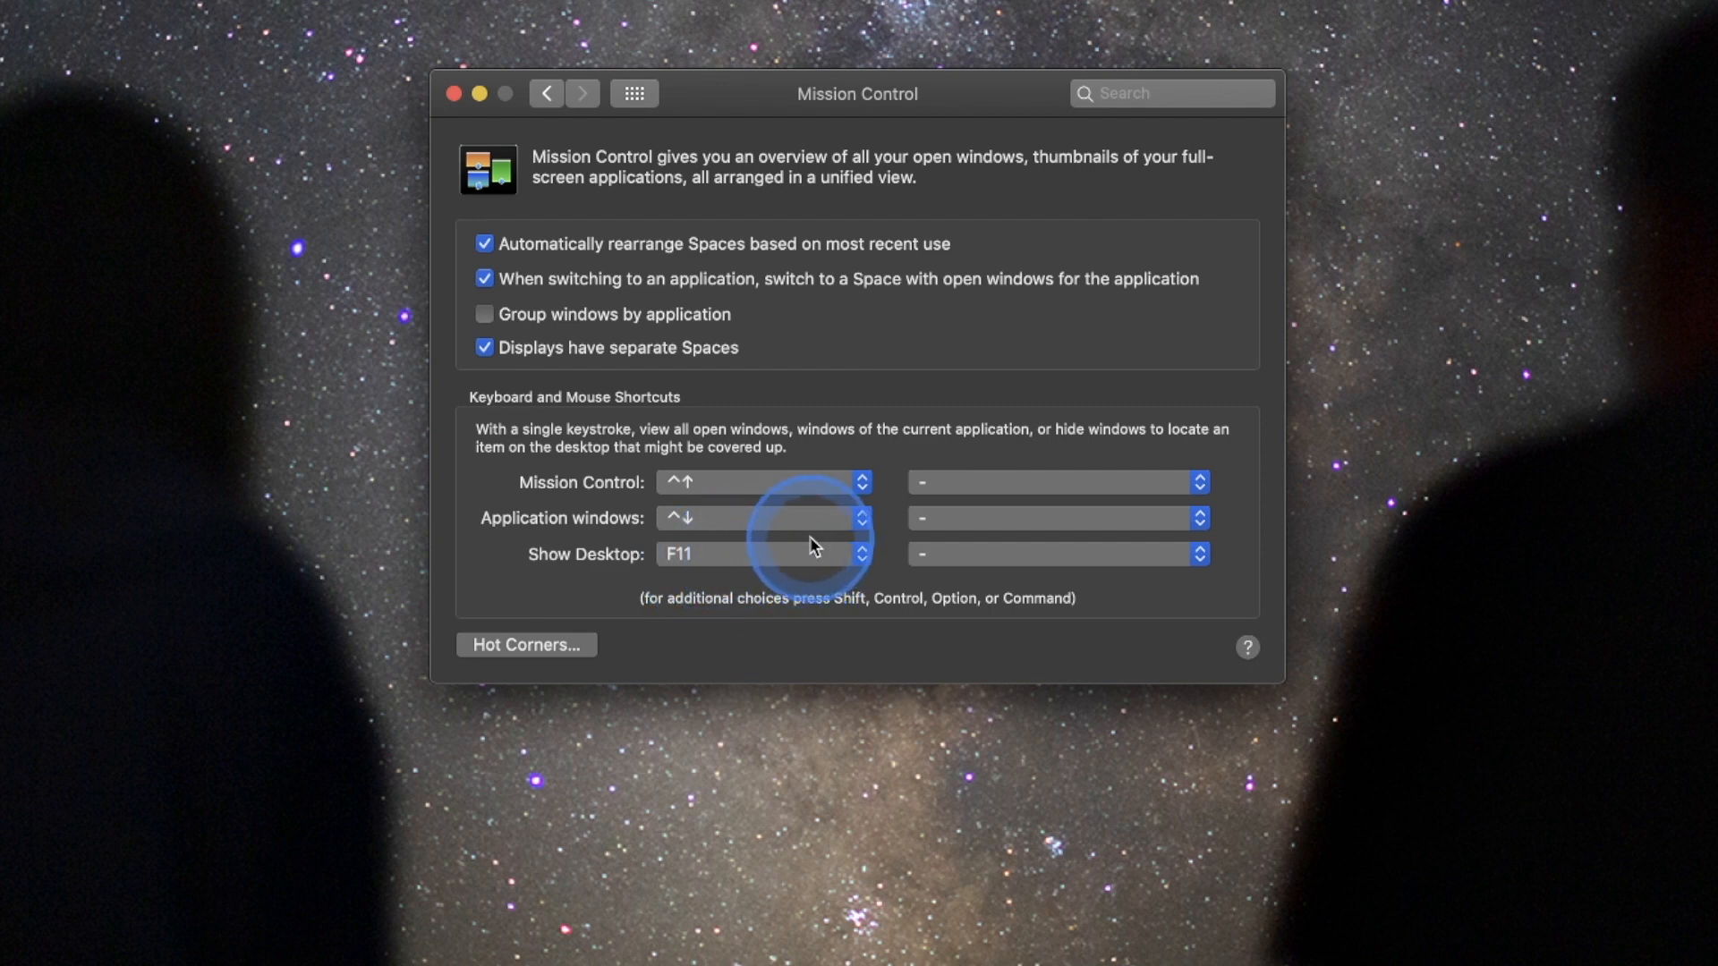
left_click(809, 554)
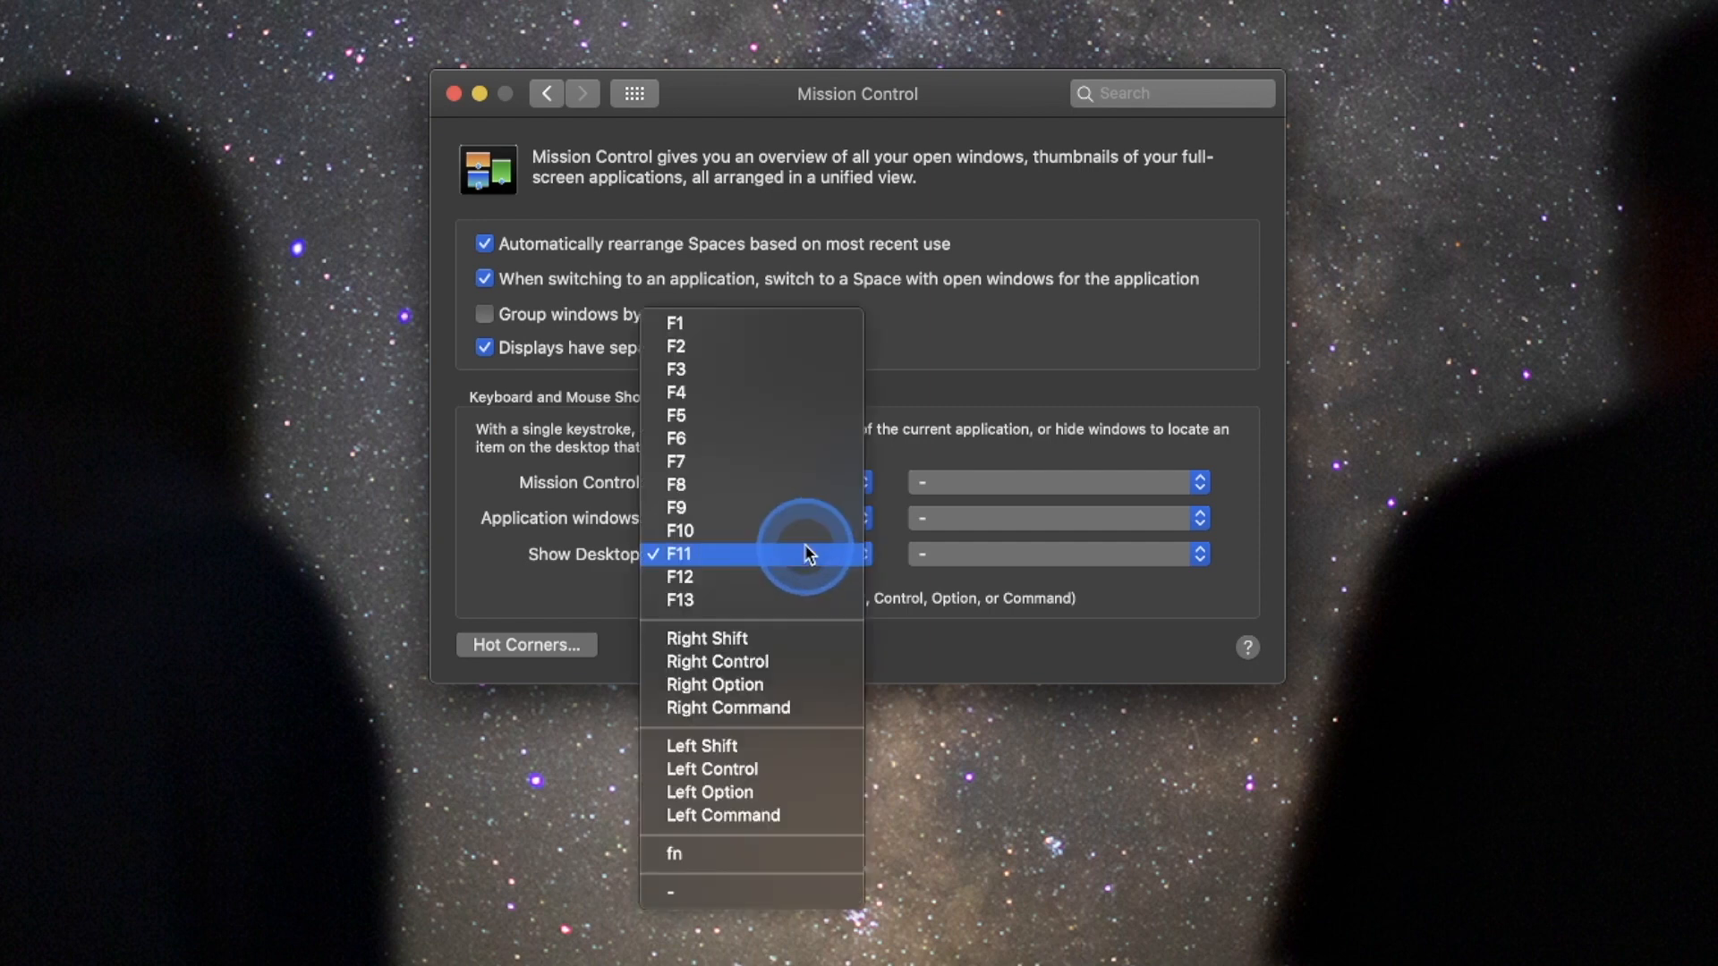
left_click(805, 552)
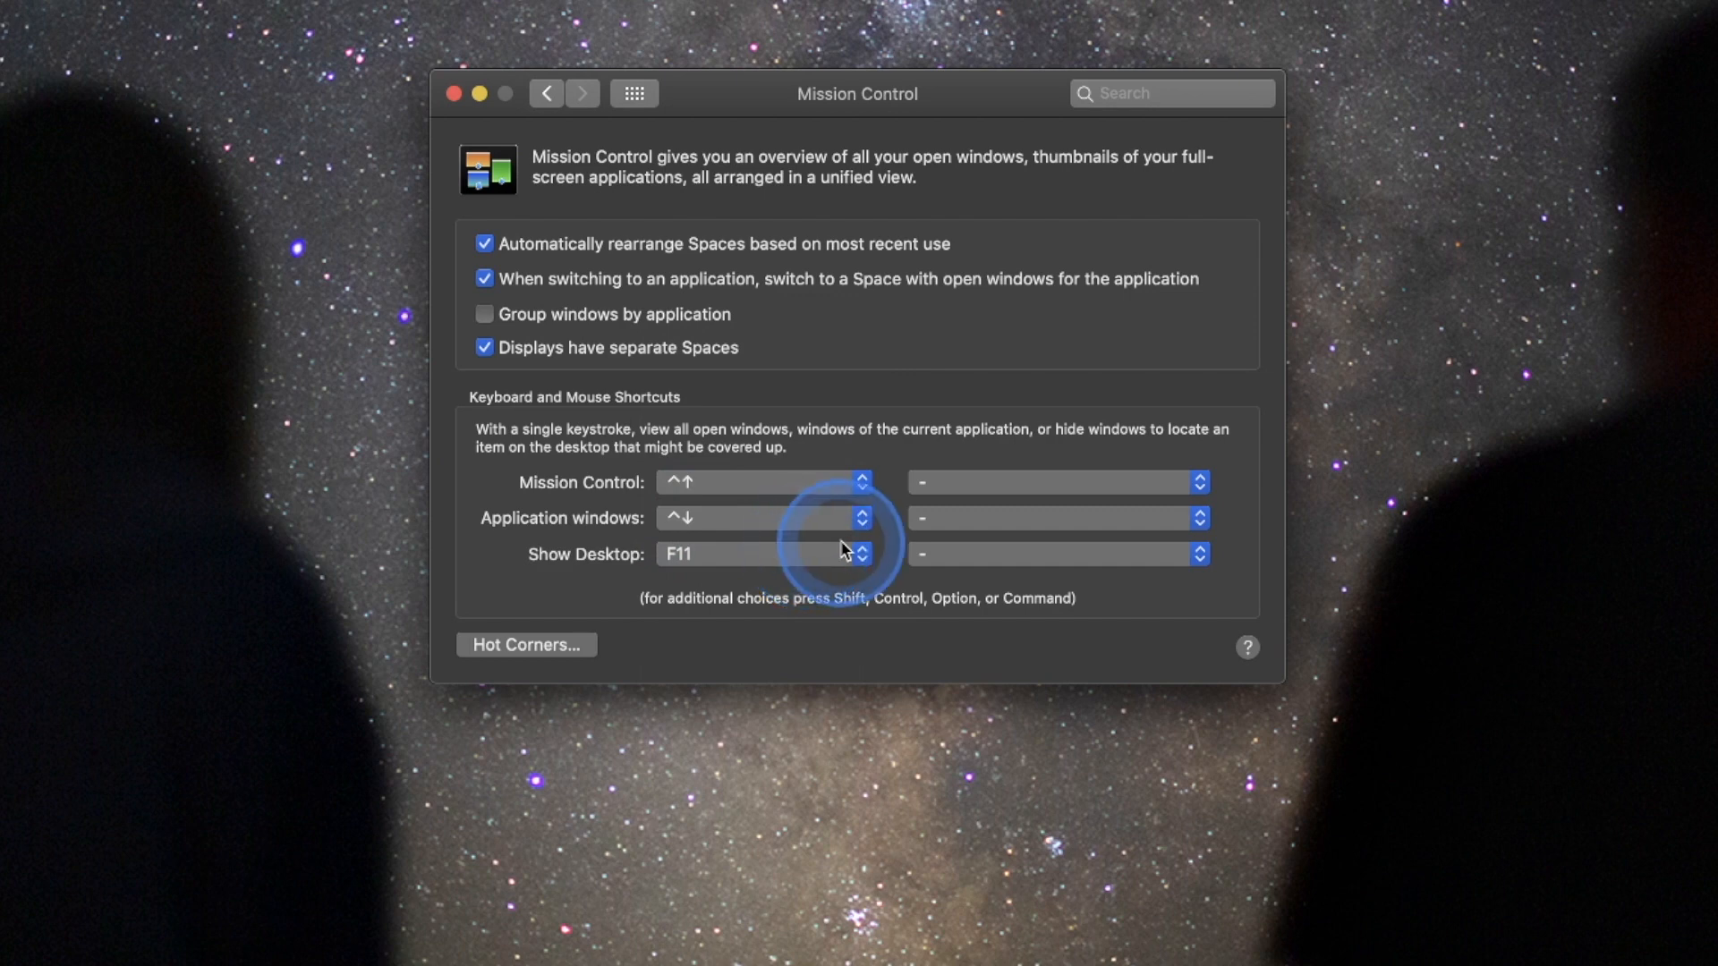
left_click(956, 548)
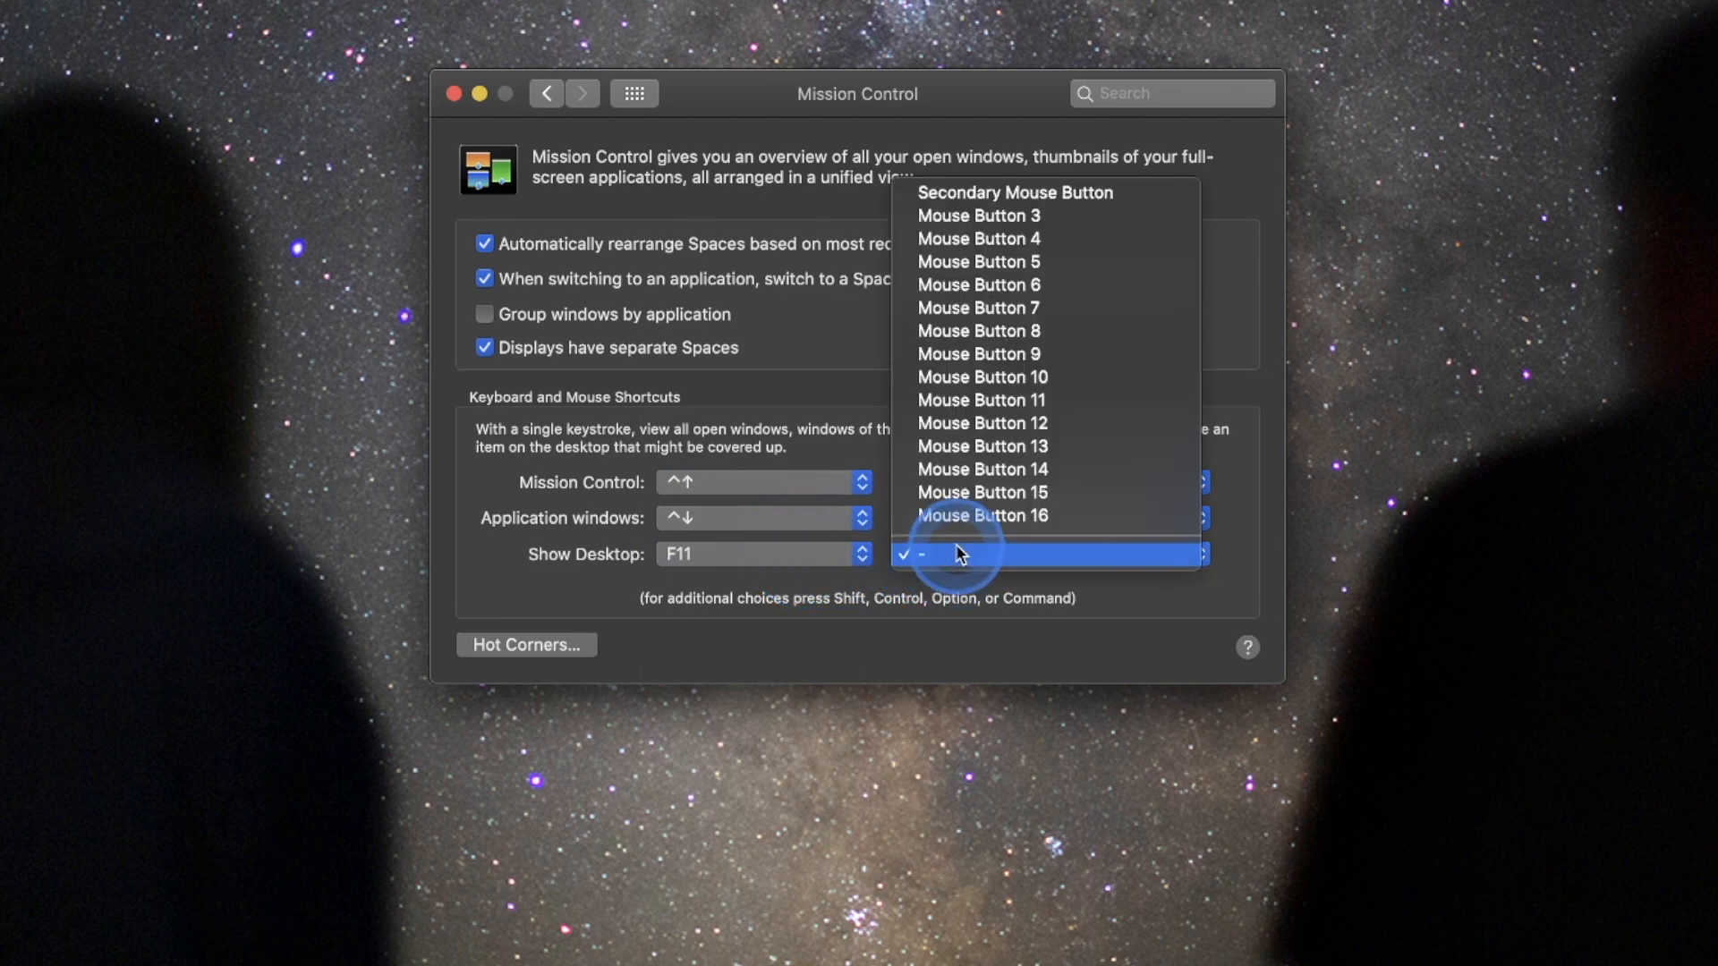
left_click(956, 550)
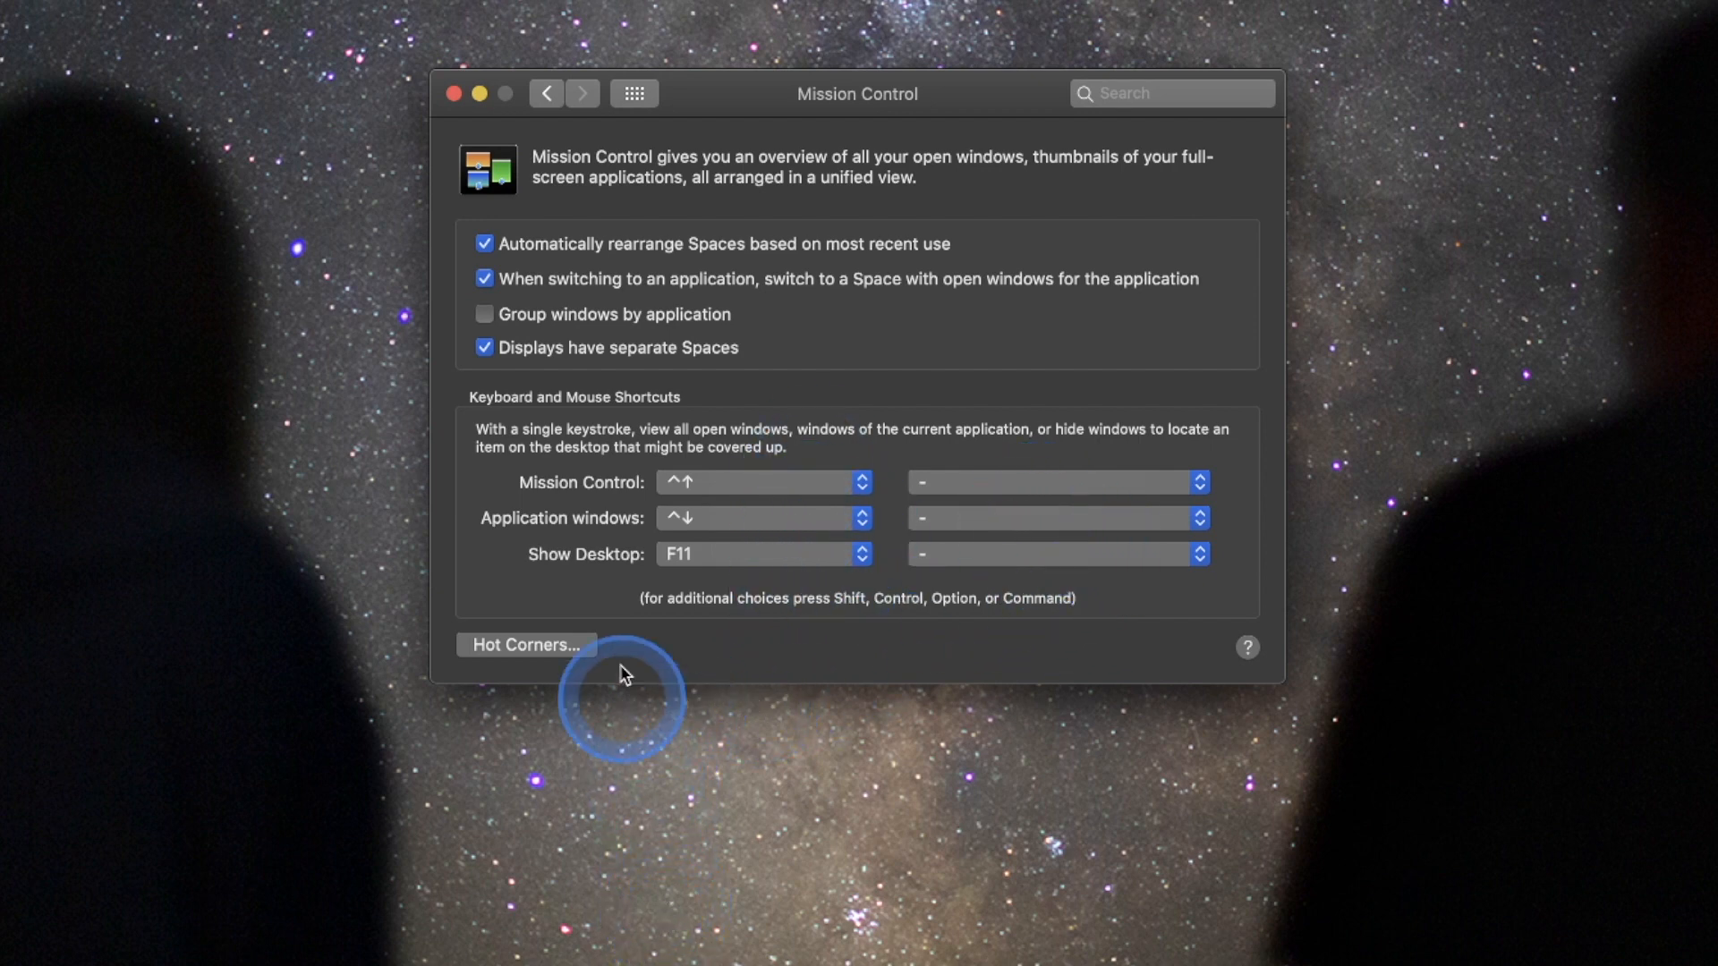
Open the Hot Corners settings and review the actions for the lower-right screen corner, keeping Put Display to Sleep
left_click(529, 646)
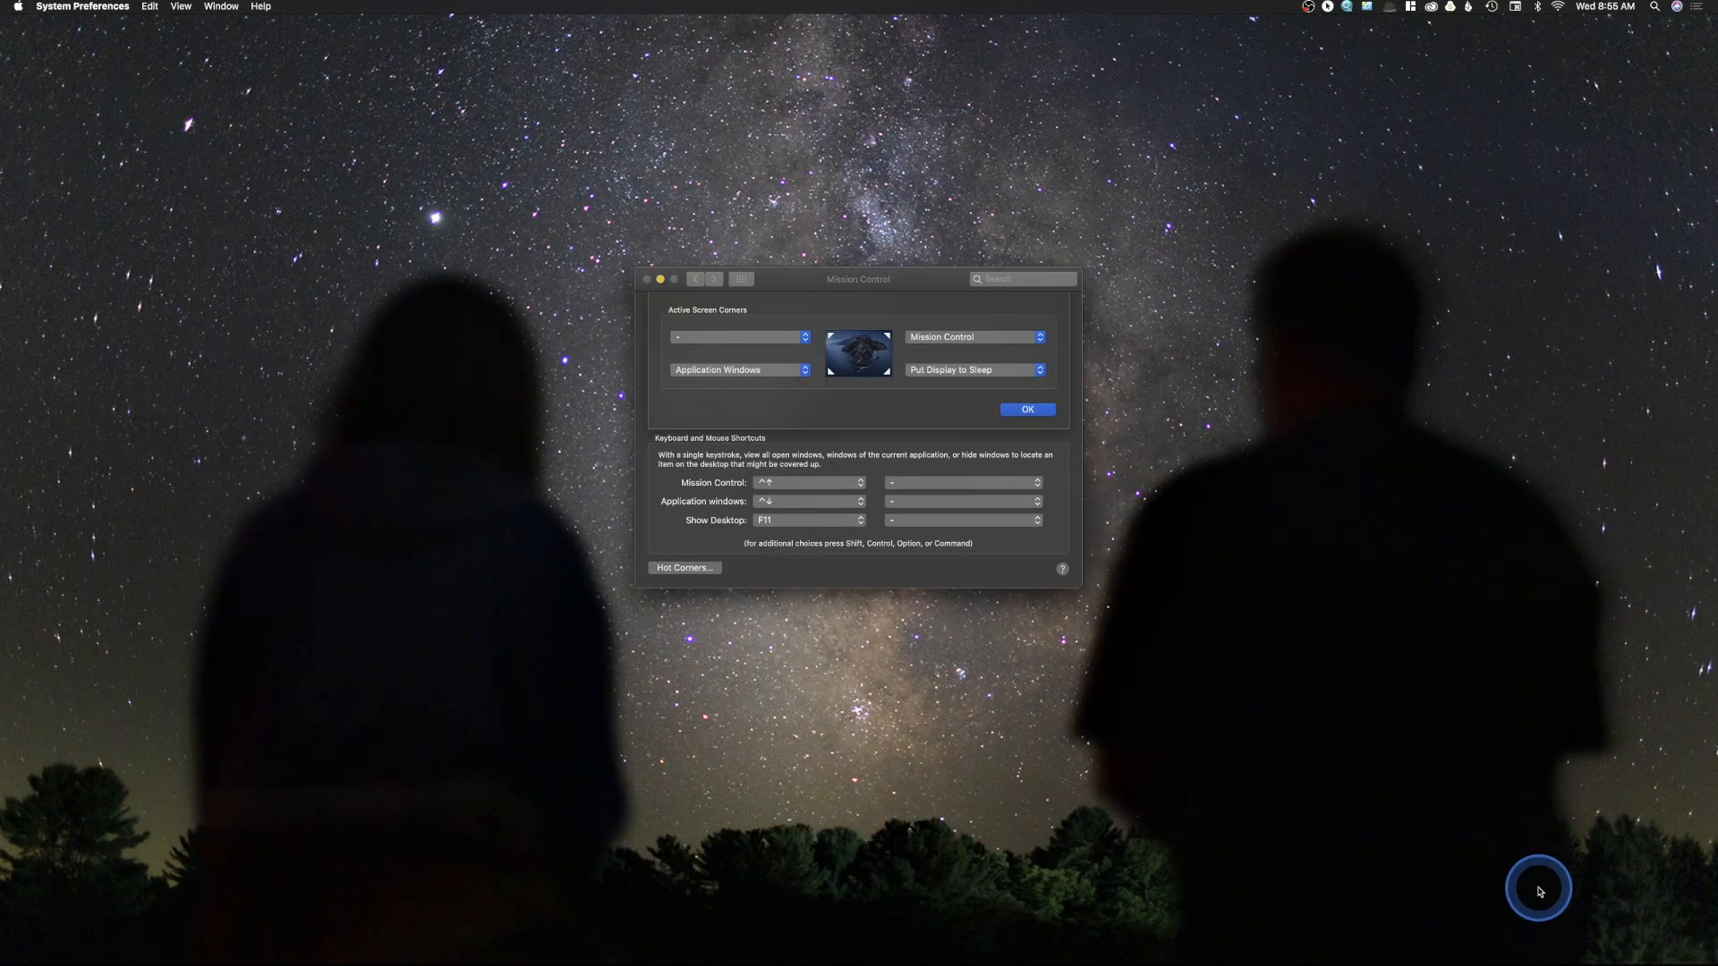
left_click(319, 77)
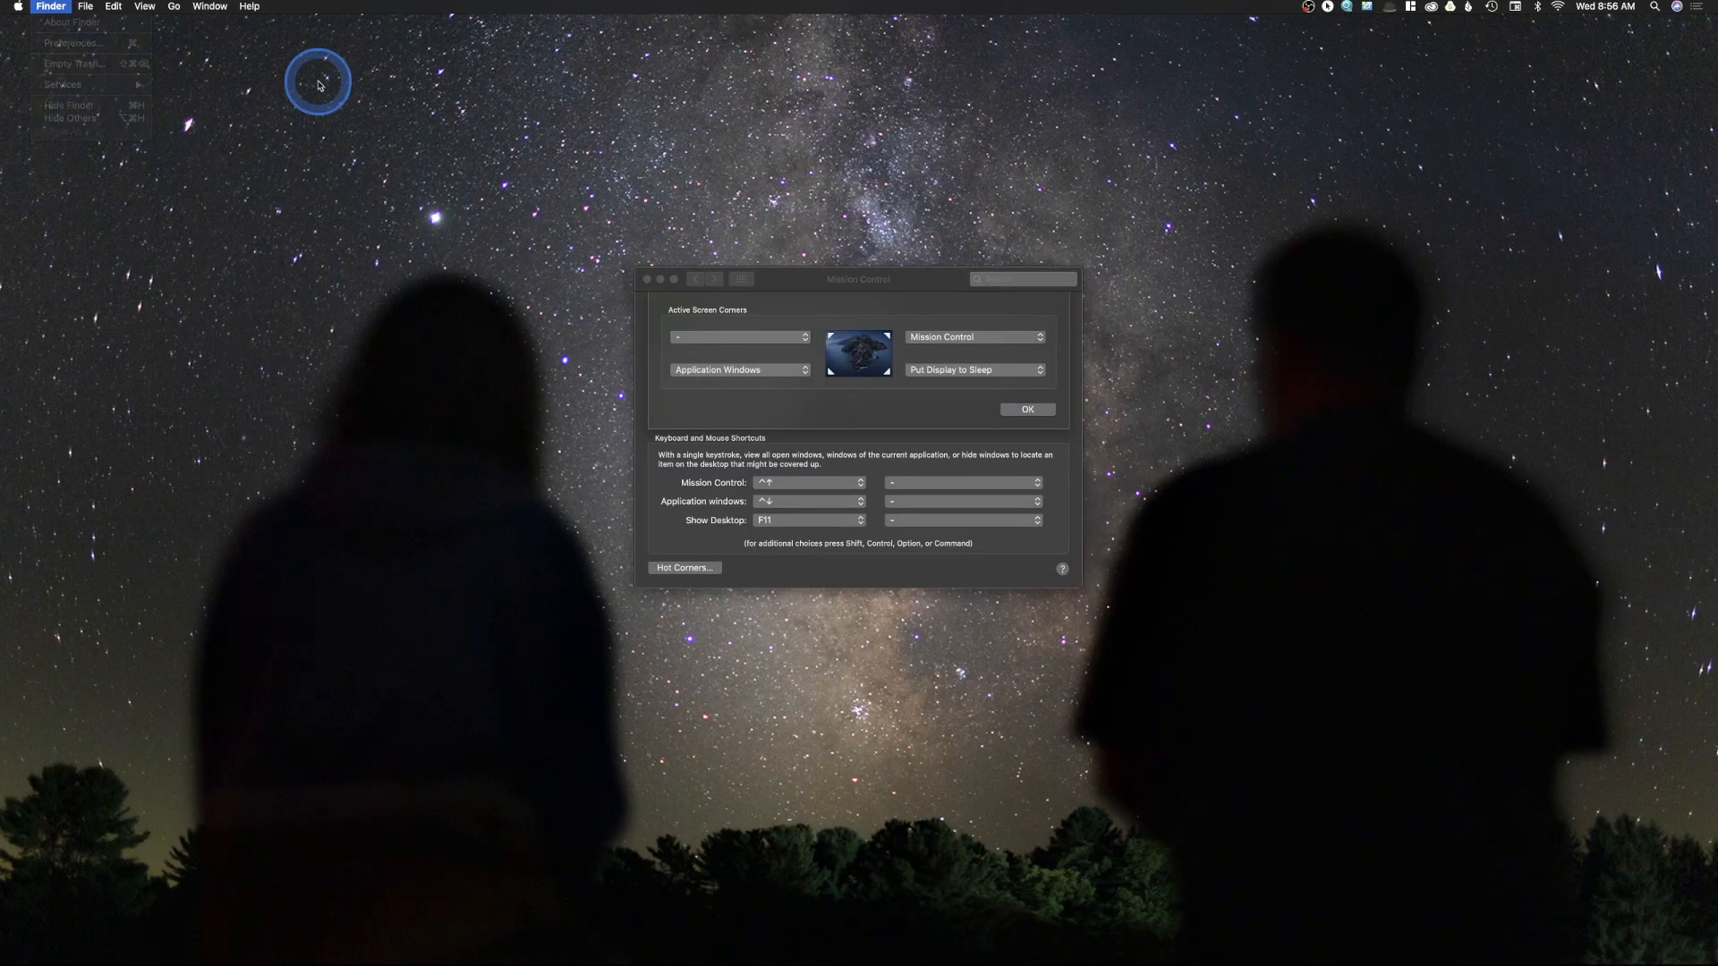
left_click(18, 6)
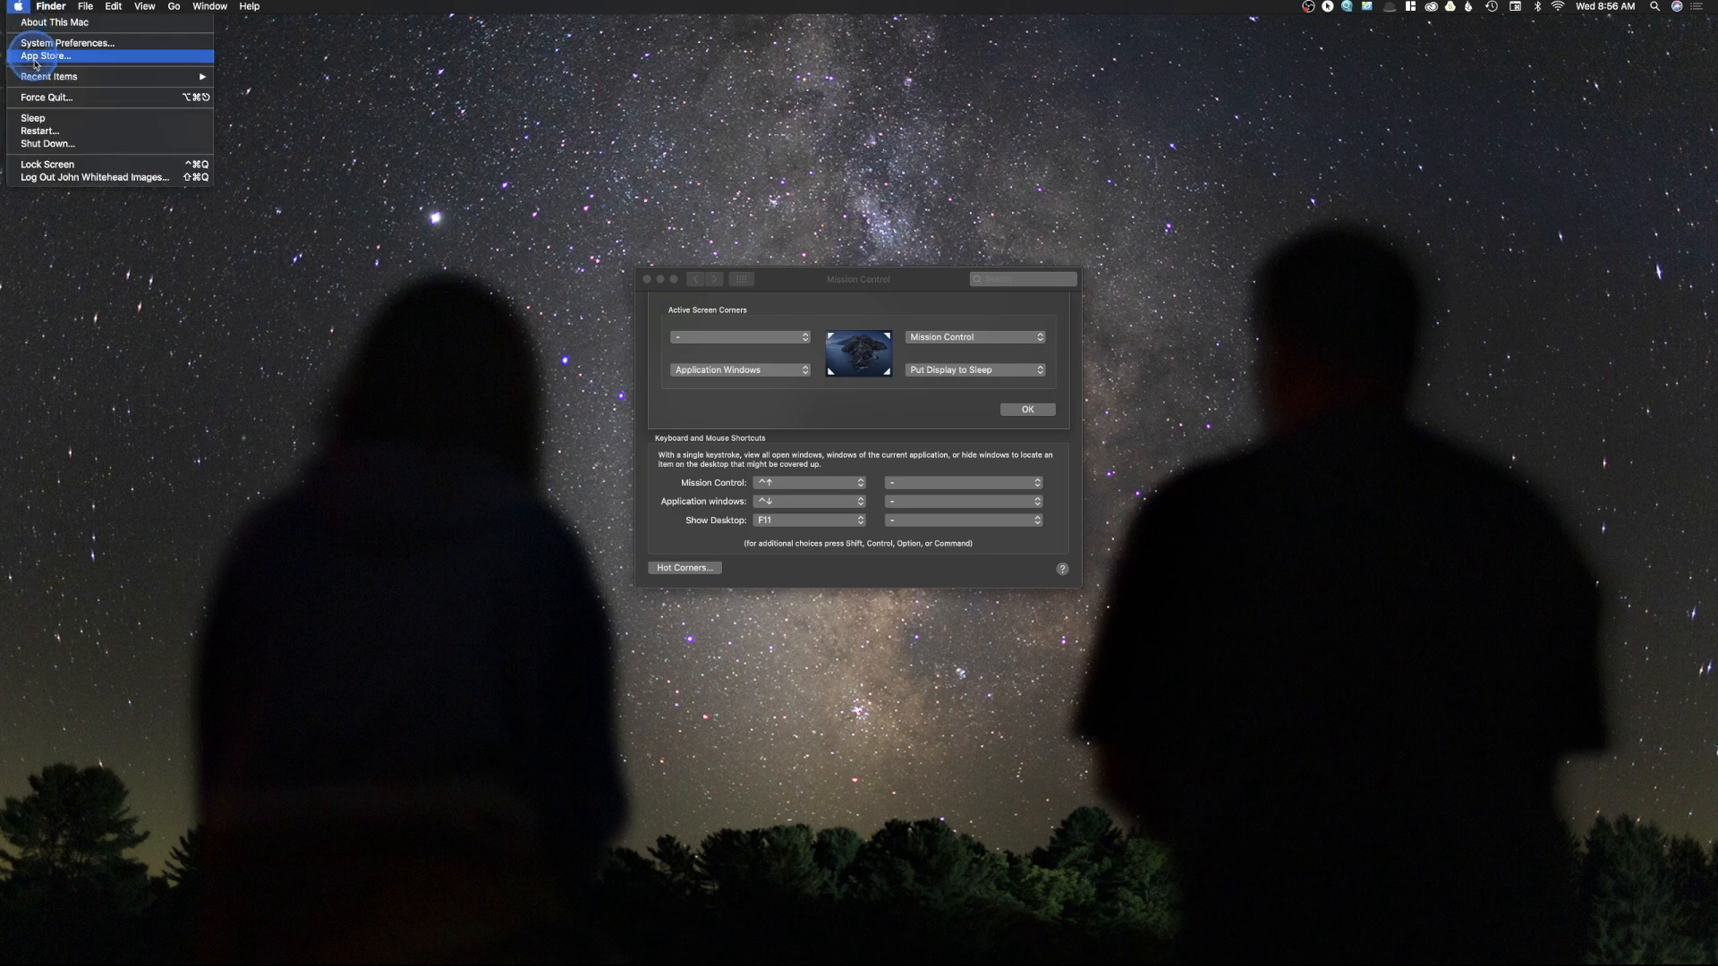
left_click(555, 175)
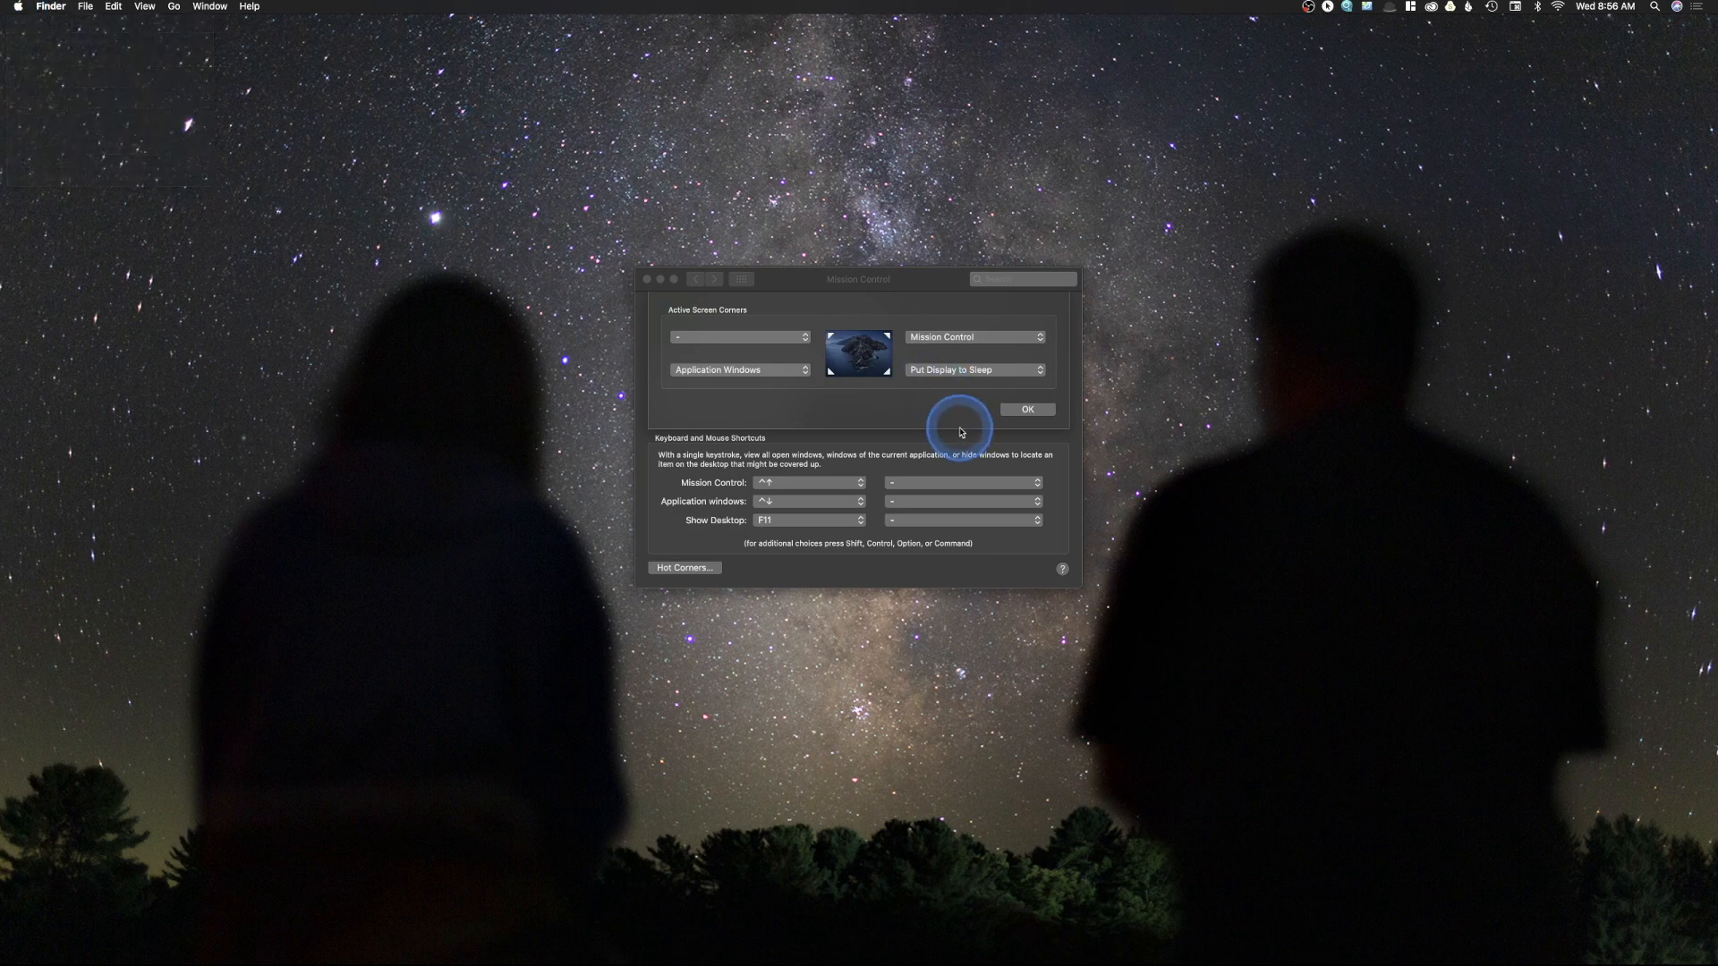
left_click(1015, 371)
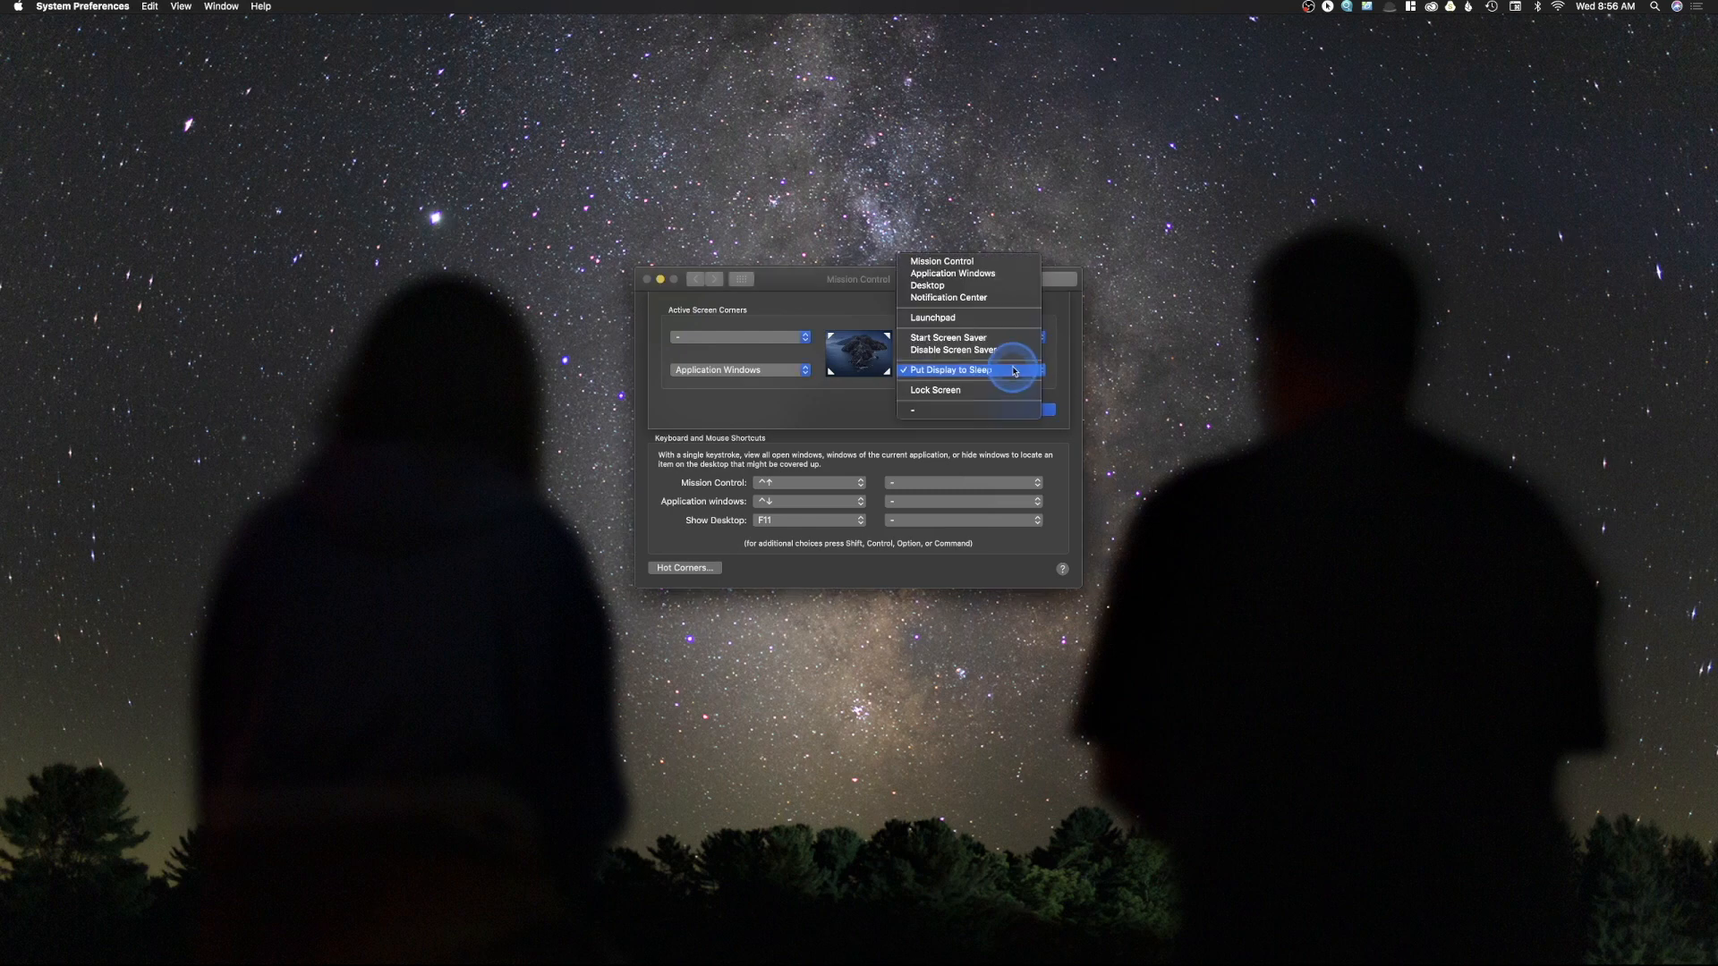
left_click(1014, 371)
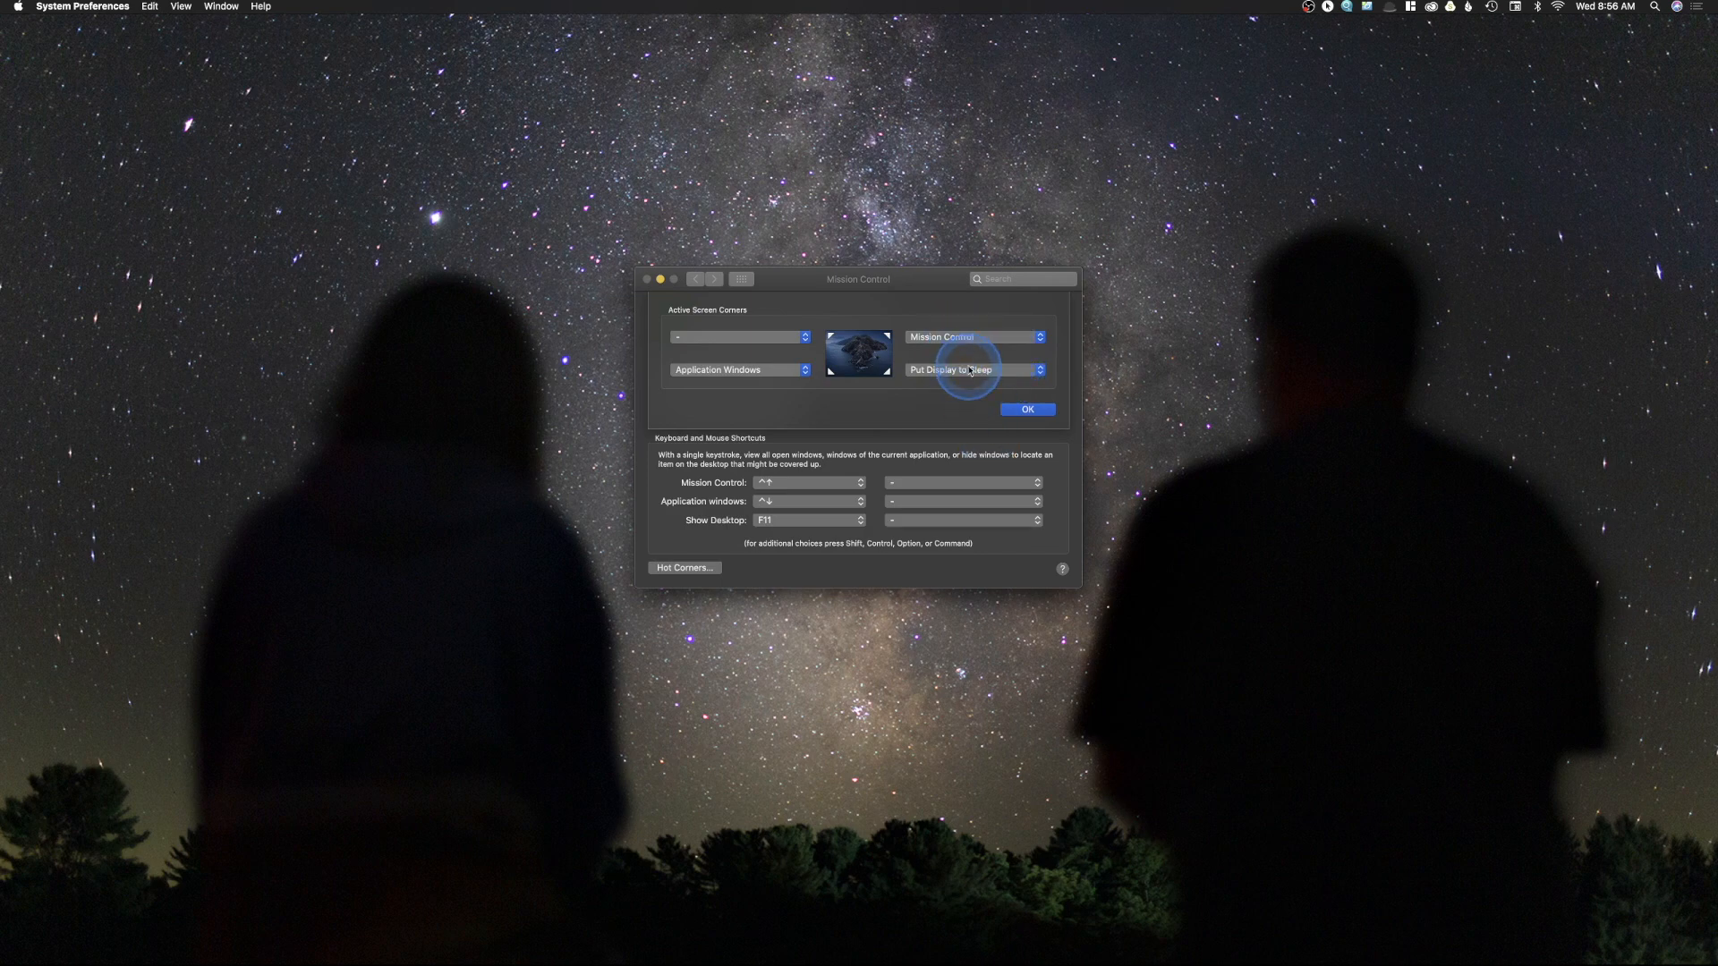
Try out the Mission Control and Application Windows hot corners, and close the Hot Corners settings
mouse_move(1717, 0)
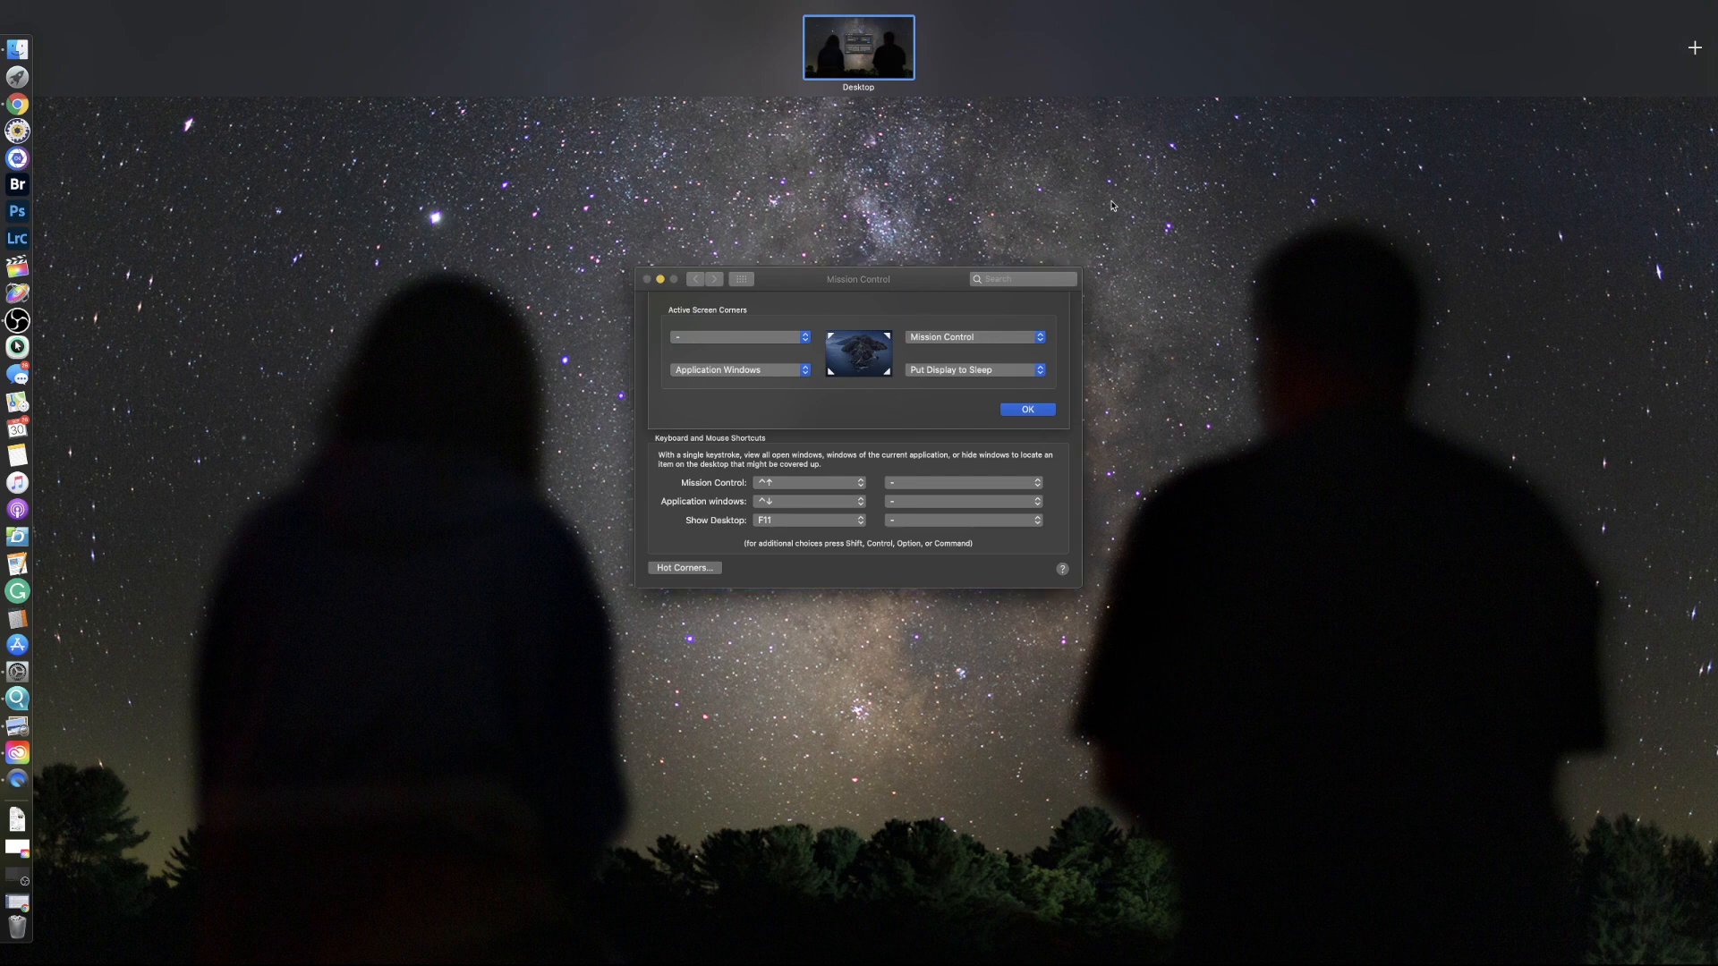
left_click(941, 417)
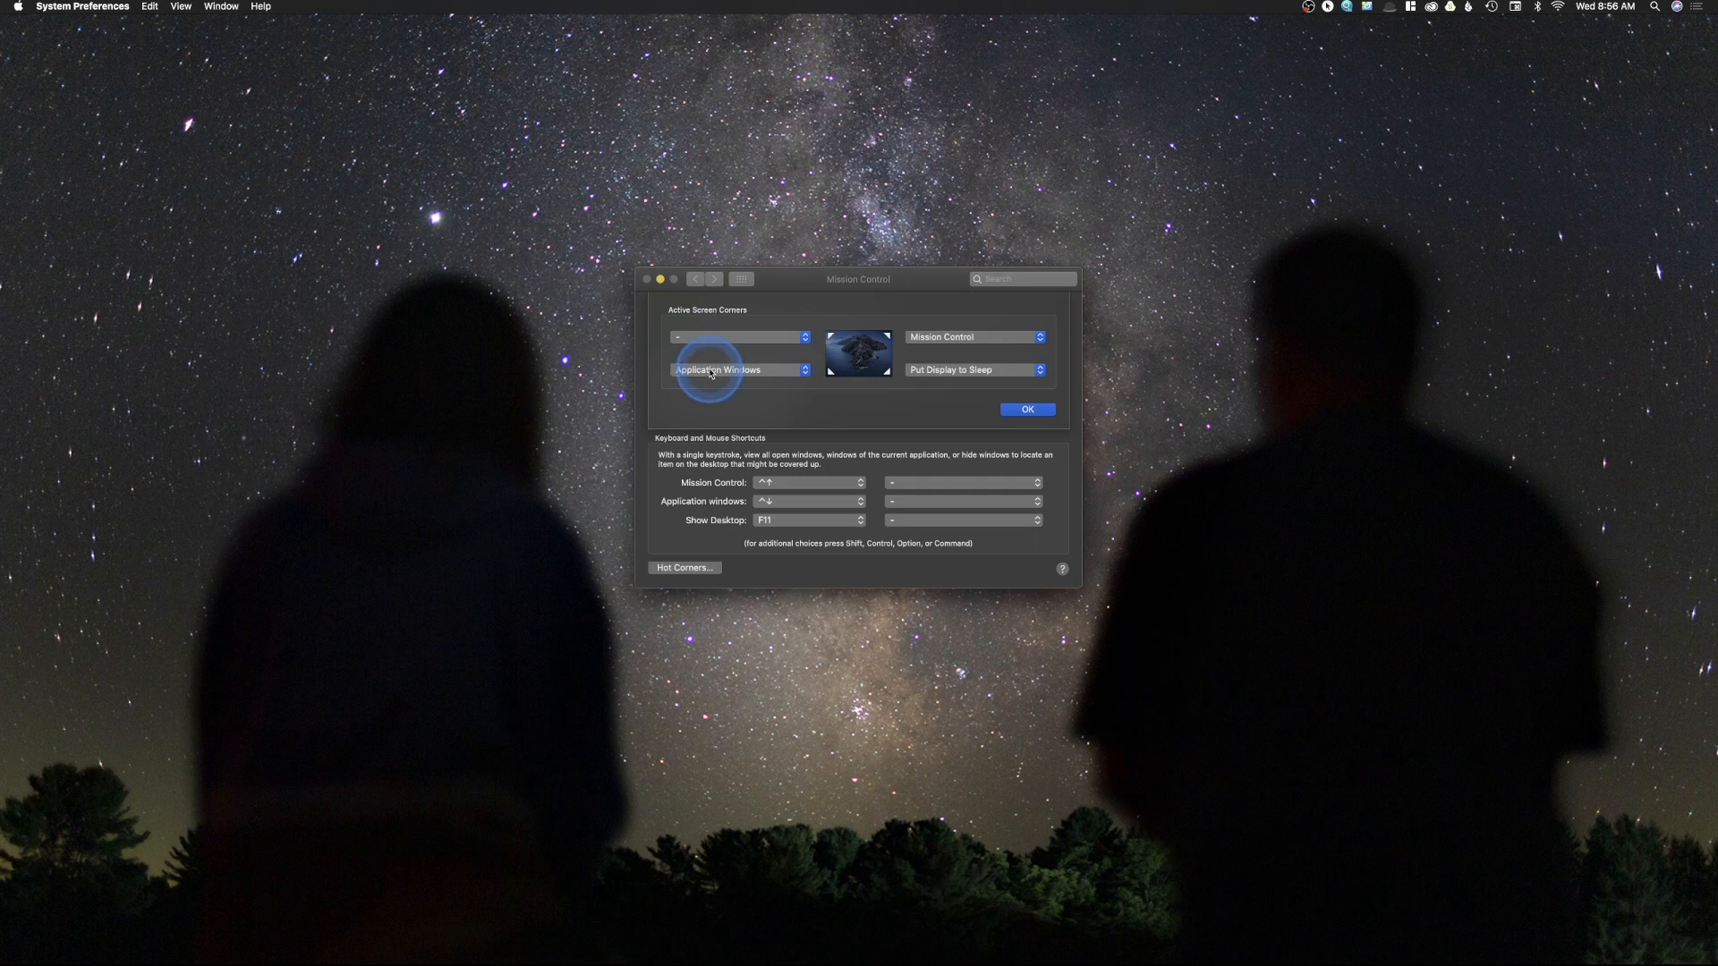
mouse_move(2, 963)
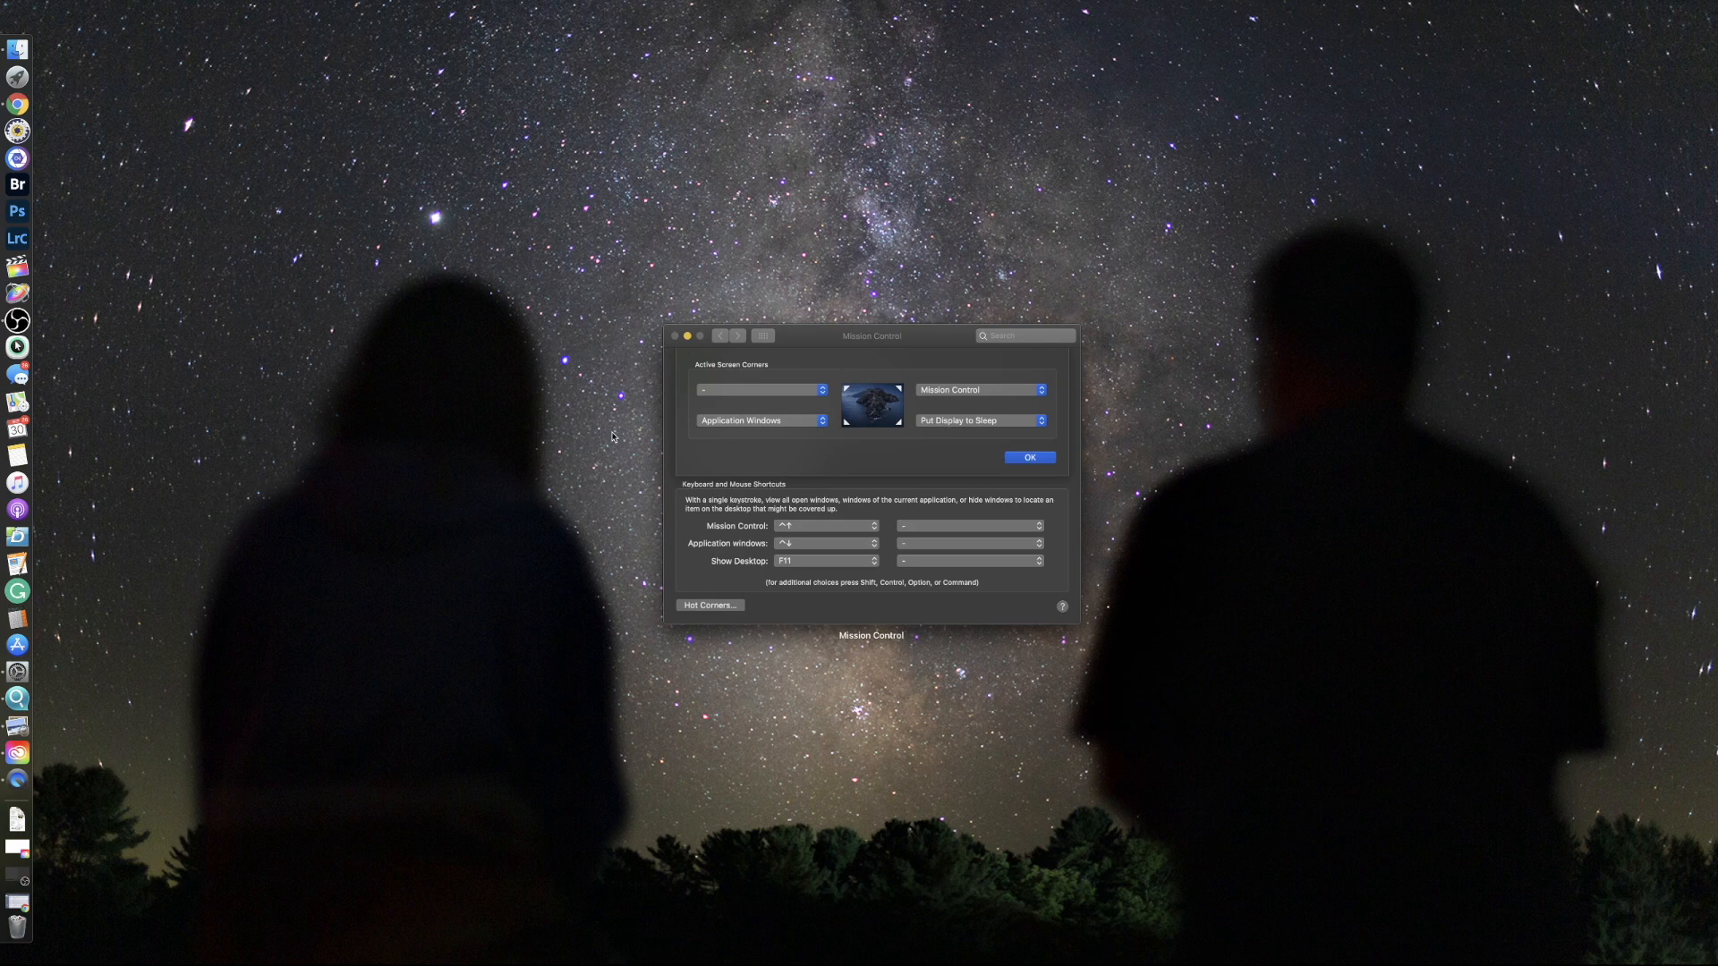
left_click(309, 586)
left_click(1029, 458)
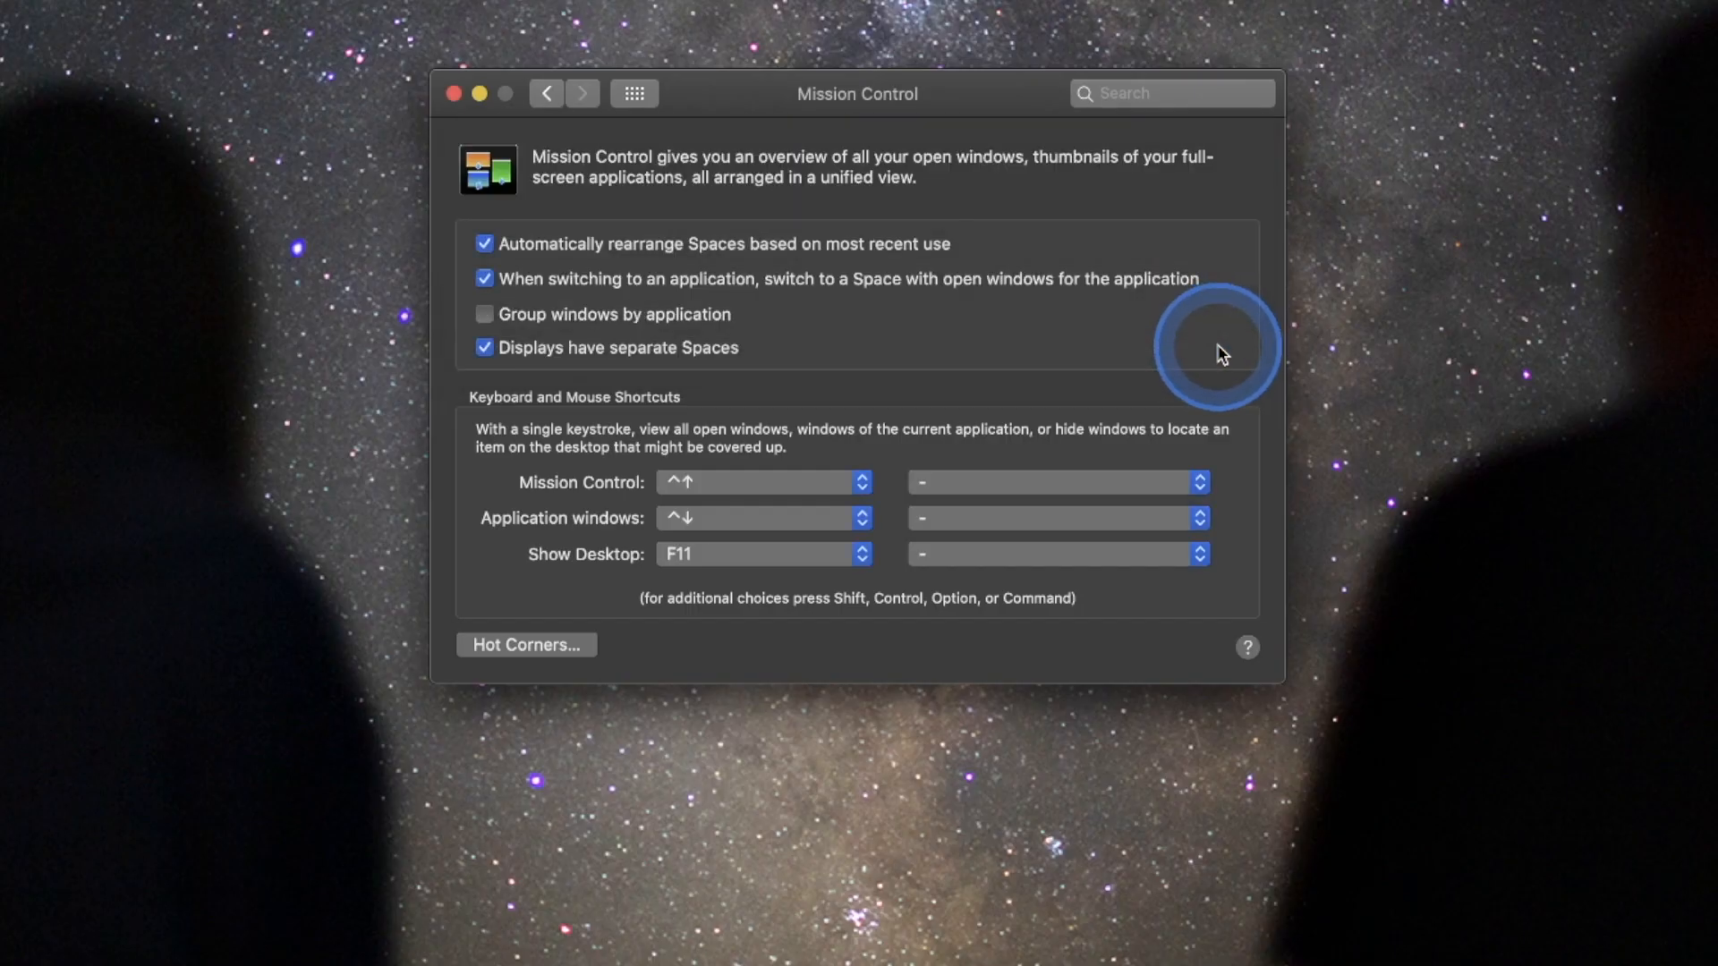
Review the Siri preferences, and the search result categories and excluded locations in the Spotlight preferences
left_click(632, 94)
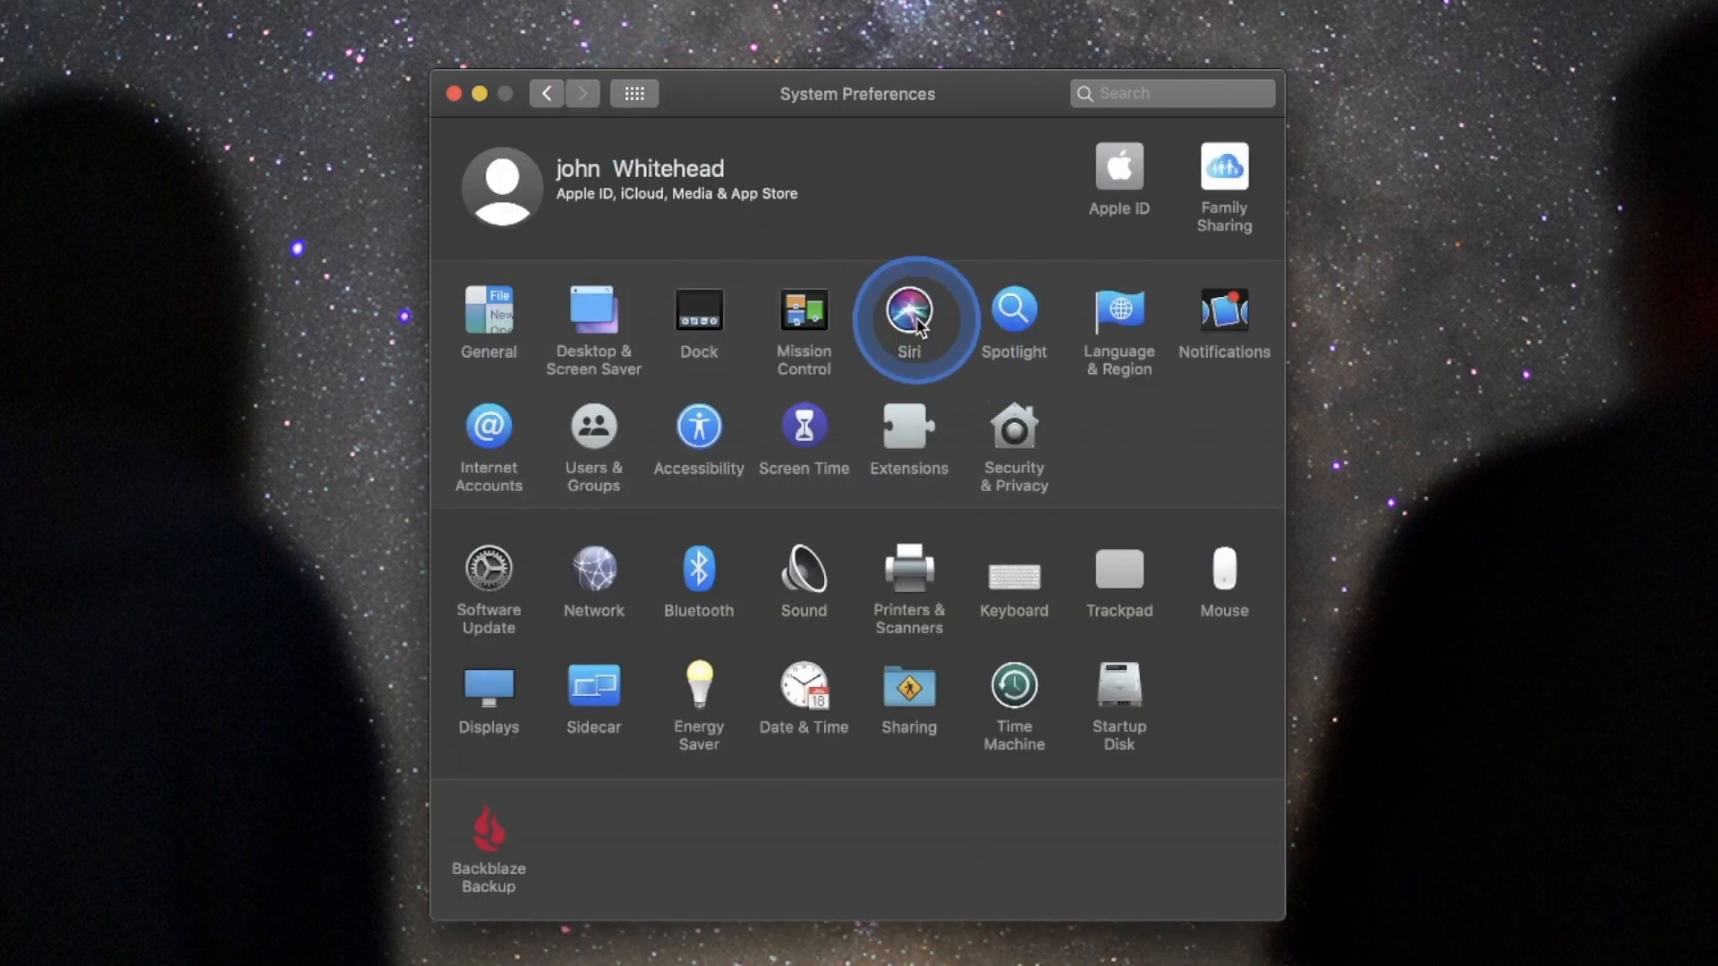
left_click(909, 313)
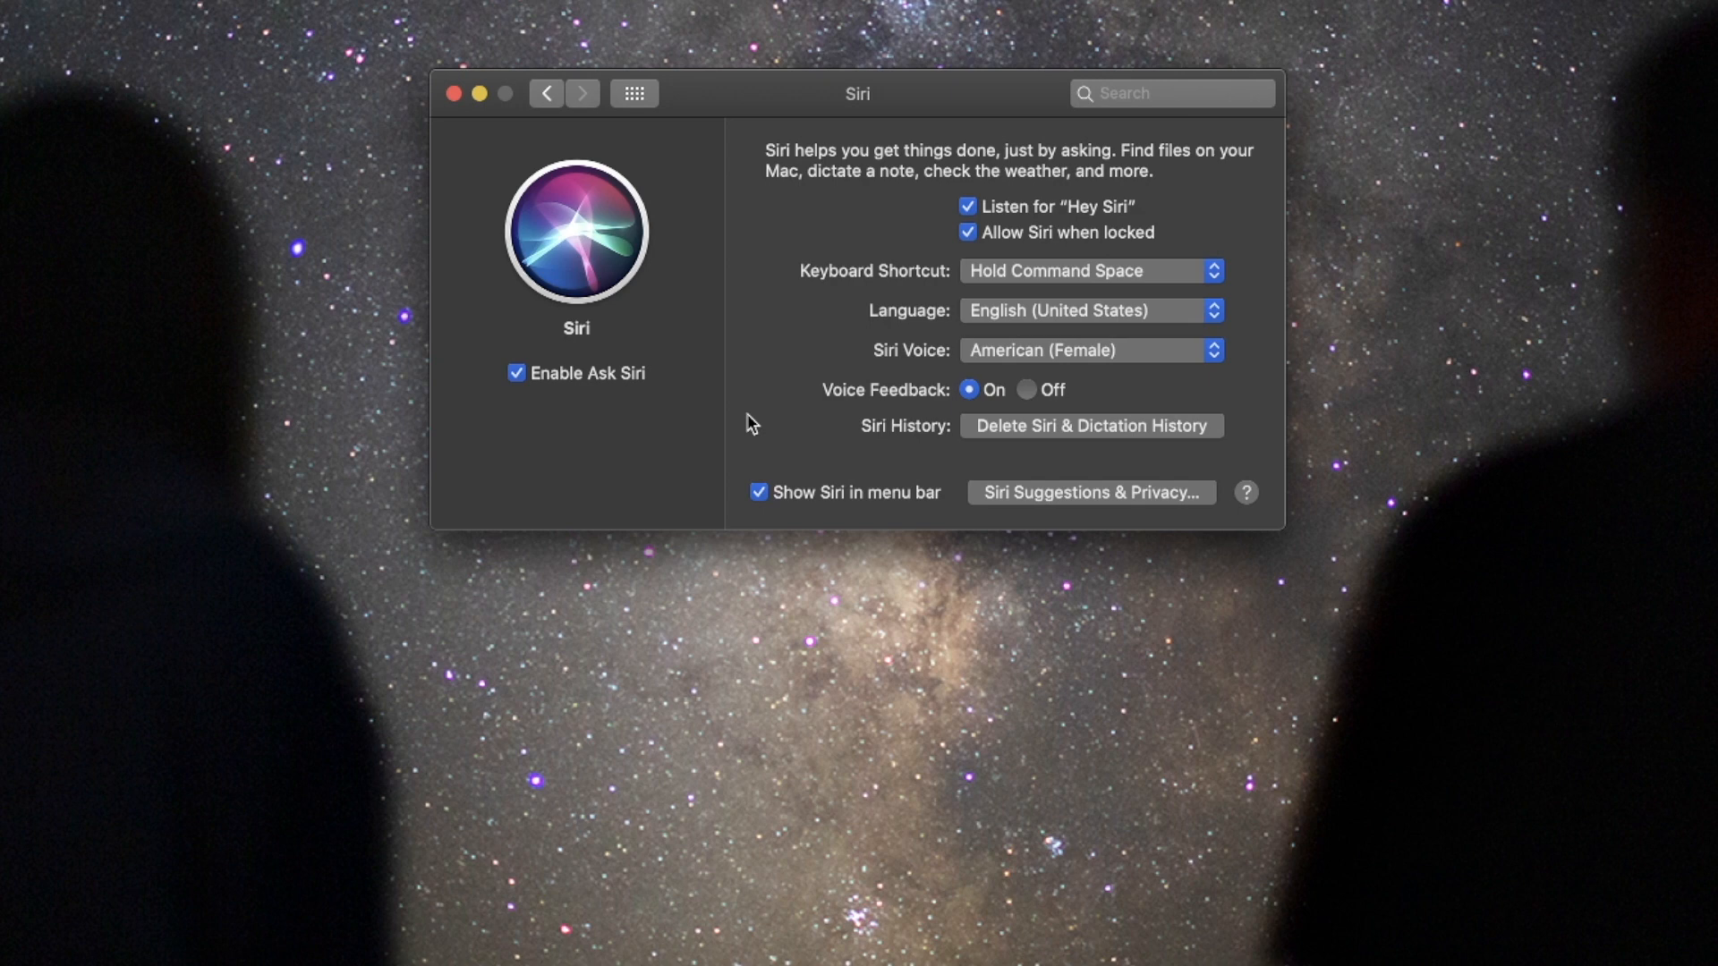
left_click(1012, 320)
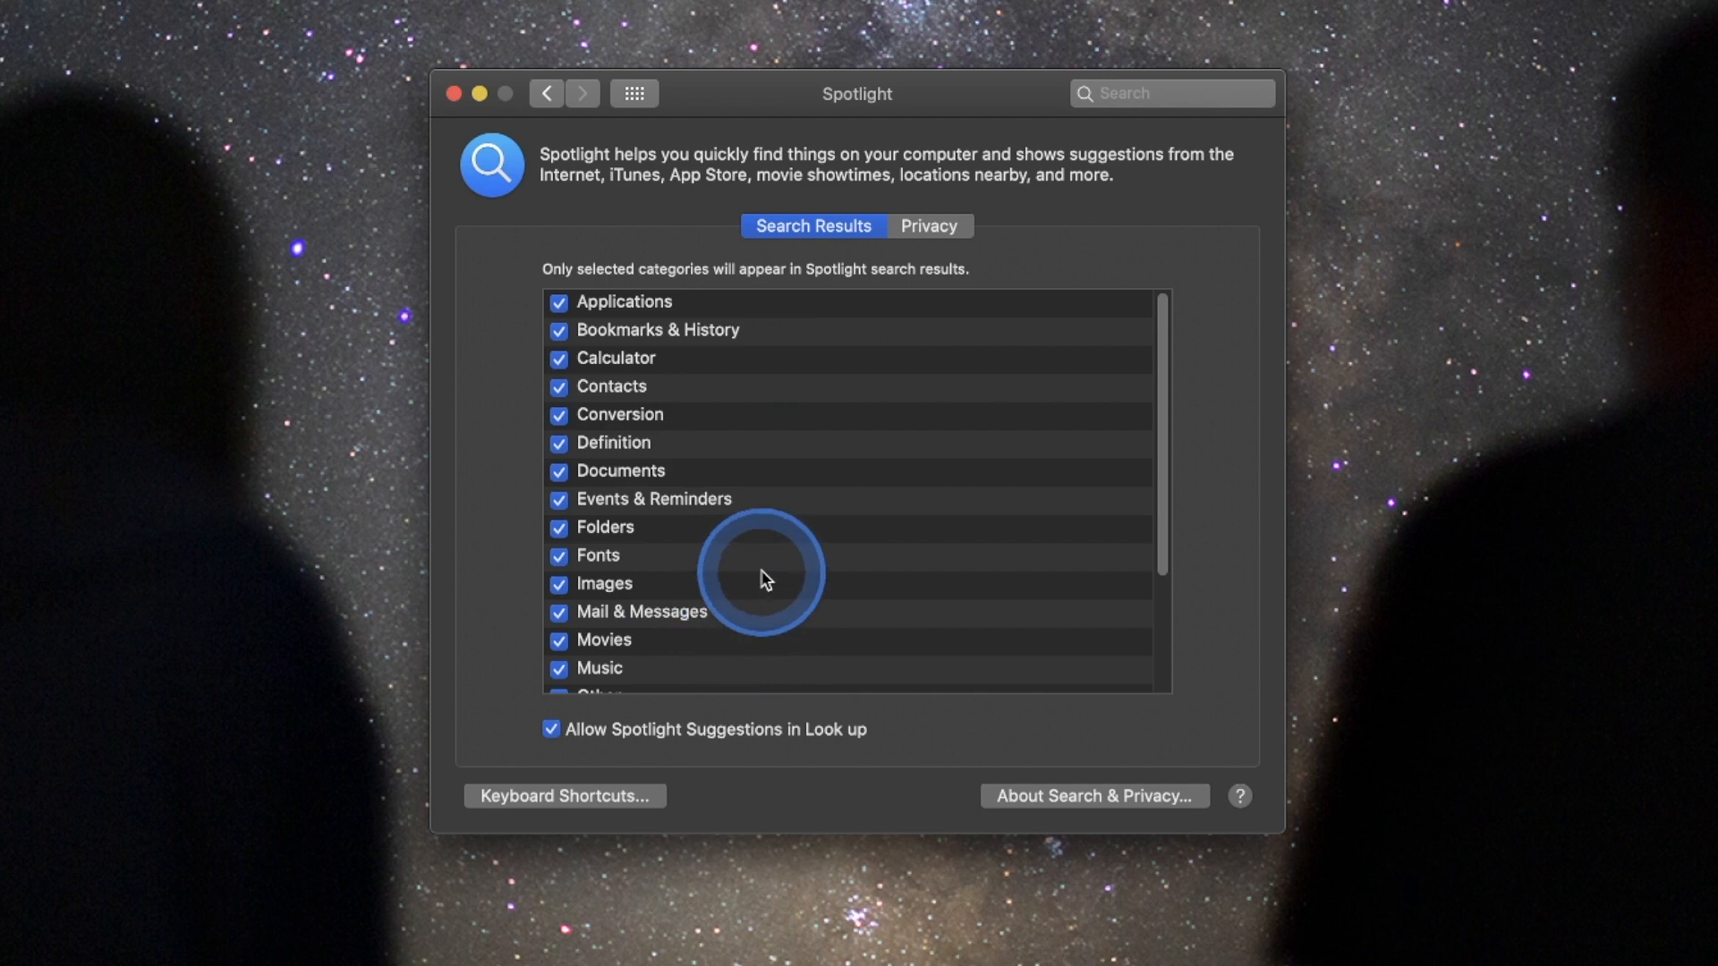
left_click(944, 226)
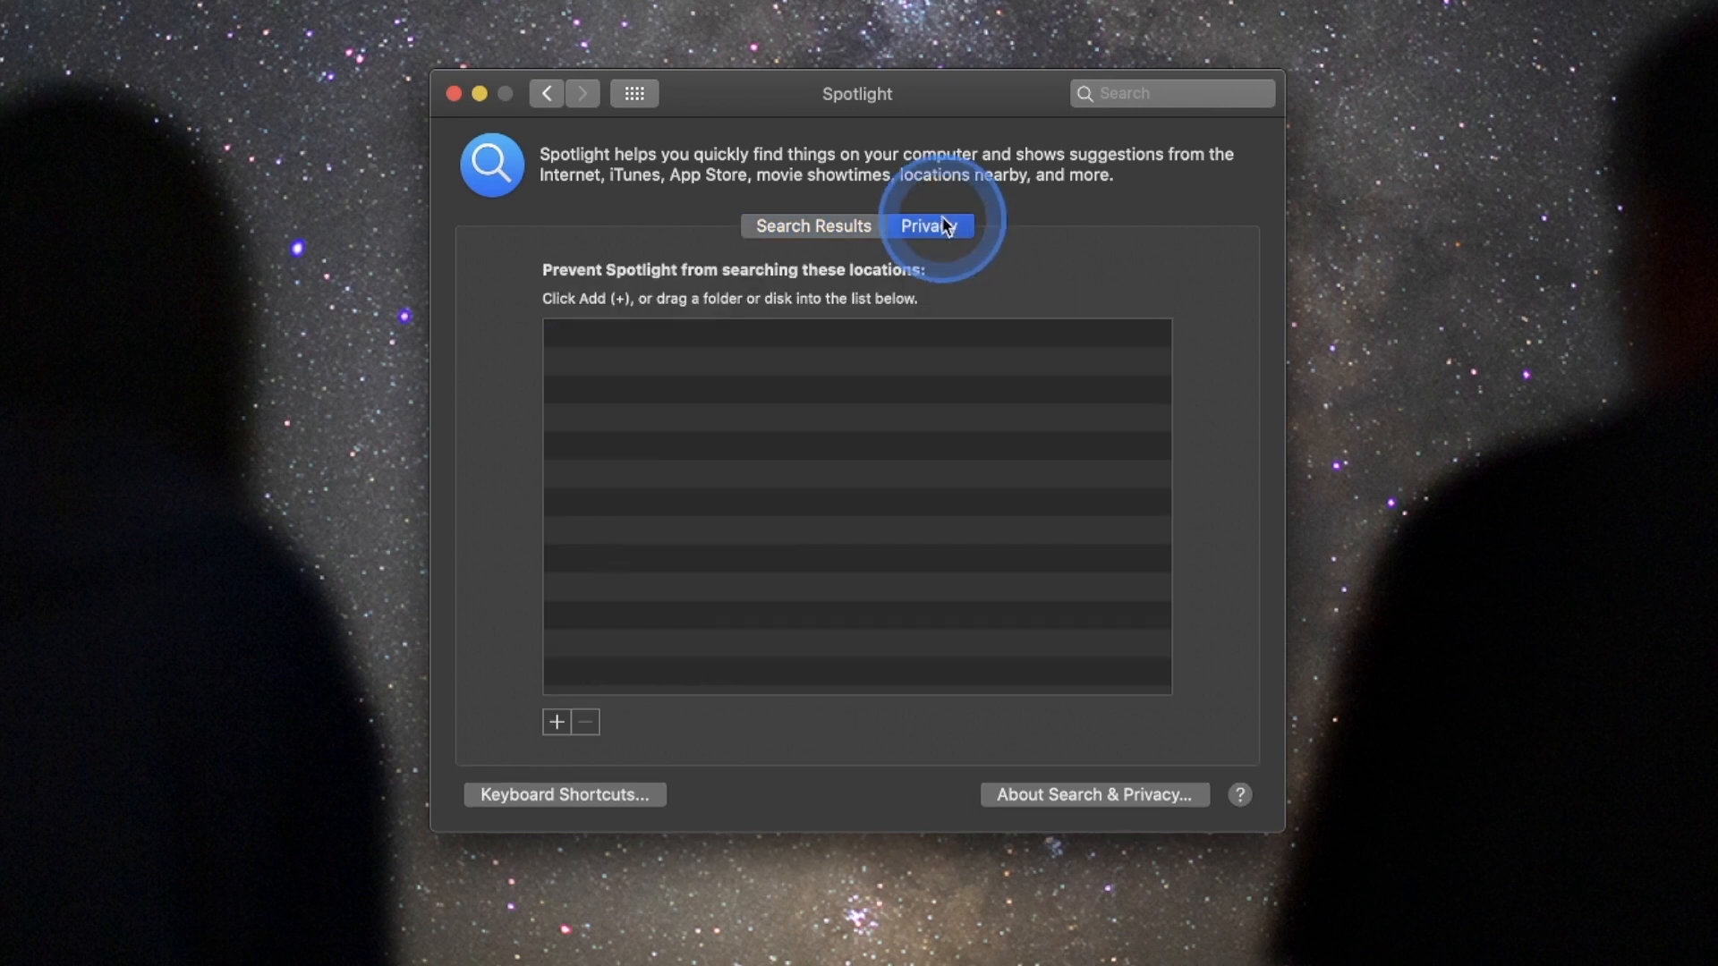
left_click(819, 223)
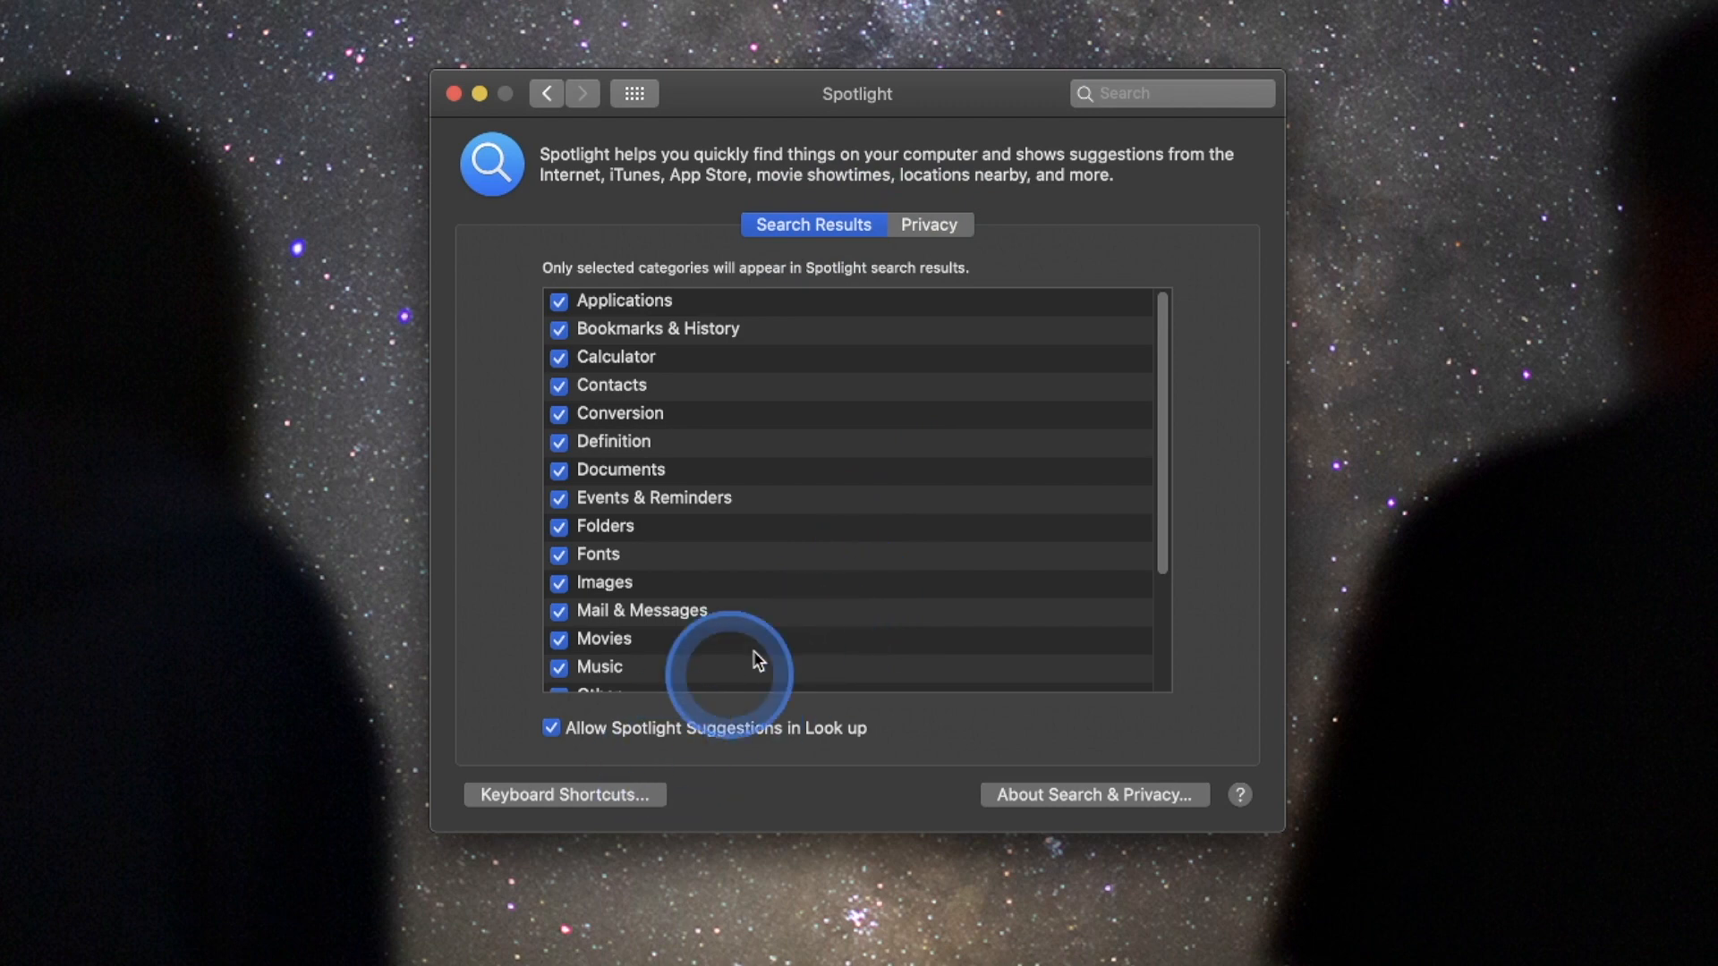
Open the keyboard shortcuts for Spotlight, and try the Show Spotlight search shortcut before dismissing the search bar
left_click(600, 792)
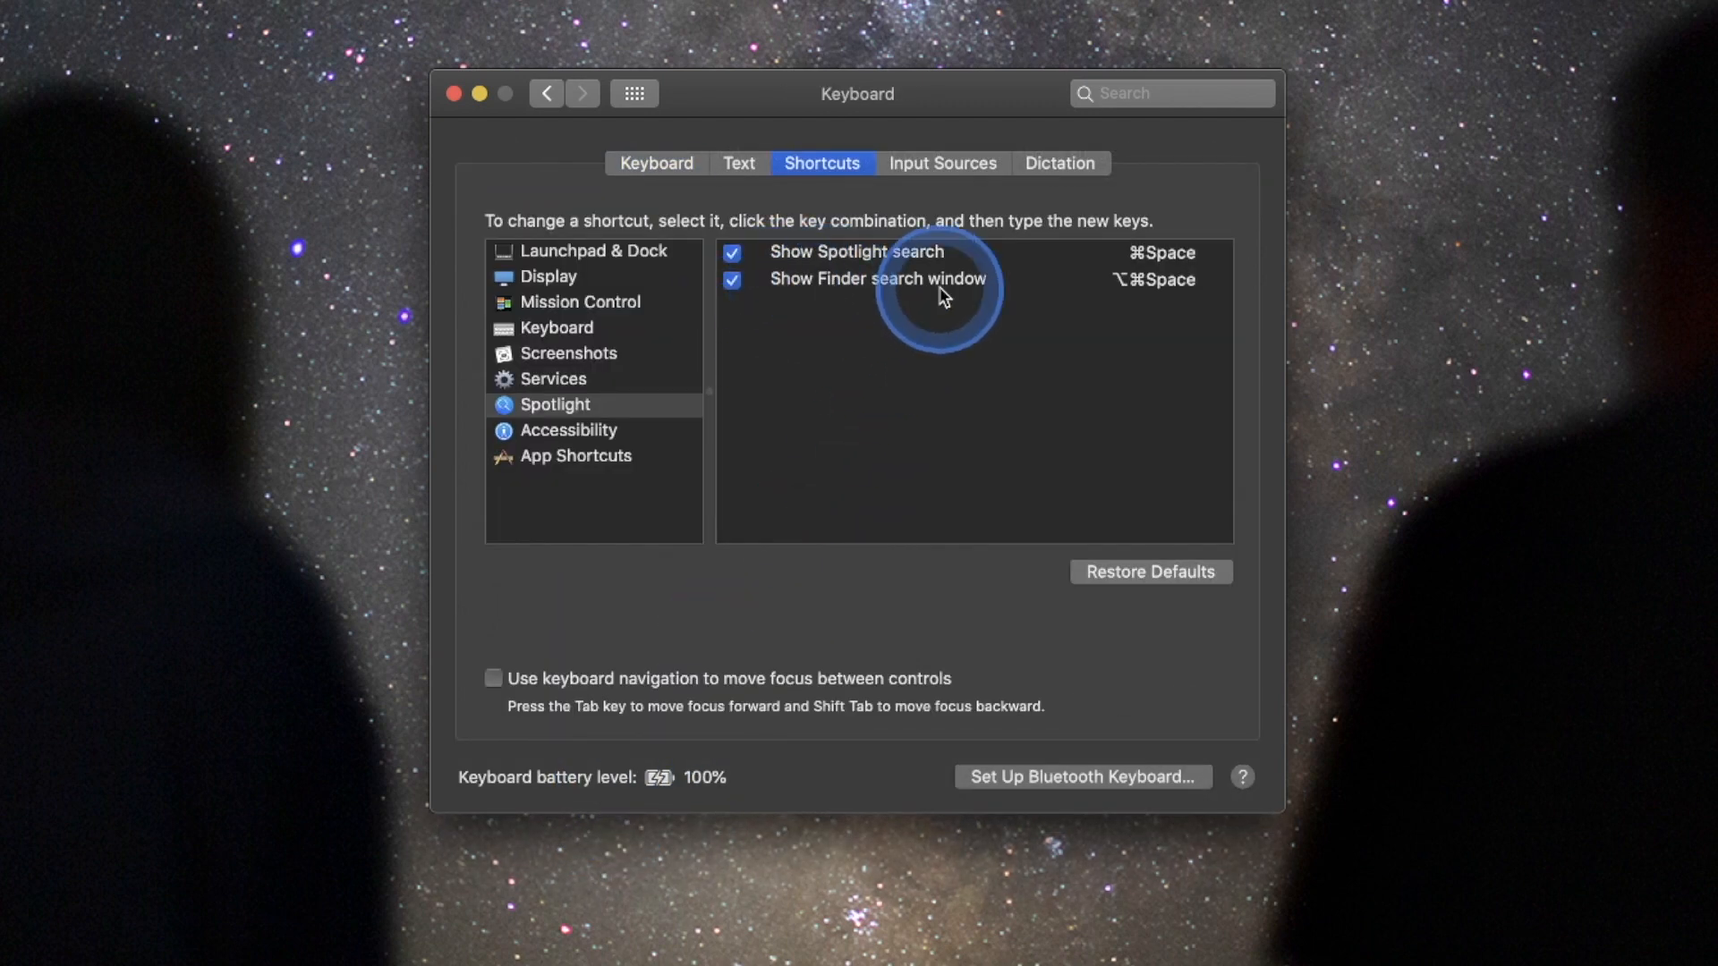
key("super+space")
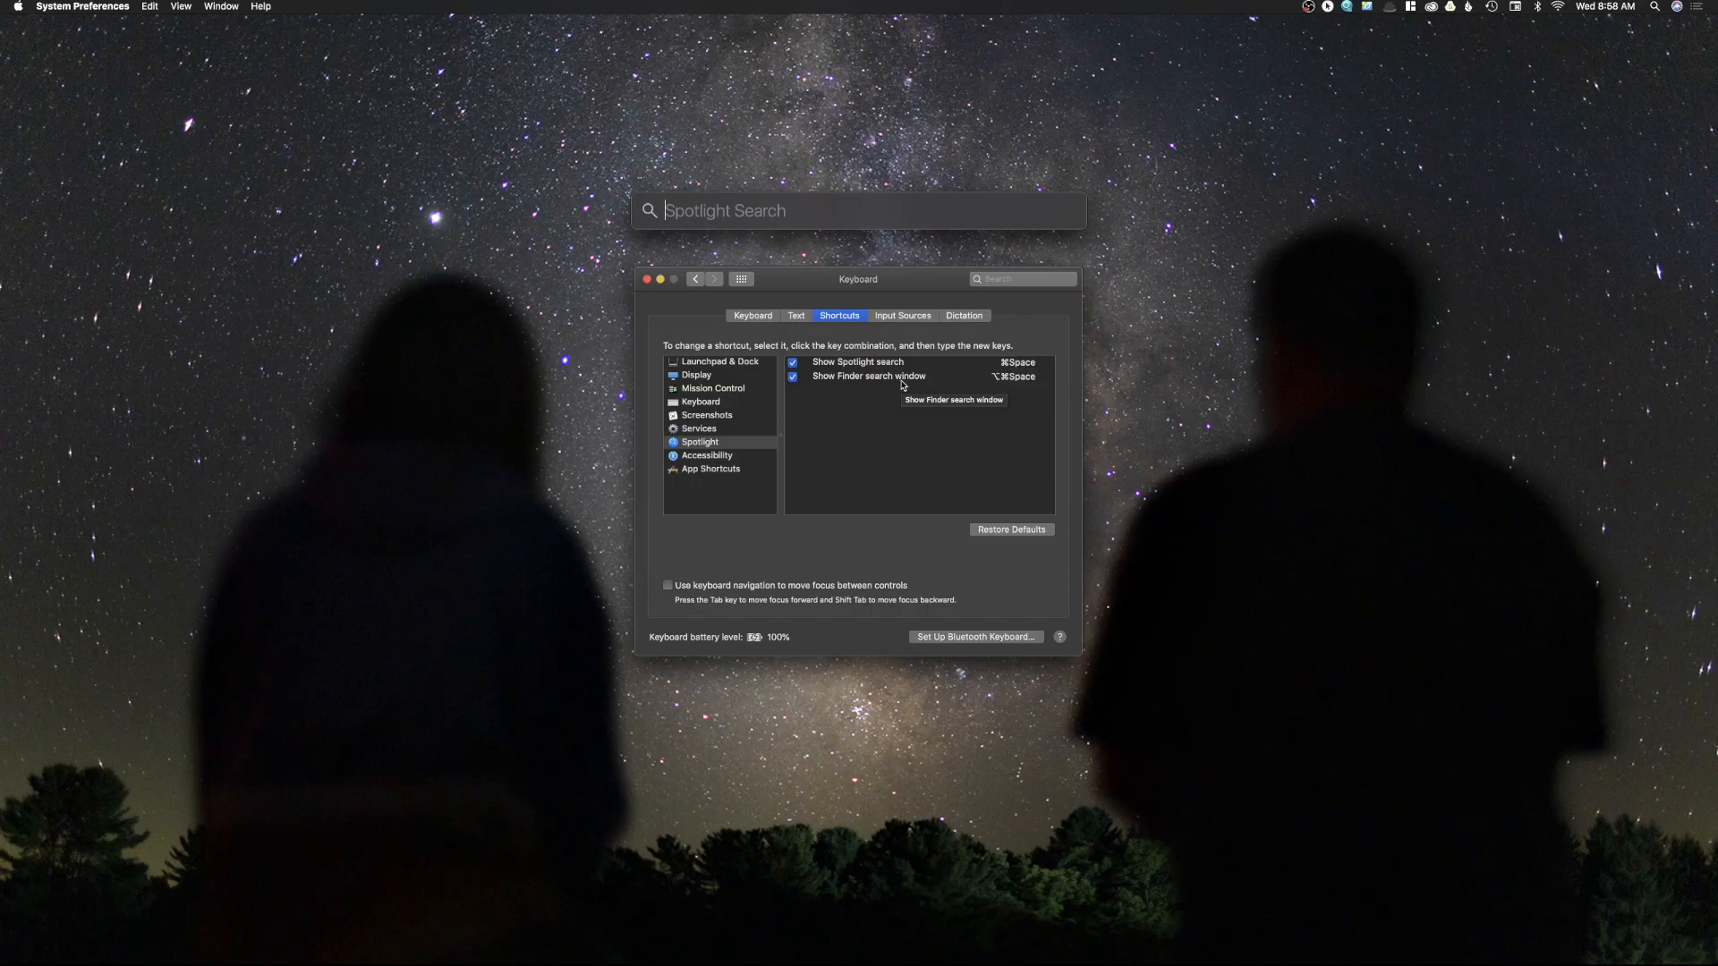
key("Escape")
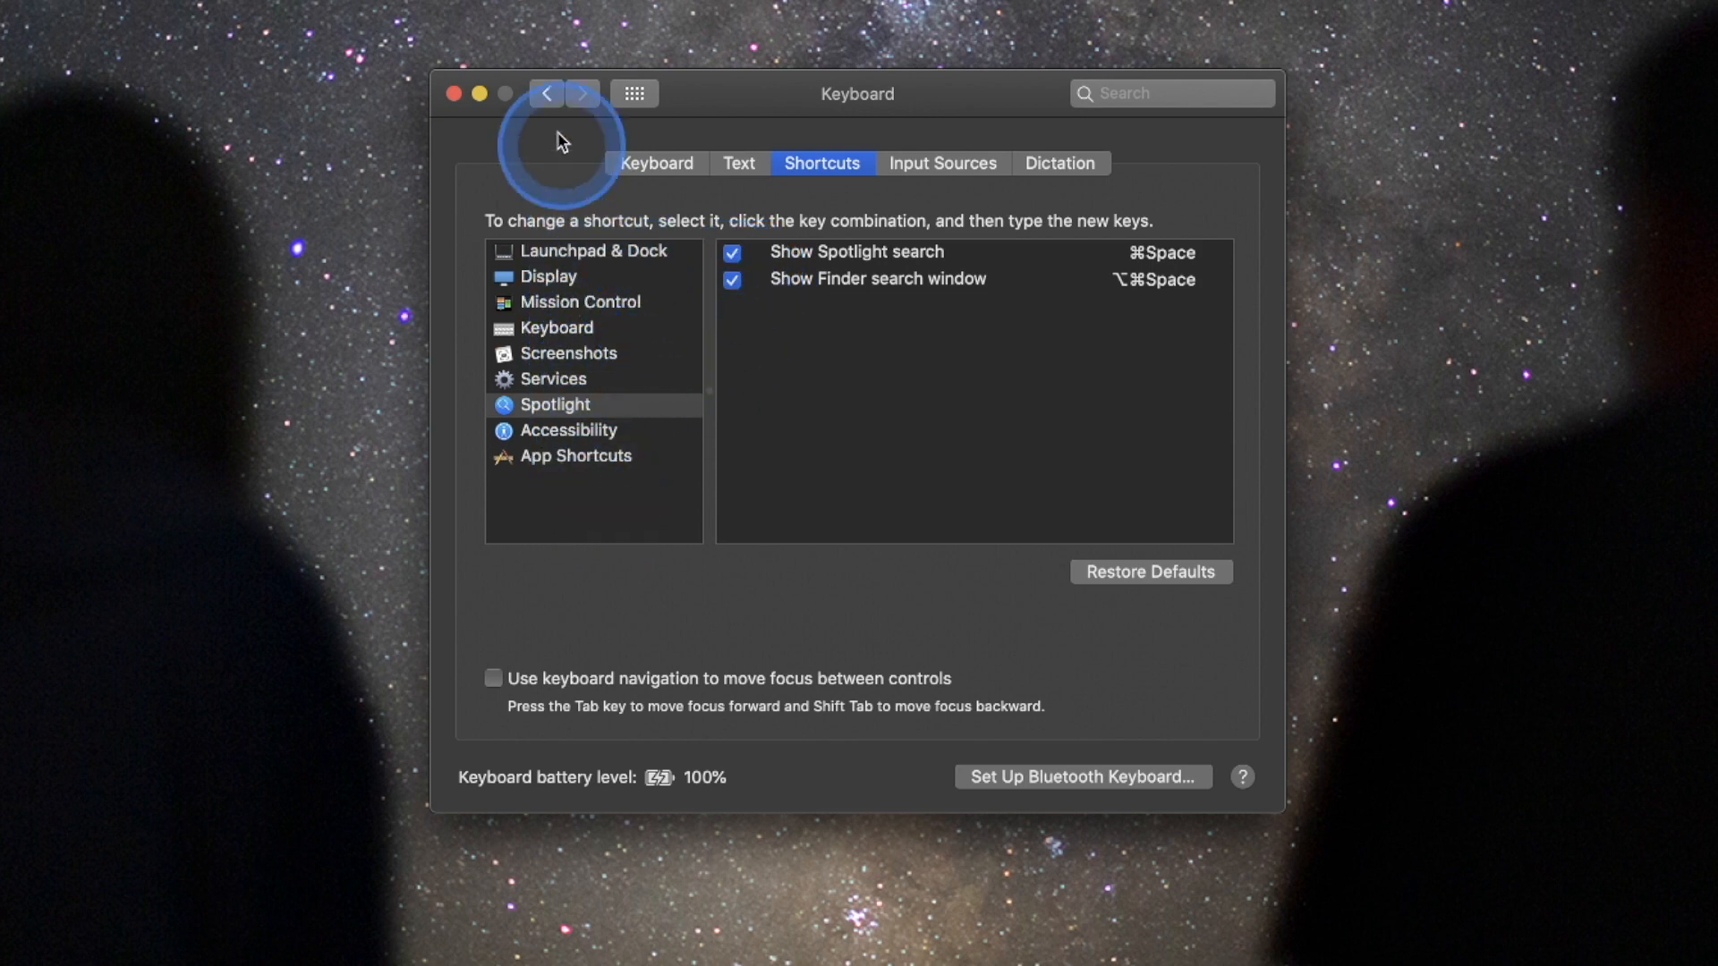
Review the Language & Region preferences and return to the overview of all preferences
left_click(635, 93)
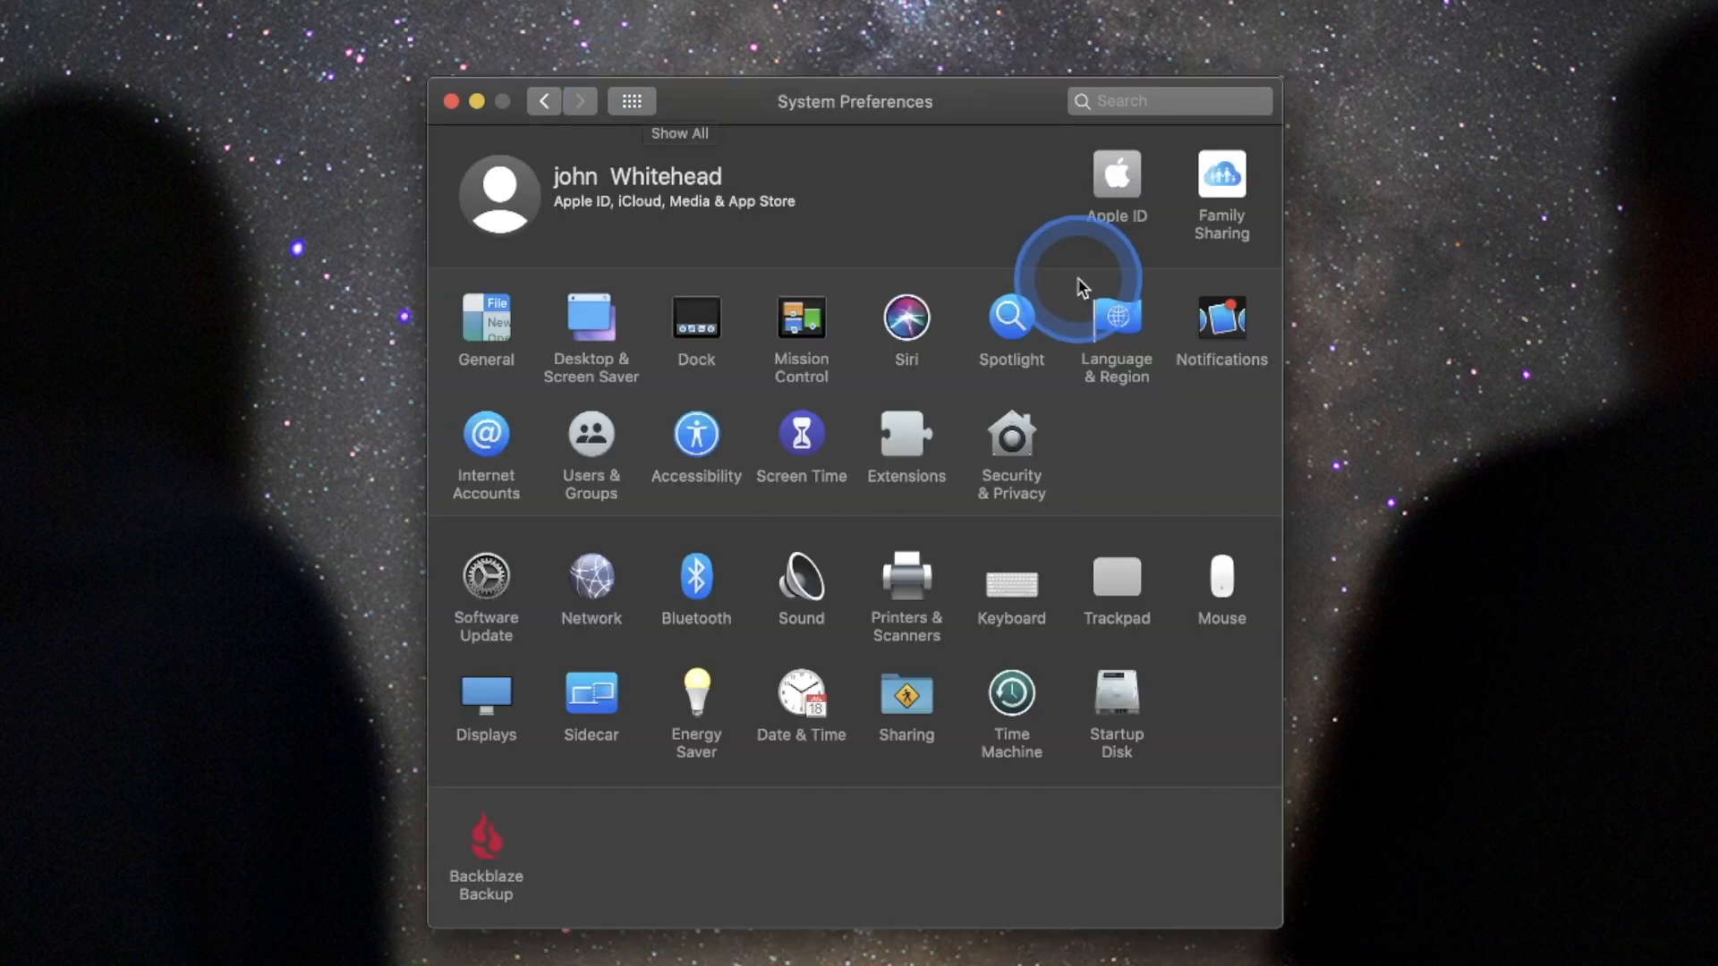
left_click(1114, 320)
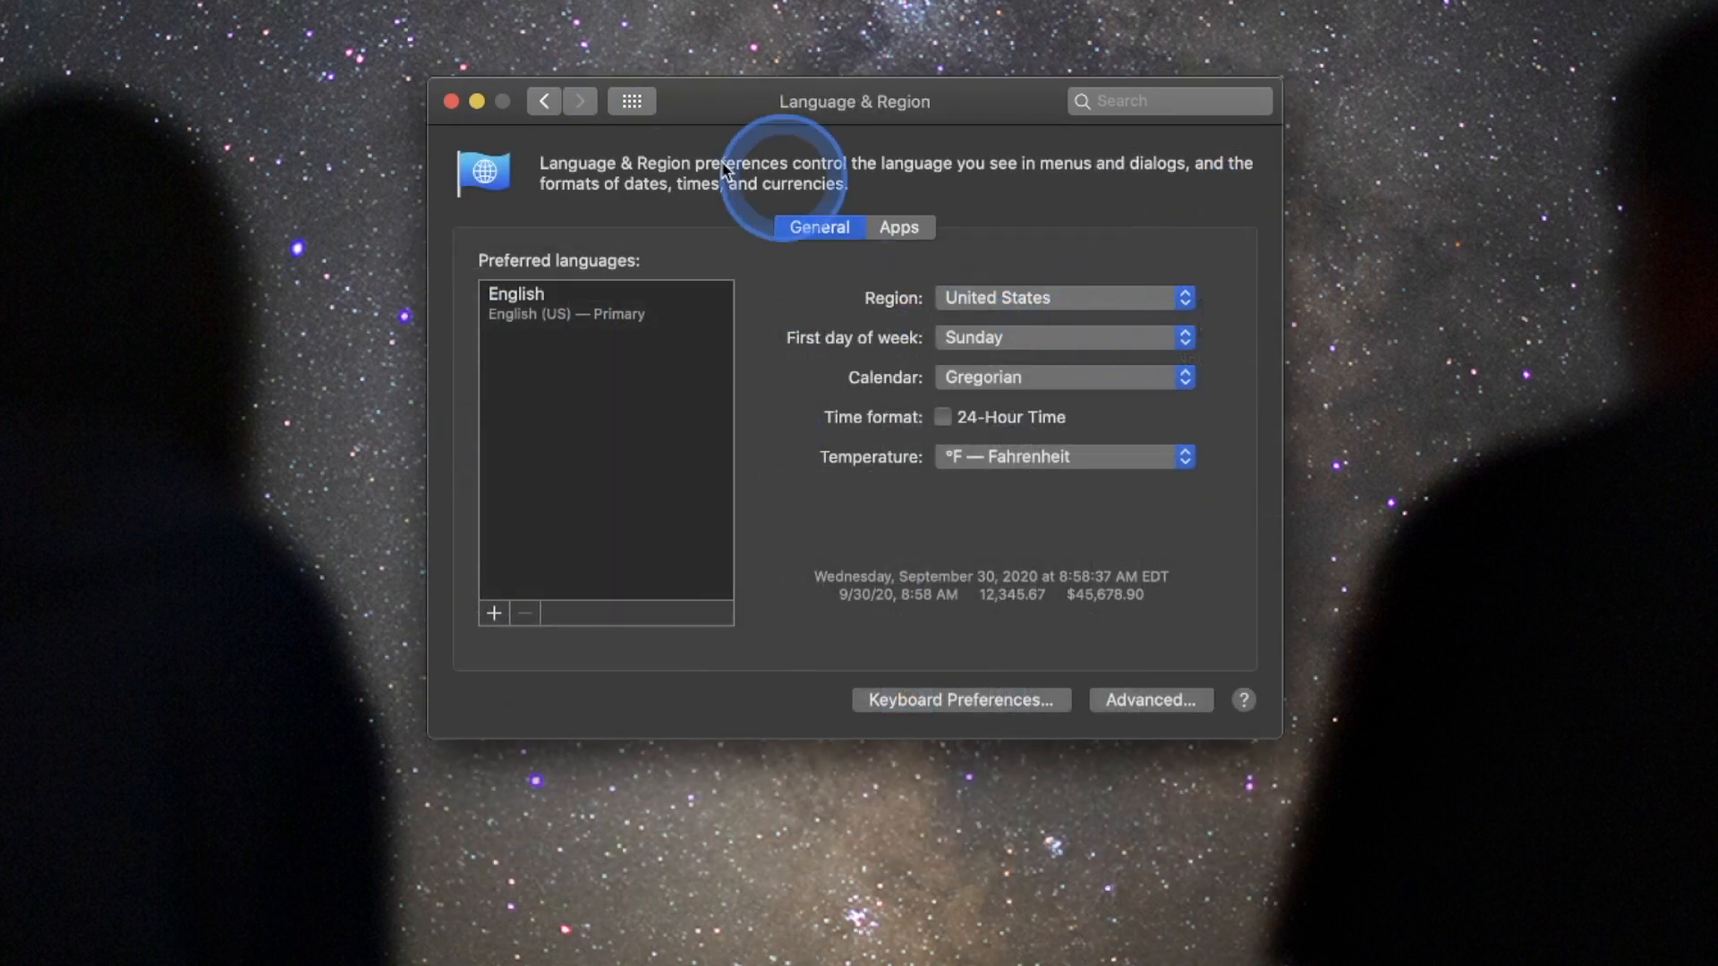
left_click(631, 99)
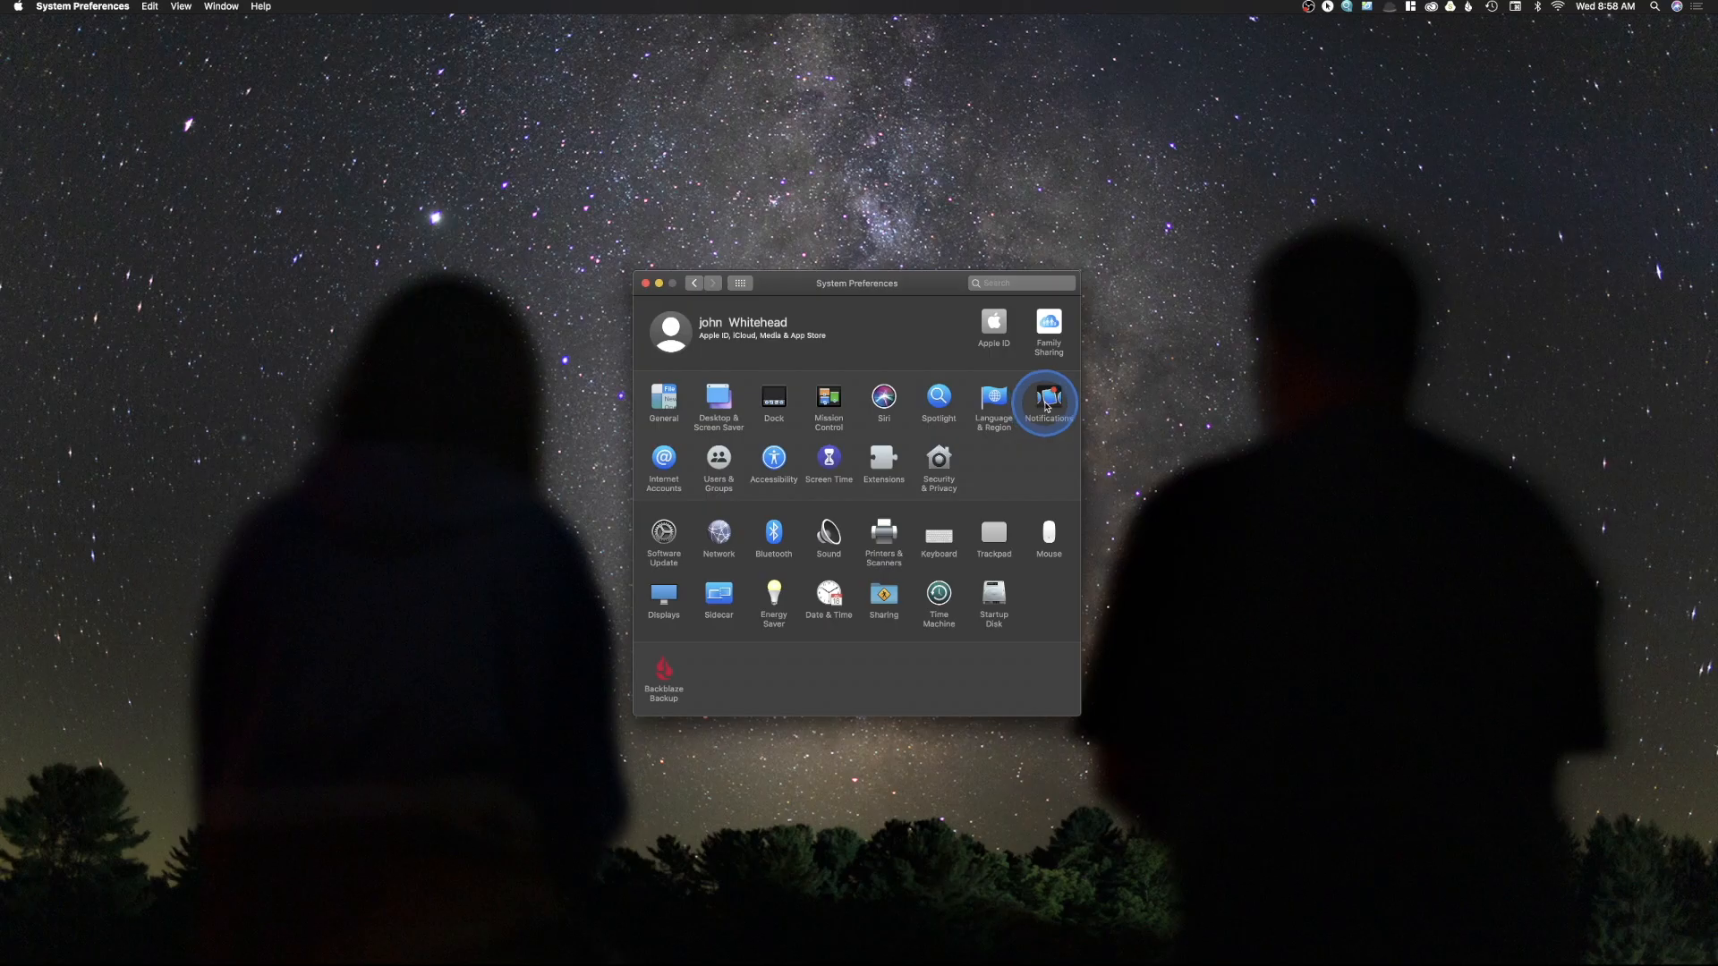
Review the Do Not Disturb settings in the Notifications preferences, opening and closing Notification Center as a demonstration
left_click(1047, 405)
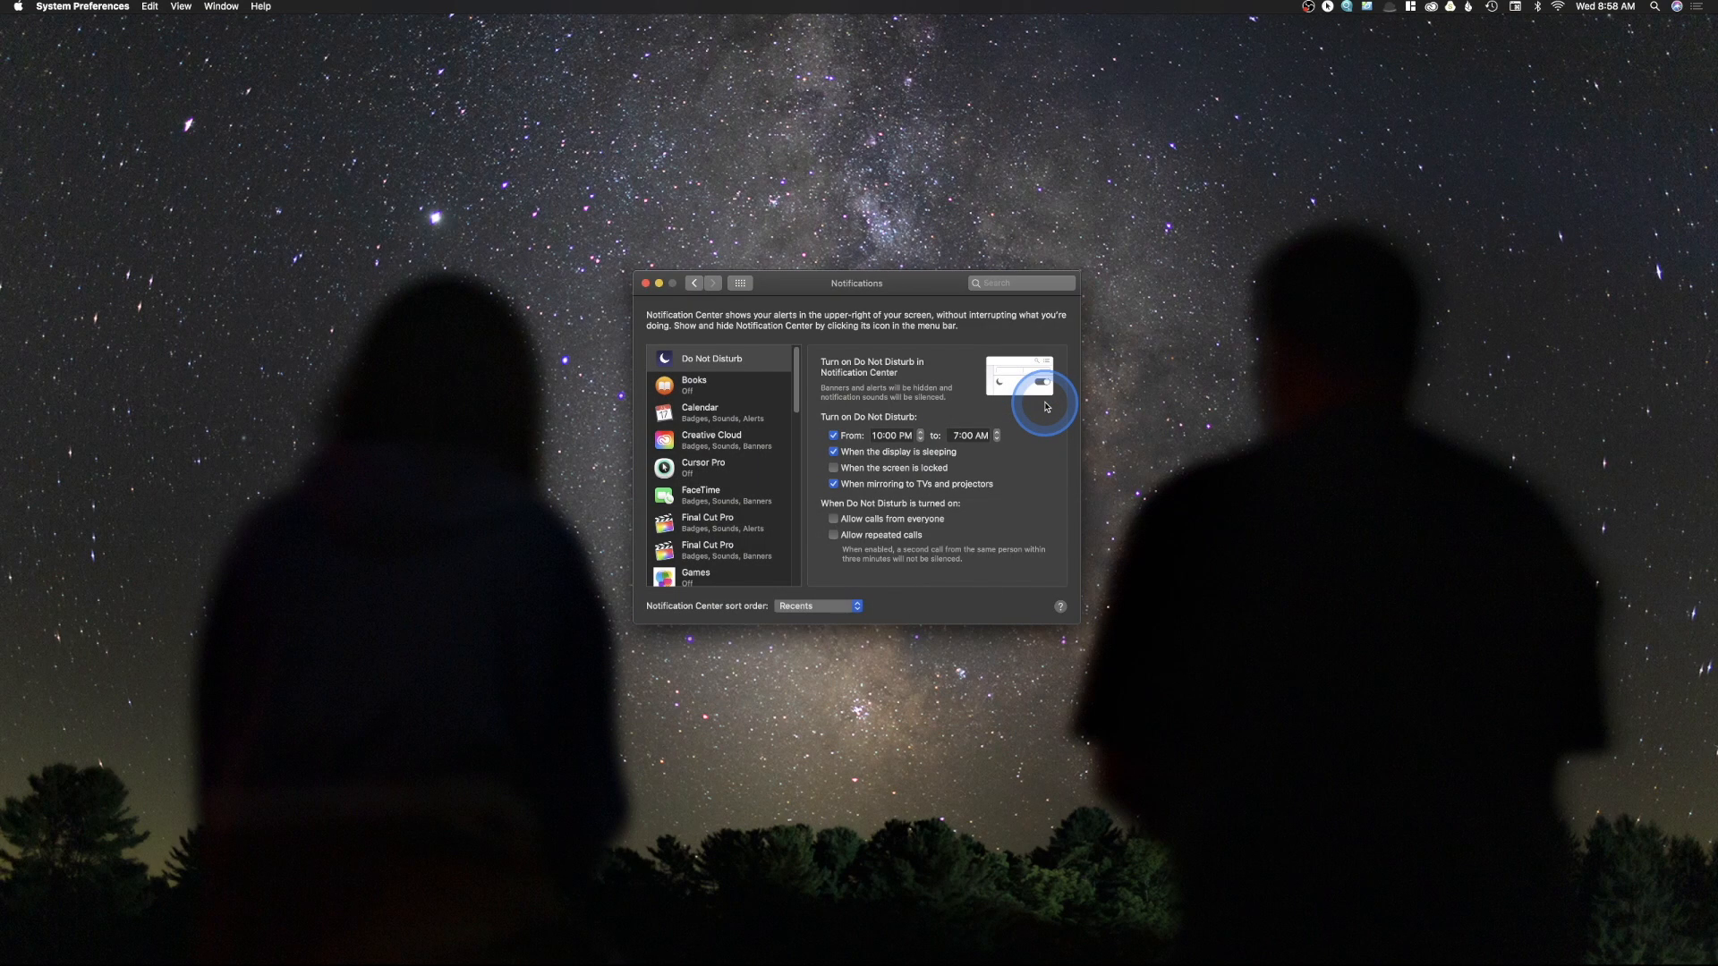
left_click(1697, 7)
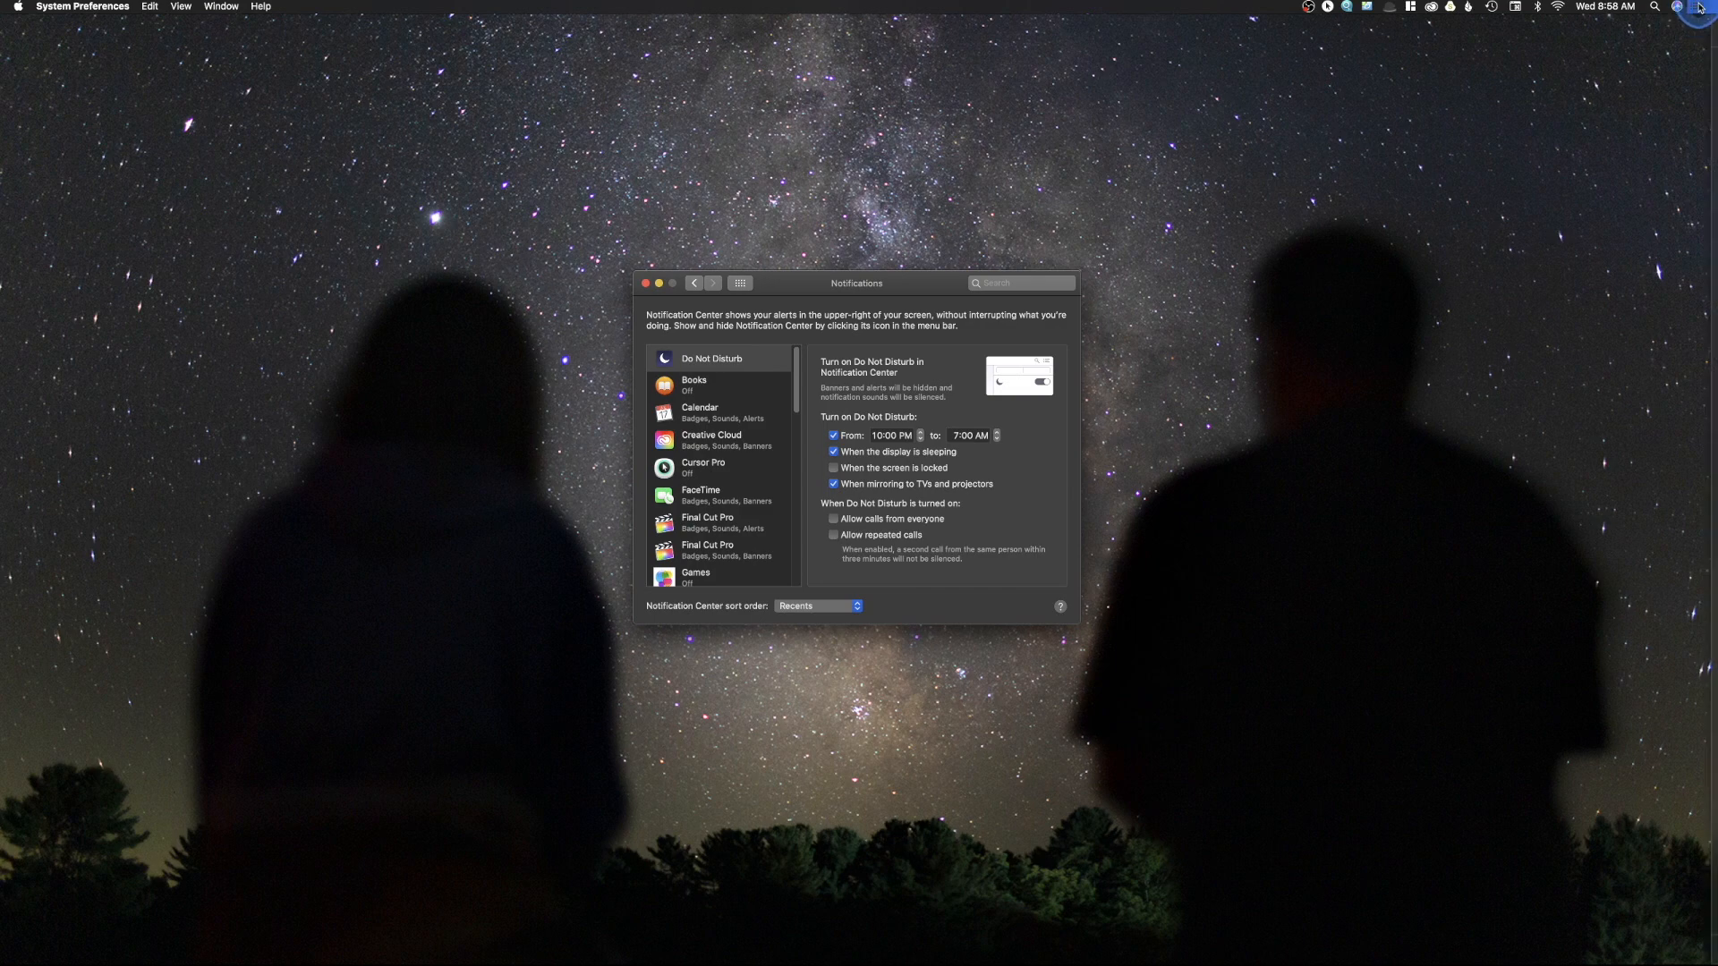
left_click(1697, 6)
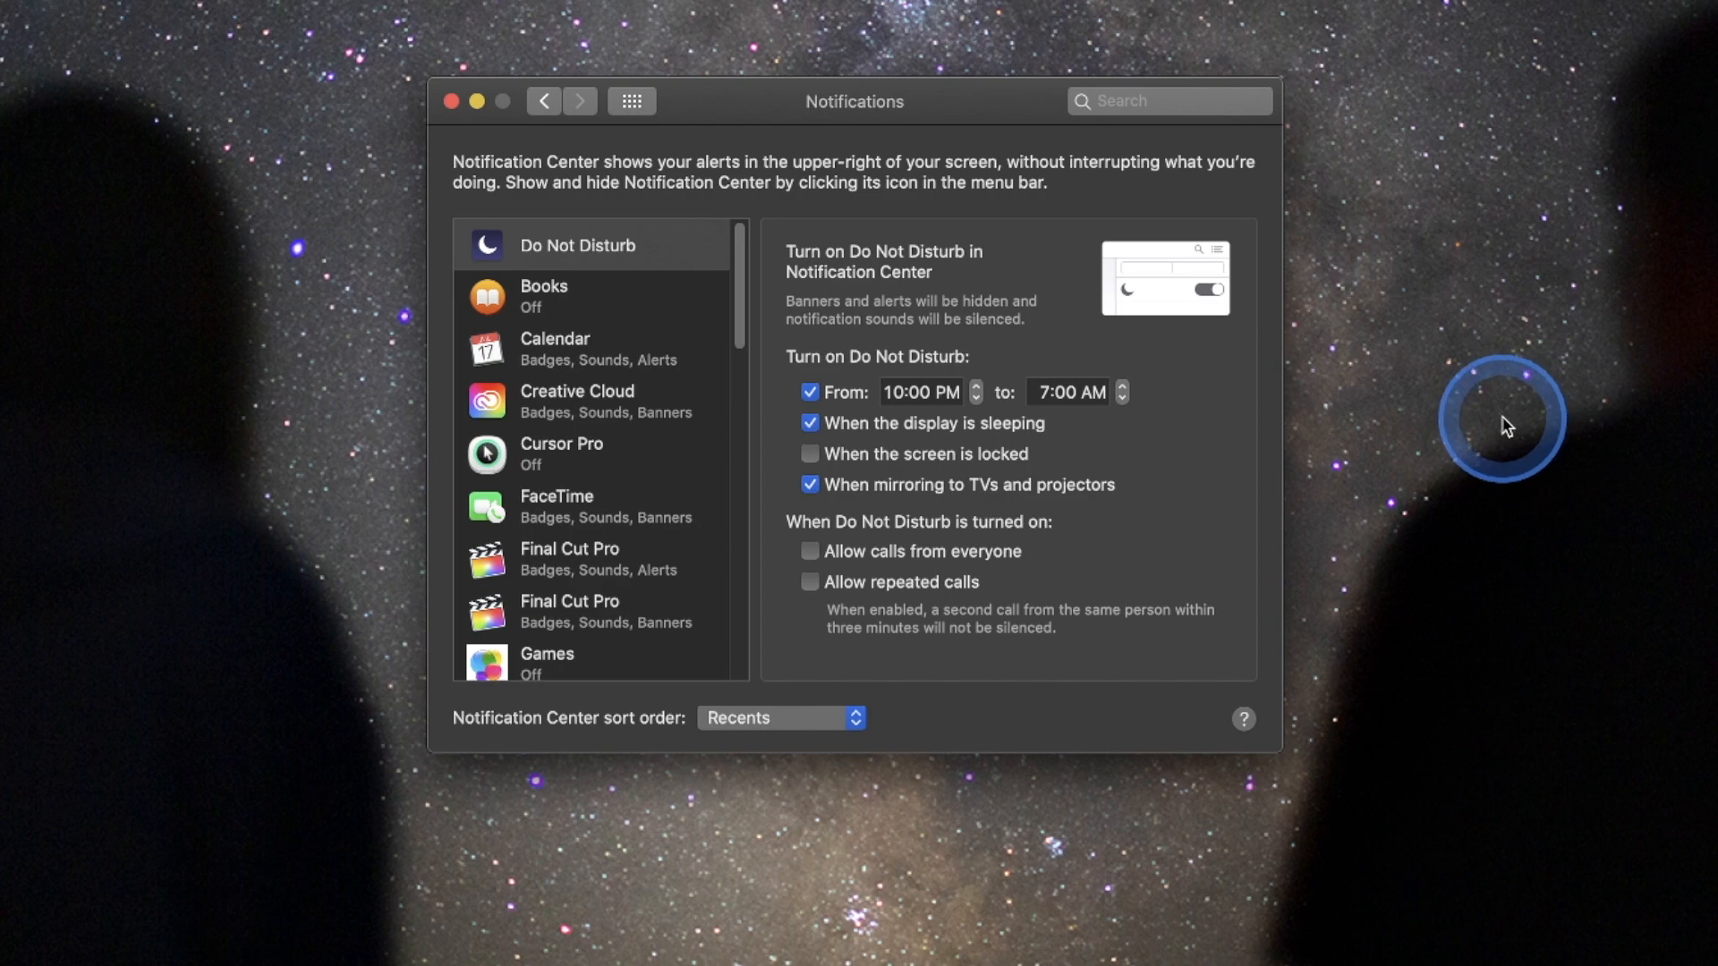
key("super+l")
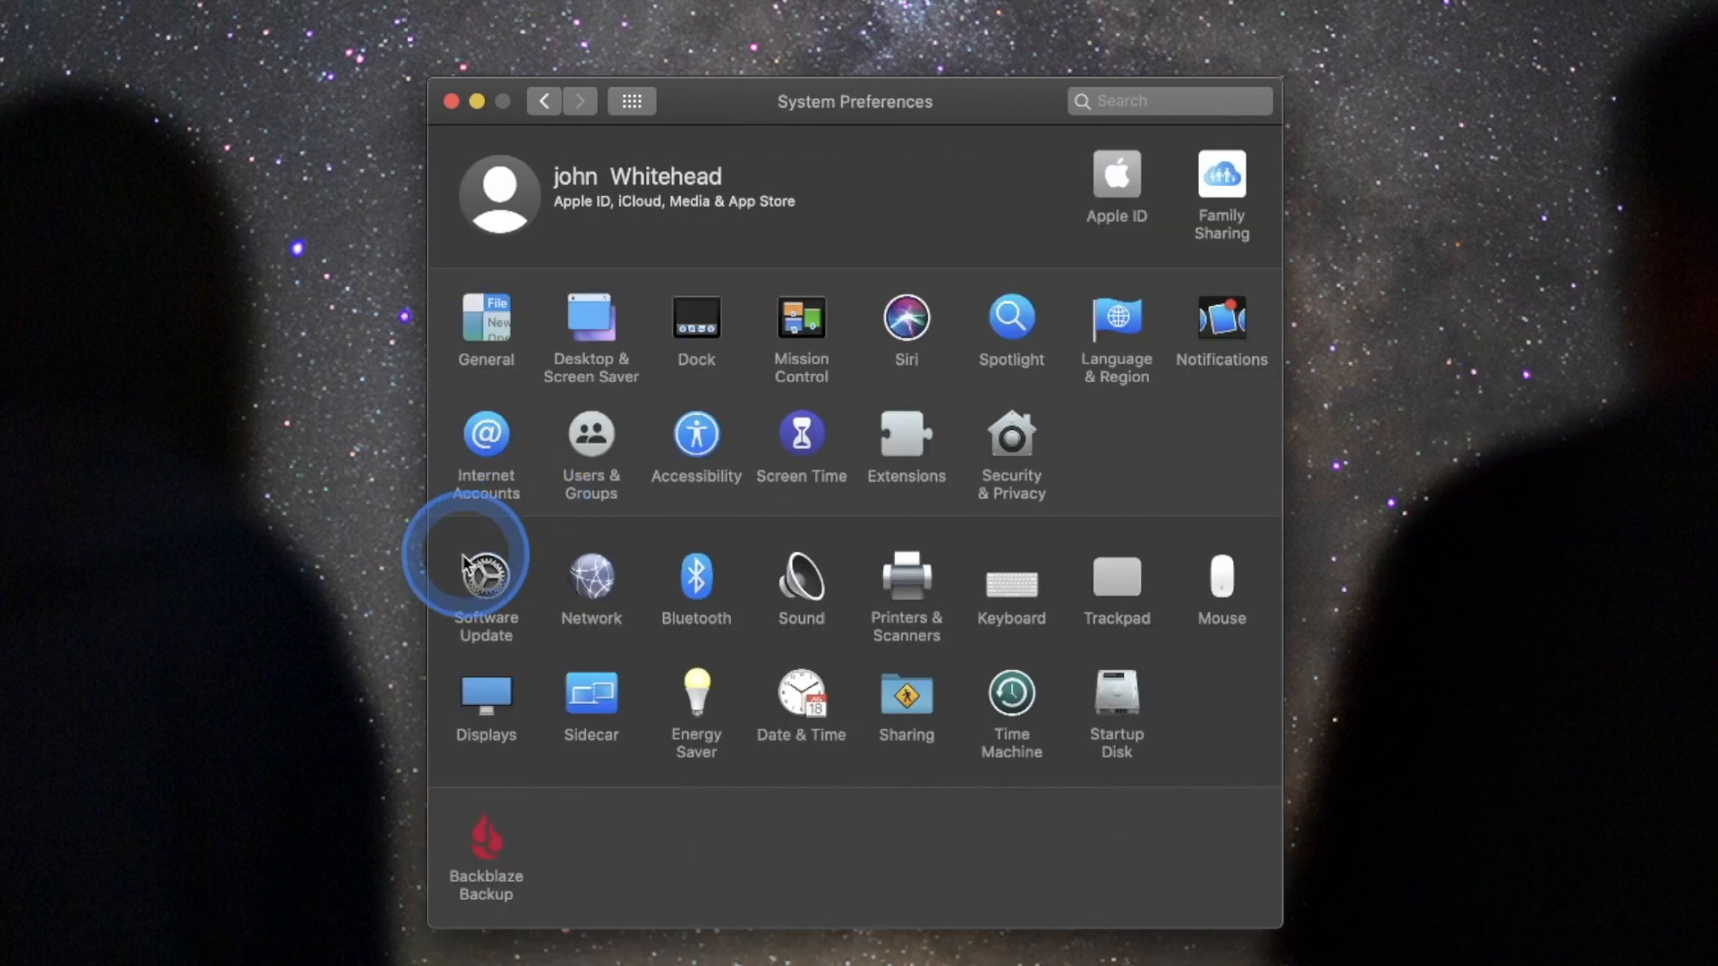
Review the accounts in Internet Accounts and the current user's settings in Users & Groups
left_click(487, 436)
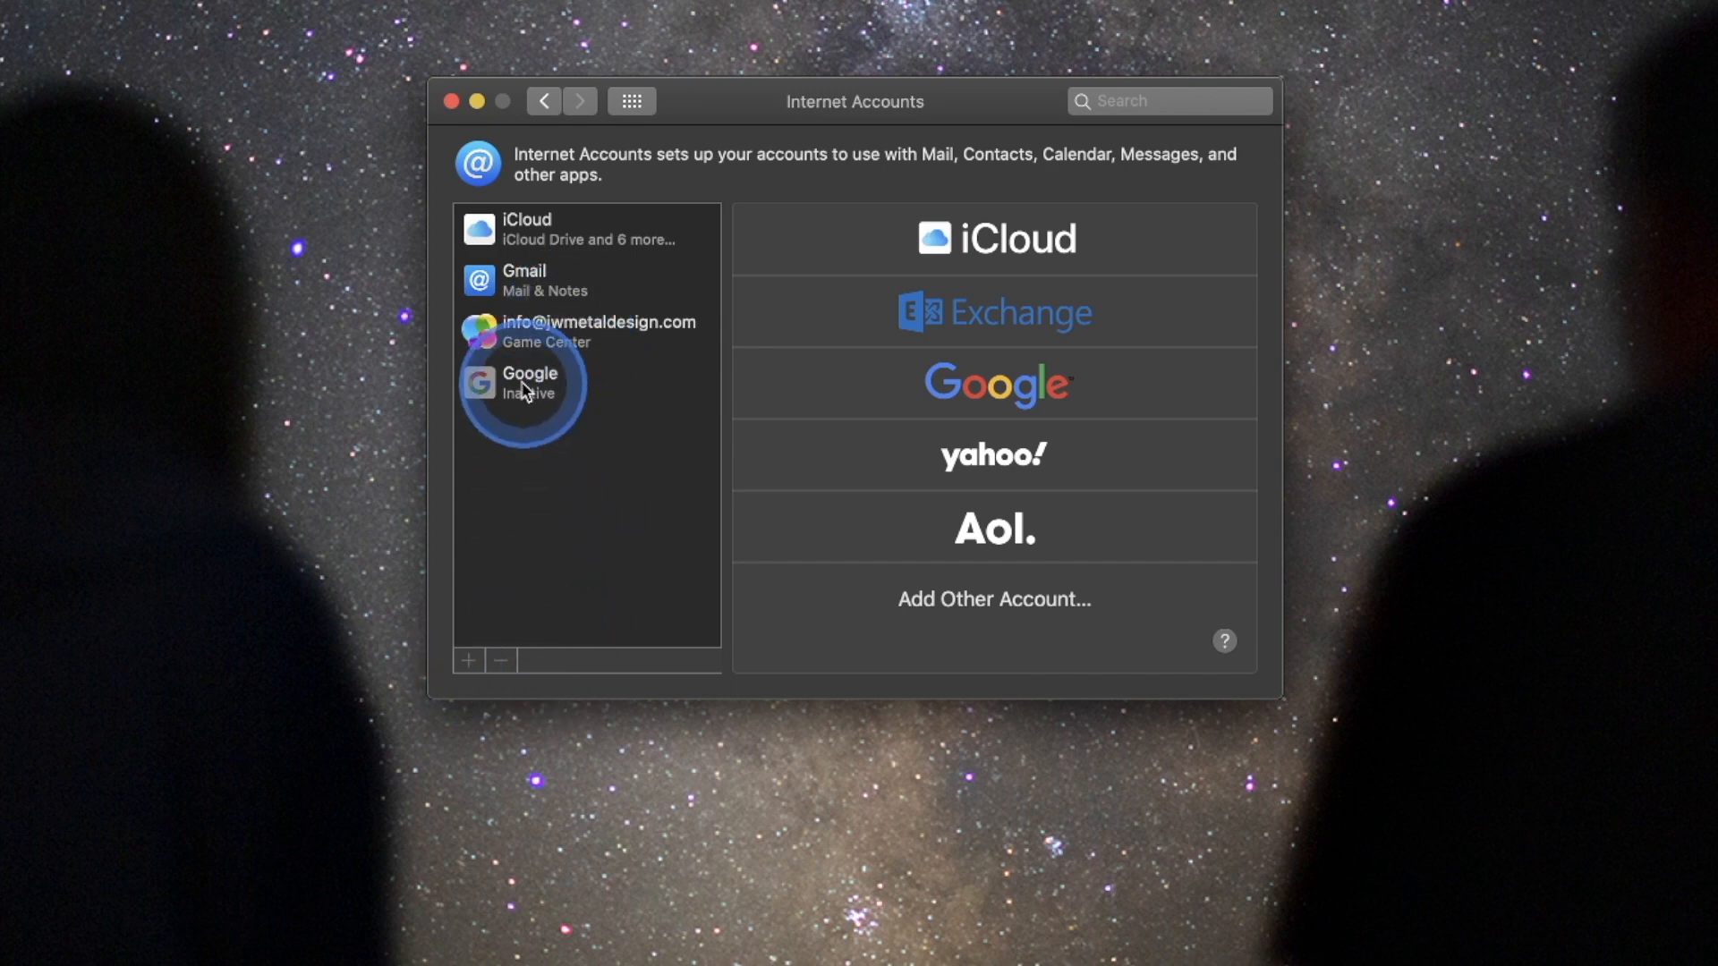
left_click(632, 101)
left_click(589, 436)
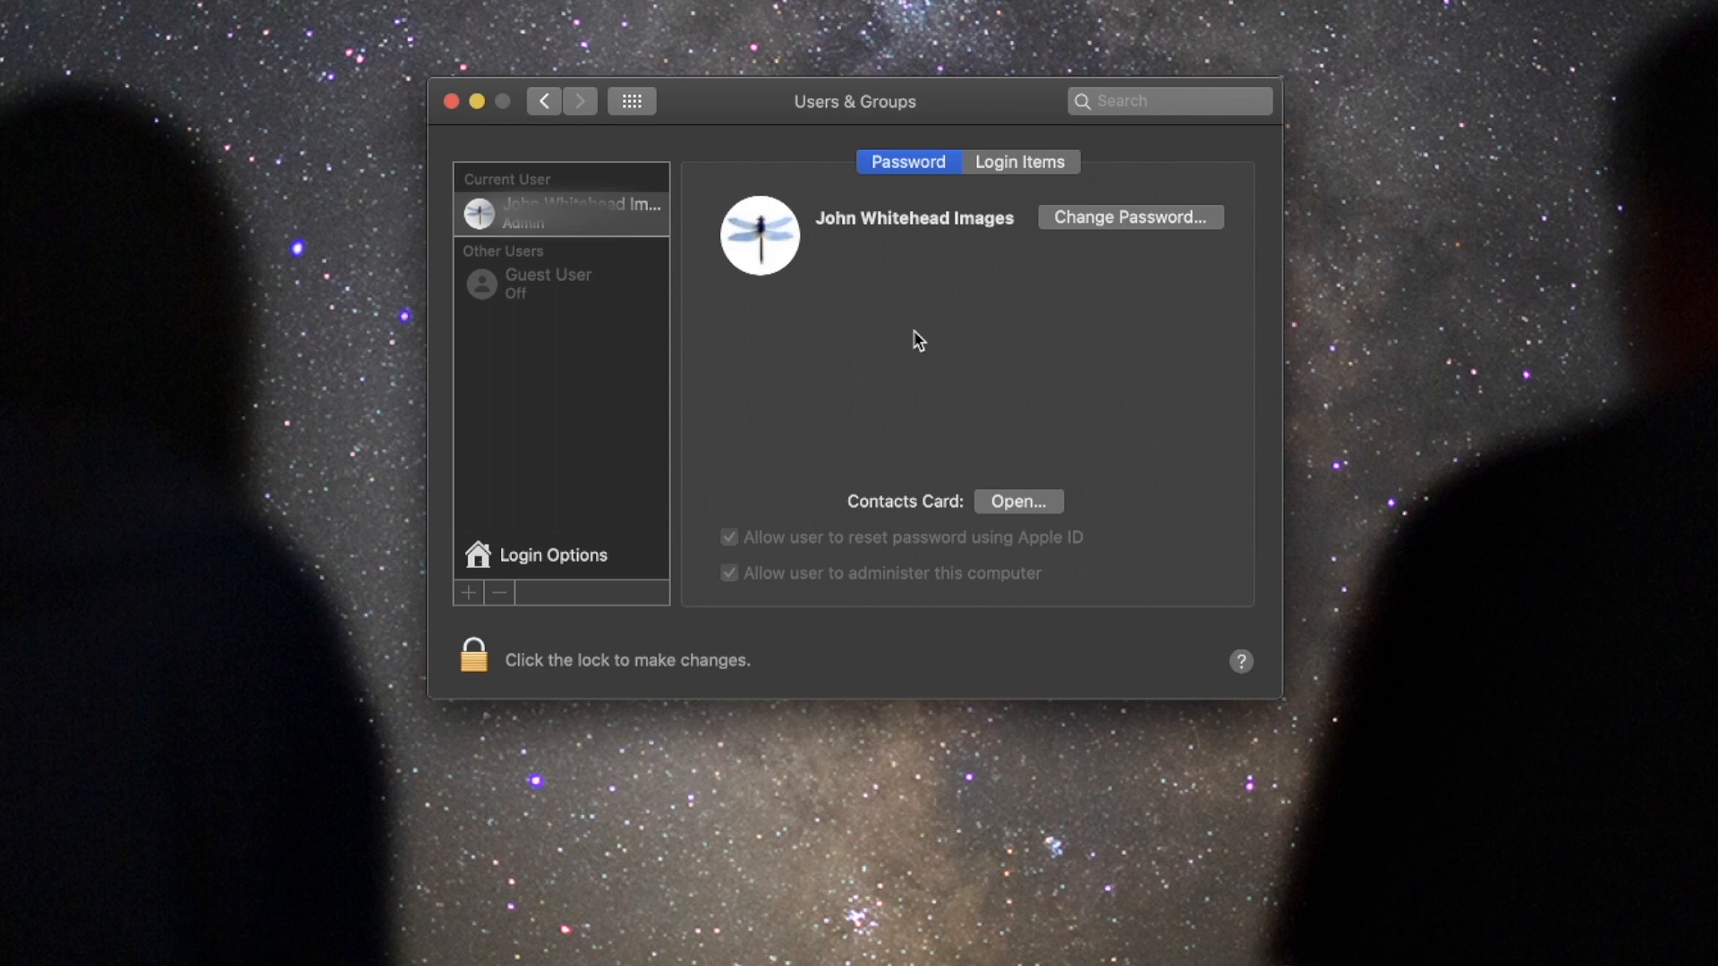
left_click(905, 371)
left_click(632, 101)
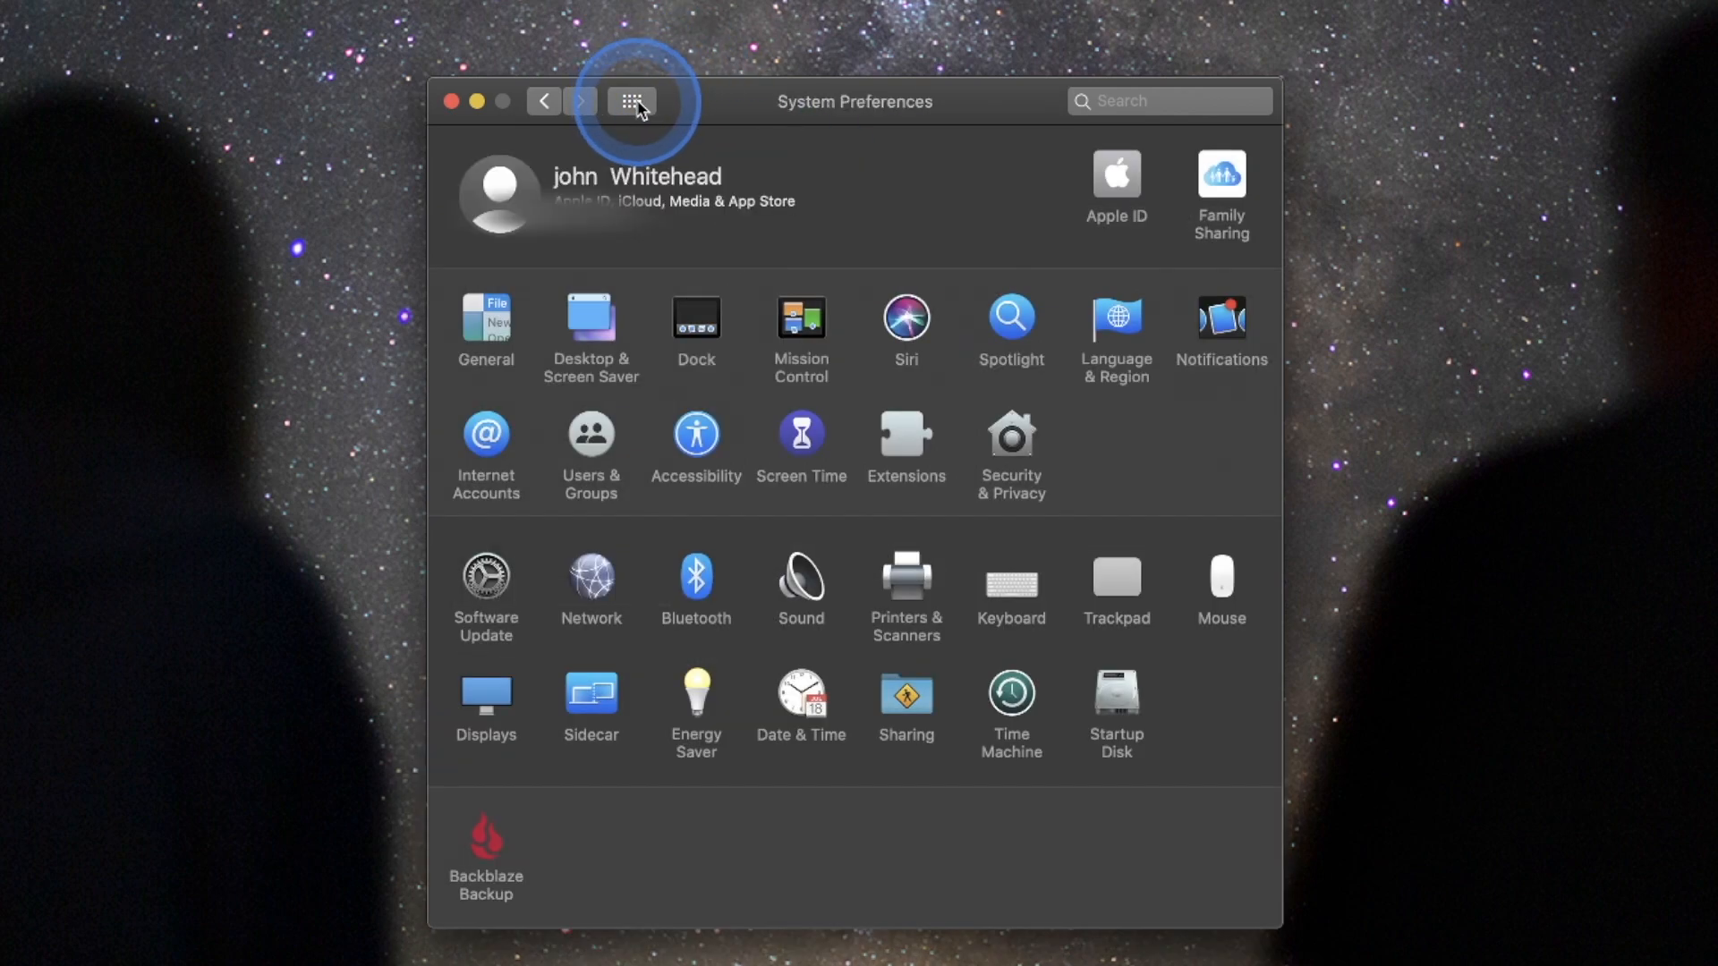
Review the Accessibility overview and the Screen Time introduction without setting up Screen Time
left_click(696, 431)
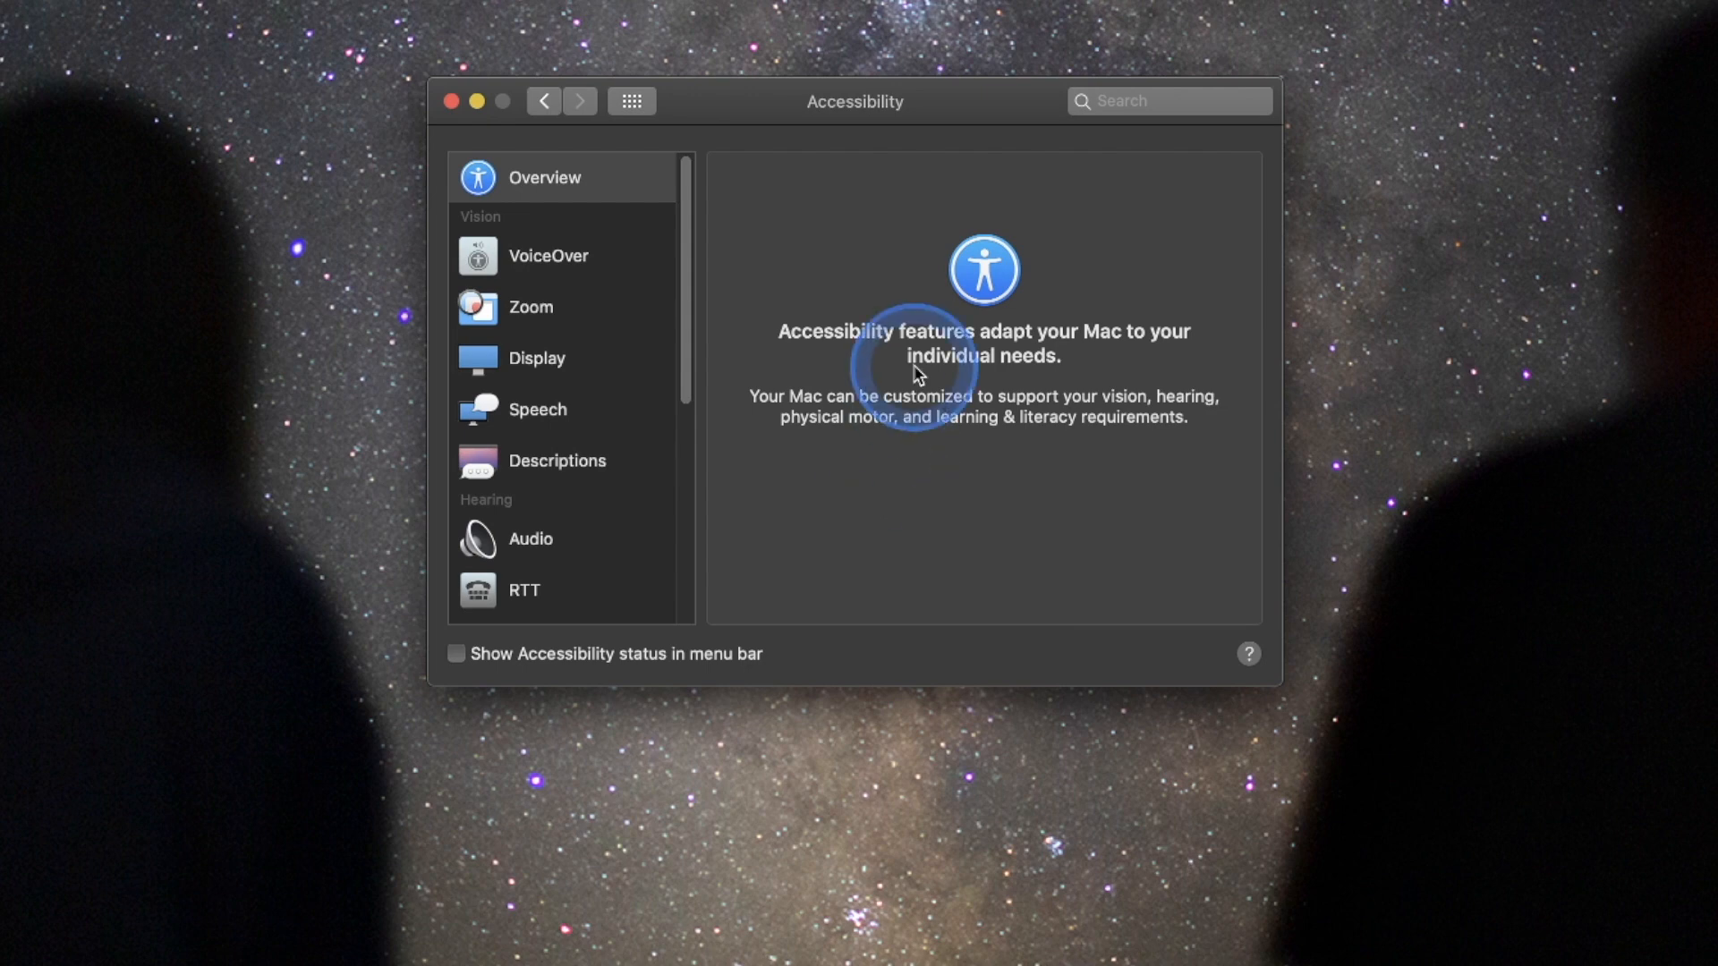
left_click(632, 101)
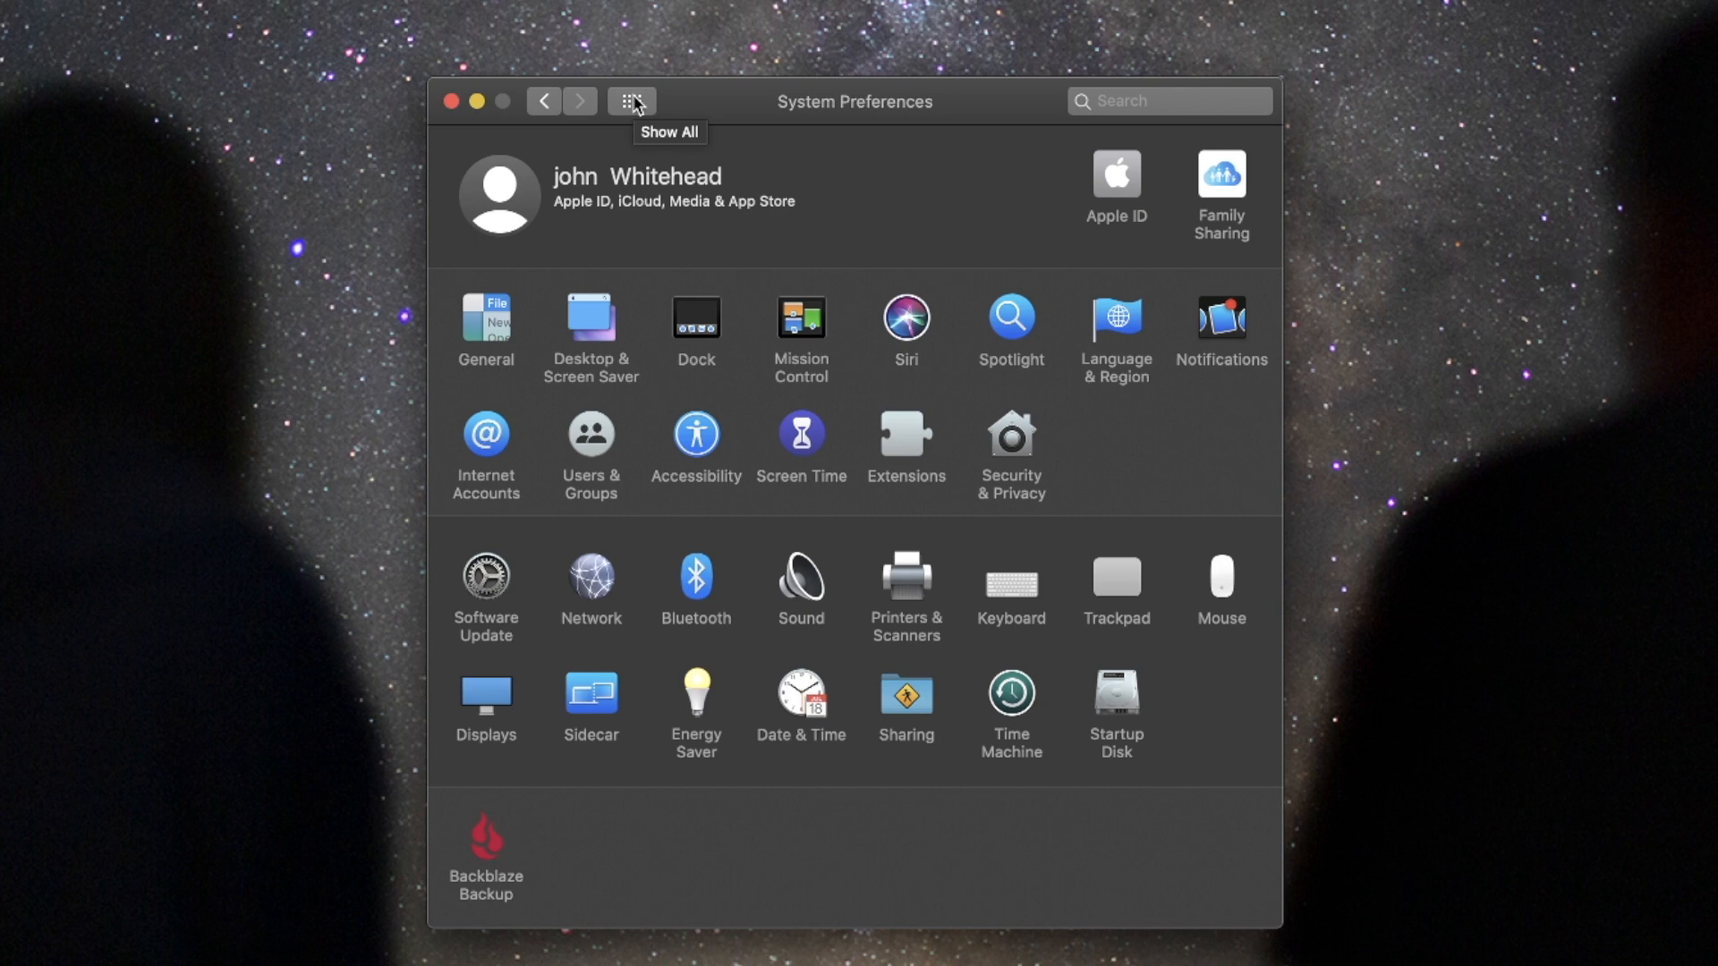
left_click(803, 438)
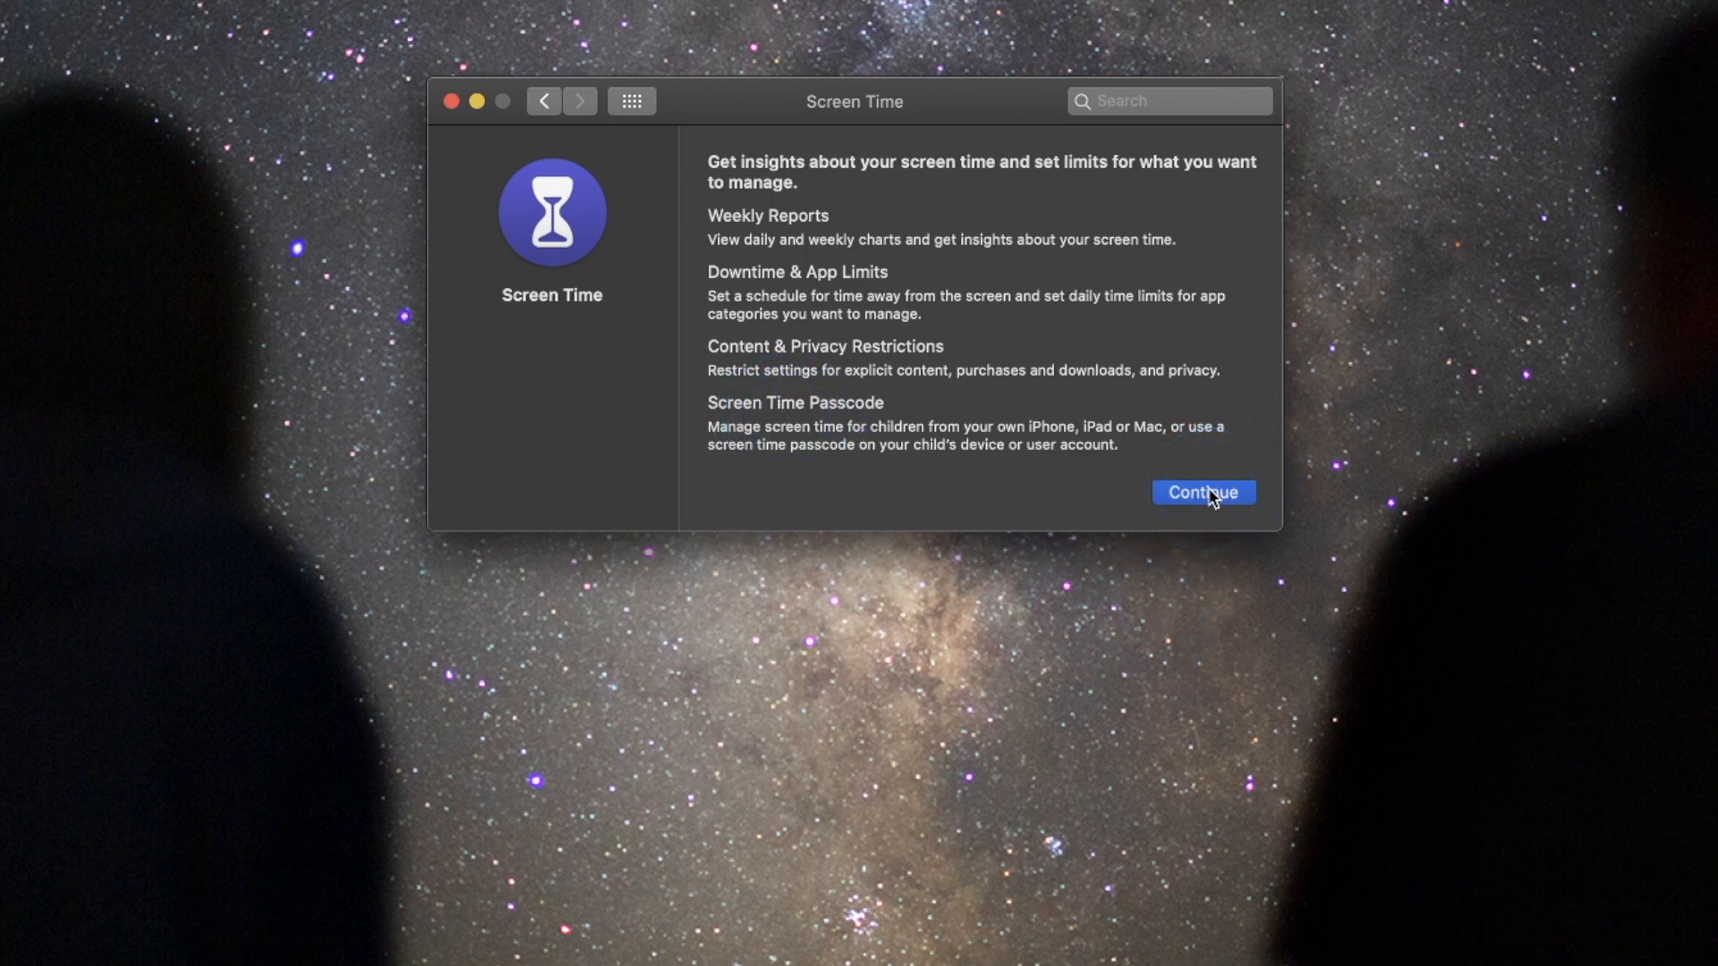
left_click(625, 104)
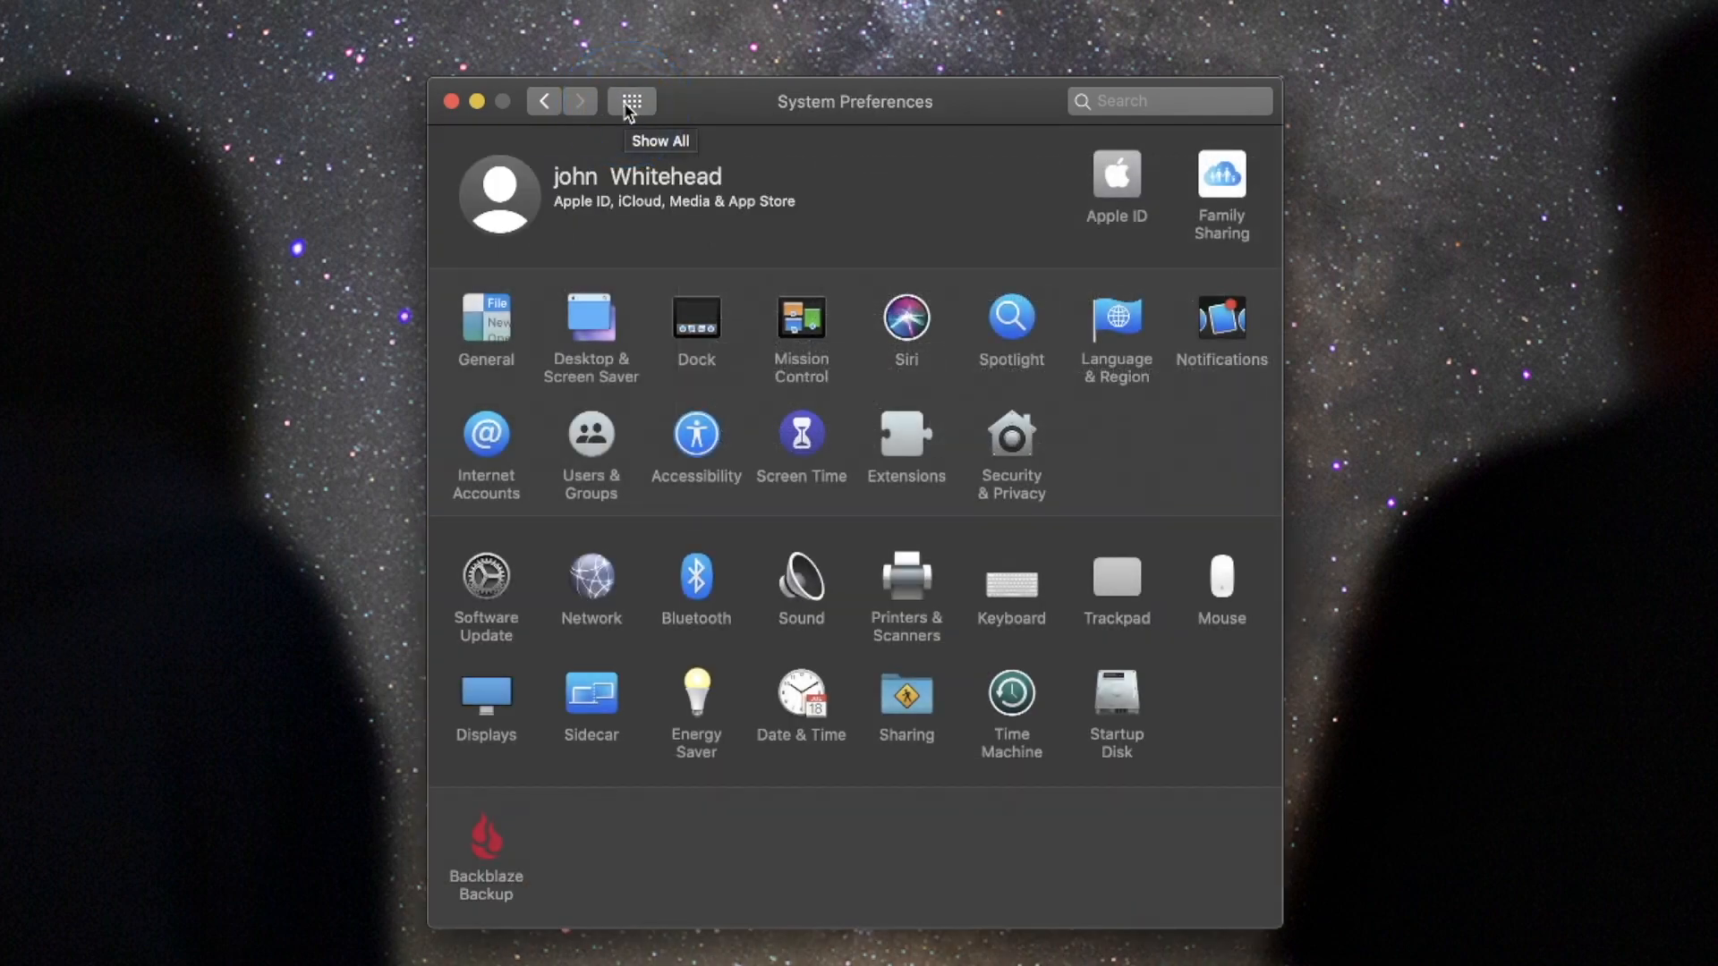
Review the installed third-party extensions, and open the Location Services privacy settings in Security & Privacy
left_click(907, 438)
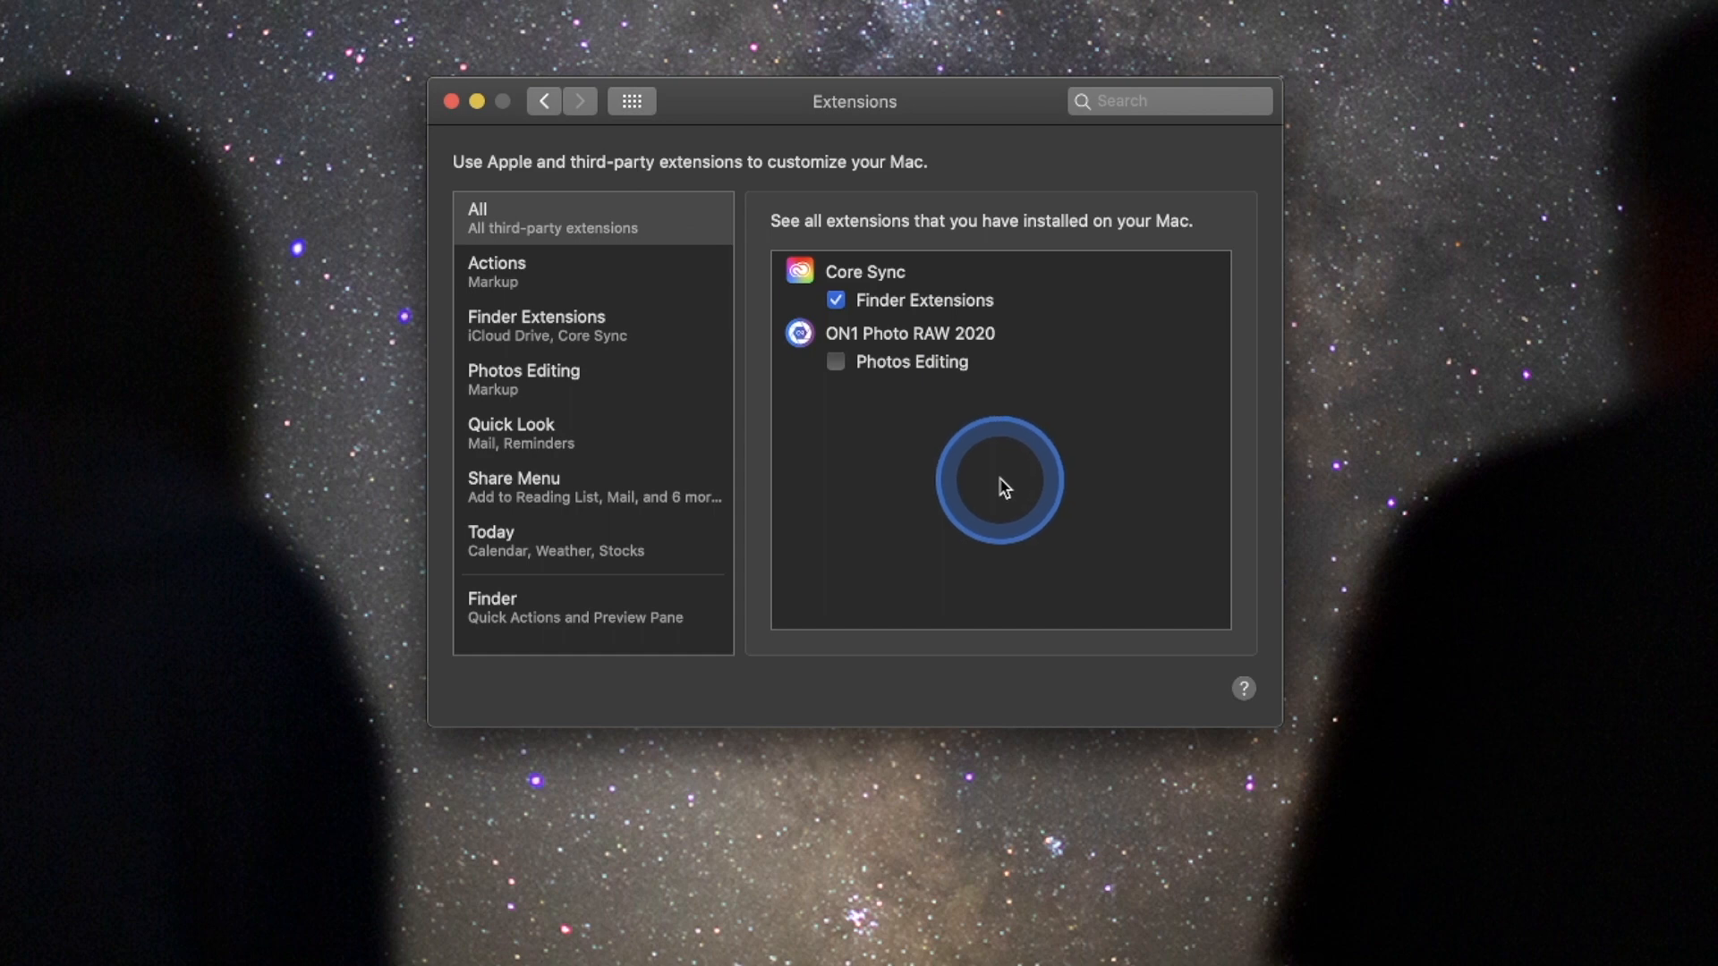
left_click(635, 103)
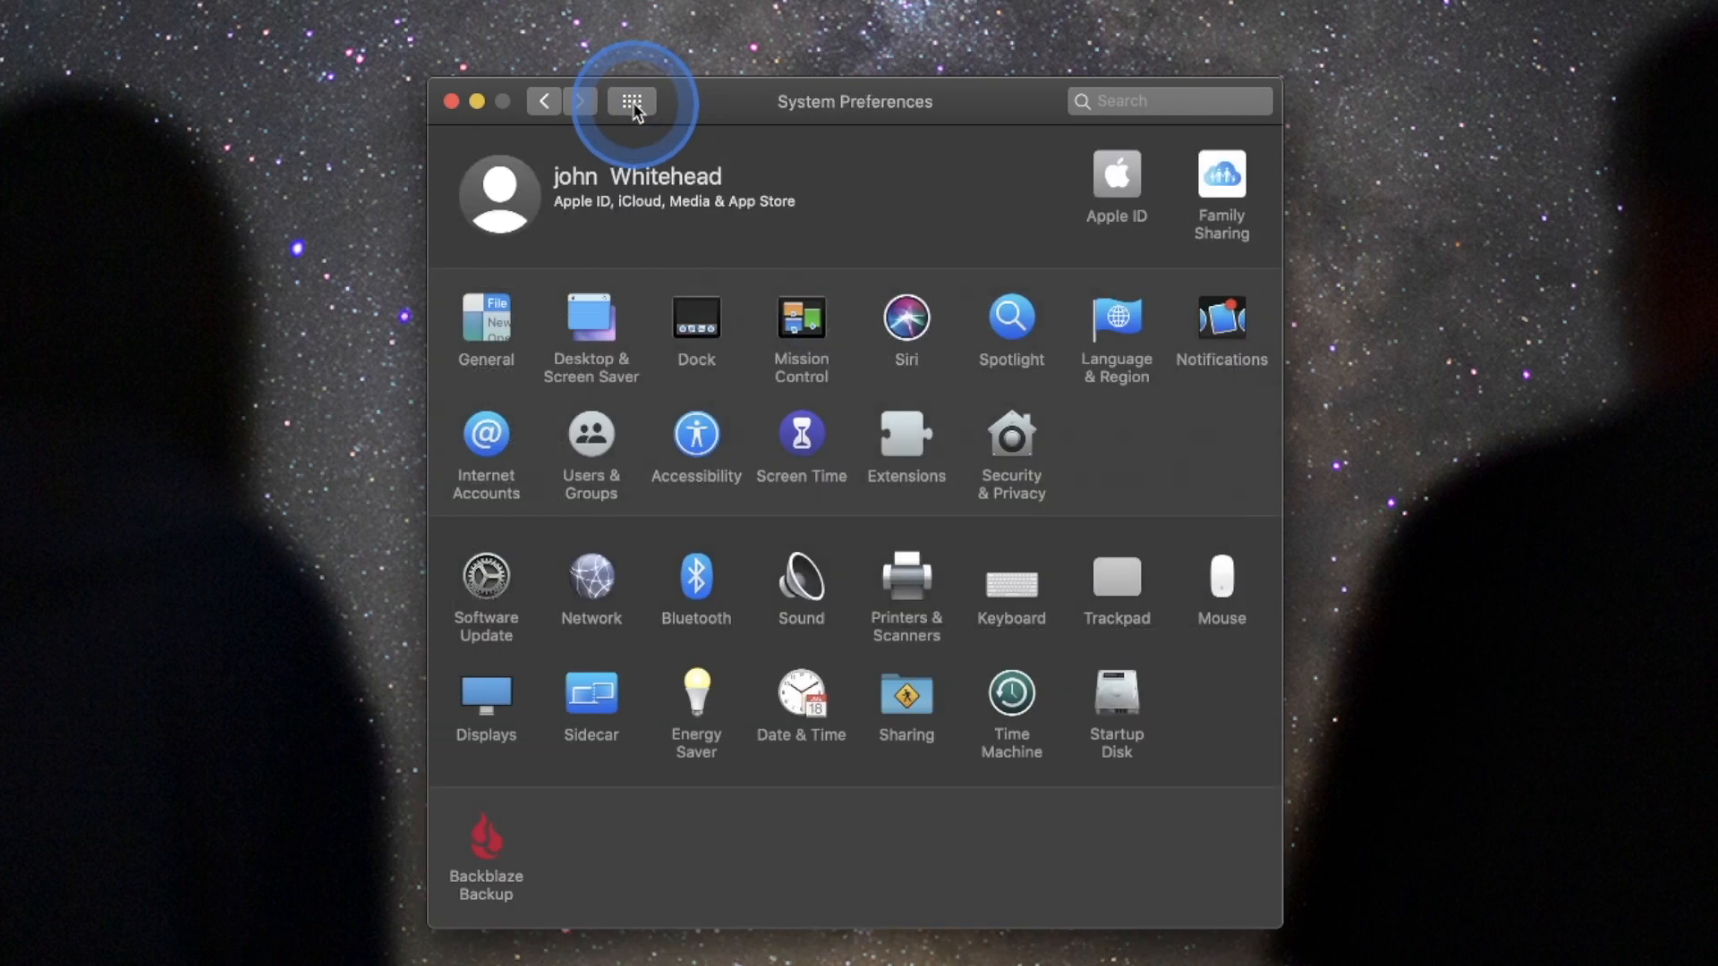
left_click(1014, 443)
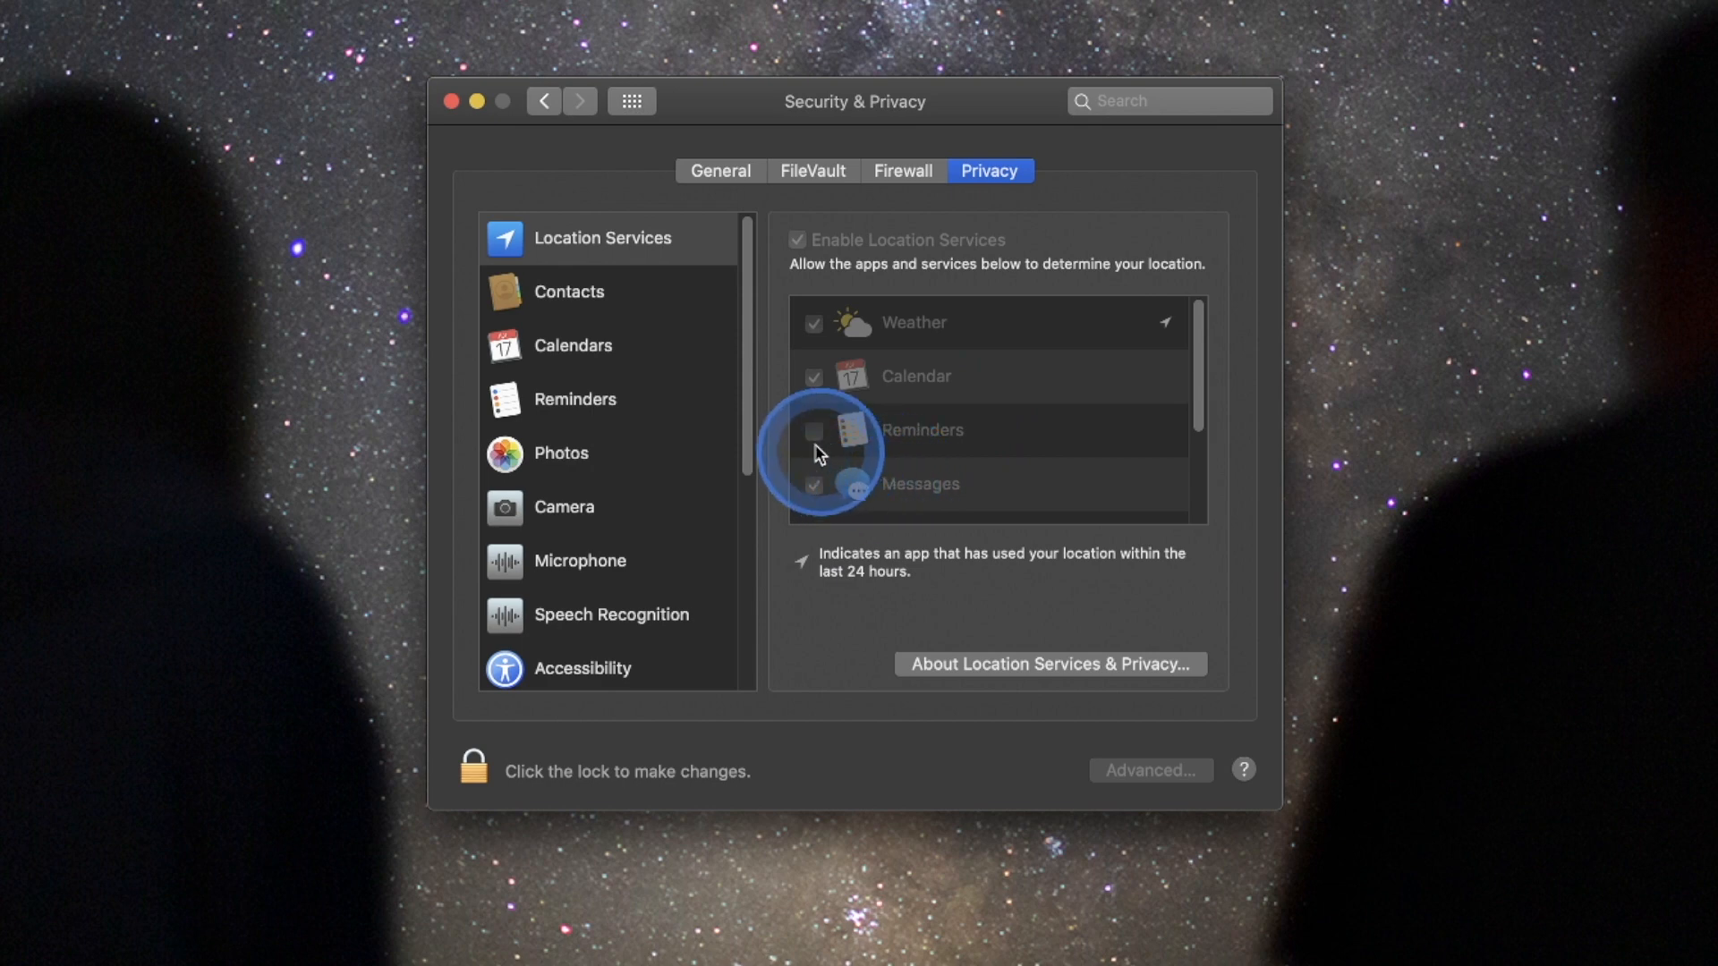
Review which apps are allowed to access the microphone, and look through the remaining privacy categories
scroll(644, 510, "down", 2)
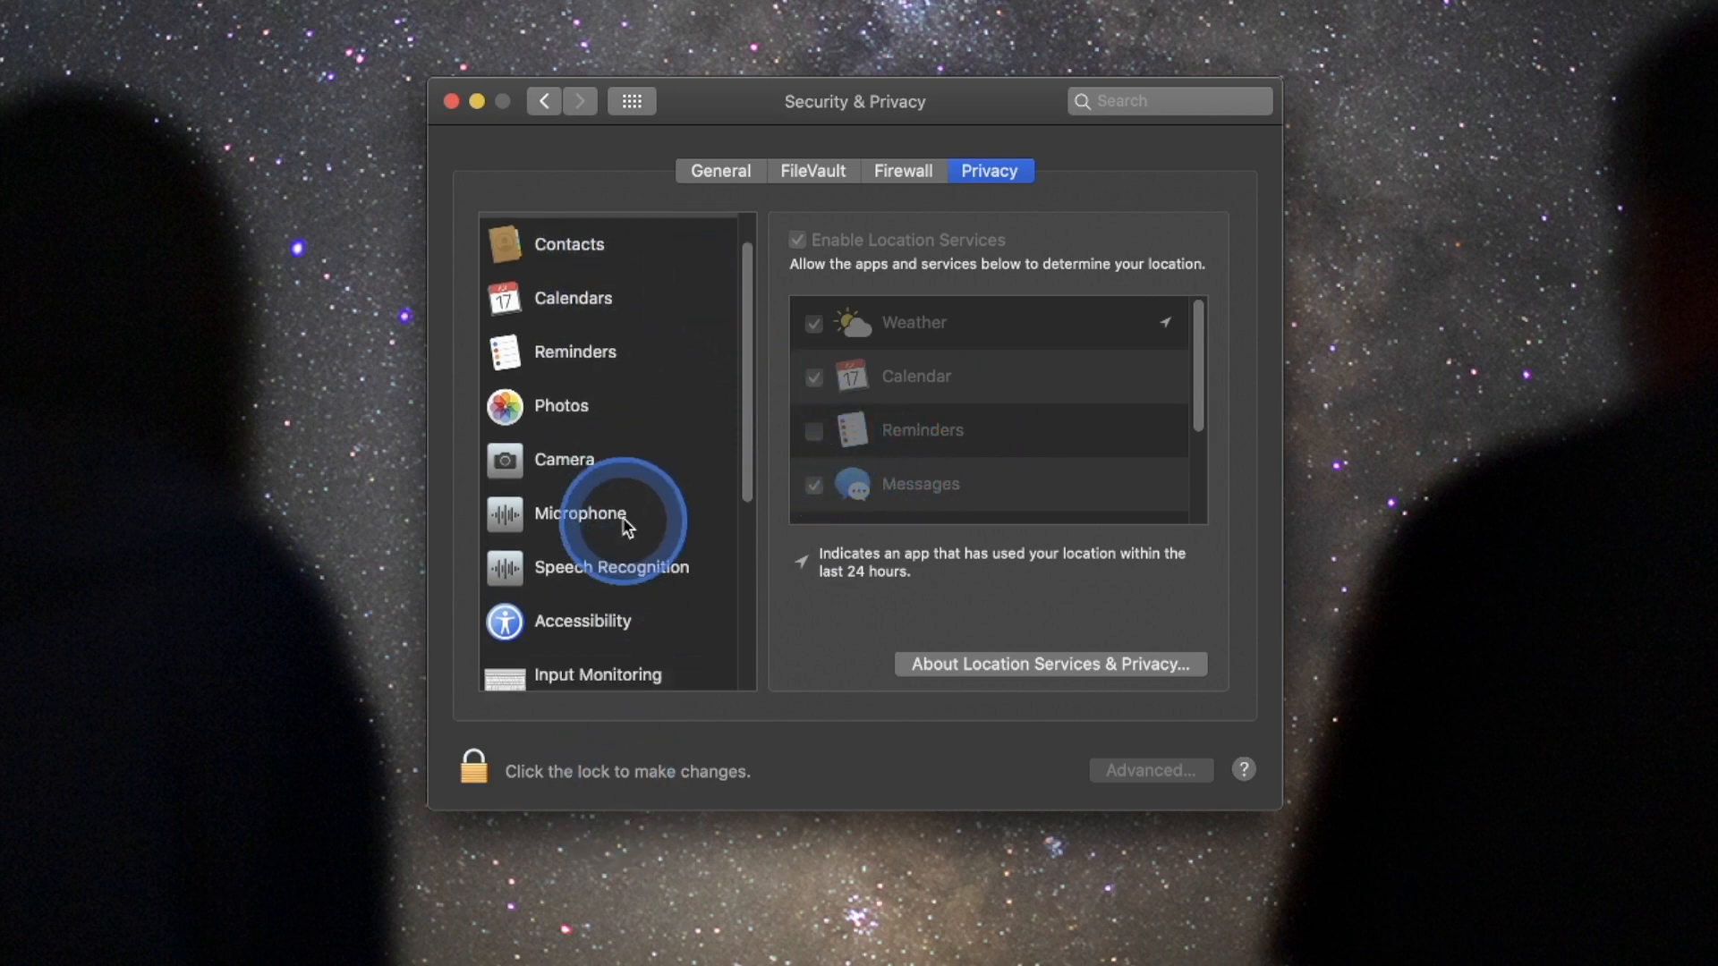
left_click(585, 483)
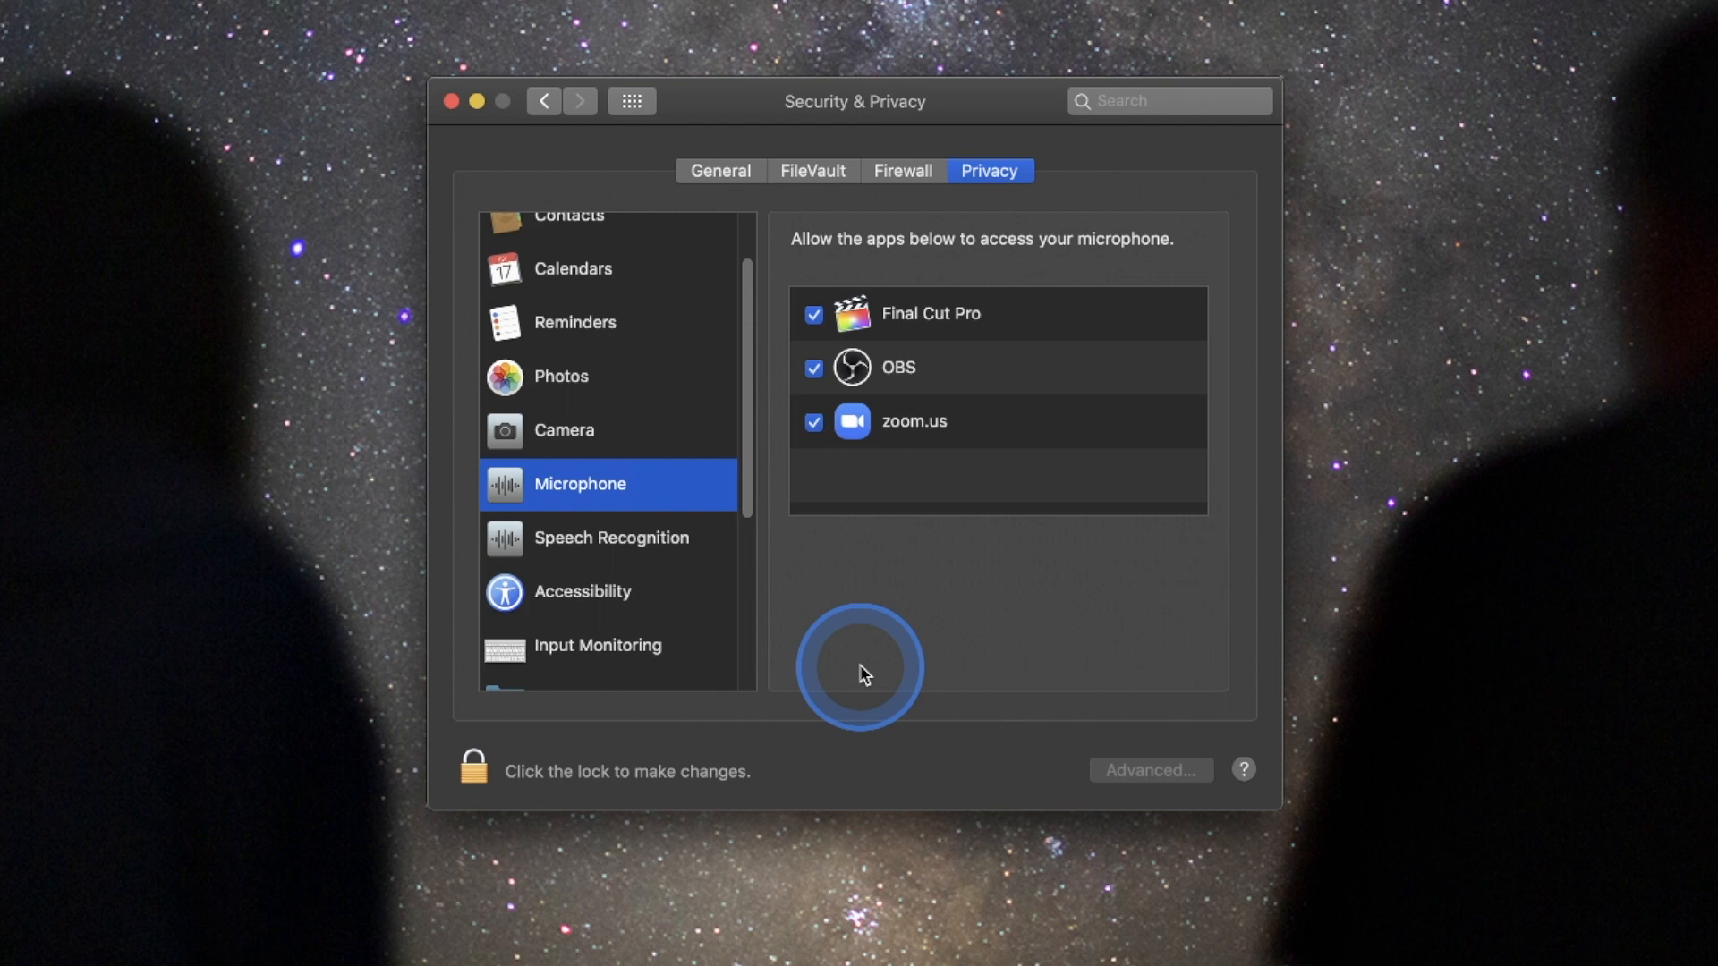
scroll(570, 492, "down", 5)
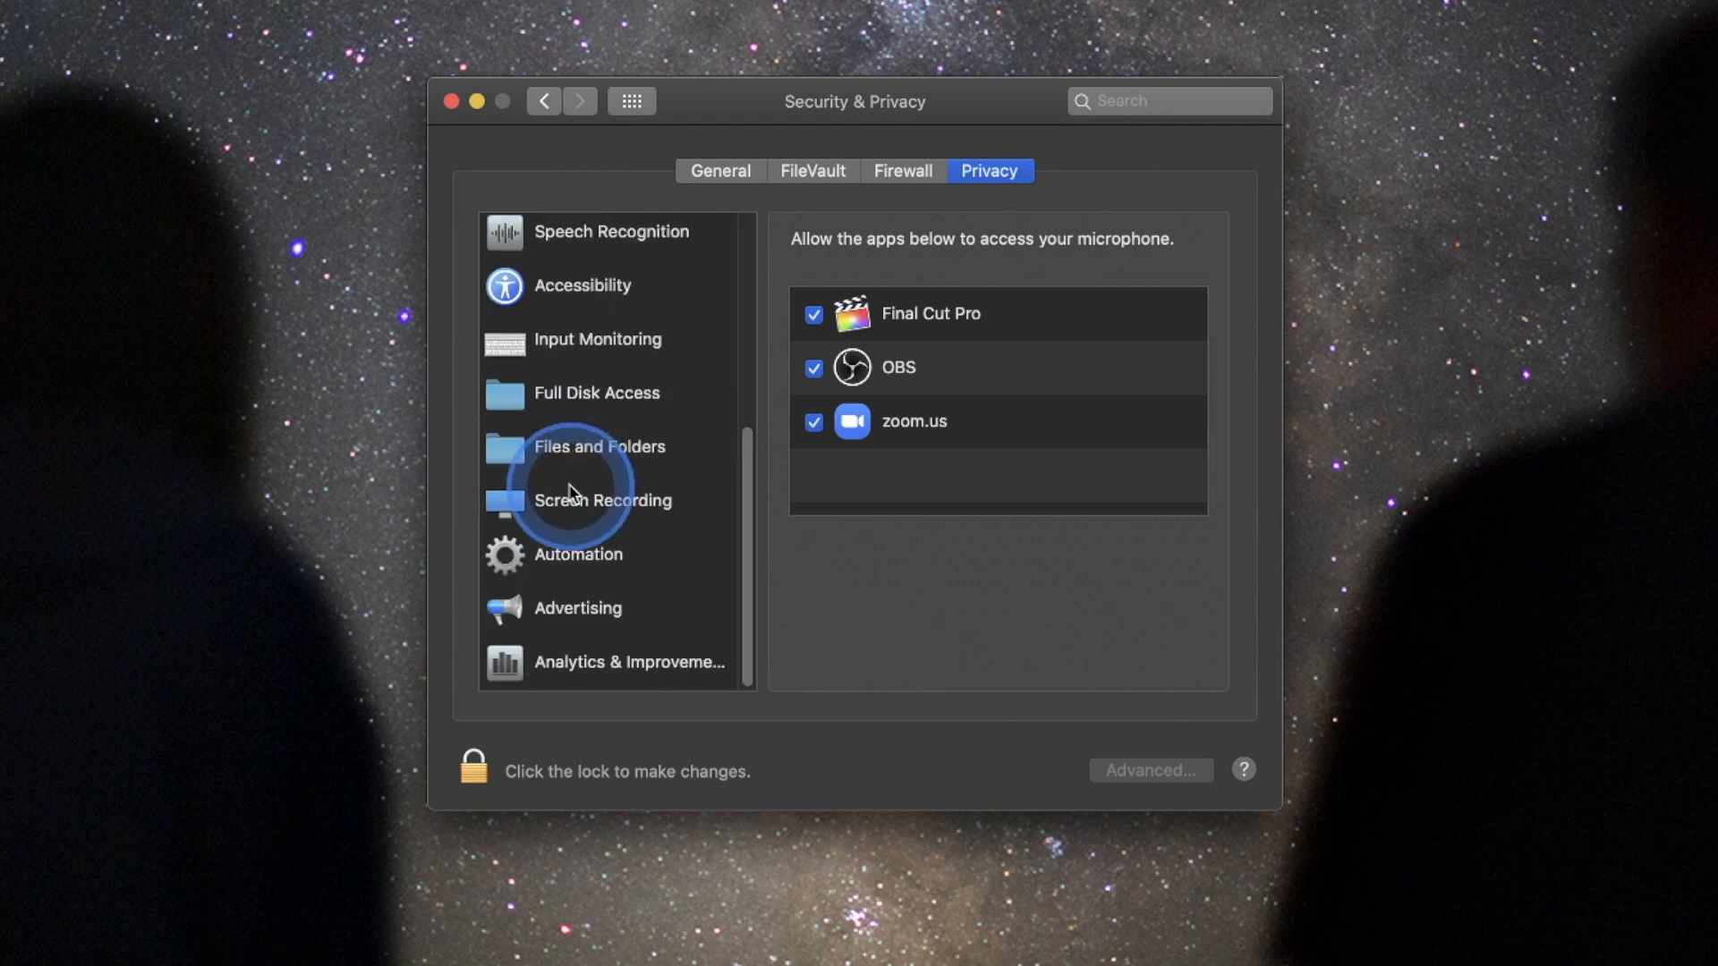
scroll(639, 529, "up", 5)
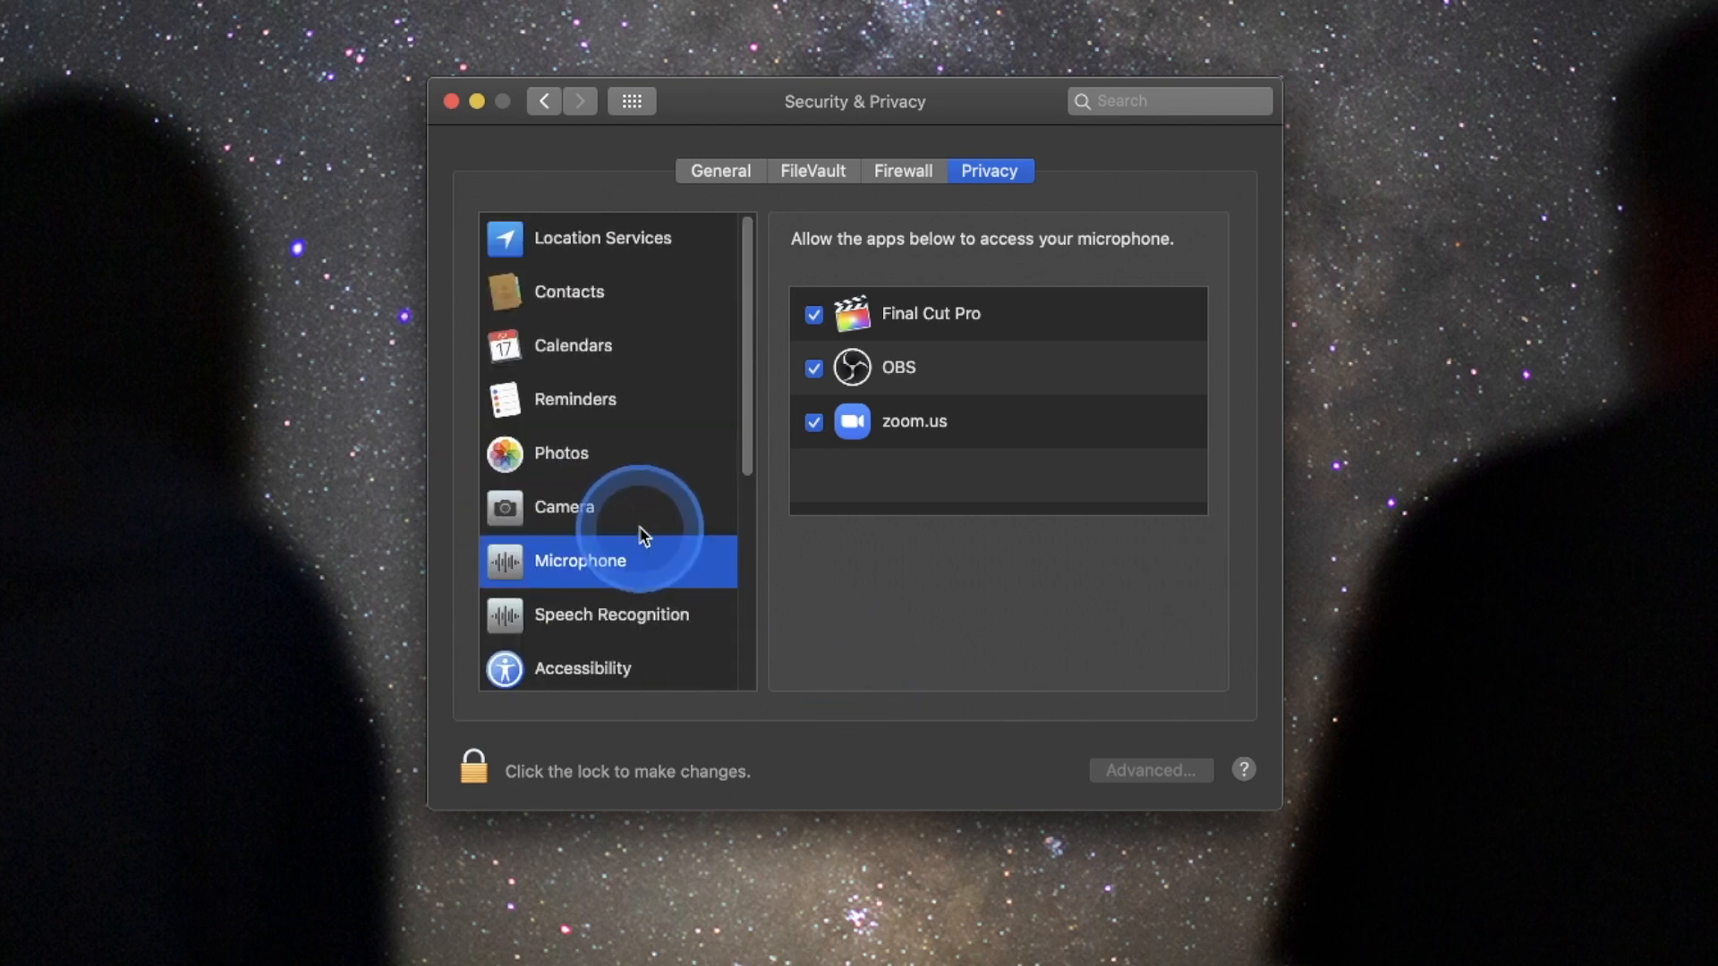
Leave Security & Privacy and open the Software Update preferences to check the update status
left_click(633, 100)
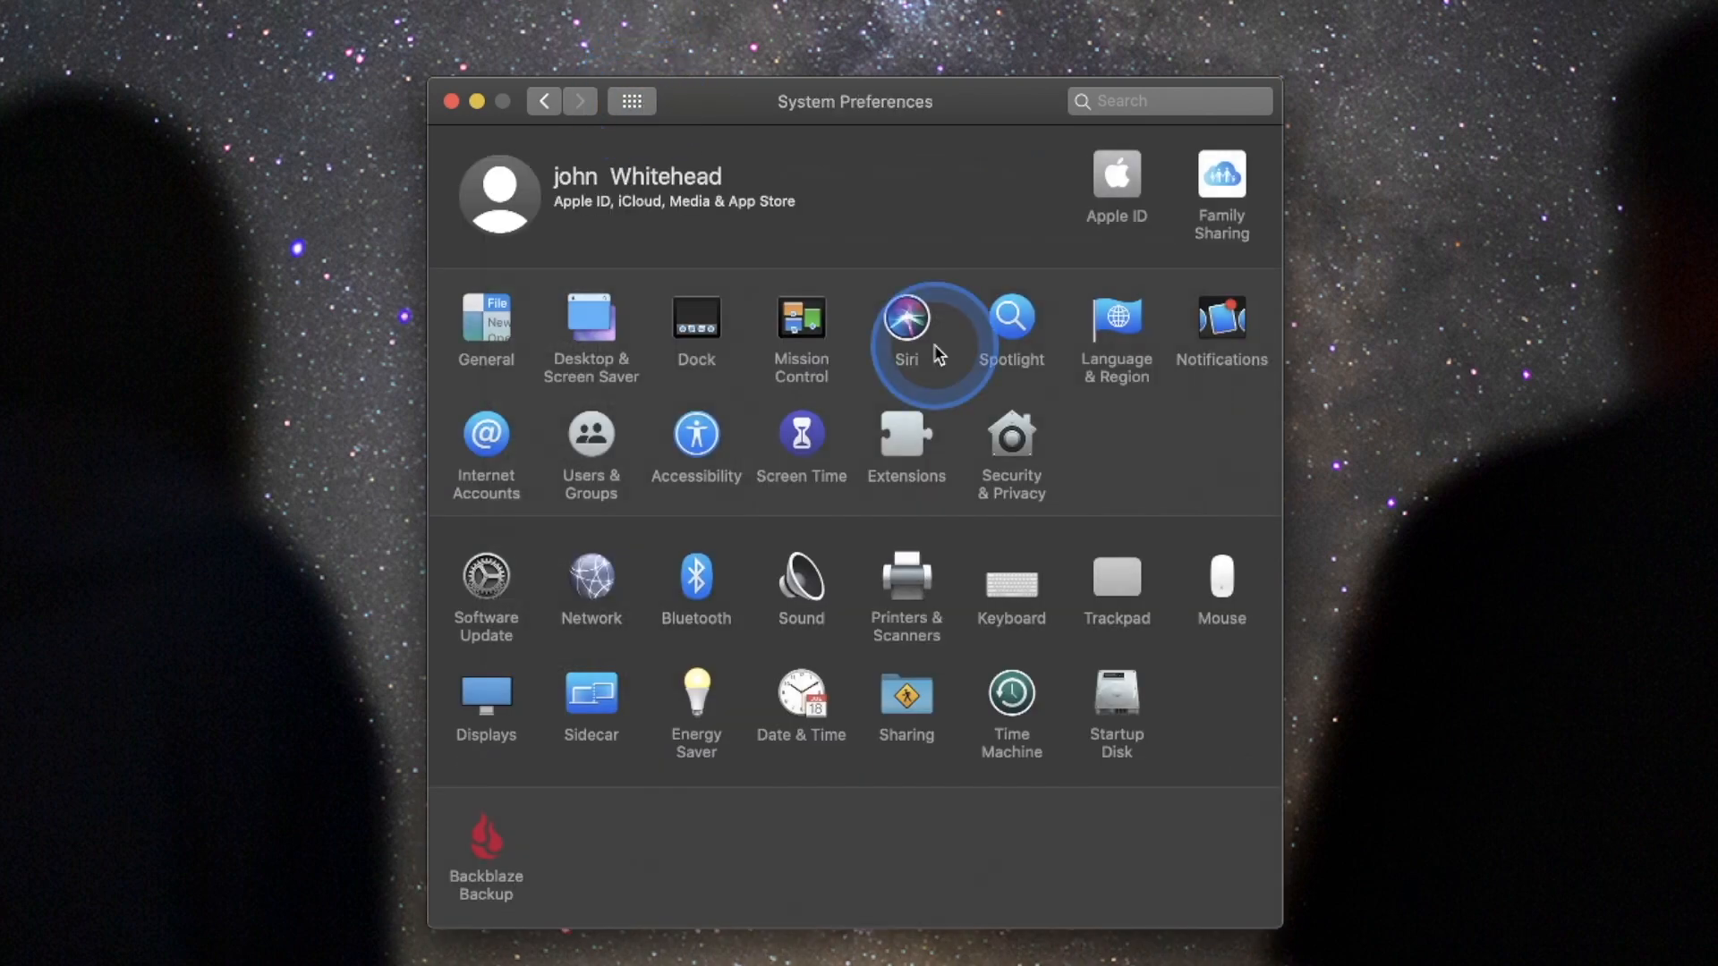
left_click(487, 586)
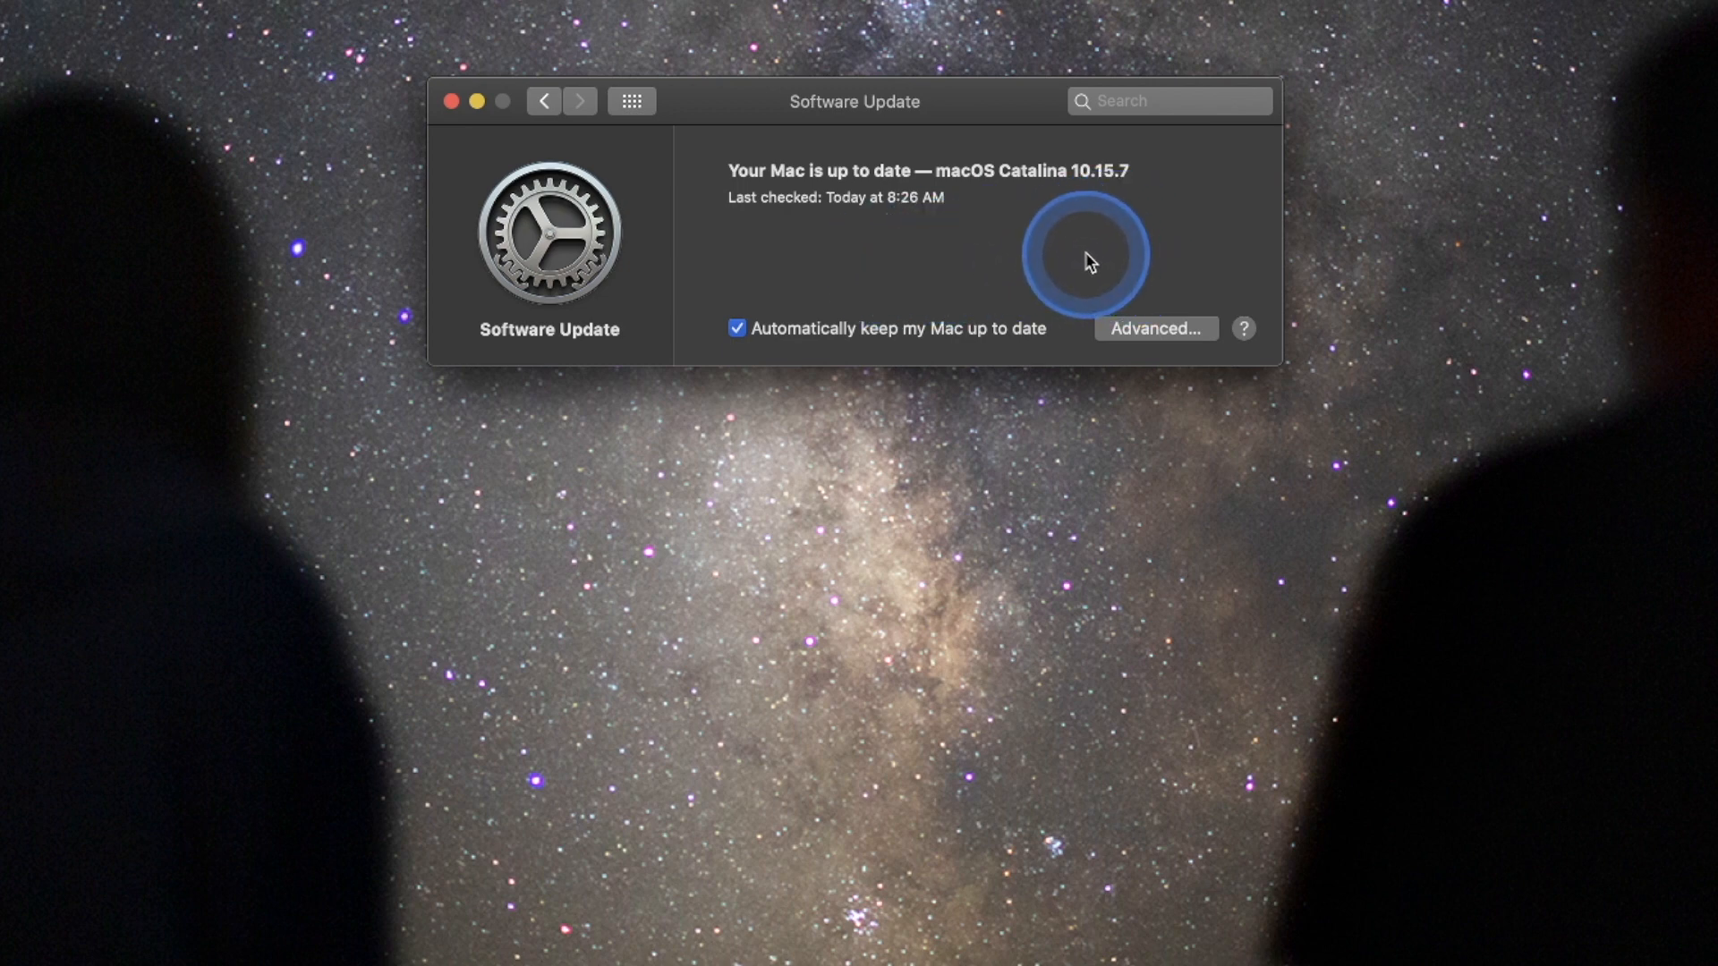
Review the connections in the Network preferences and the paired devices in the Bluetooth preferences
left_click(633, 101)
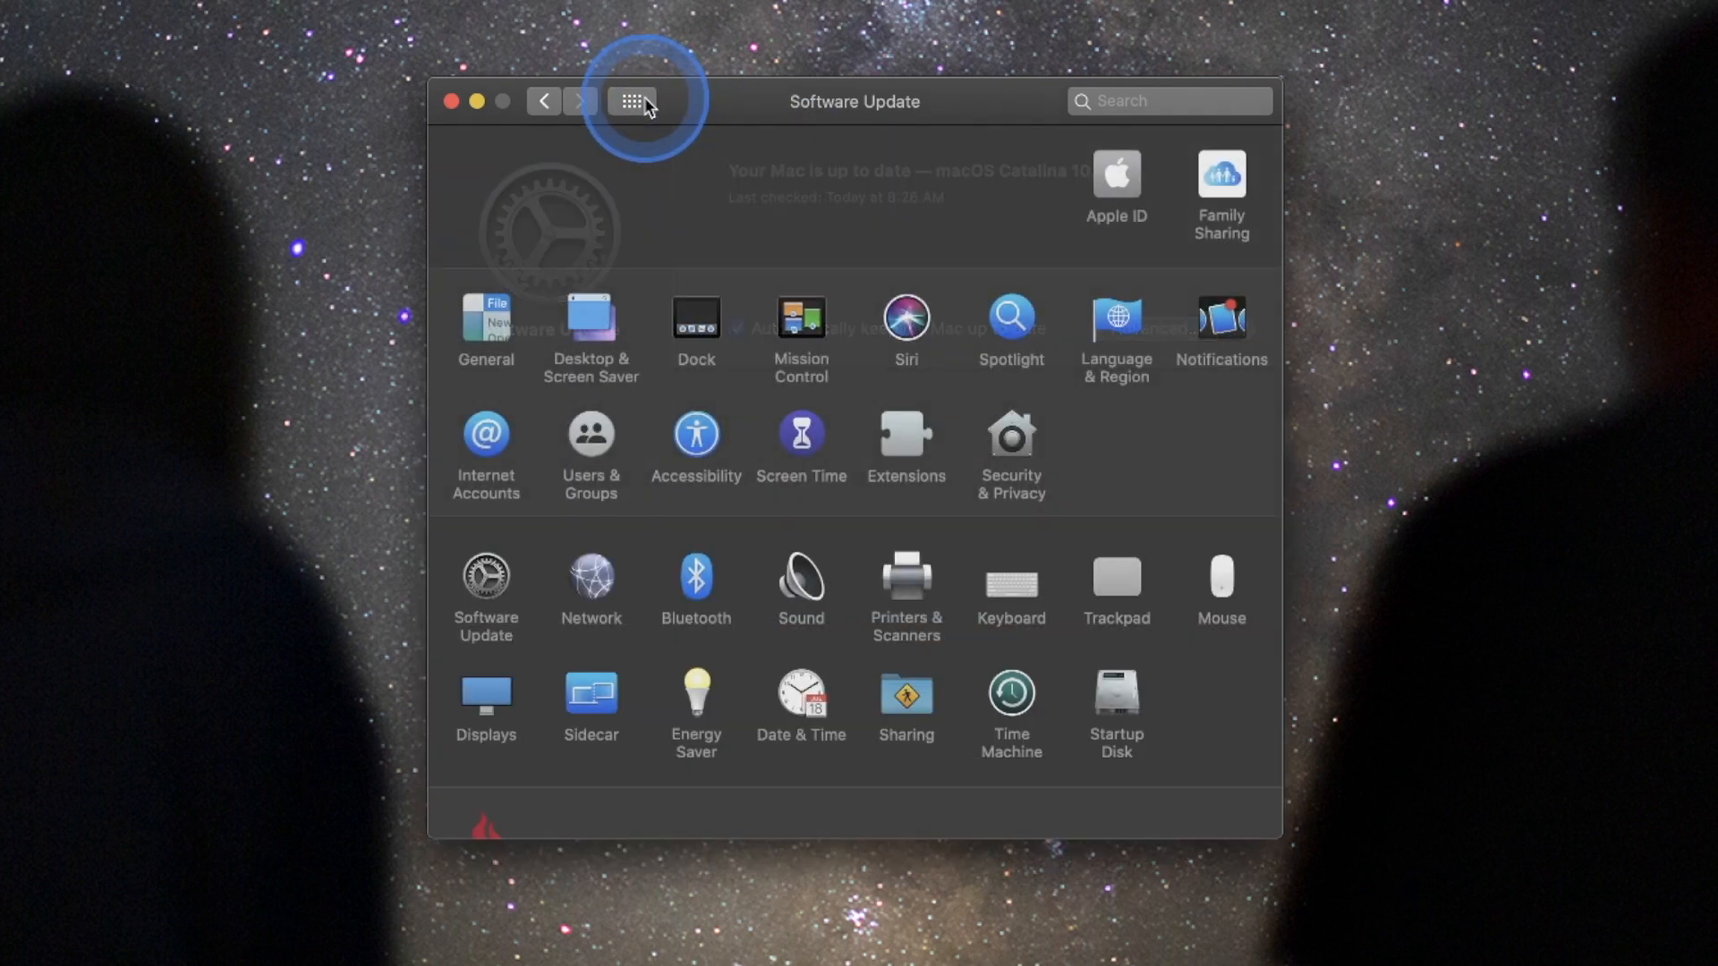
left_click(597, 593)
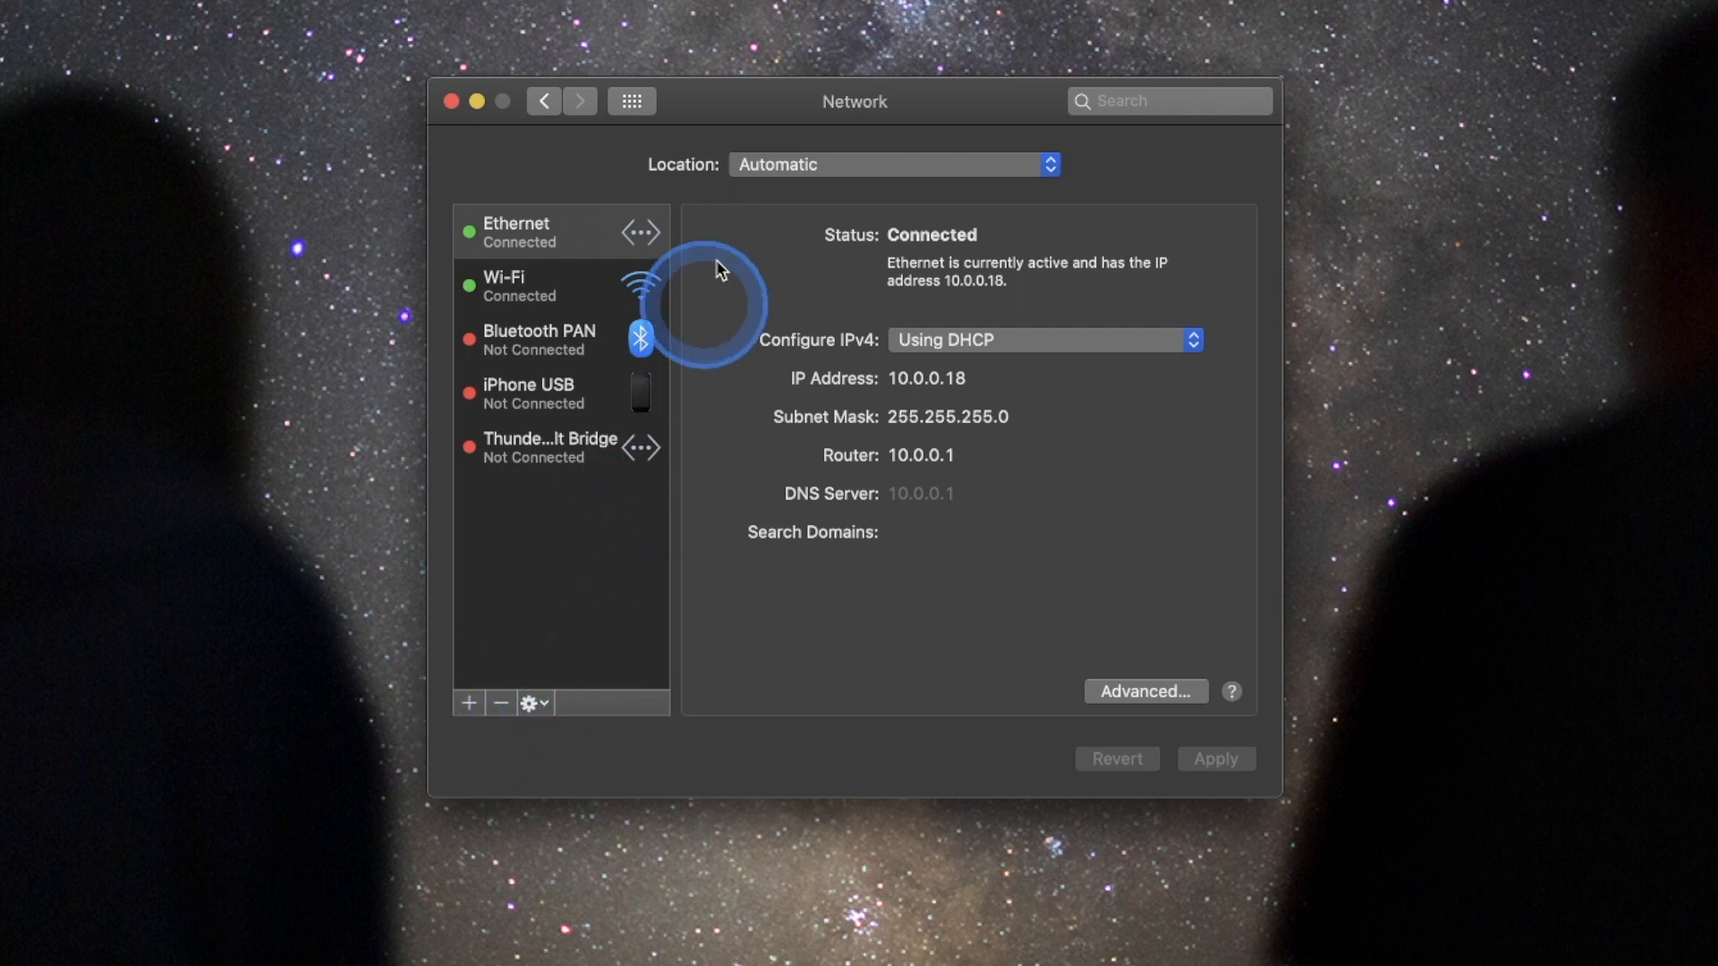
left_click(632, 102)
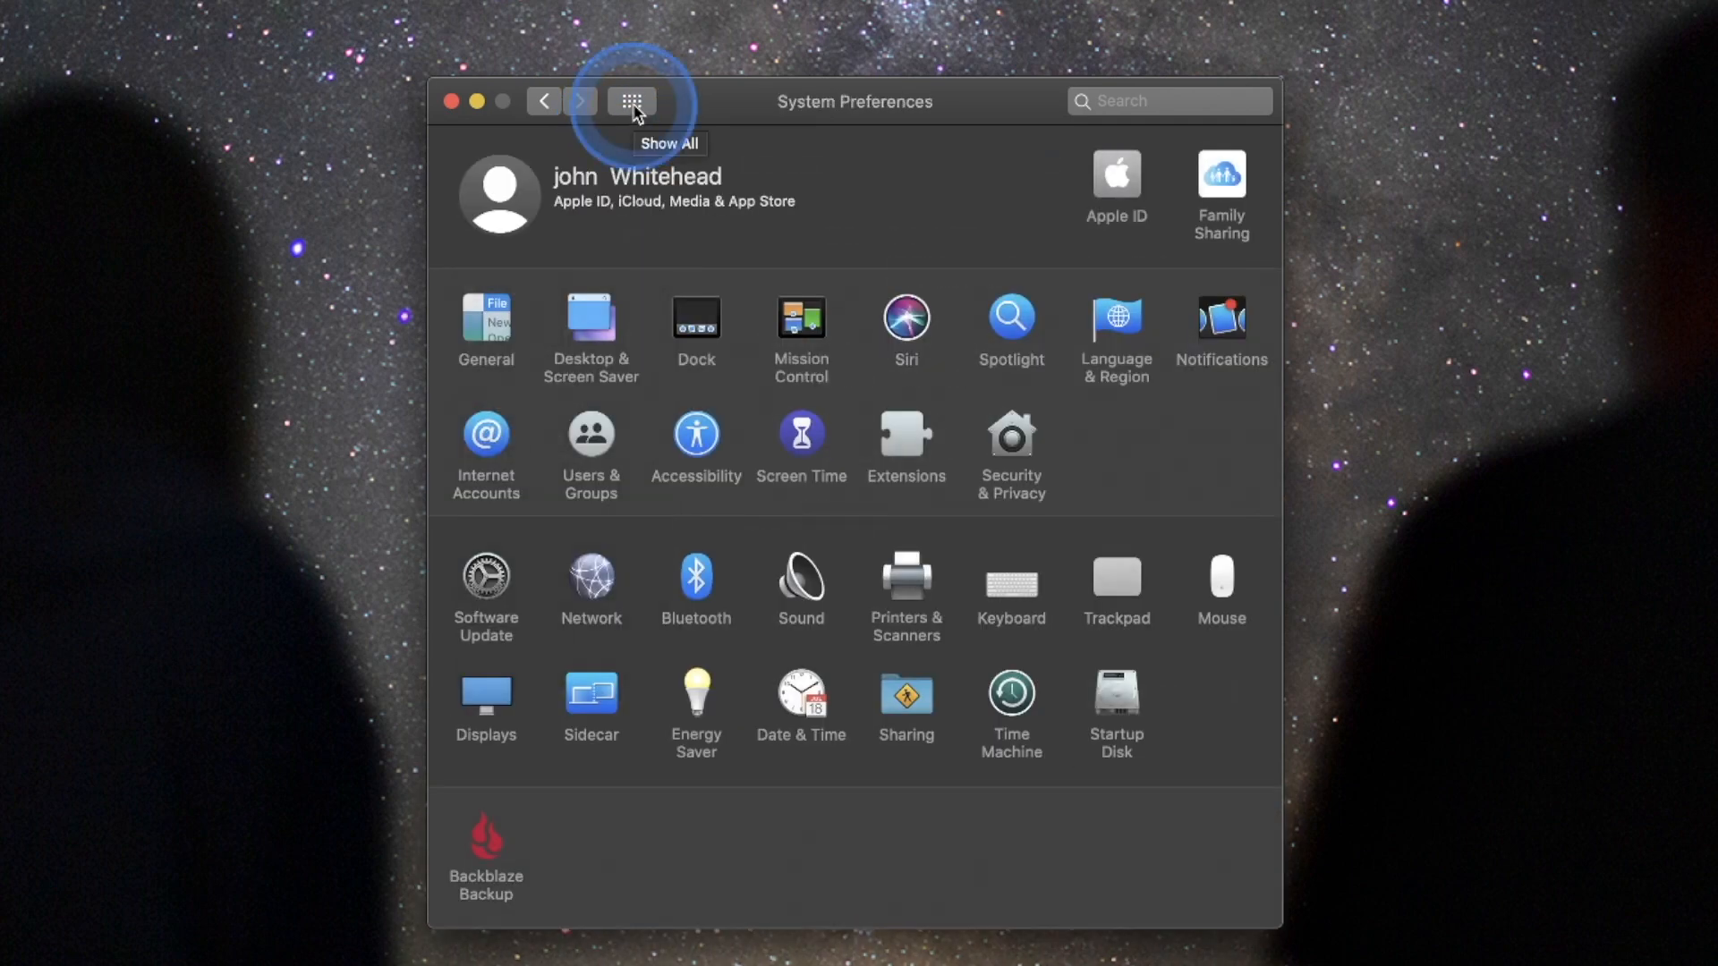
left_click(696, 584)
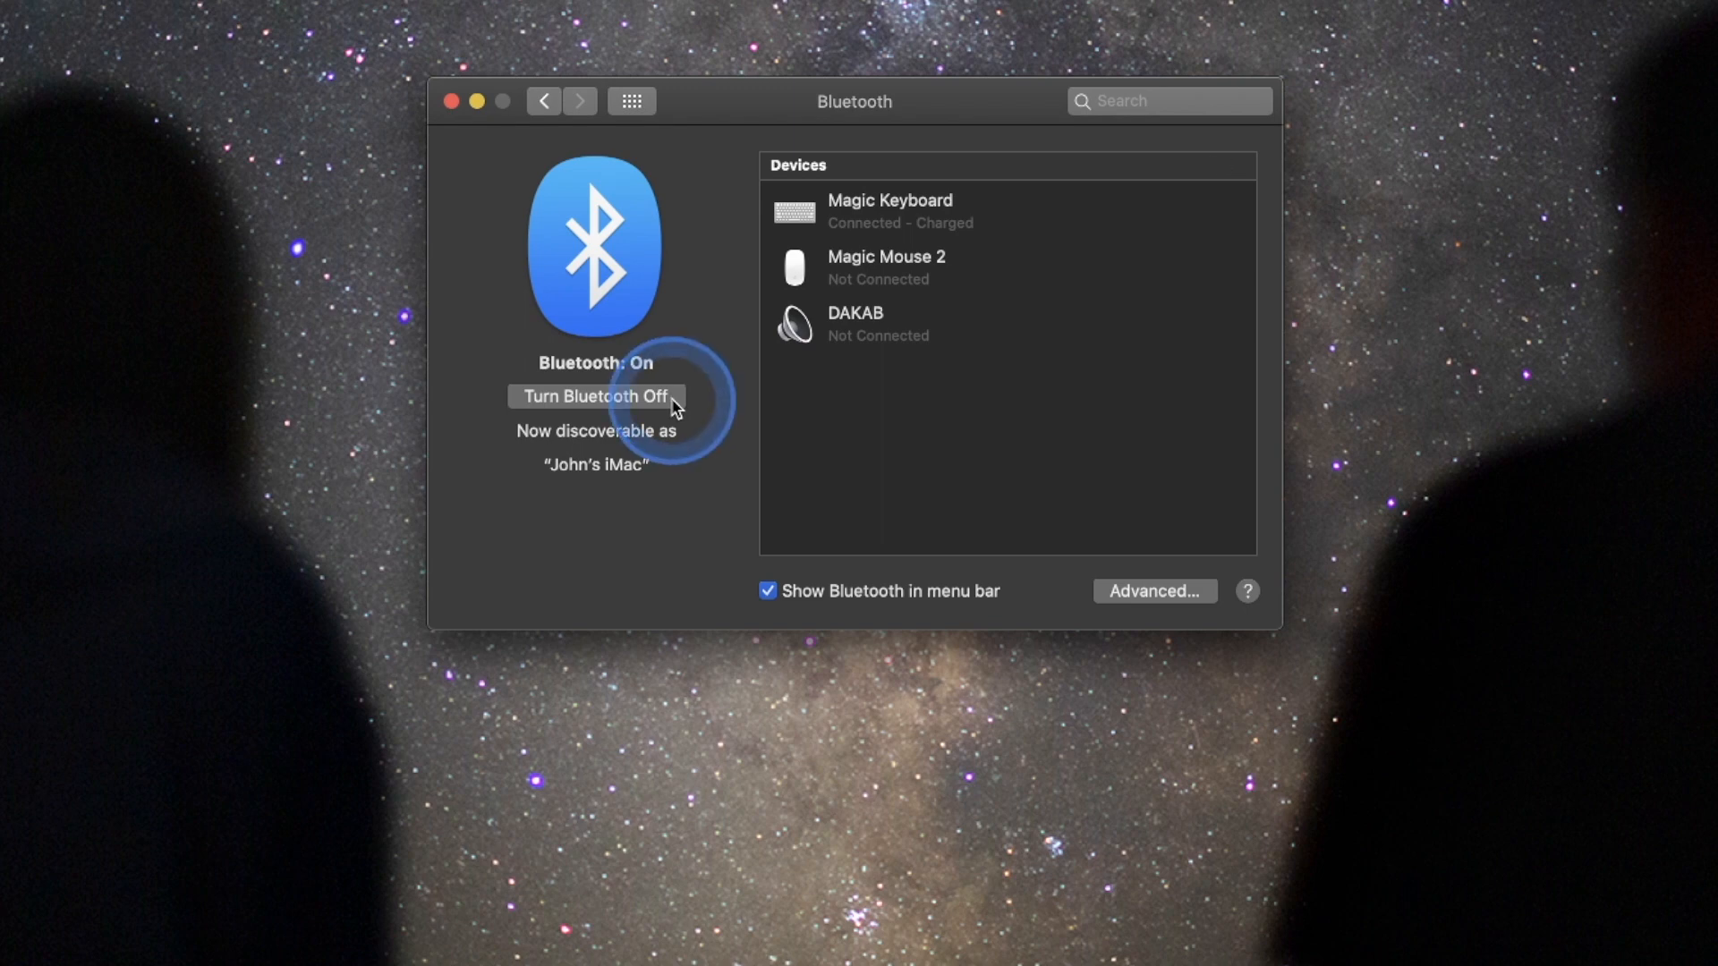
mouse_move(839, 345)
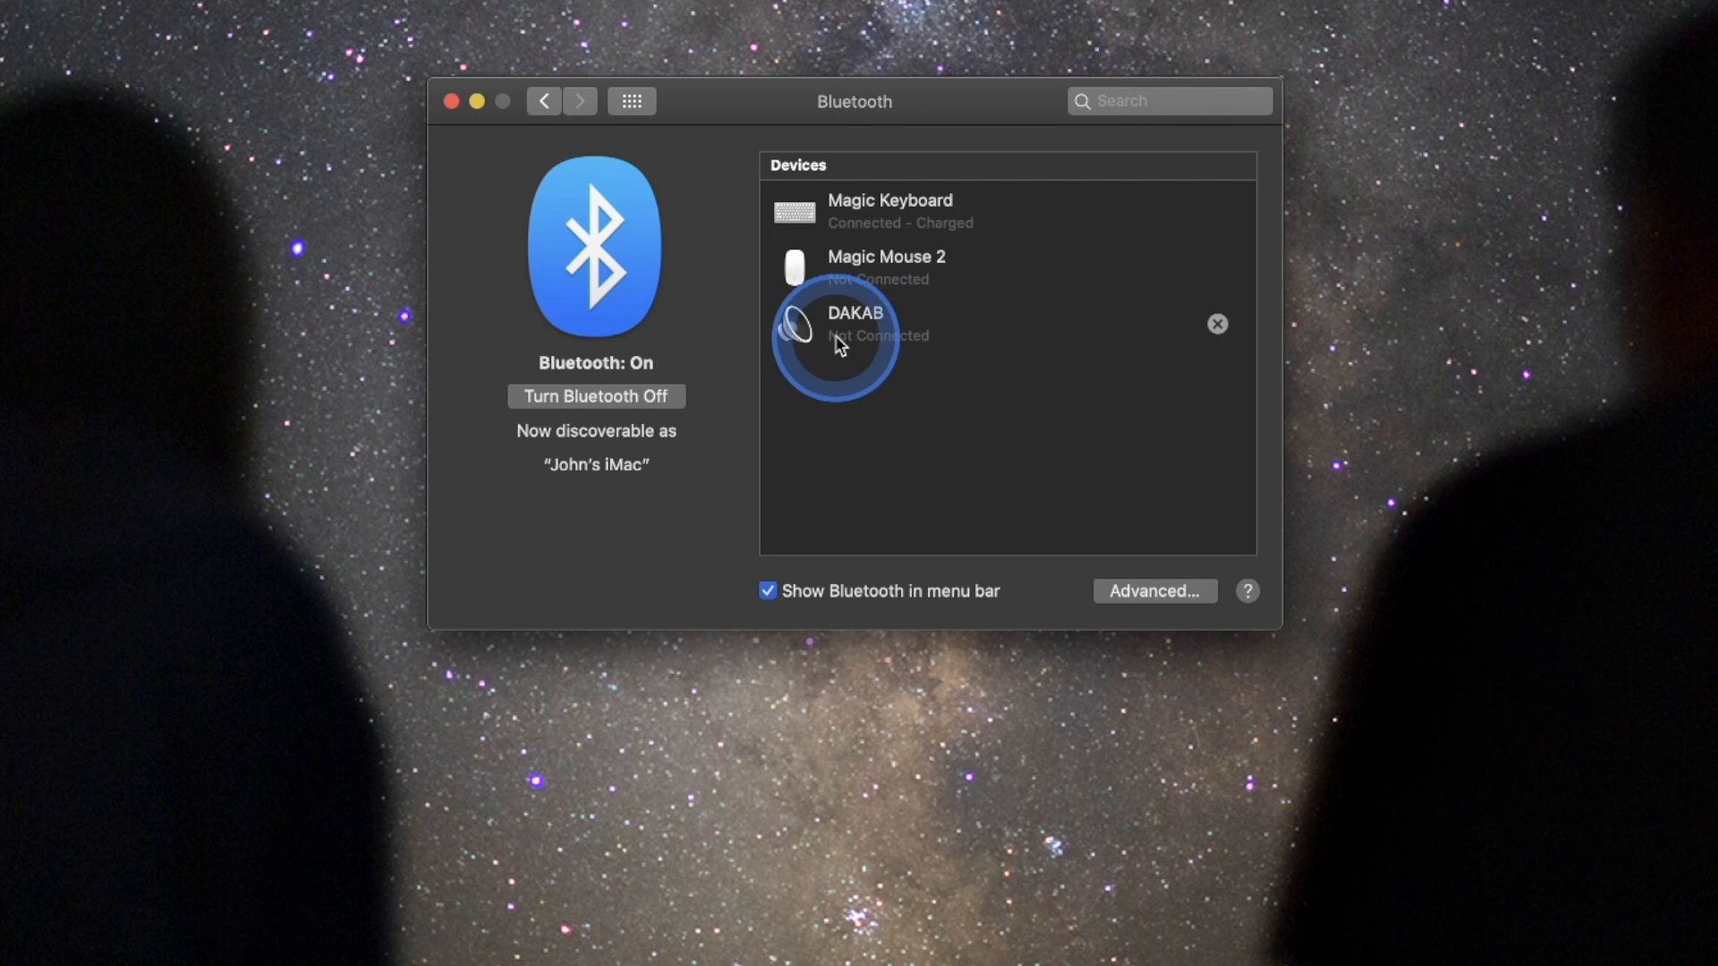
left_click(631, 101)
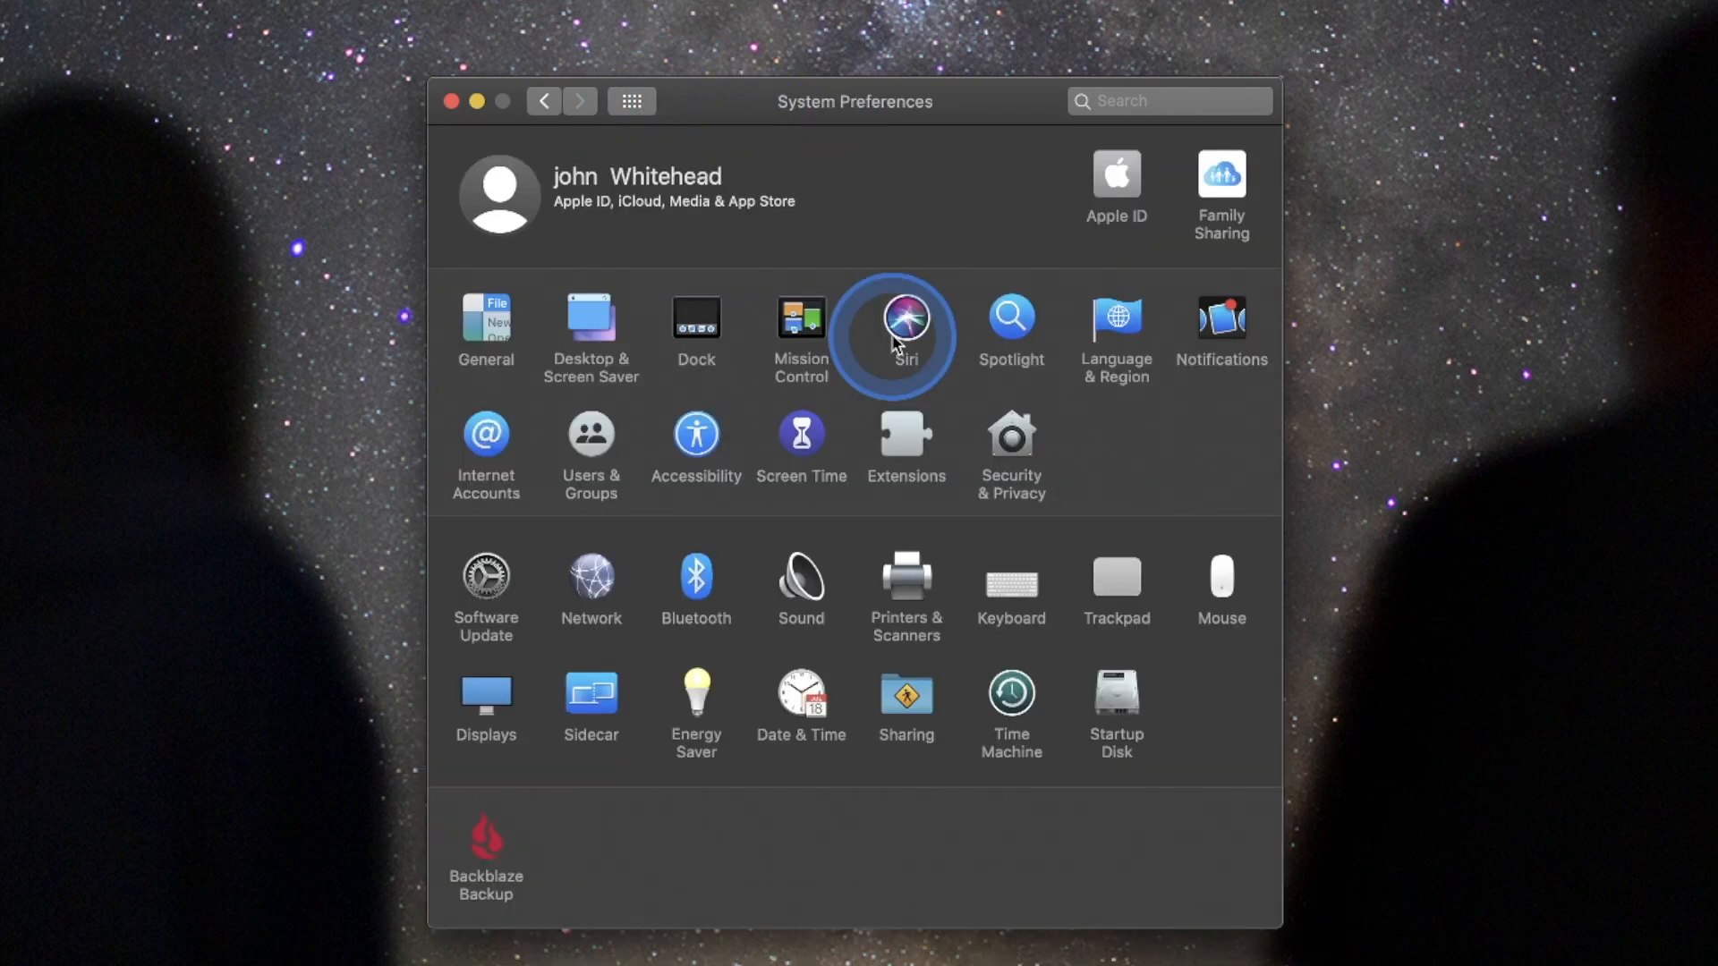
Open the Sound preferences and review the input devices, output devices and alert sound effects
left_click(791, 573)
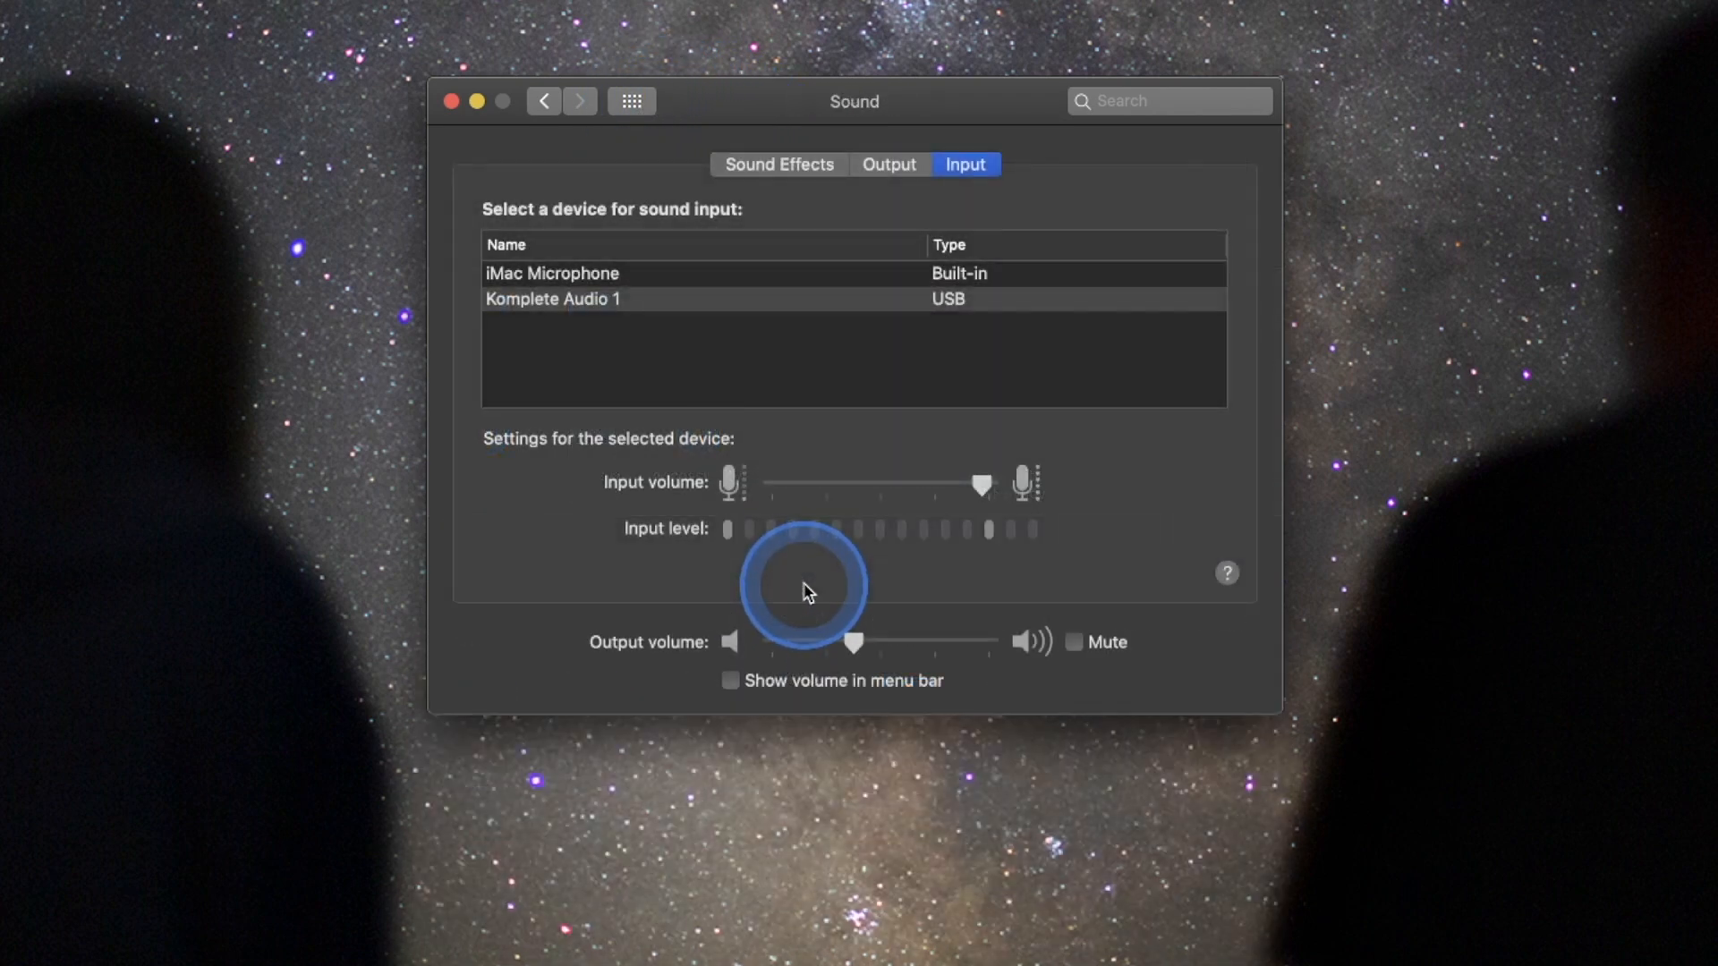
left_click(620, 298)
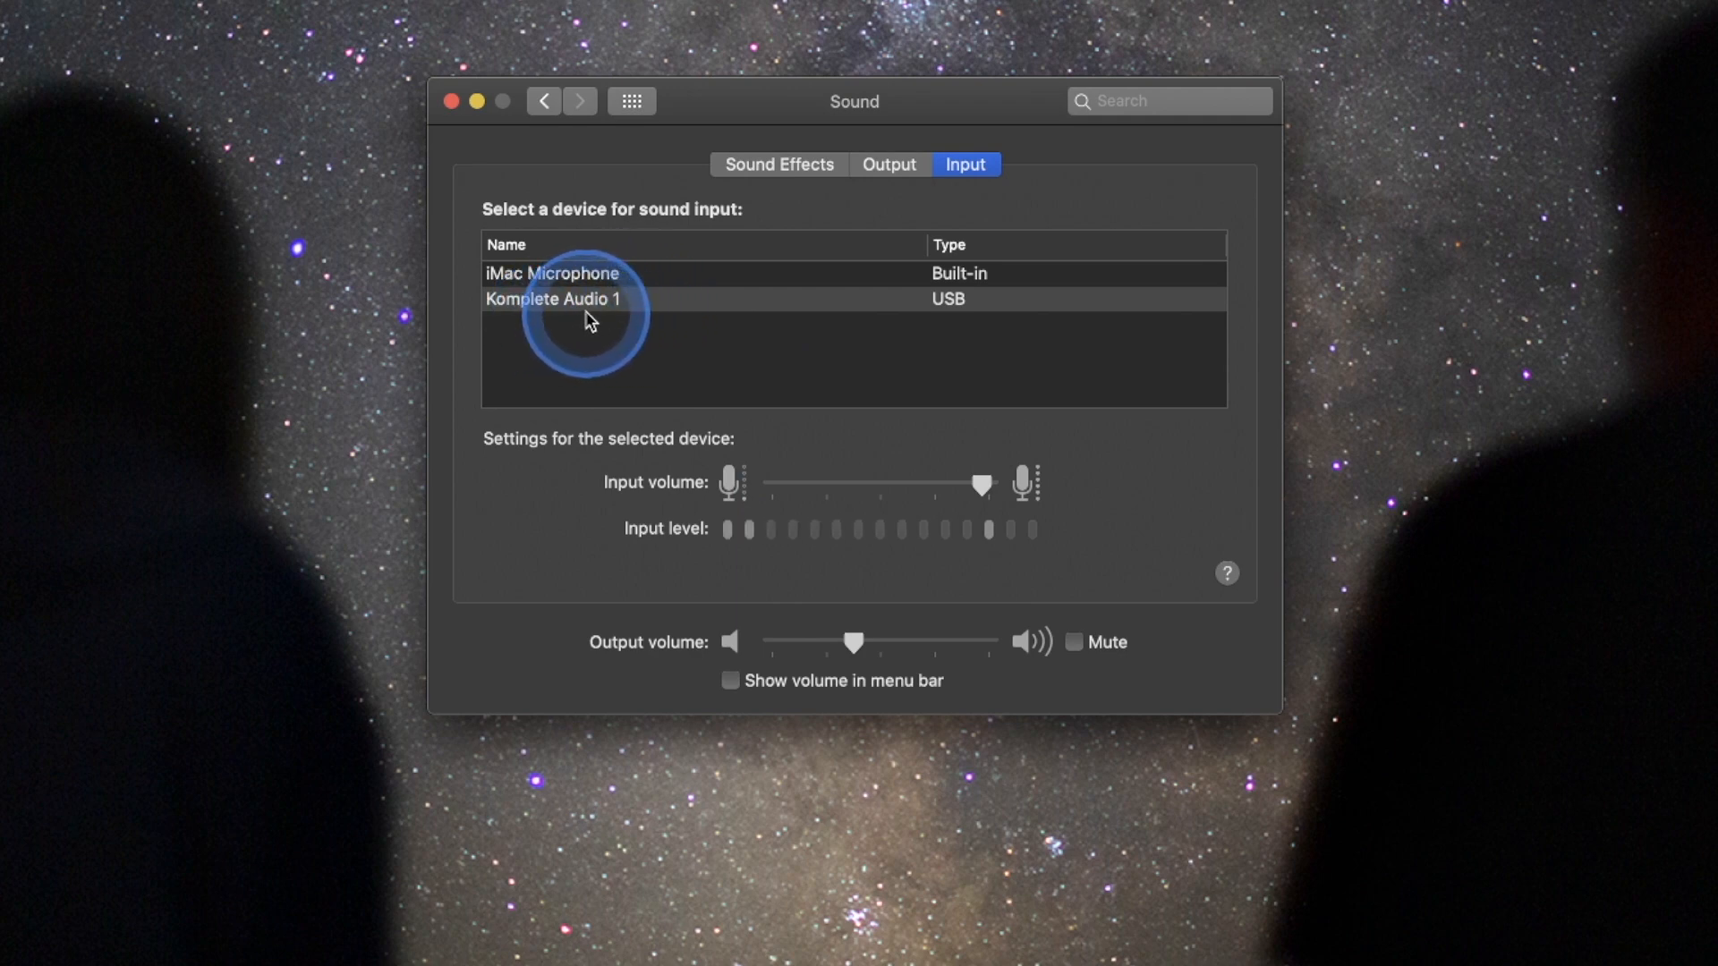
left_click(595, 280)
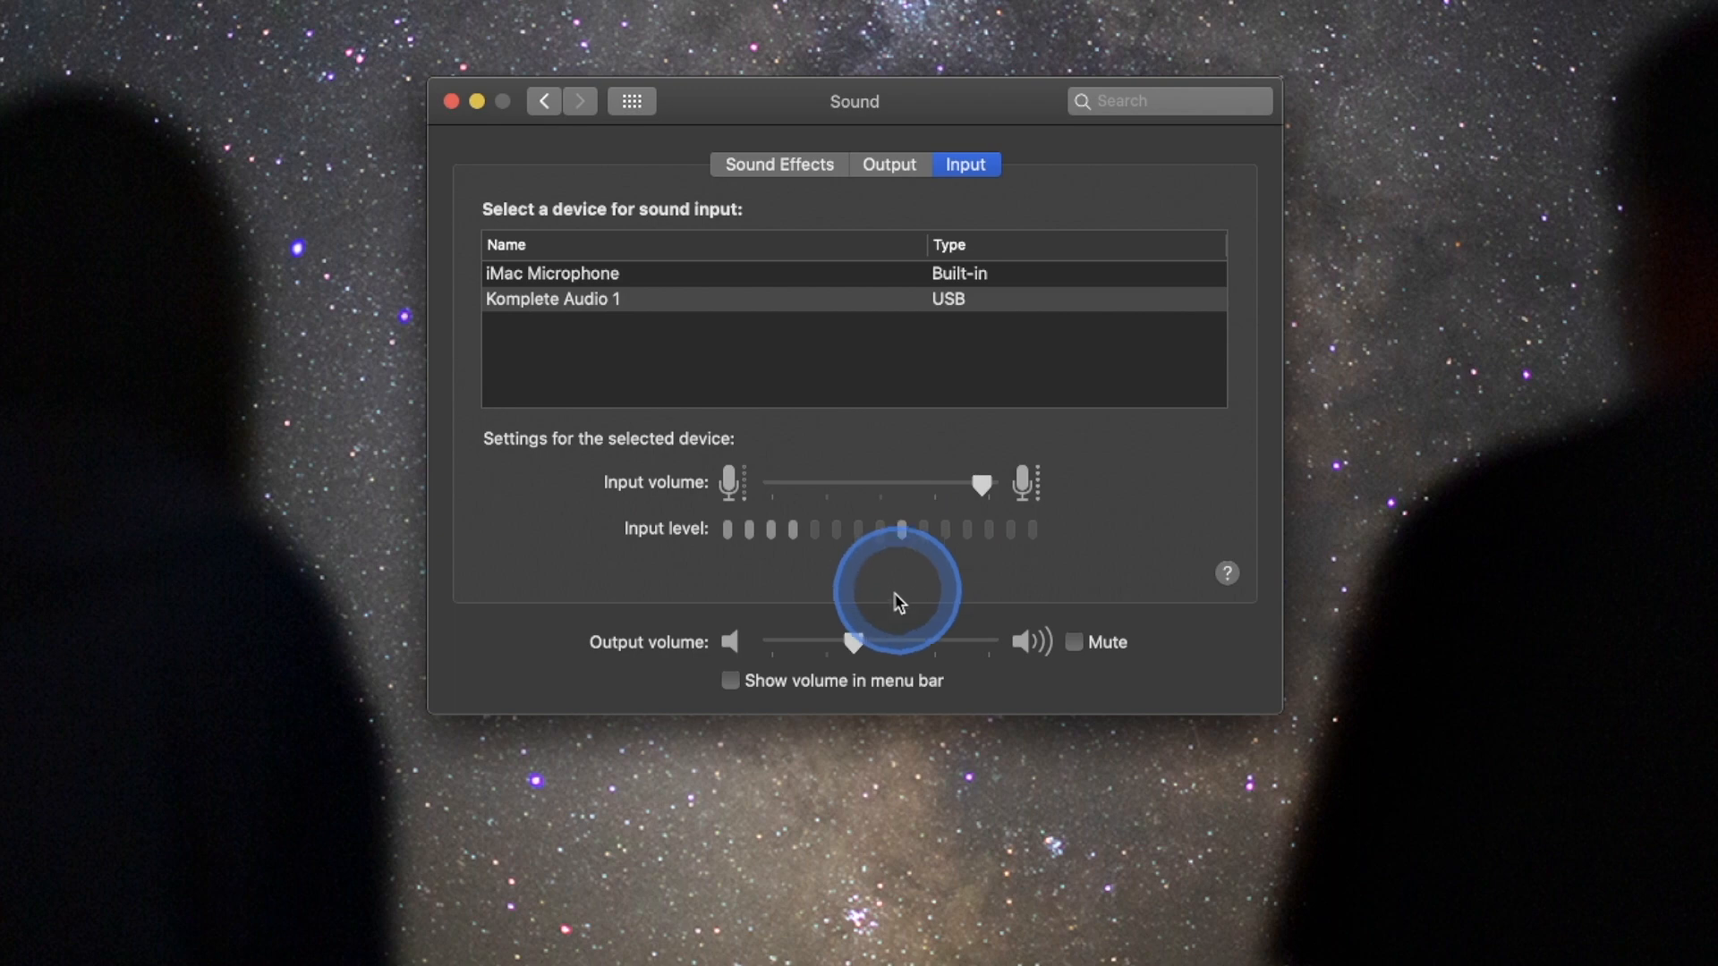
mouse_move(850, 642)
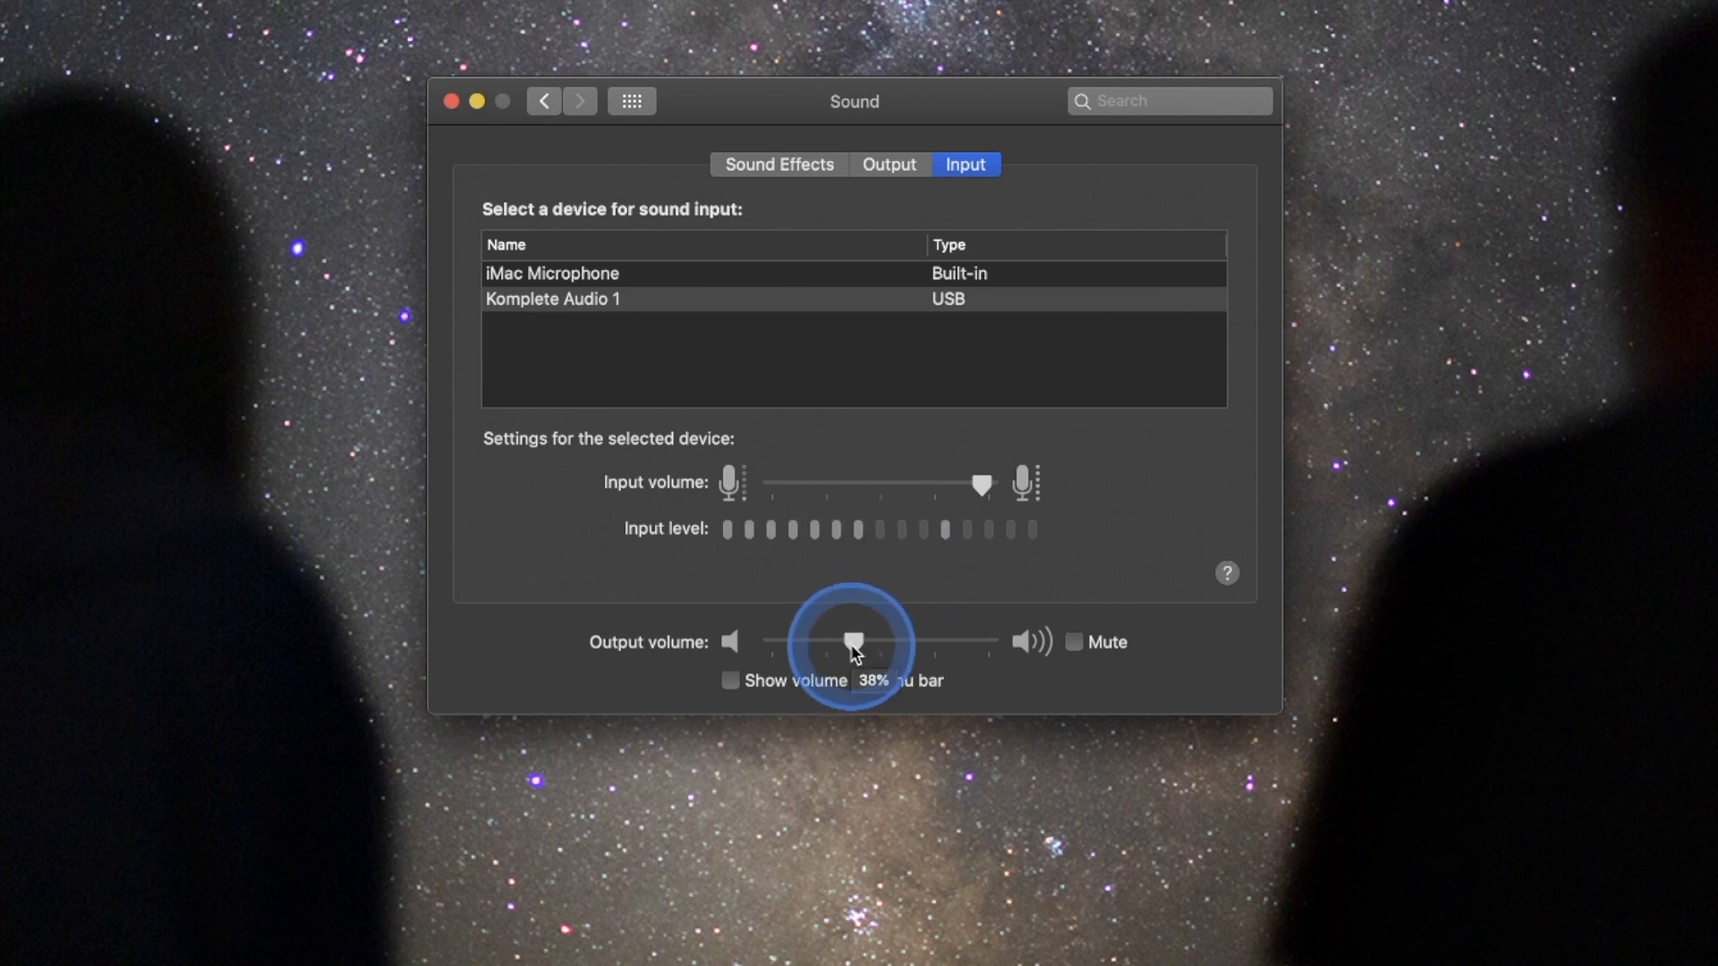
left_click(884, 167)
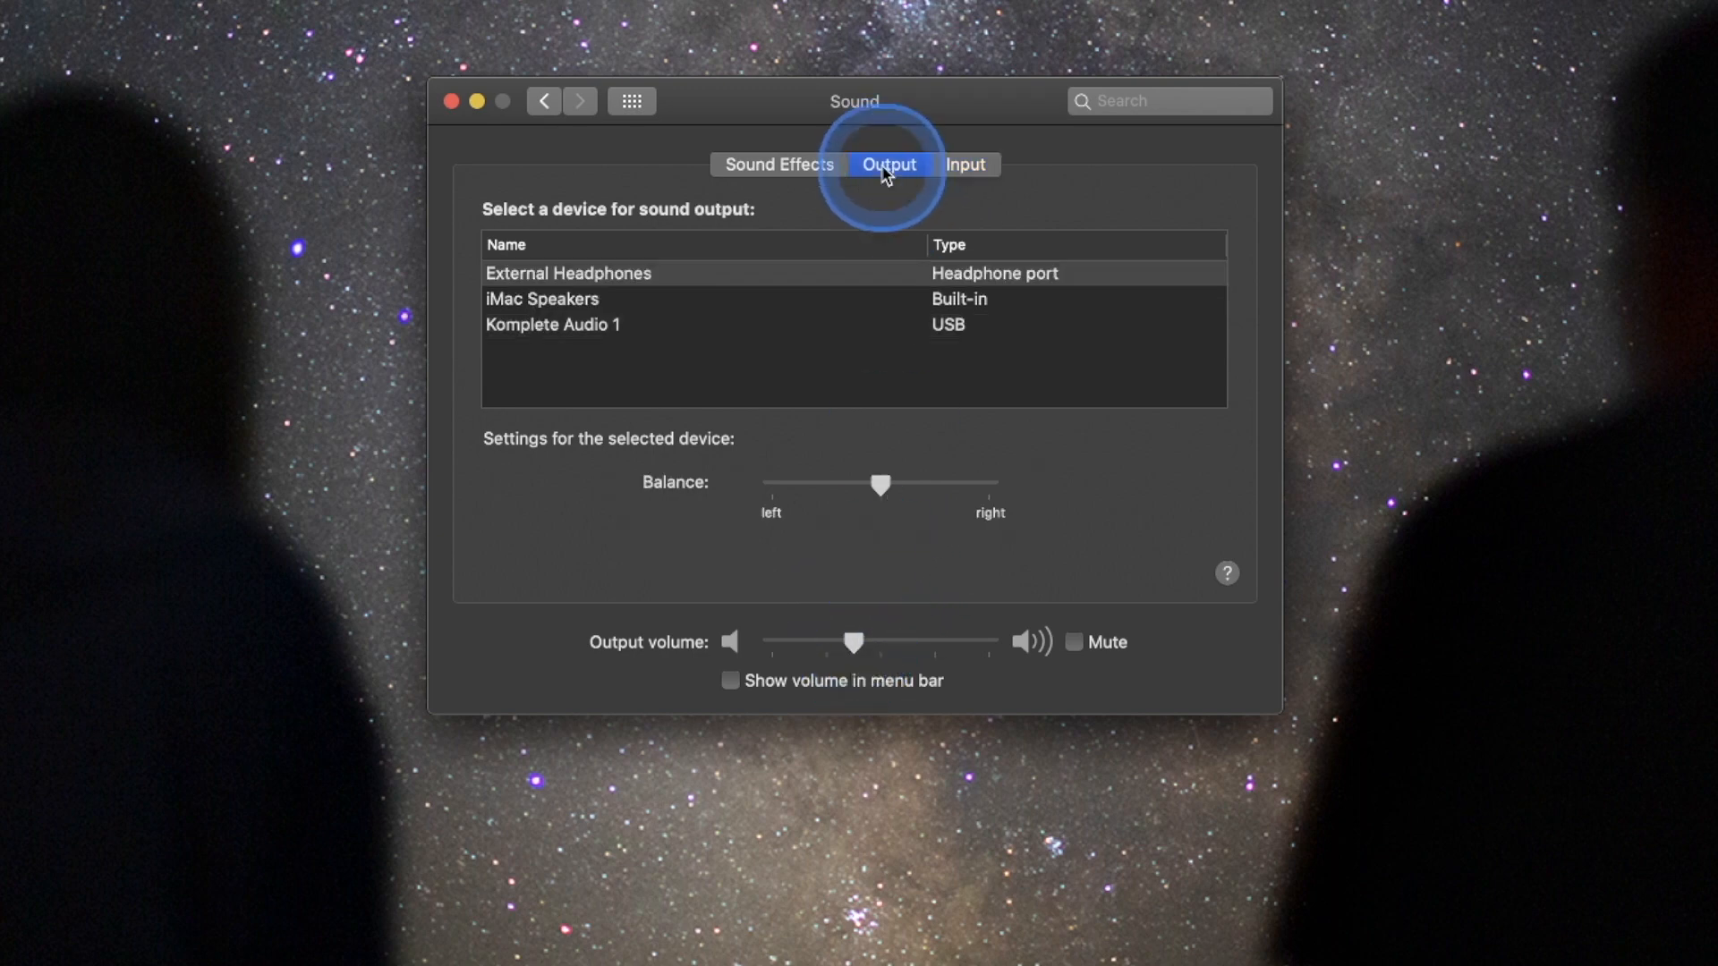
left_click(781, 169)
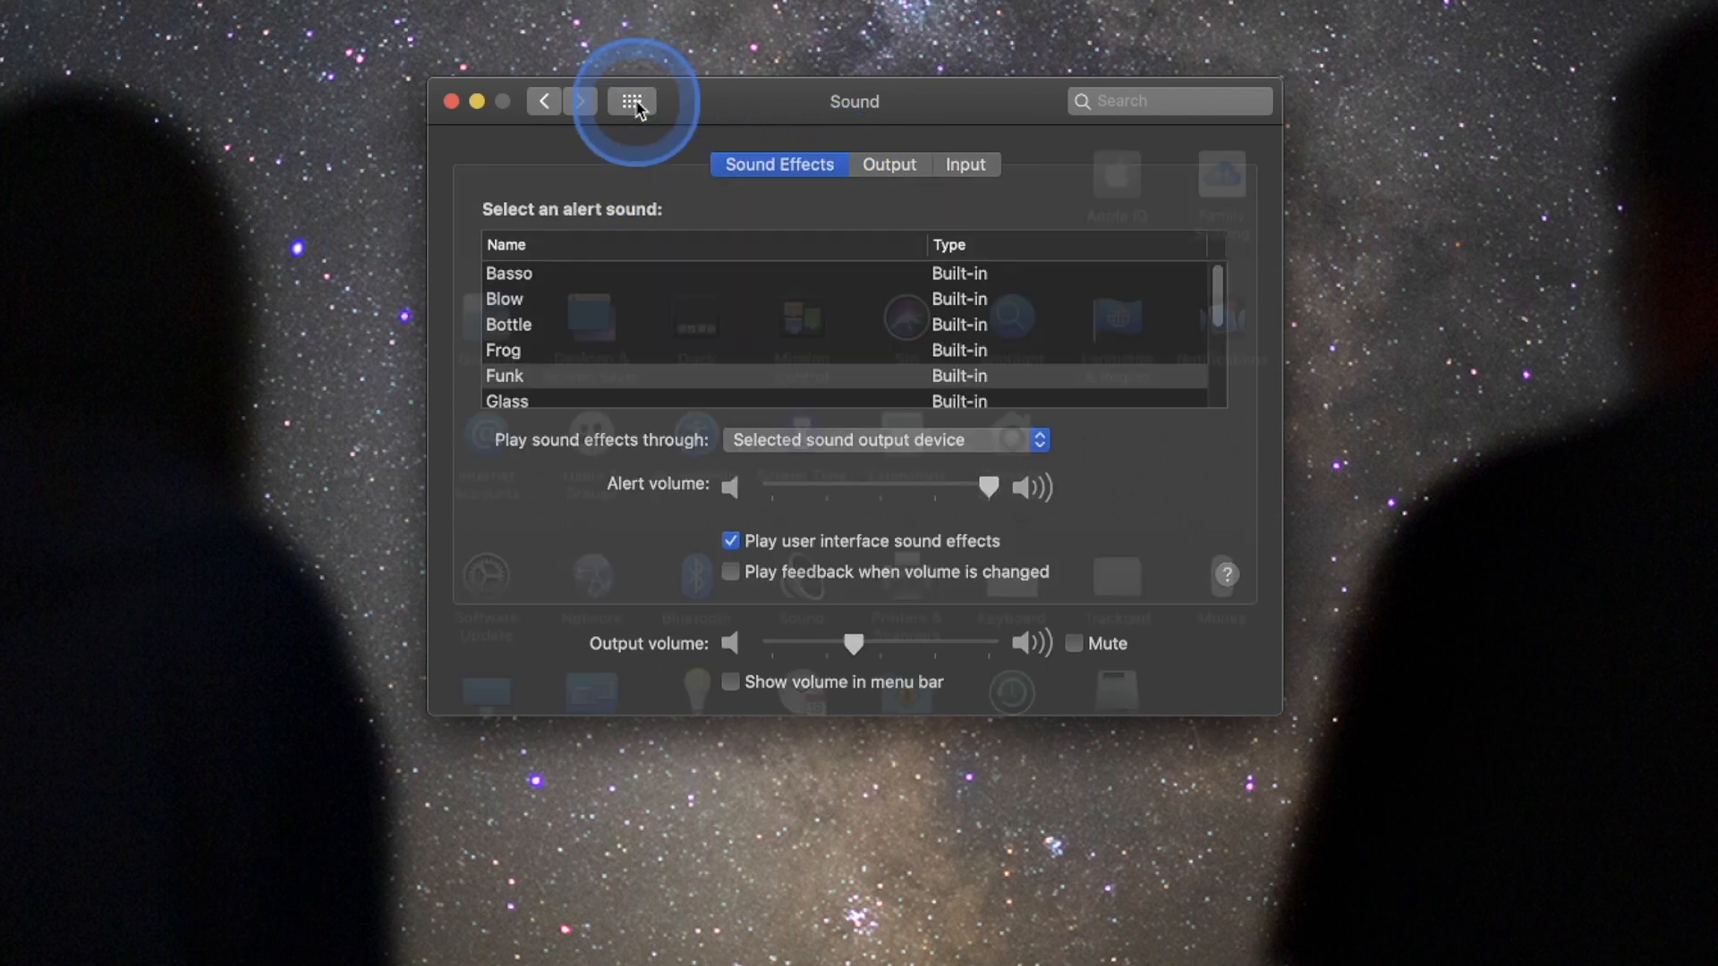
Leave the Sound preferences and review the installed printers in Printers & Scanners
left_click(632, 102)
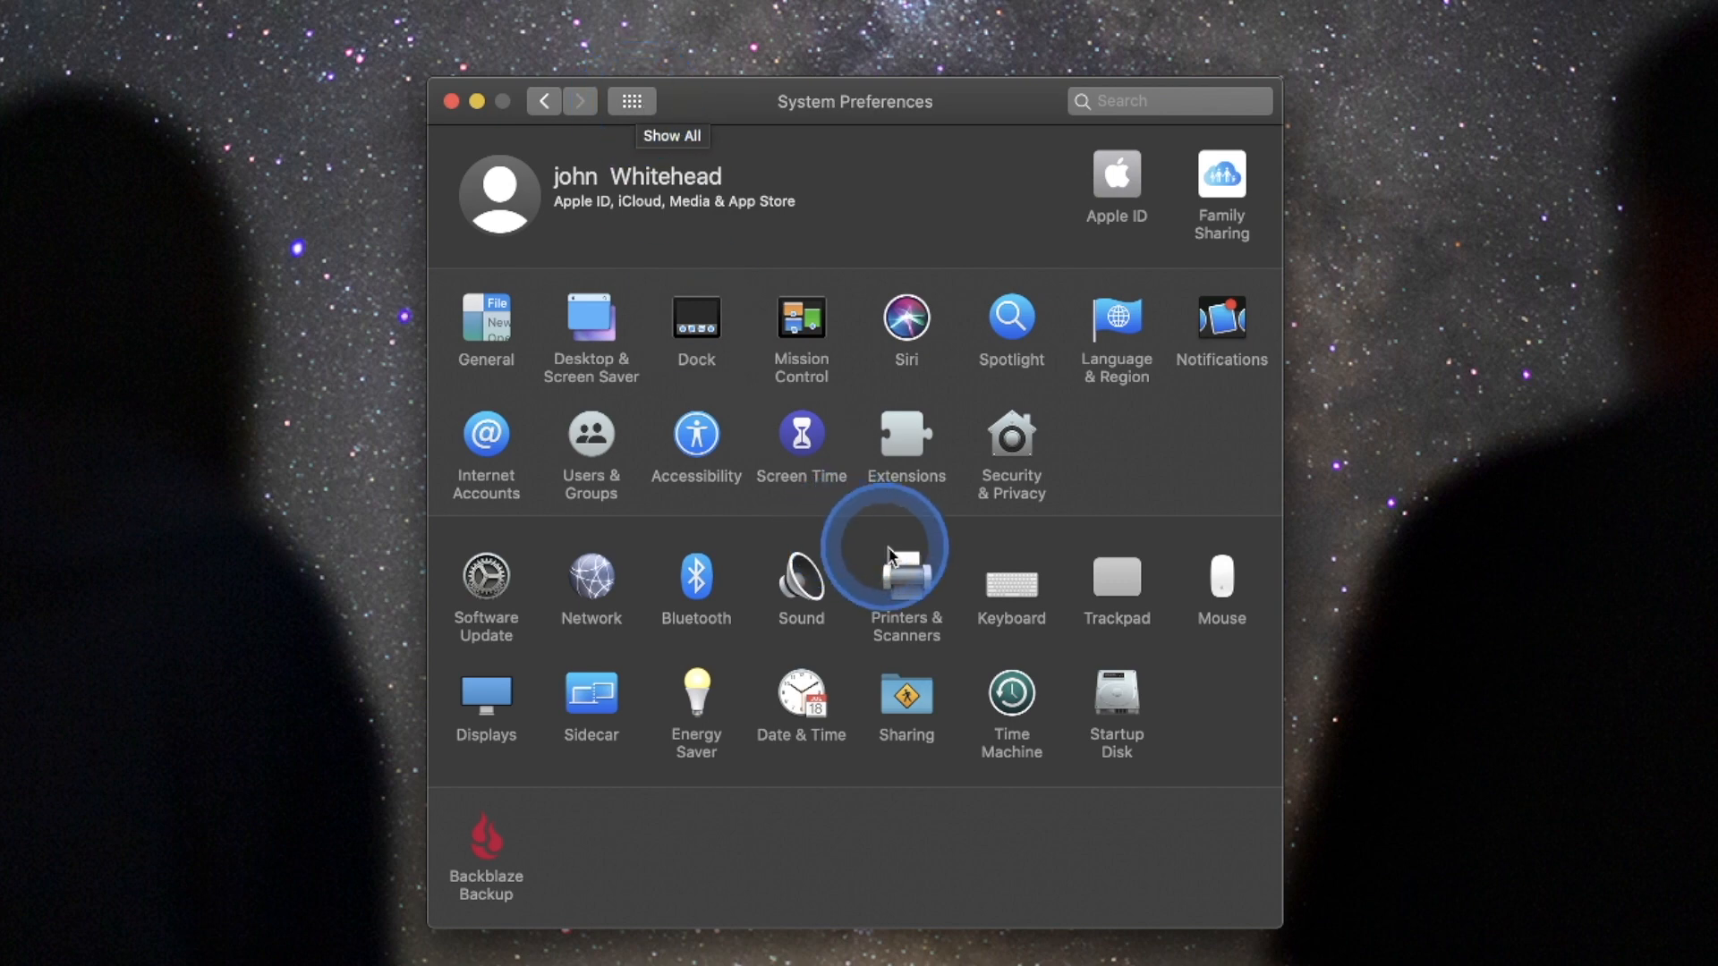
left_click(902, 580)
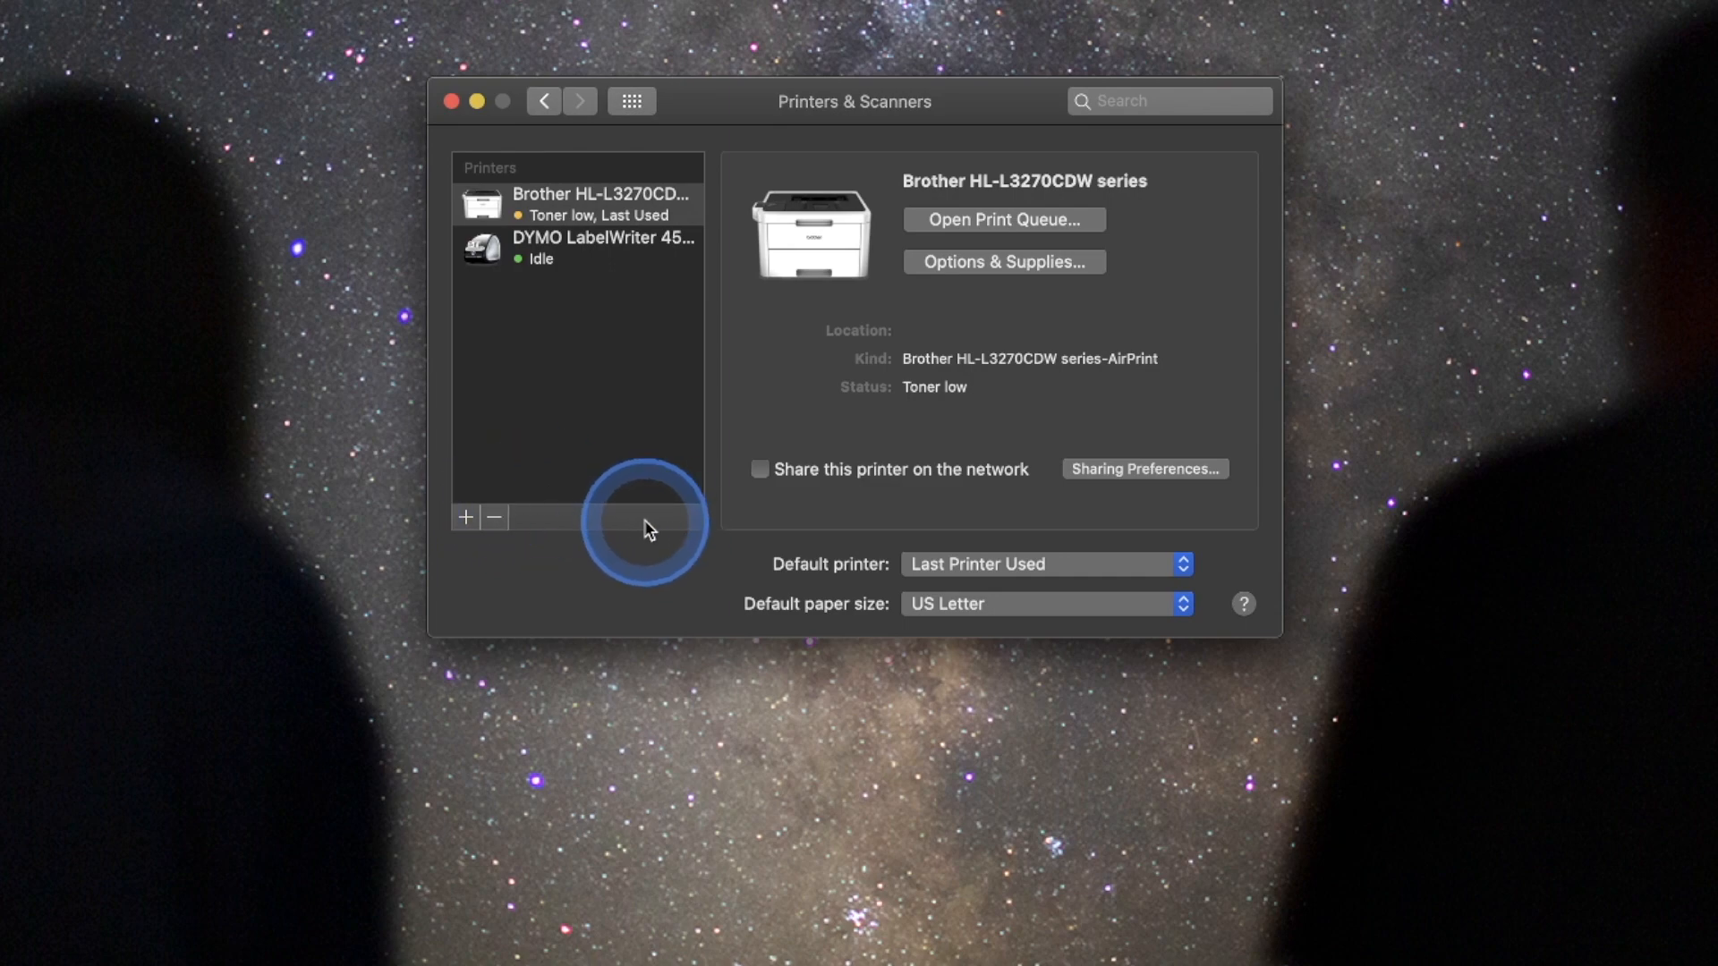
left_click(631, 102)
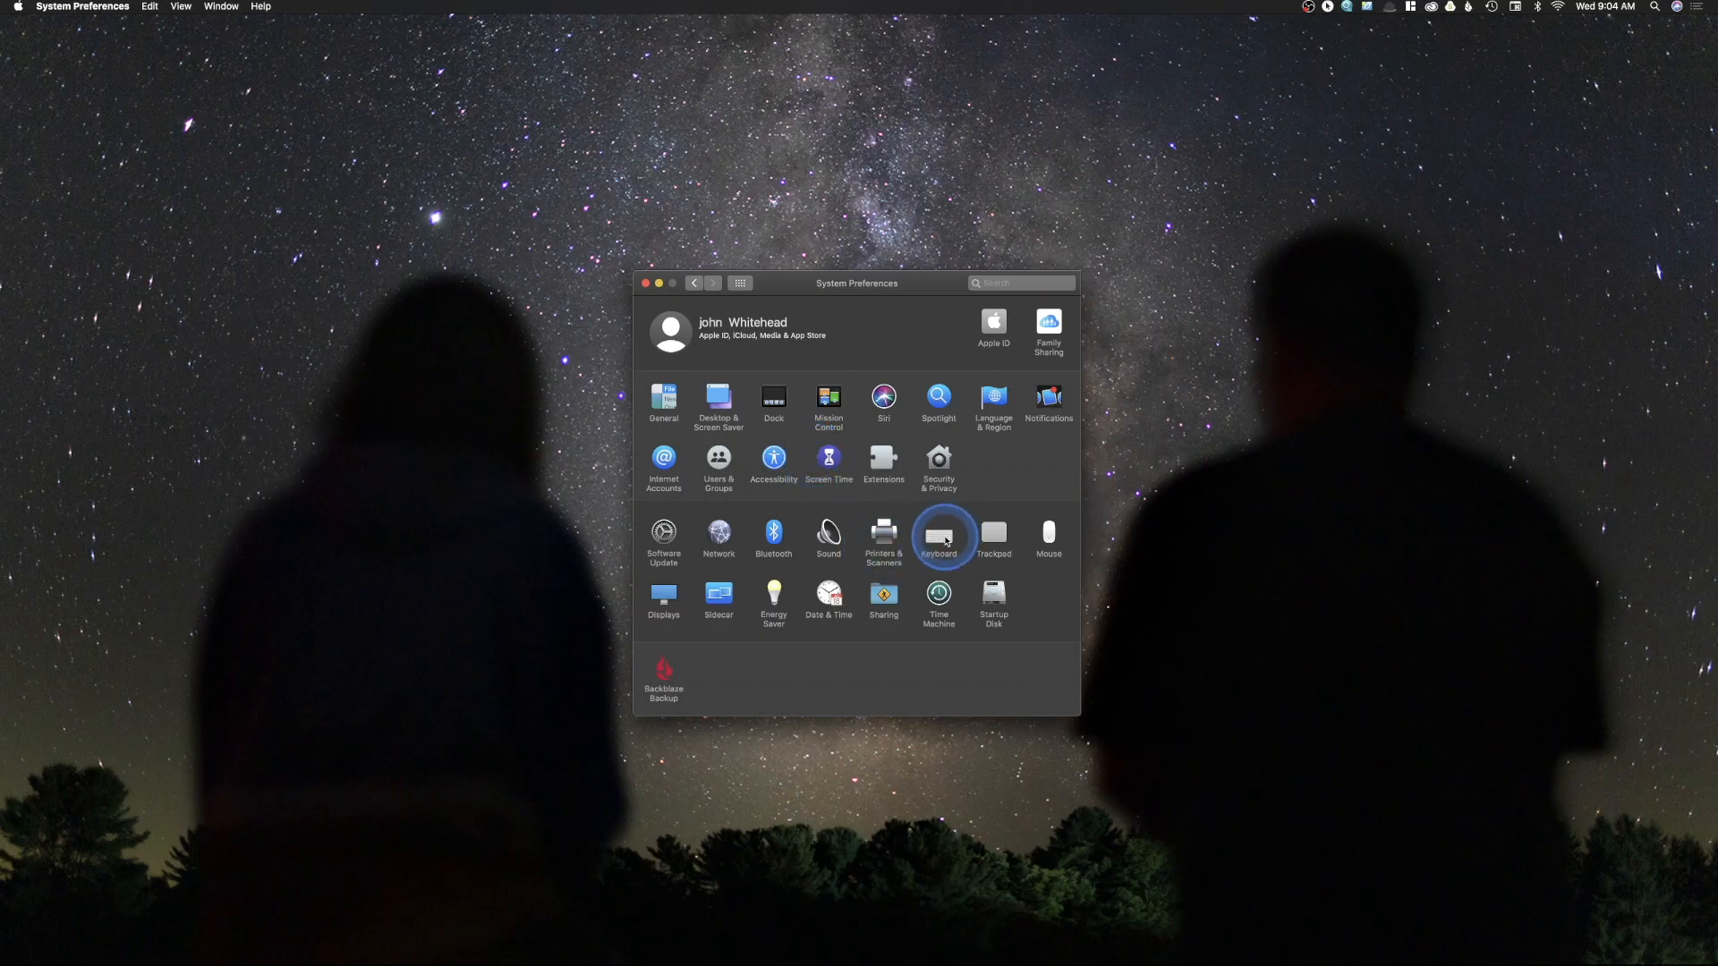
Open the Keyboard preferences and display the on-screen Keyboard Viewer
left_click(1517, 9)
left_click(1517, 9)
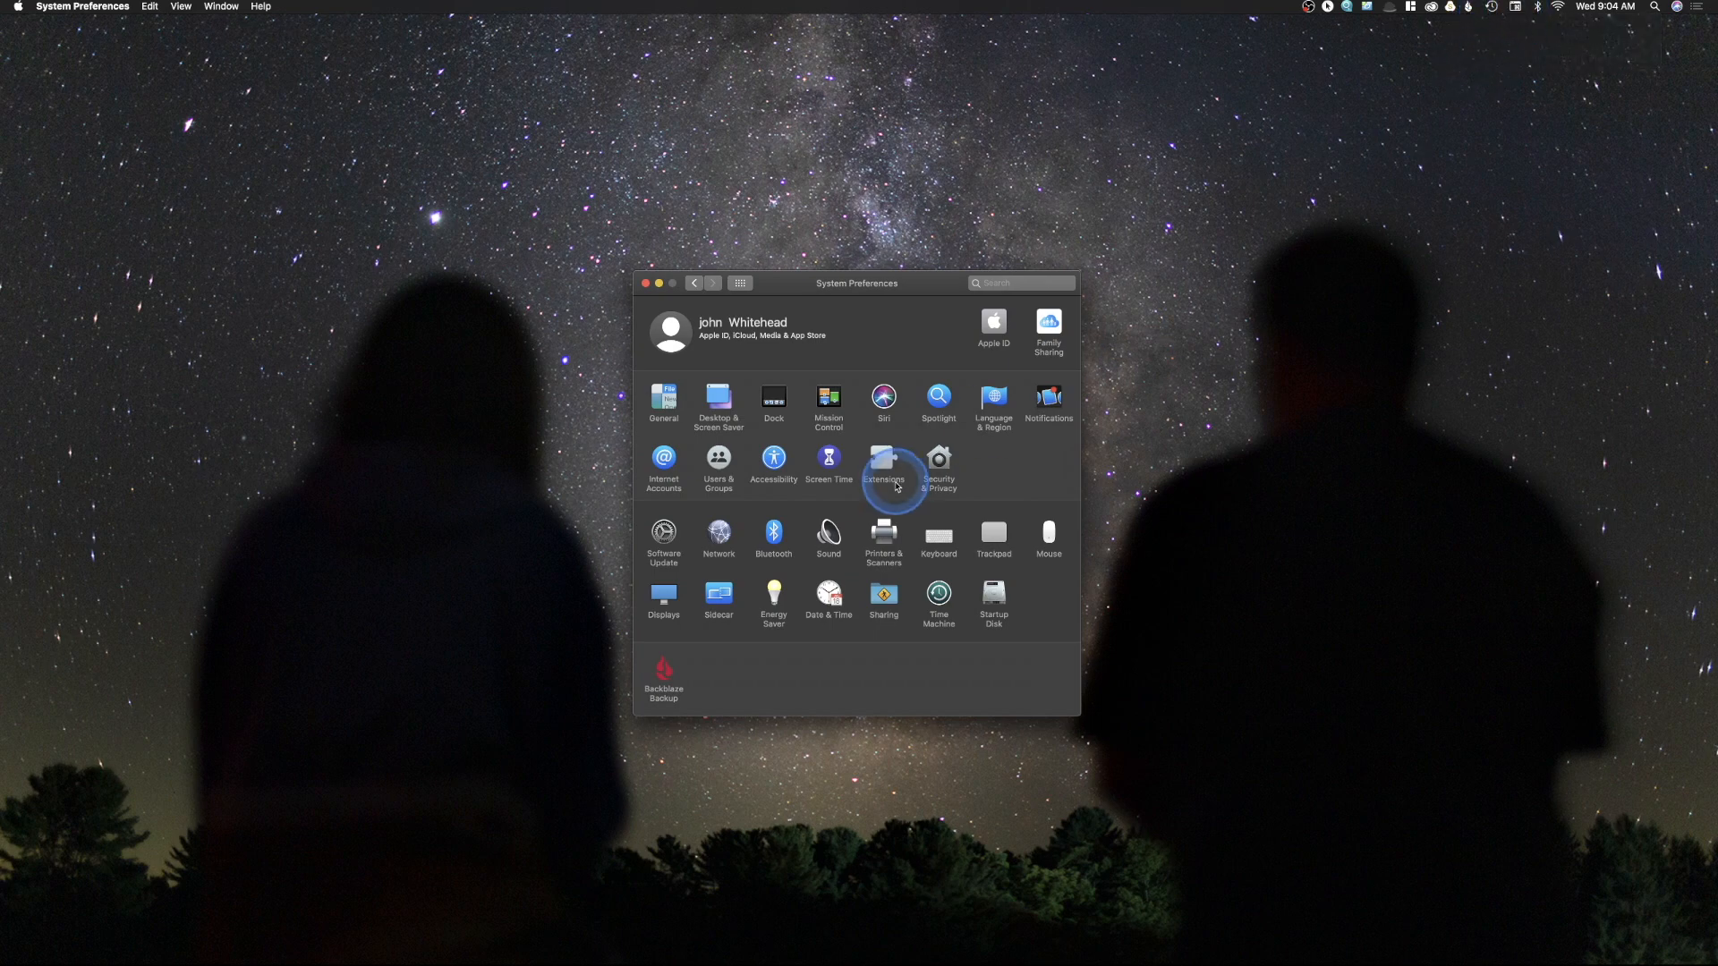
left_click(939, 537)
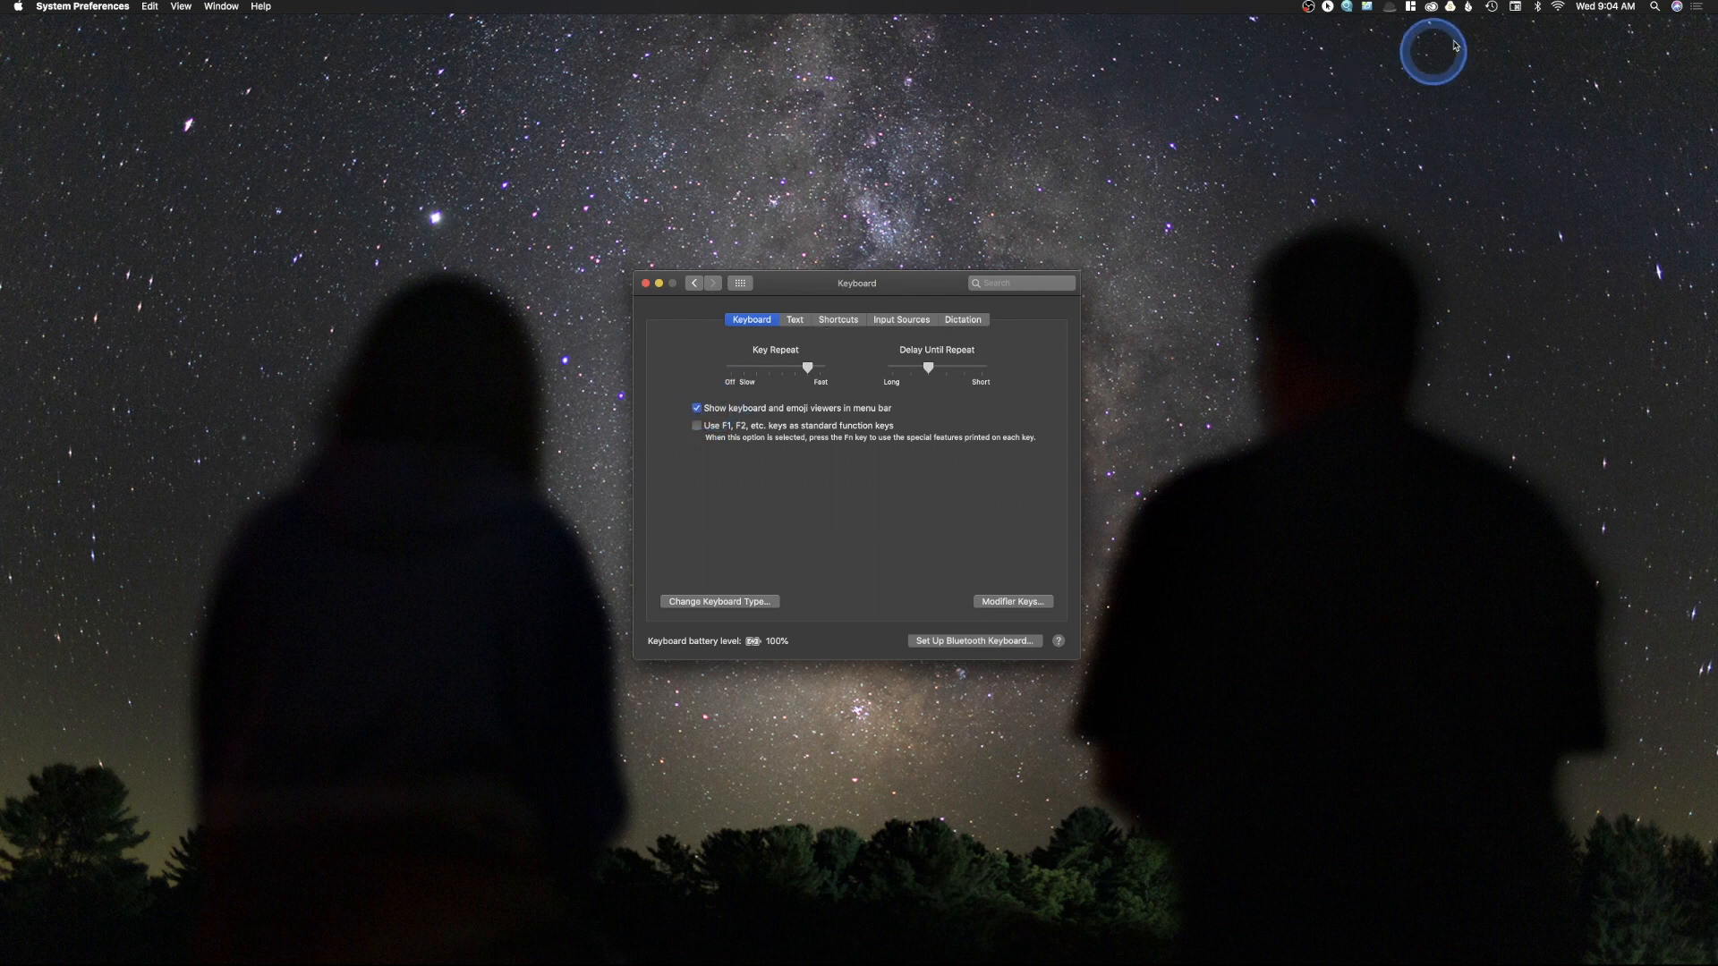
left_click(1516, 9)
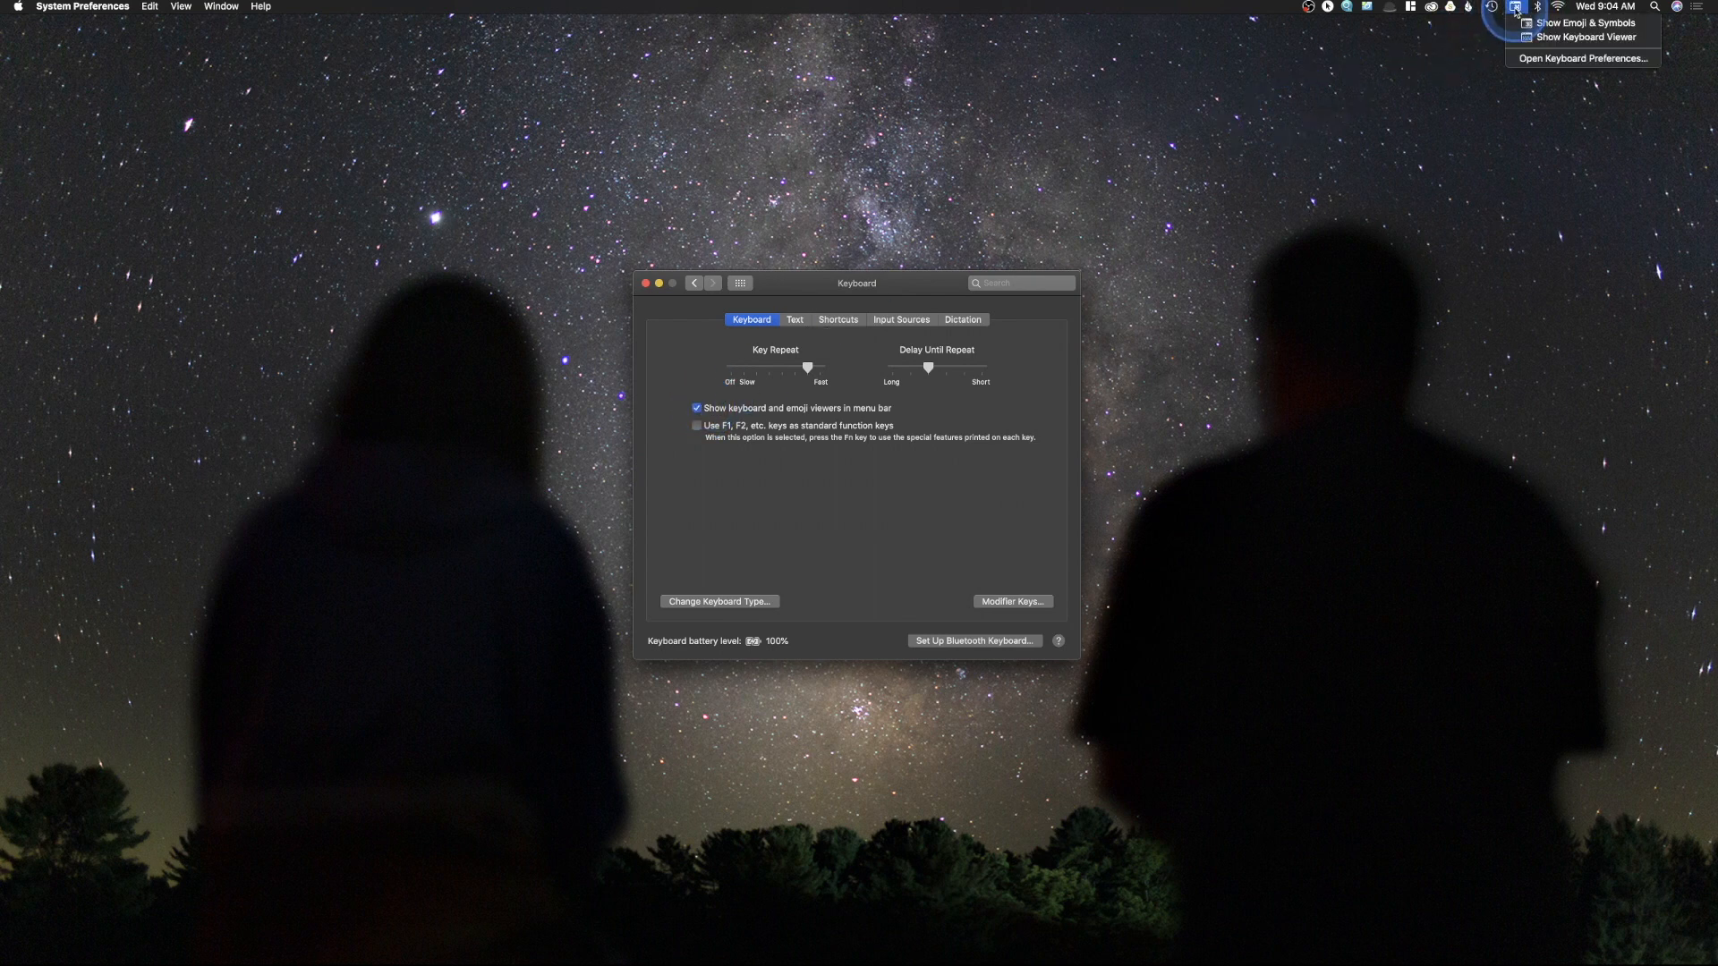
left_click(1541, 37)
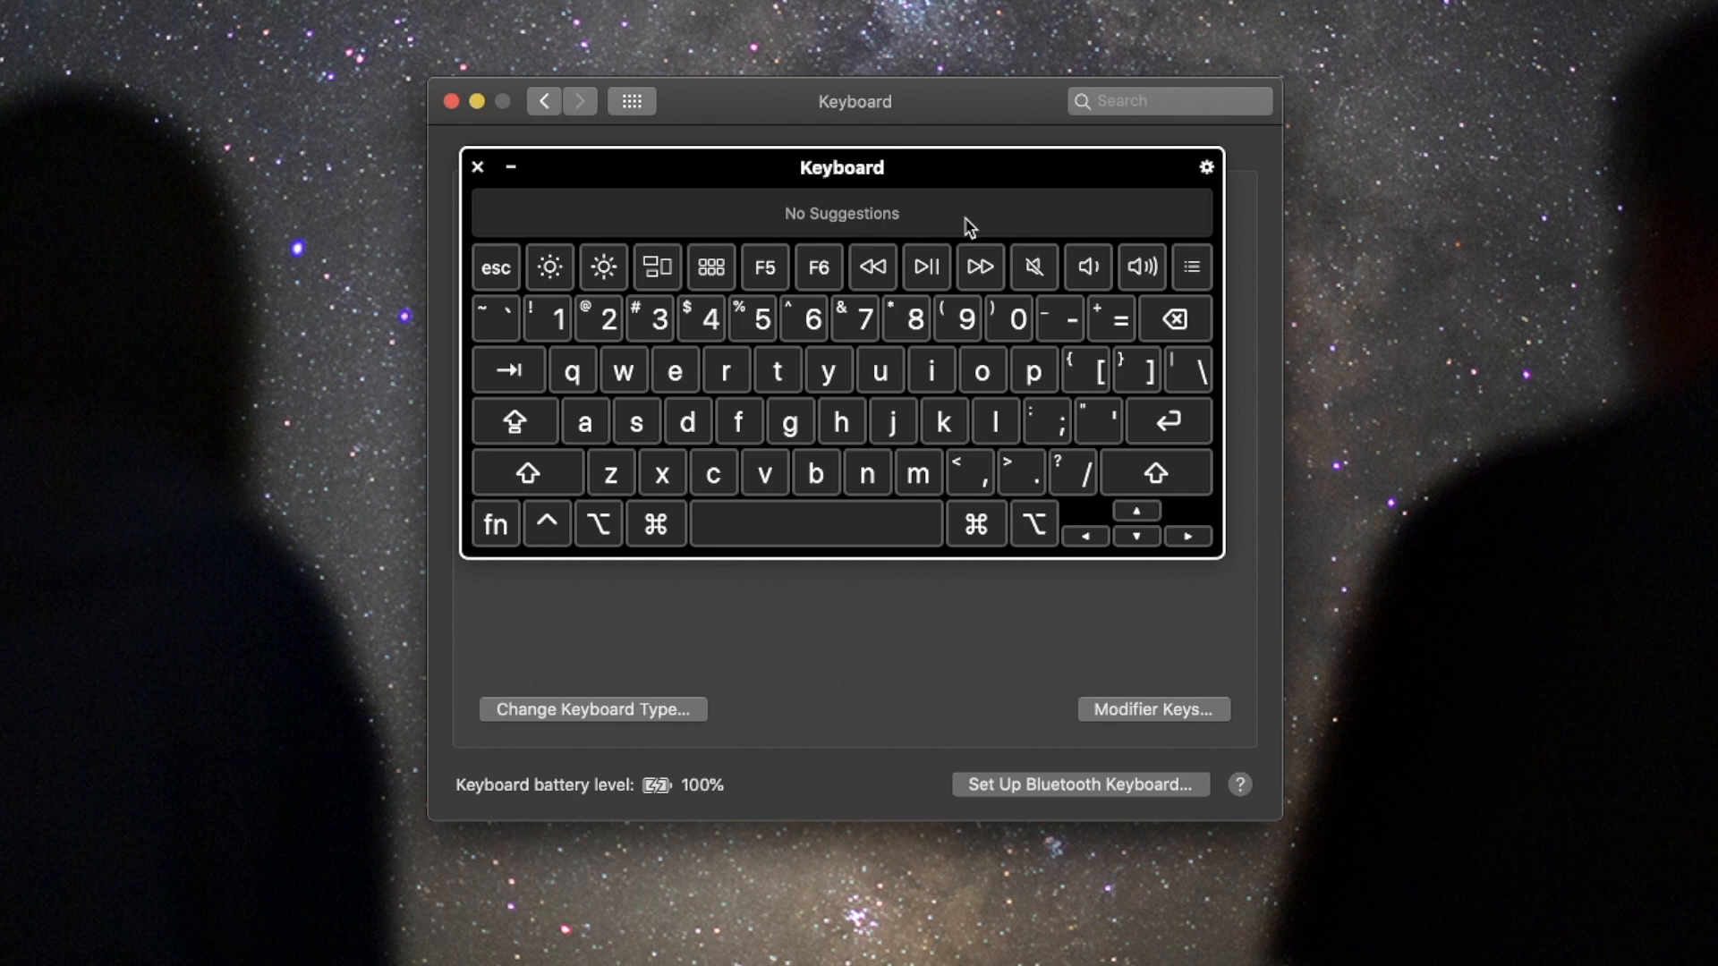
Examine the Option special characters in the Keyboard Viewer, including the copyright symbol
left_click(955, 215)
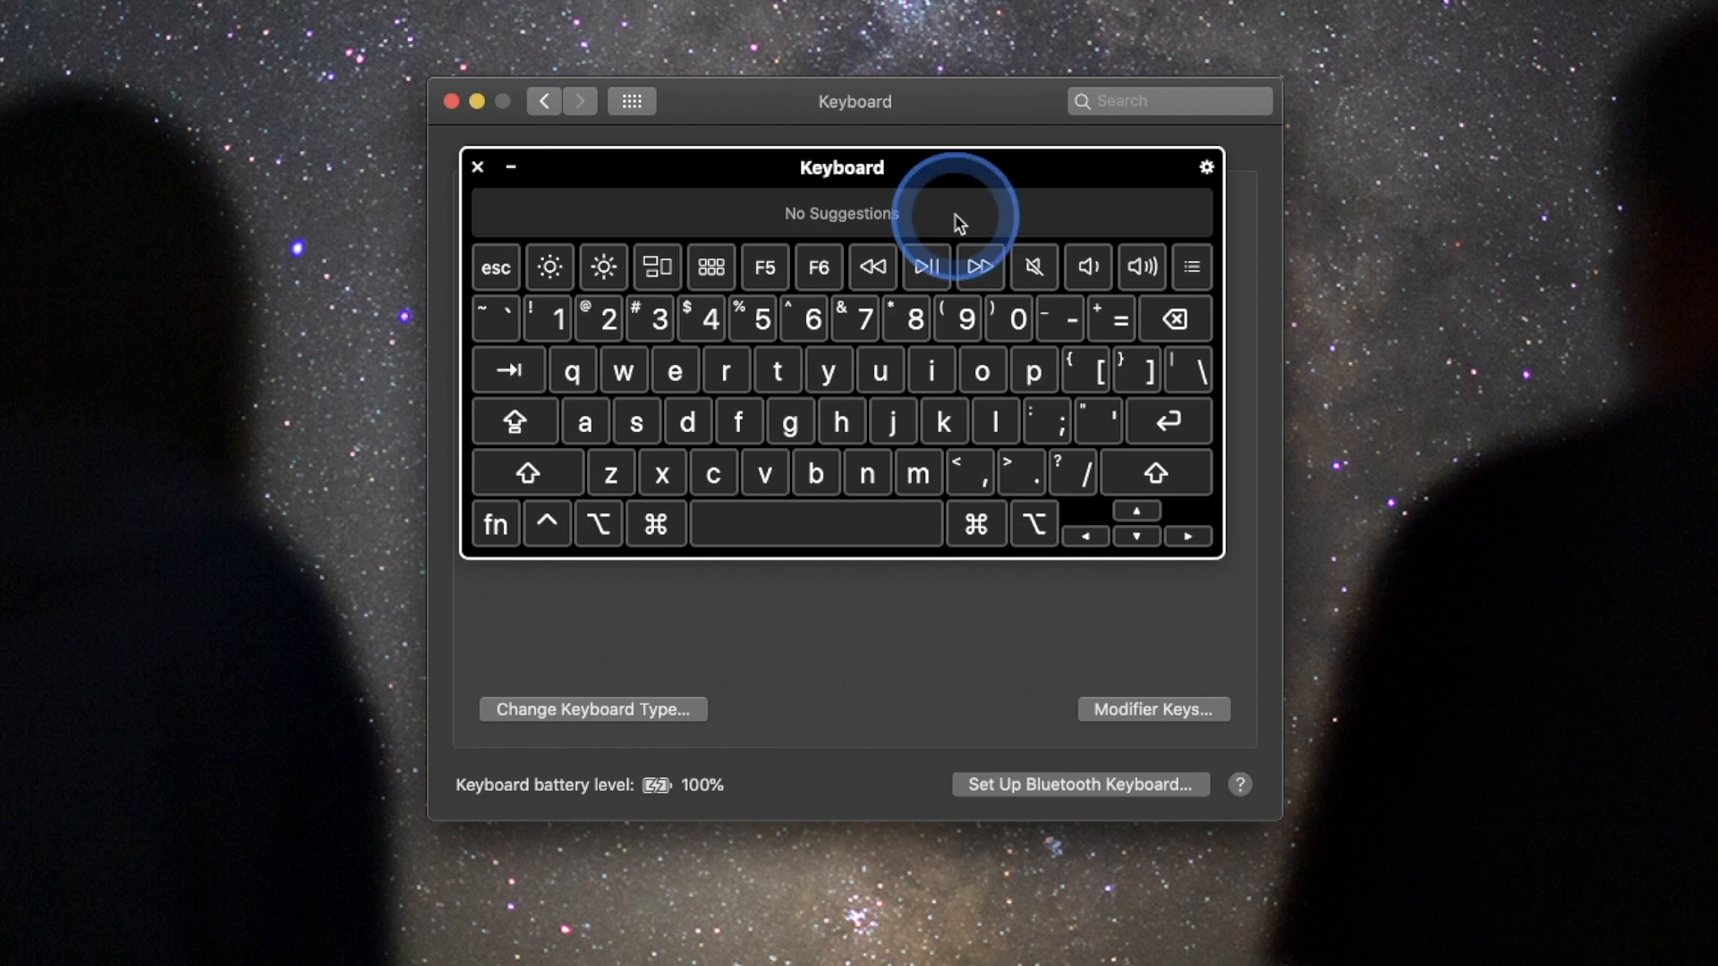
left_click(959, 224, "alt")
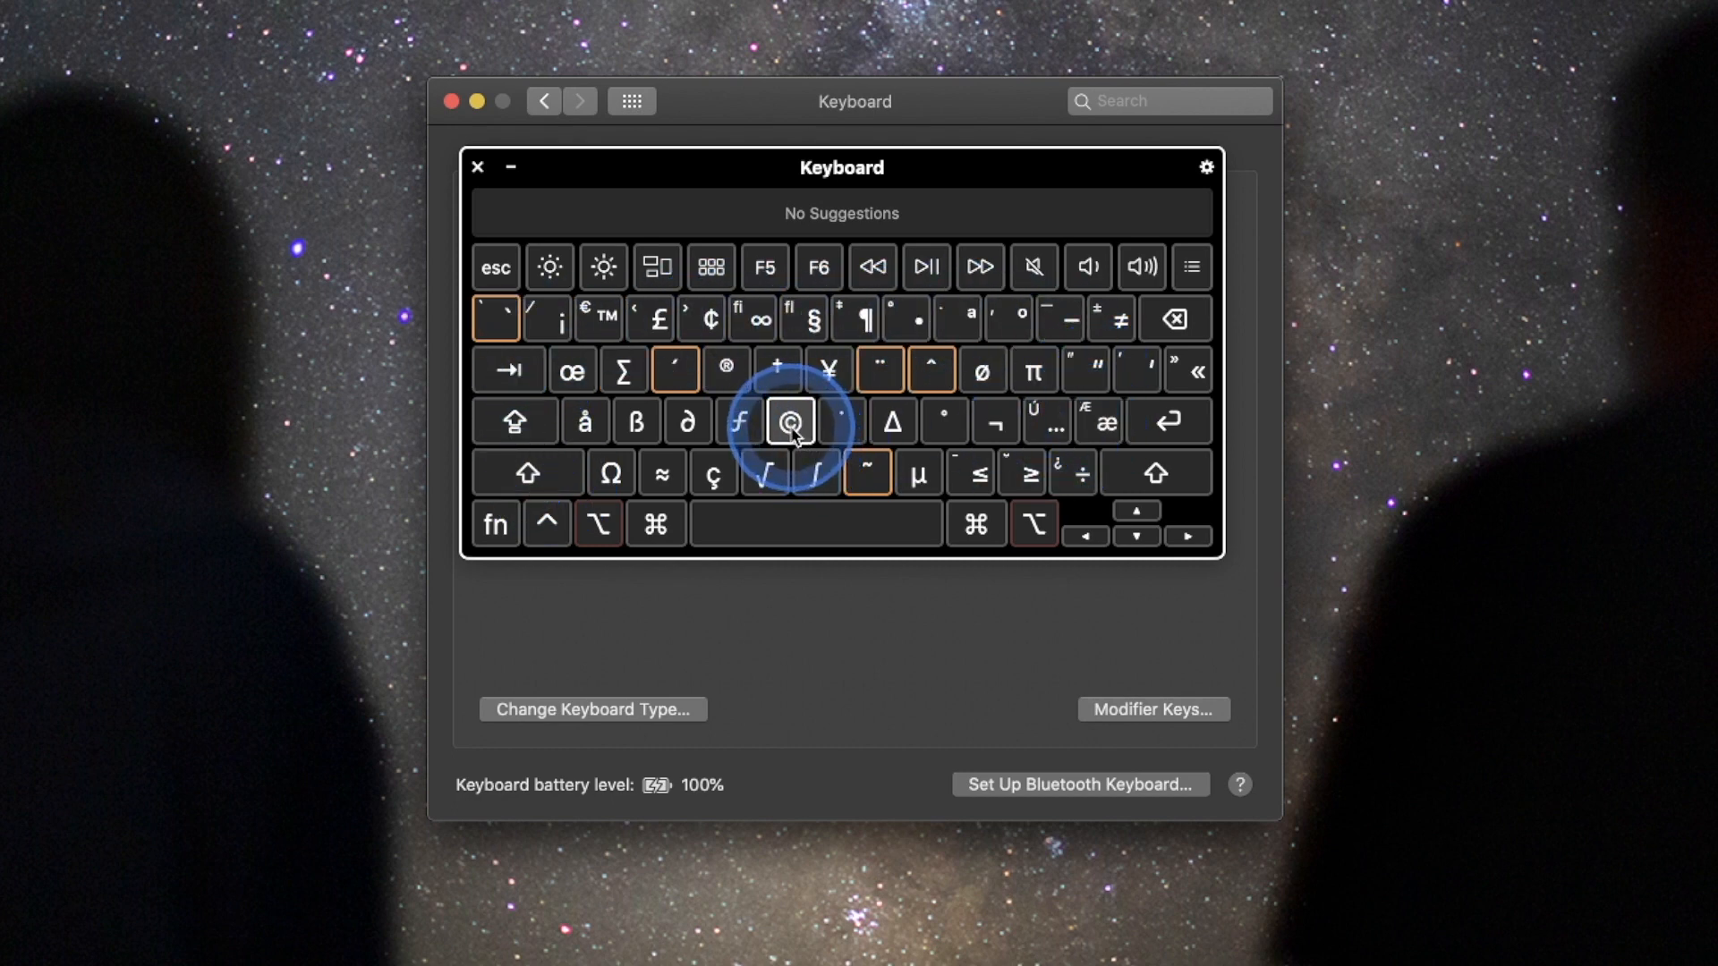
key("alt")
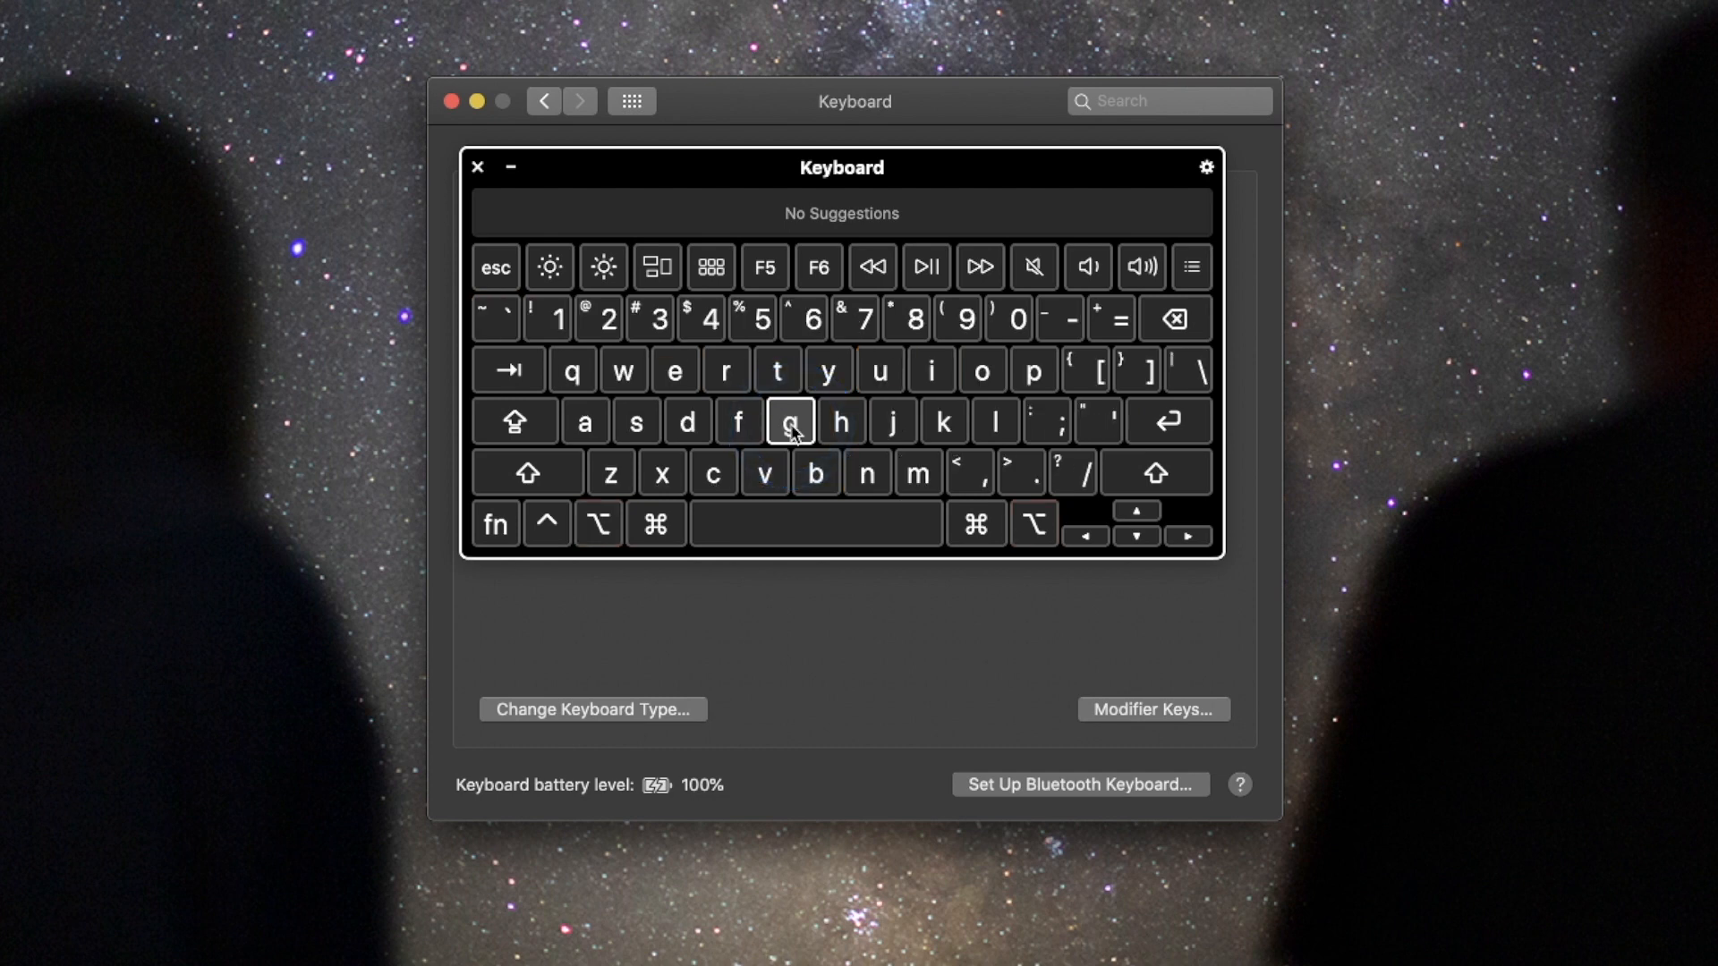
left_click(791, 422, "alt")
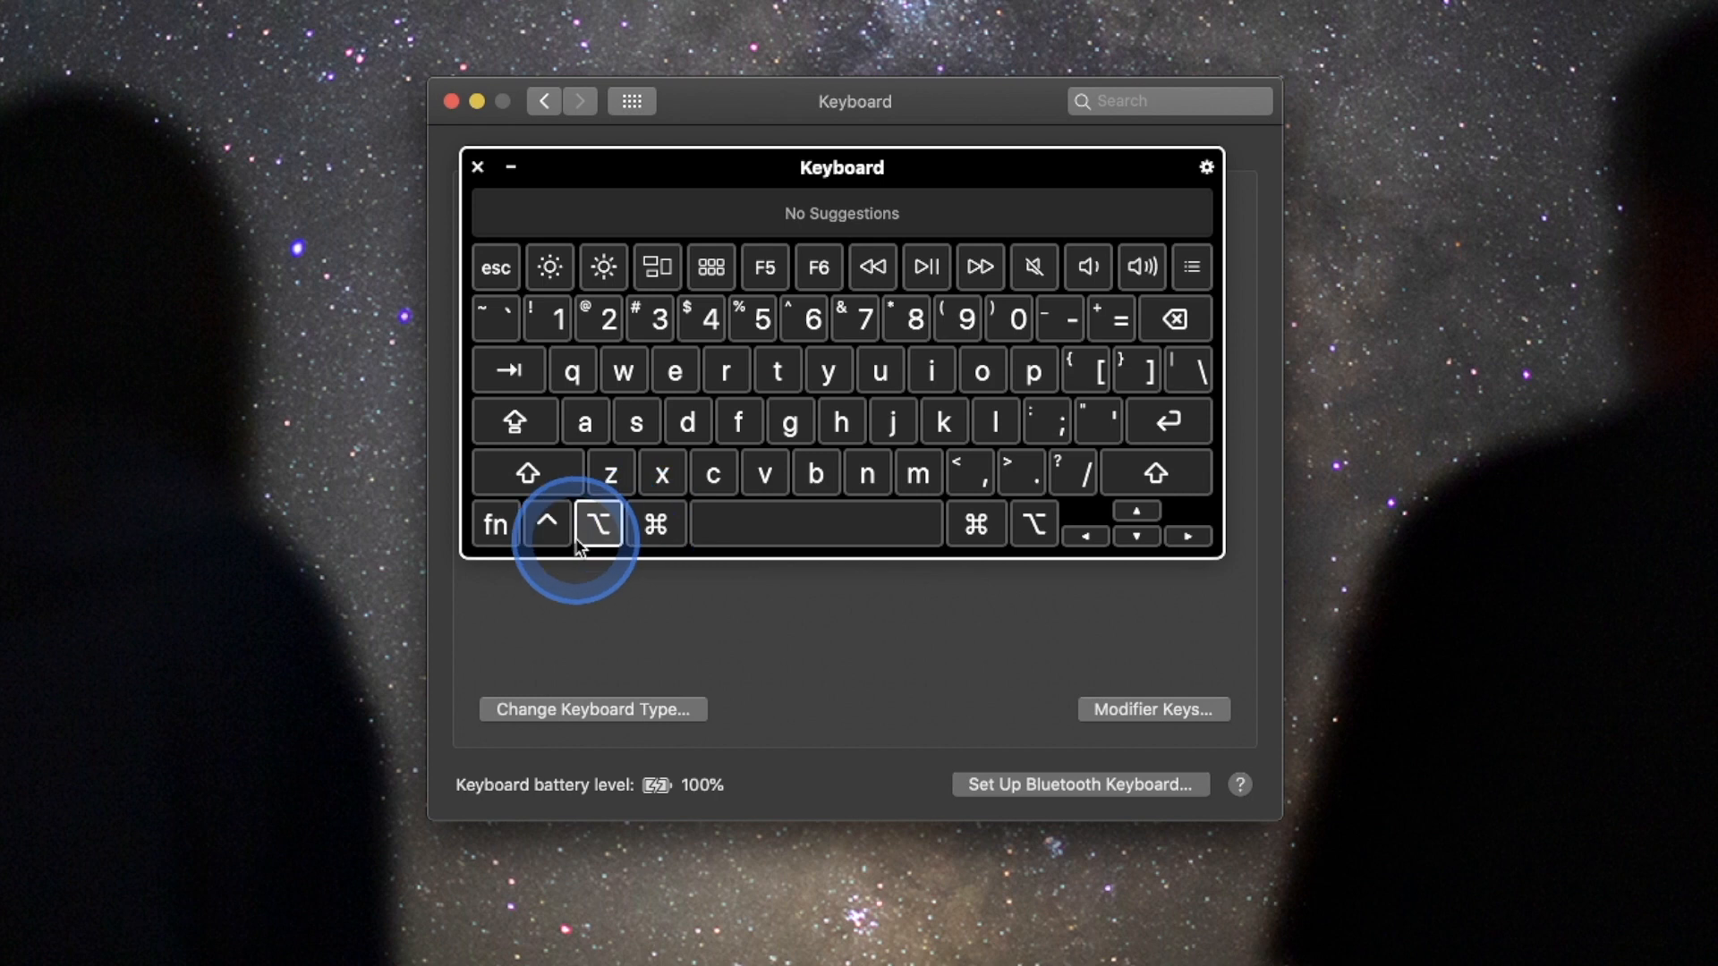
key("alt")
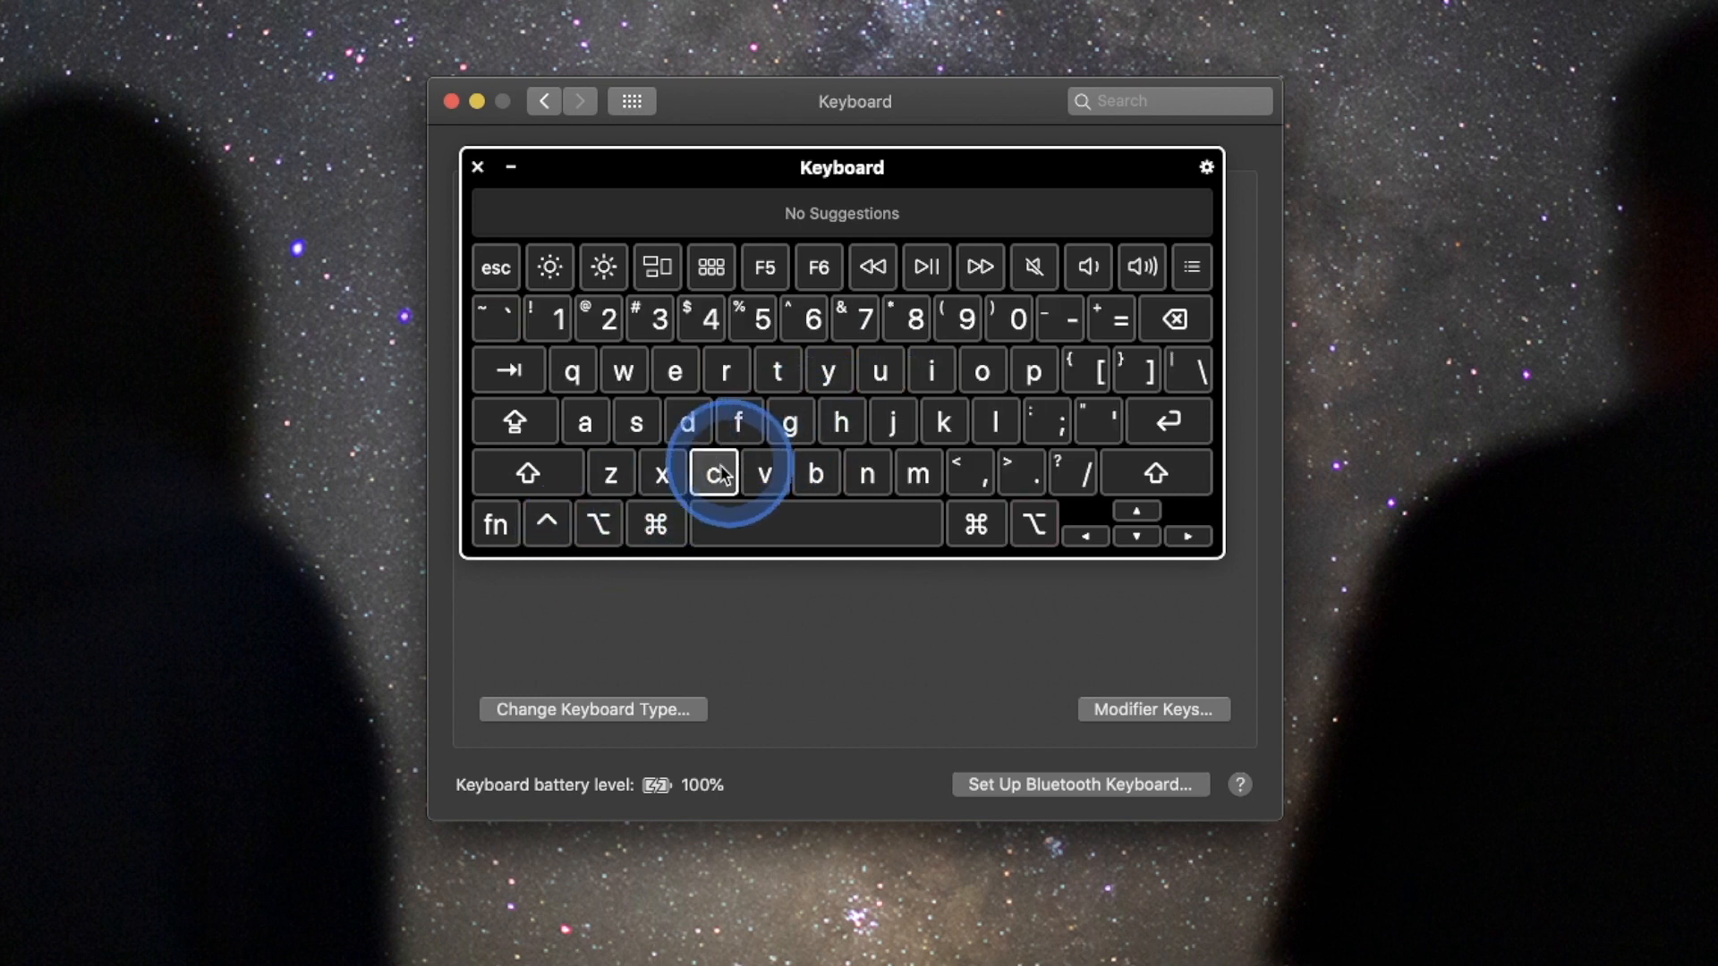
key("alt")
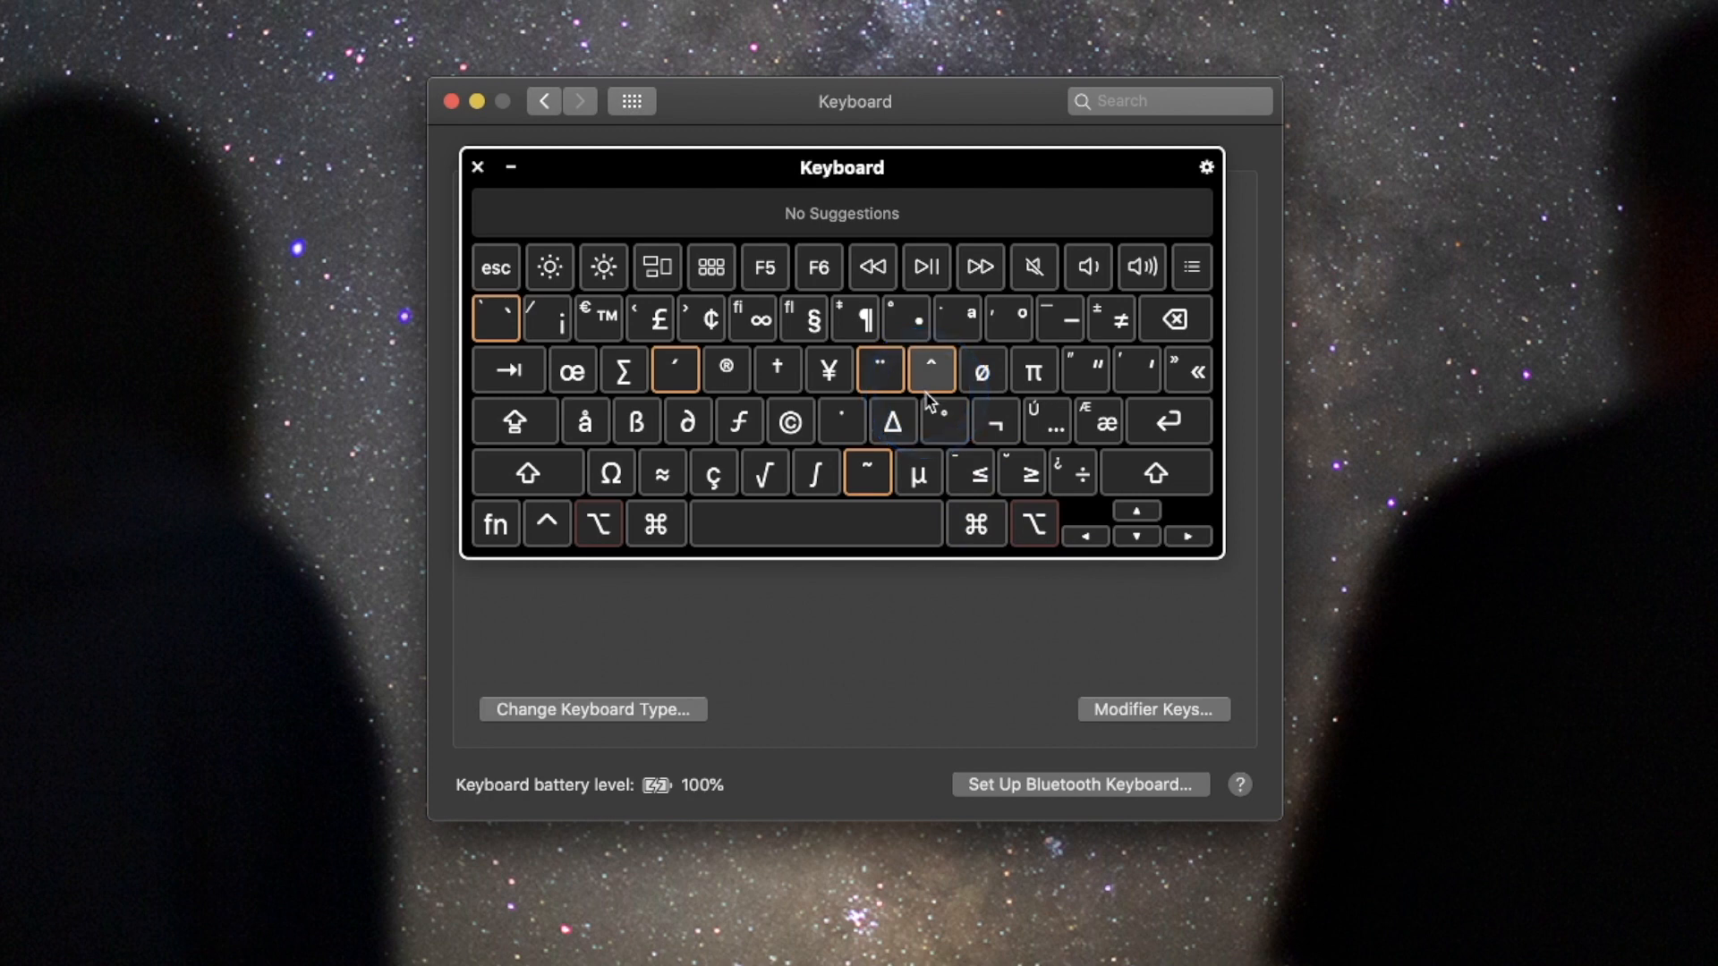
key("alt")
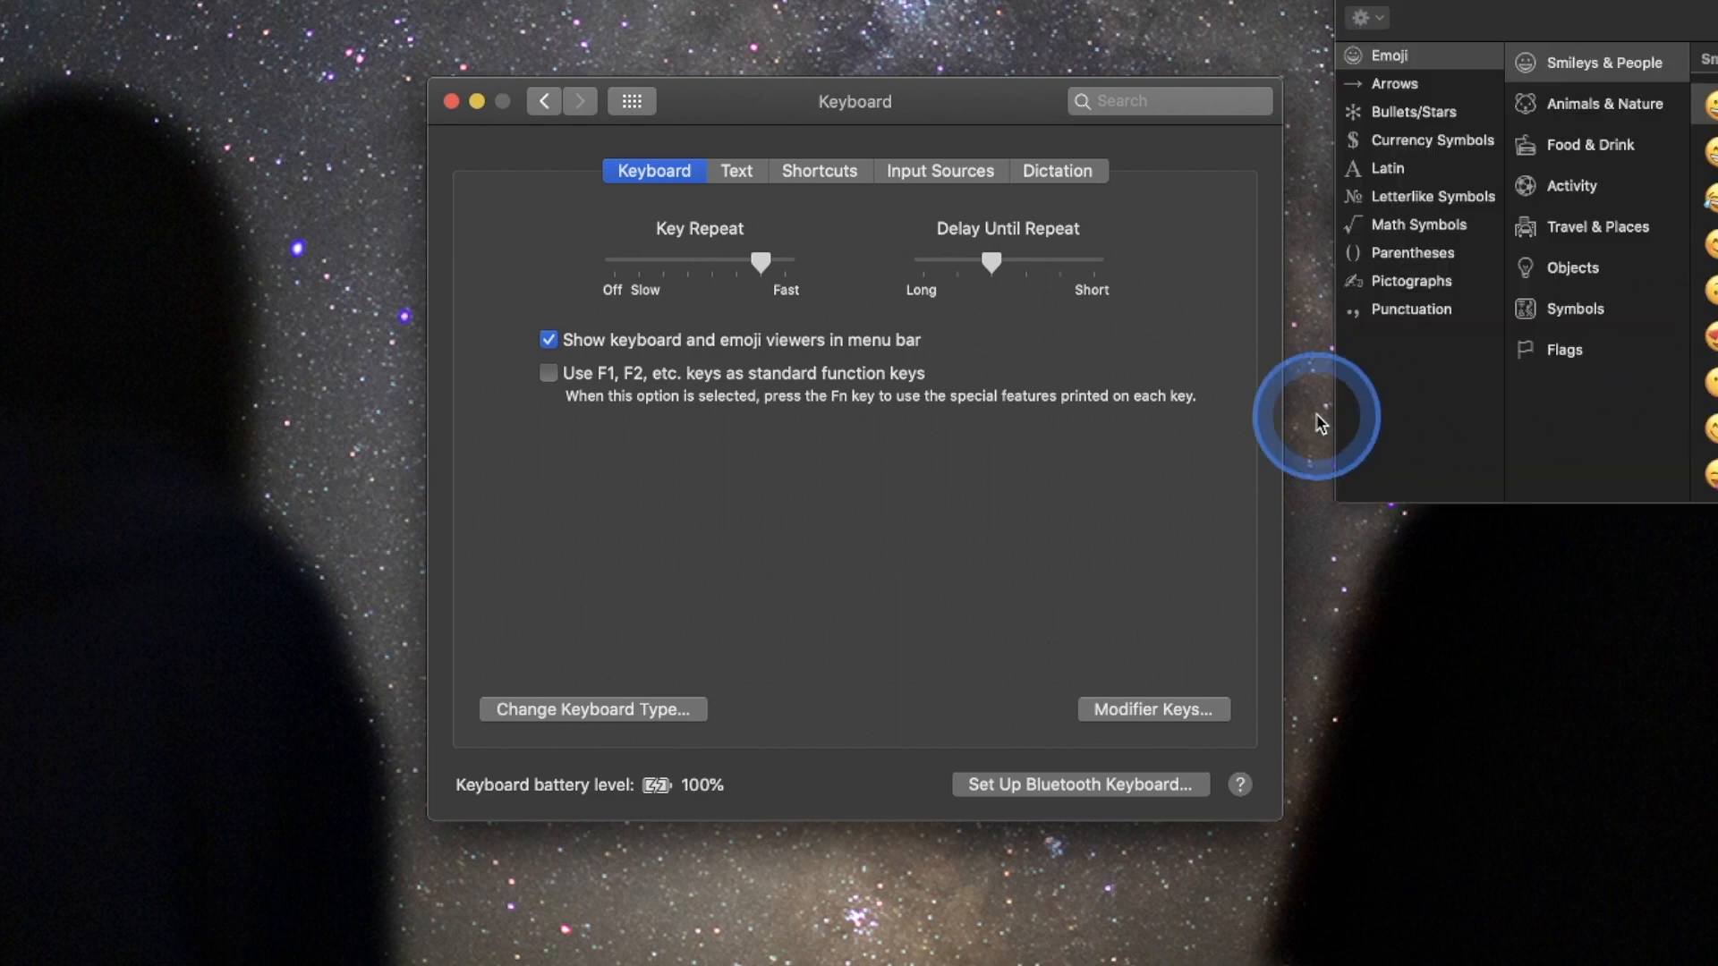
Move the Character Viewer over the Keyboard preferences window and browse to its Math Symbols category
left_click_drag(1716, 3, 938, 132)
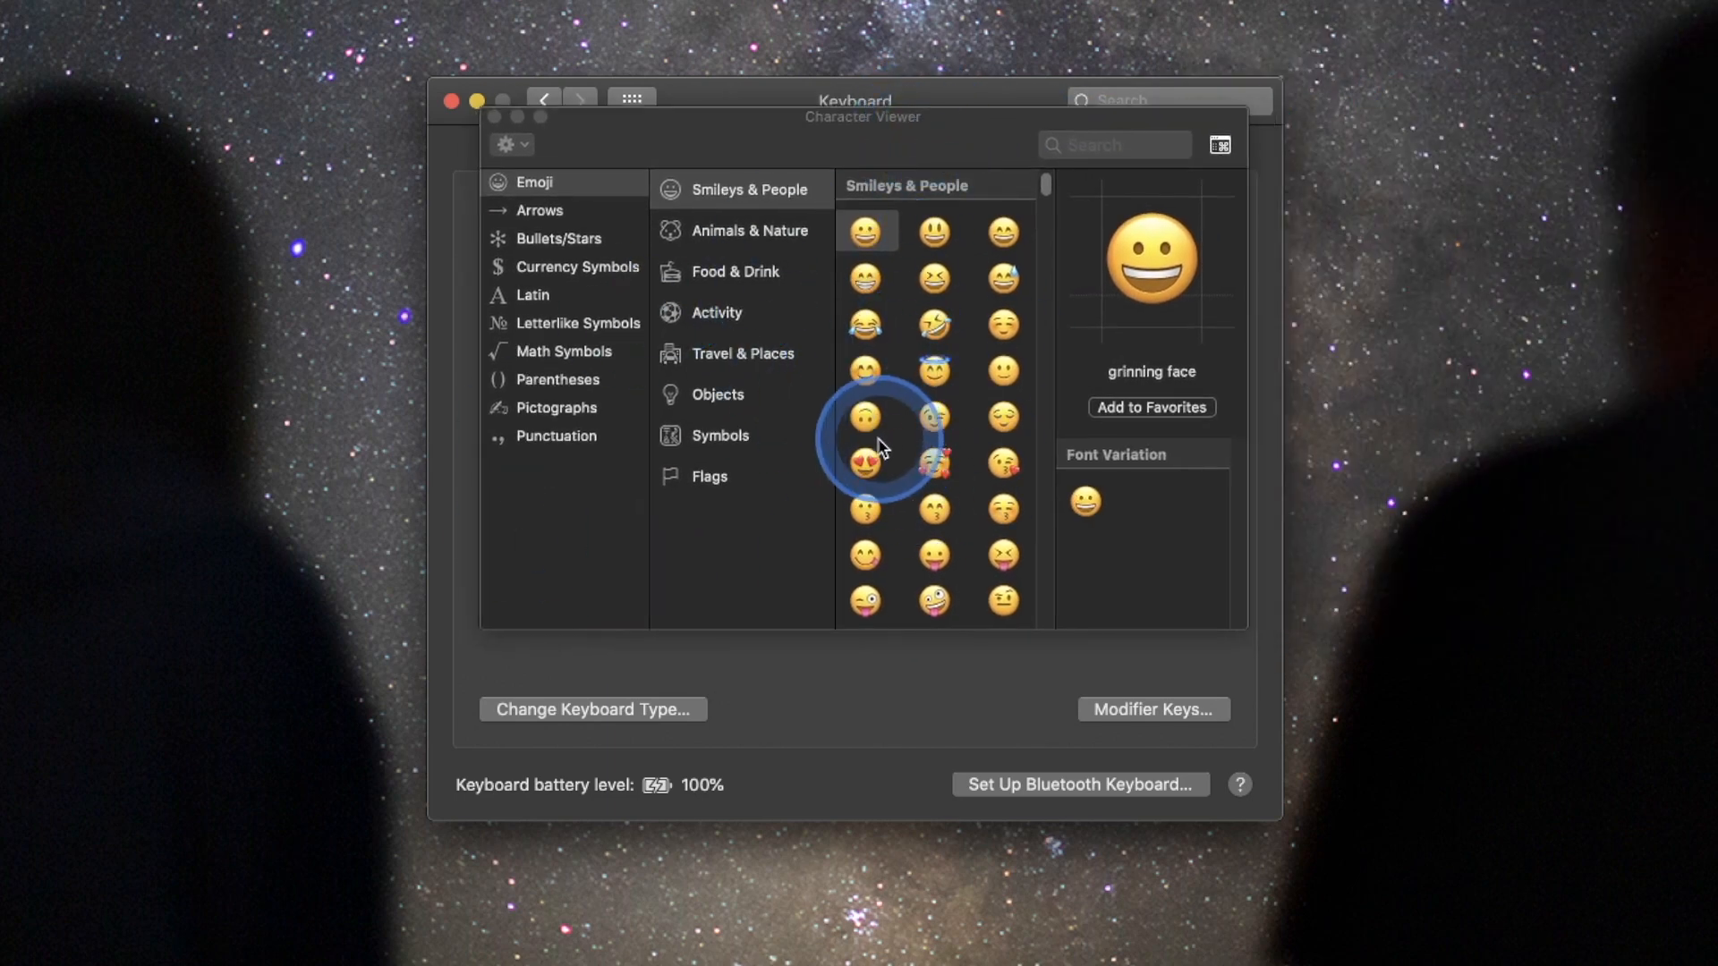
left_click(570, 358)
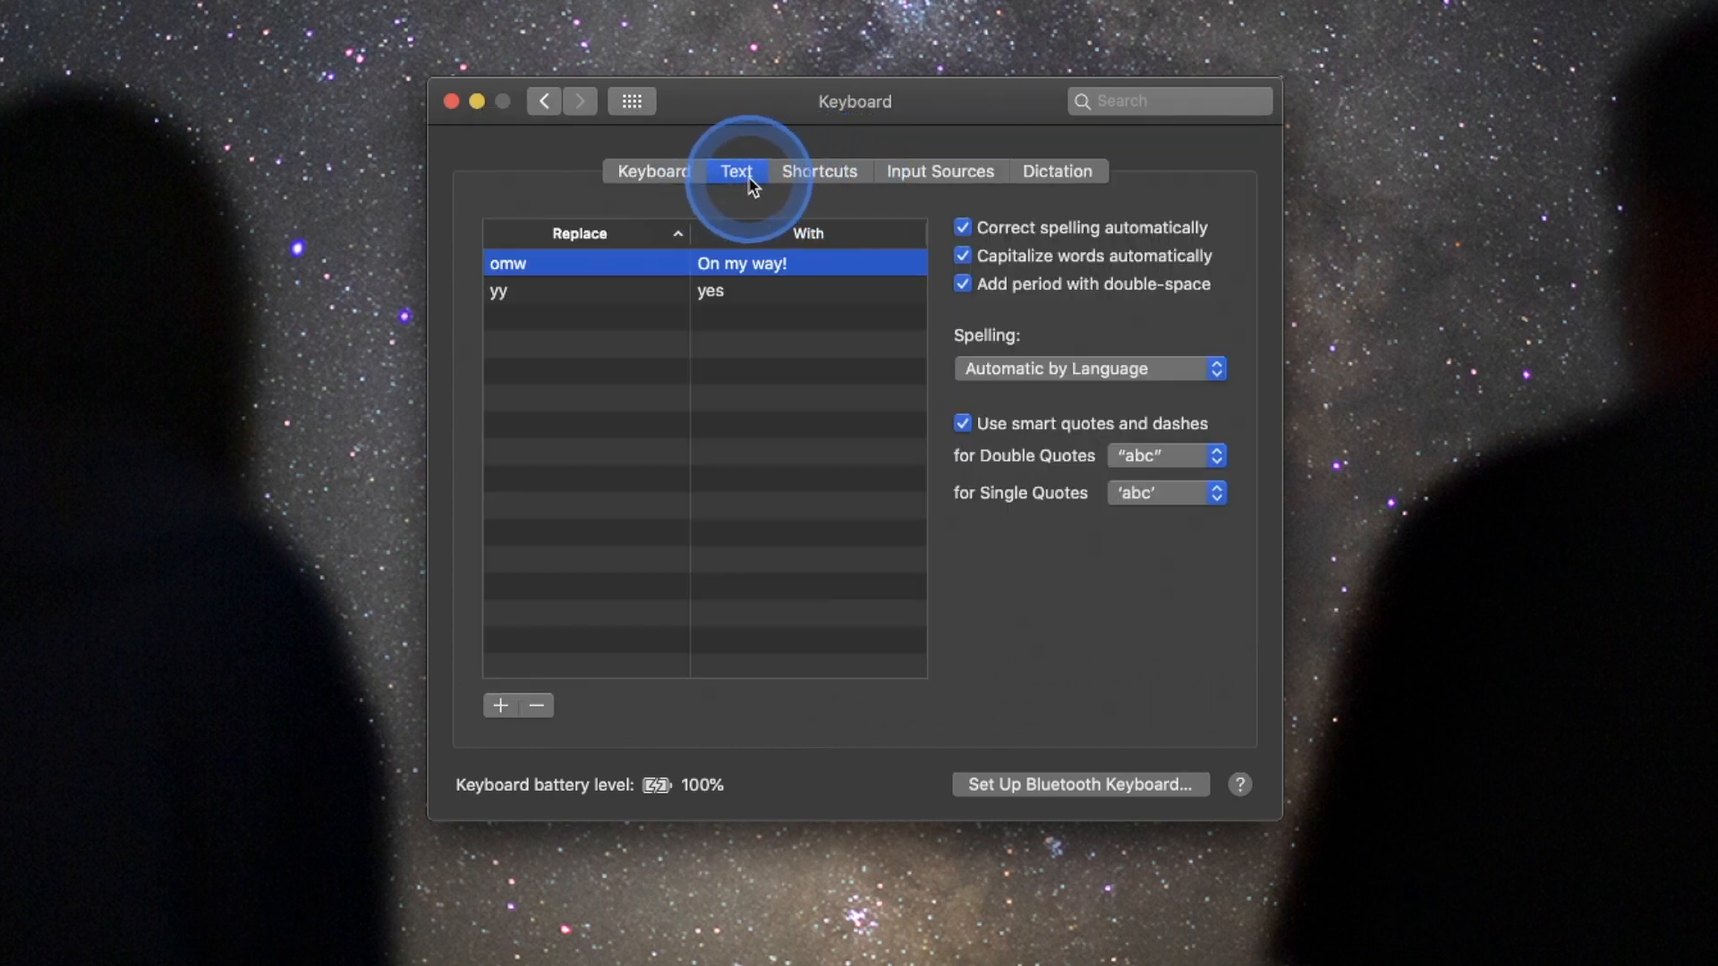
Review the Shortcuts, Input Sources and Dictation settings of the Keyboard preferences
left_click(825, 172)
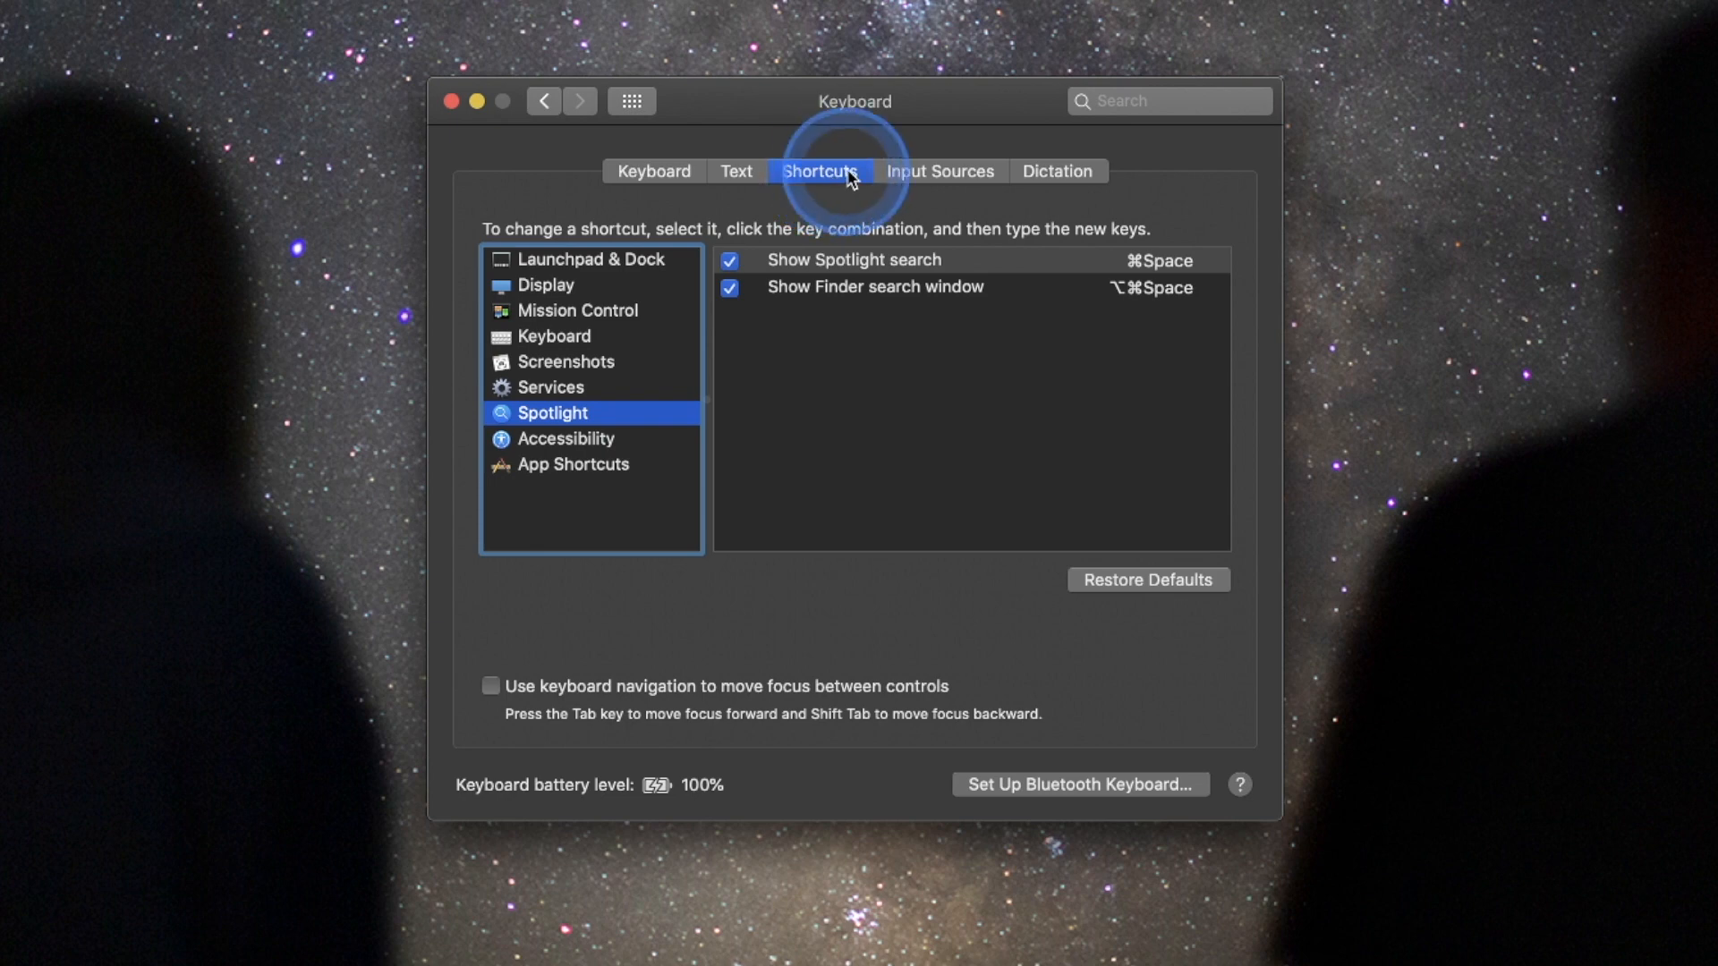
left_click(928, 169)
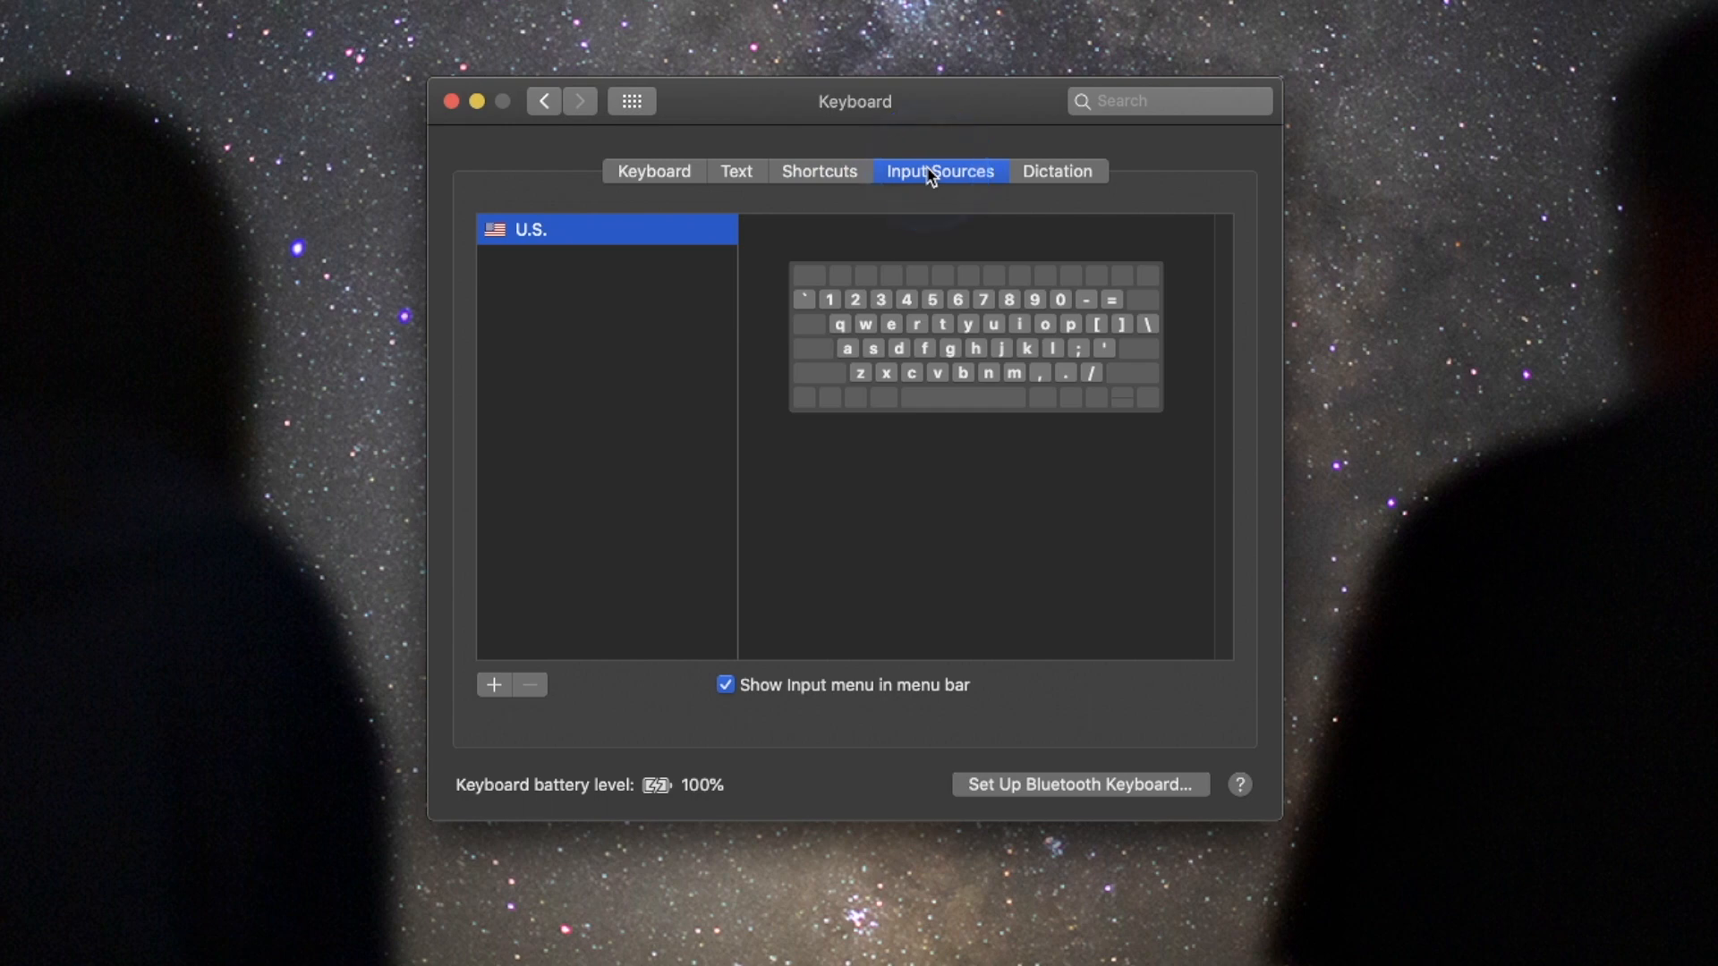
left_click(1069, 172)
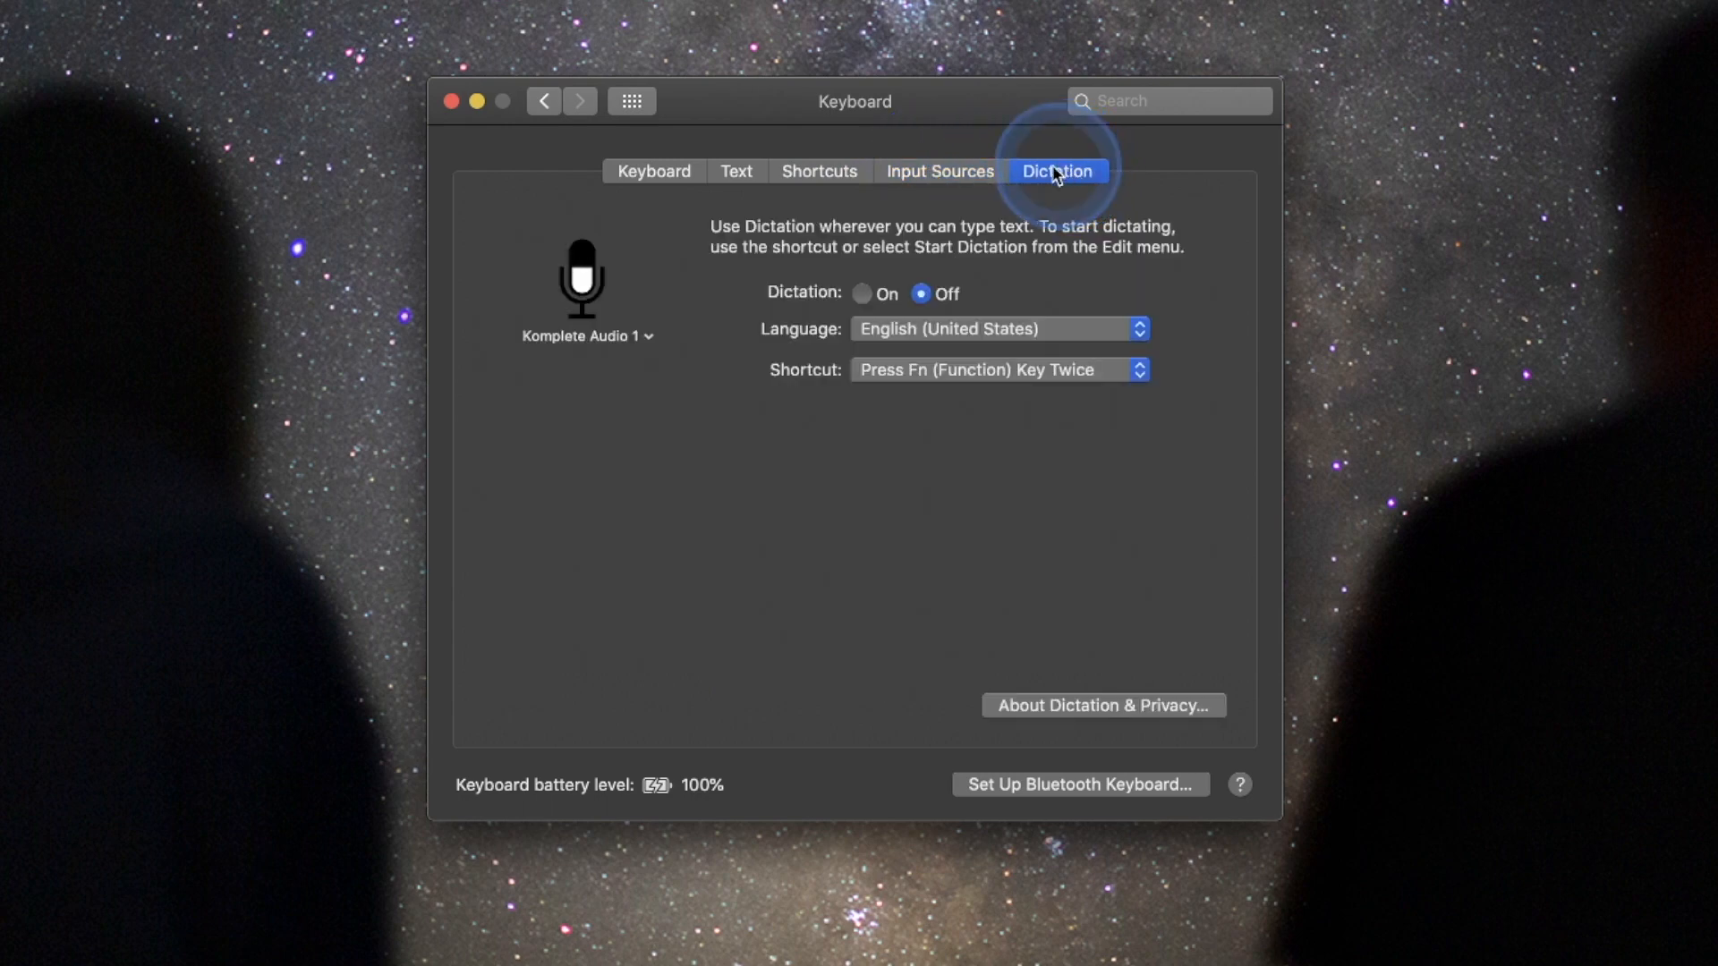
Leave the Keyboard preferences and look at the Trackpad and Mouse preferences
left_click(632, 105)
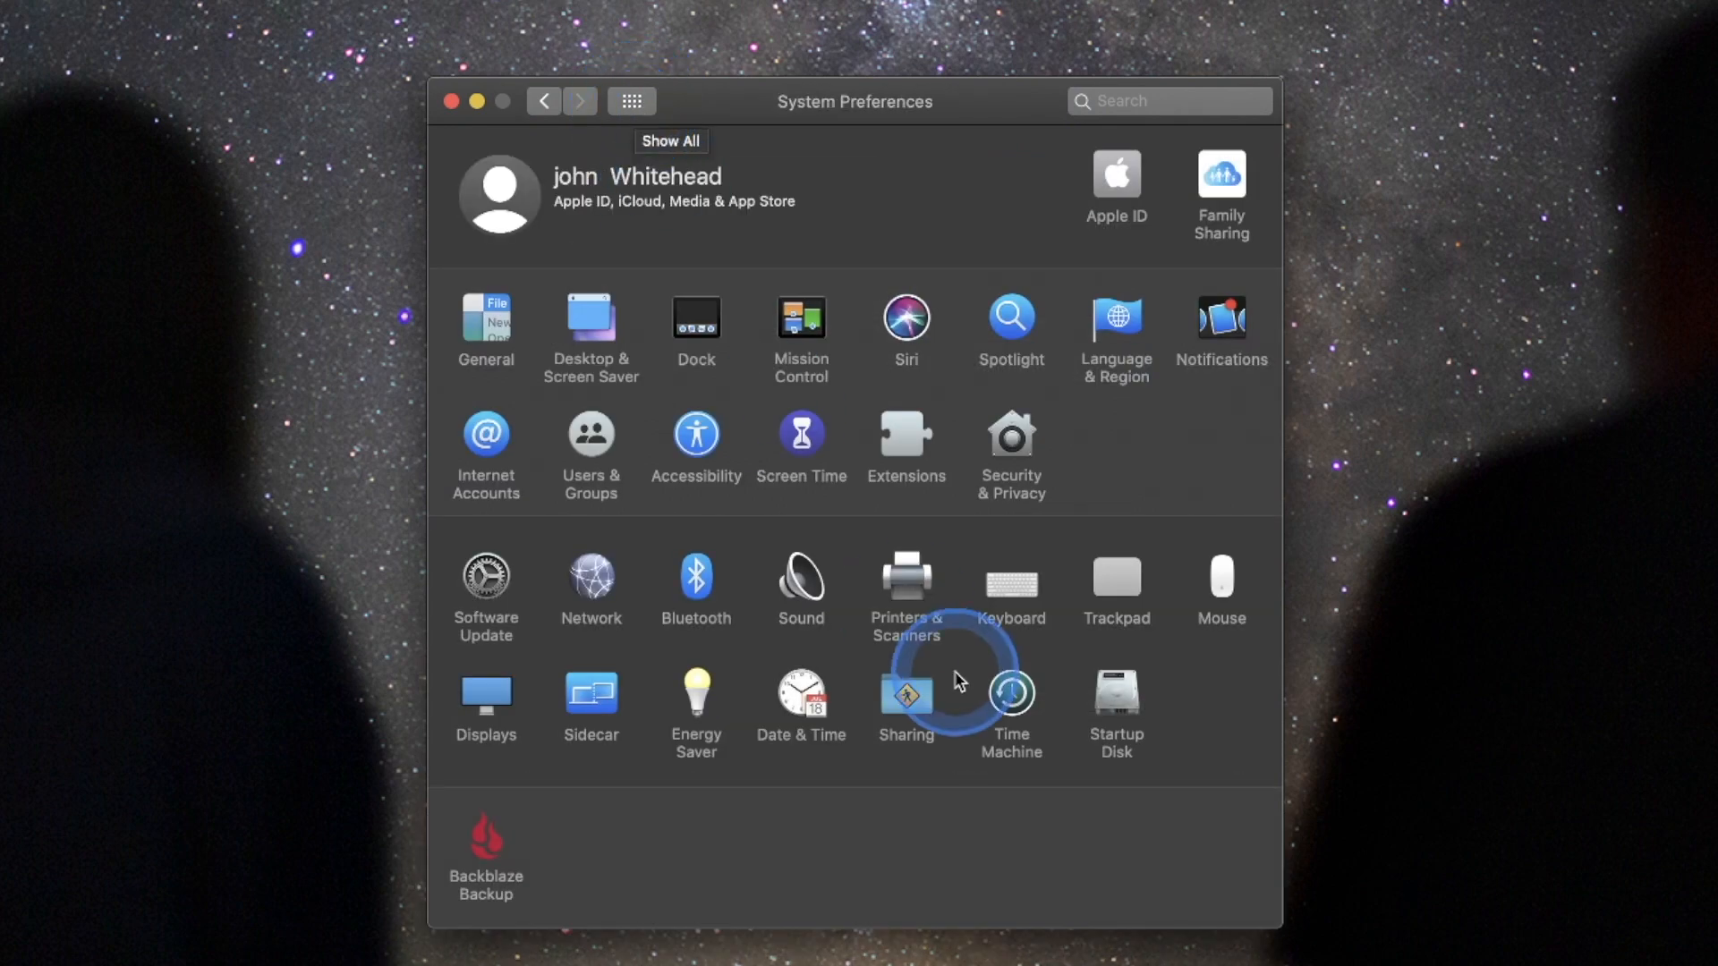
left_click(1101, 588)
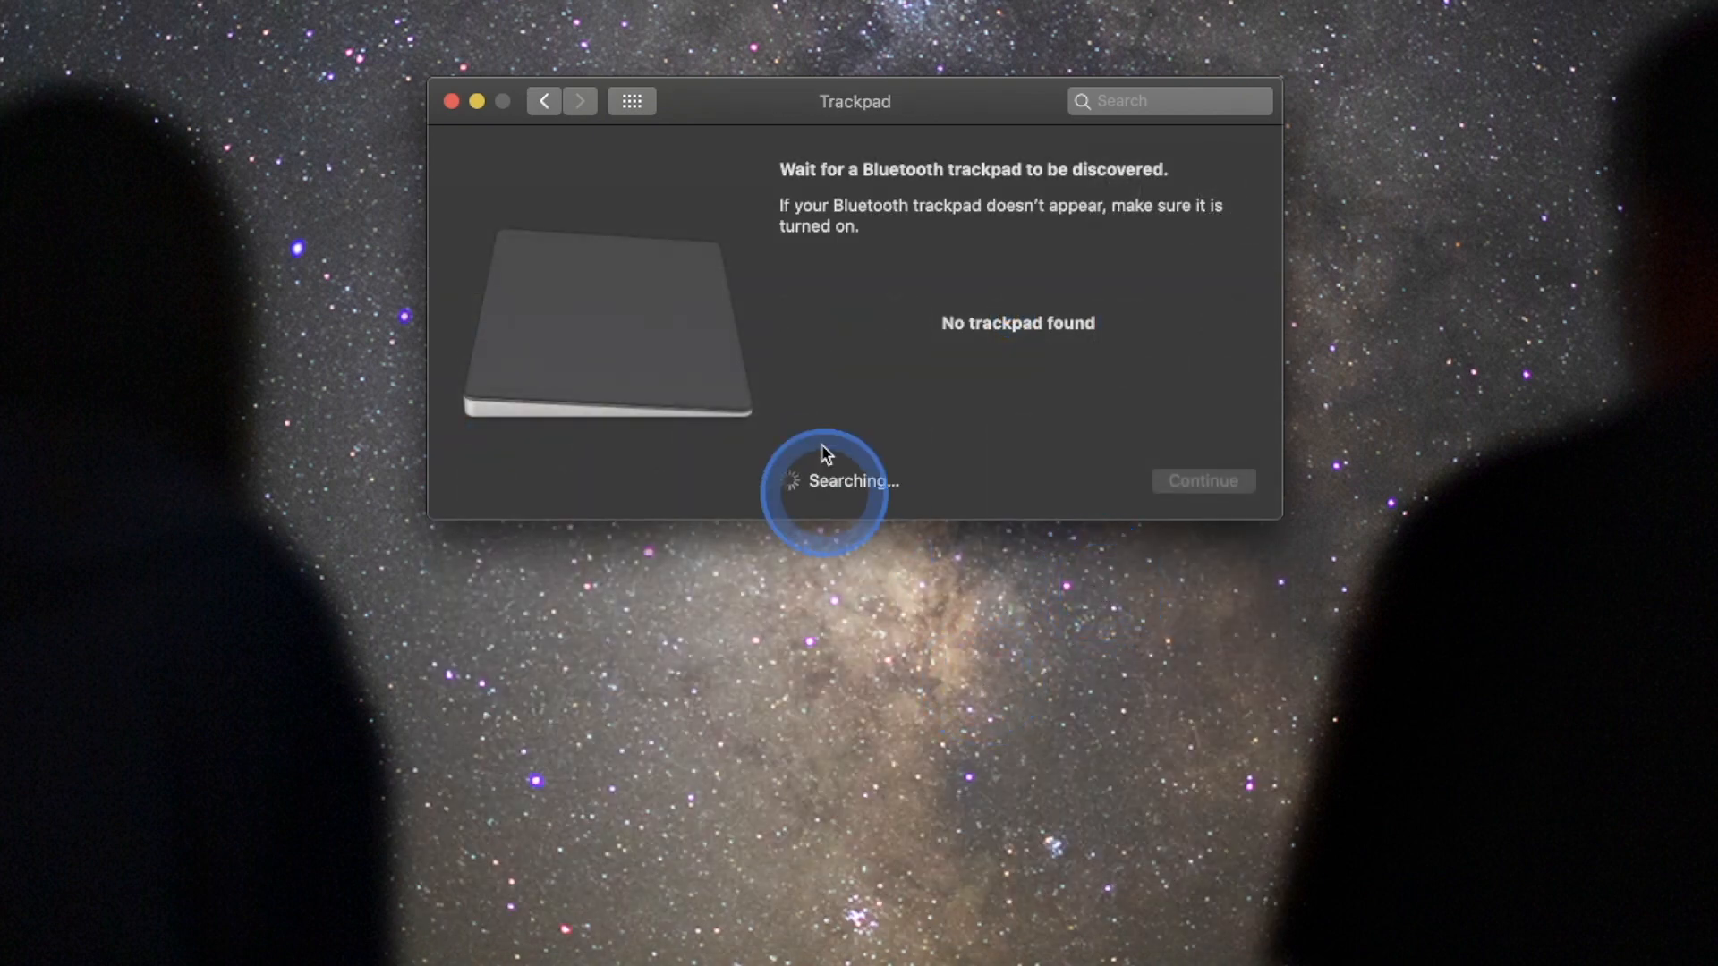
left_click(640, 105)
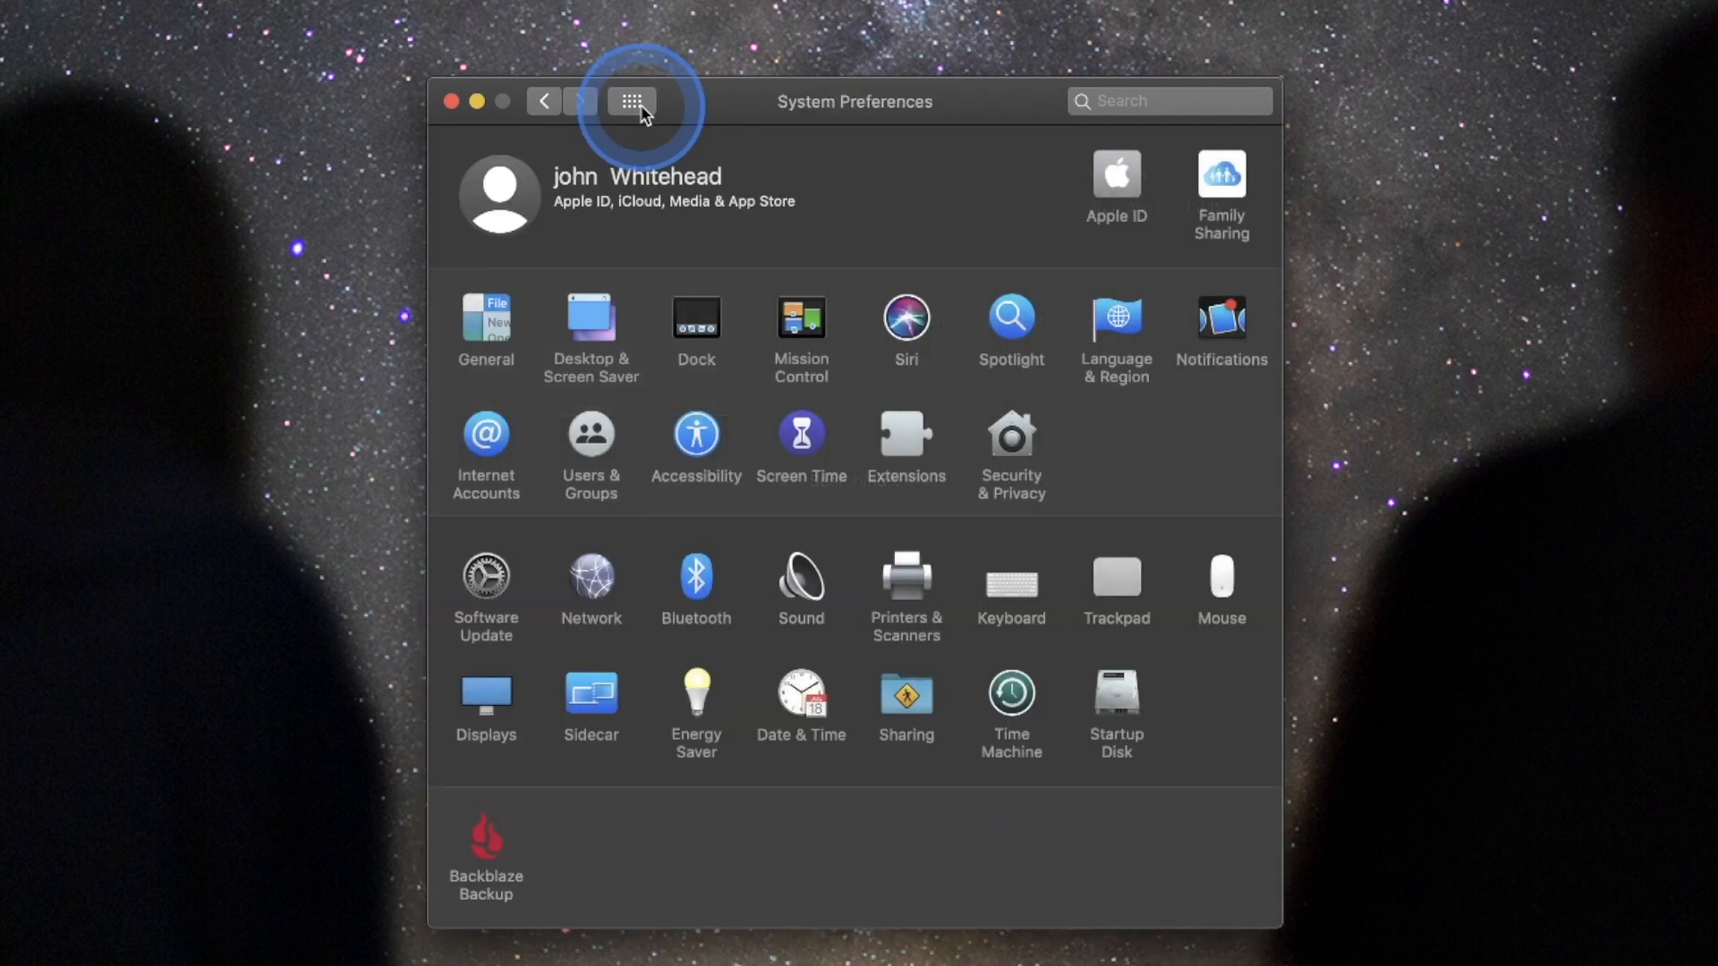
left_click(1226, 577)
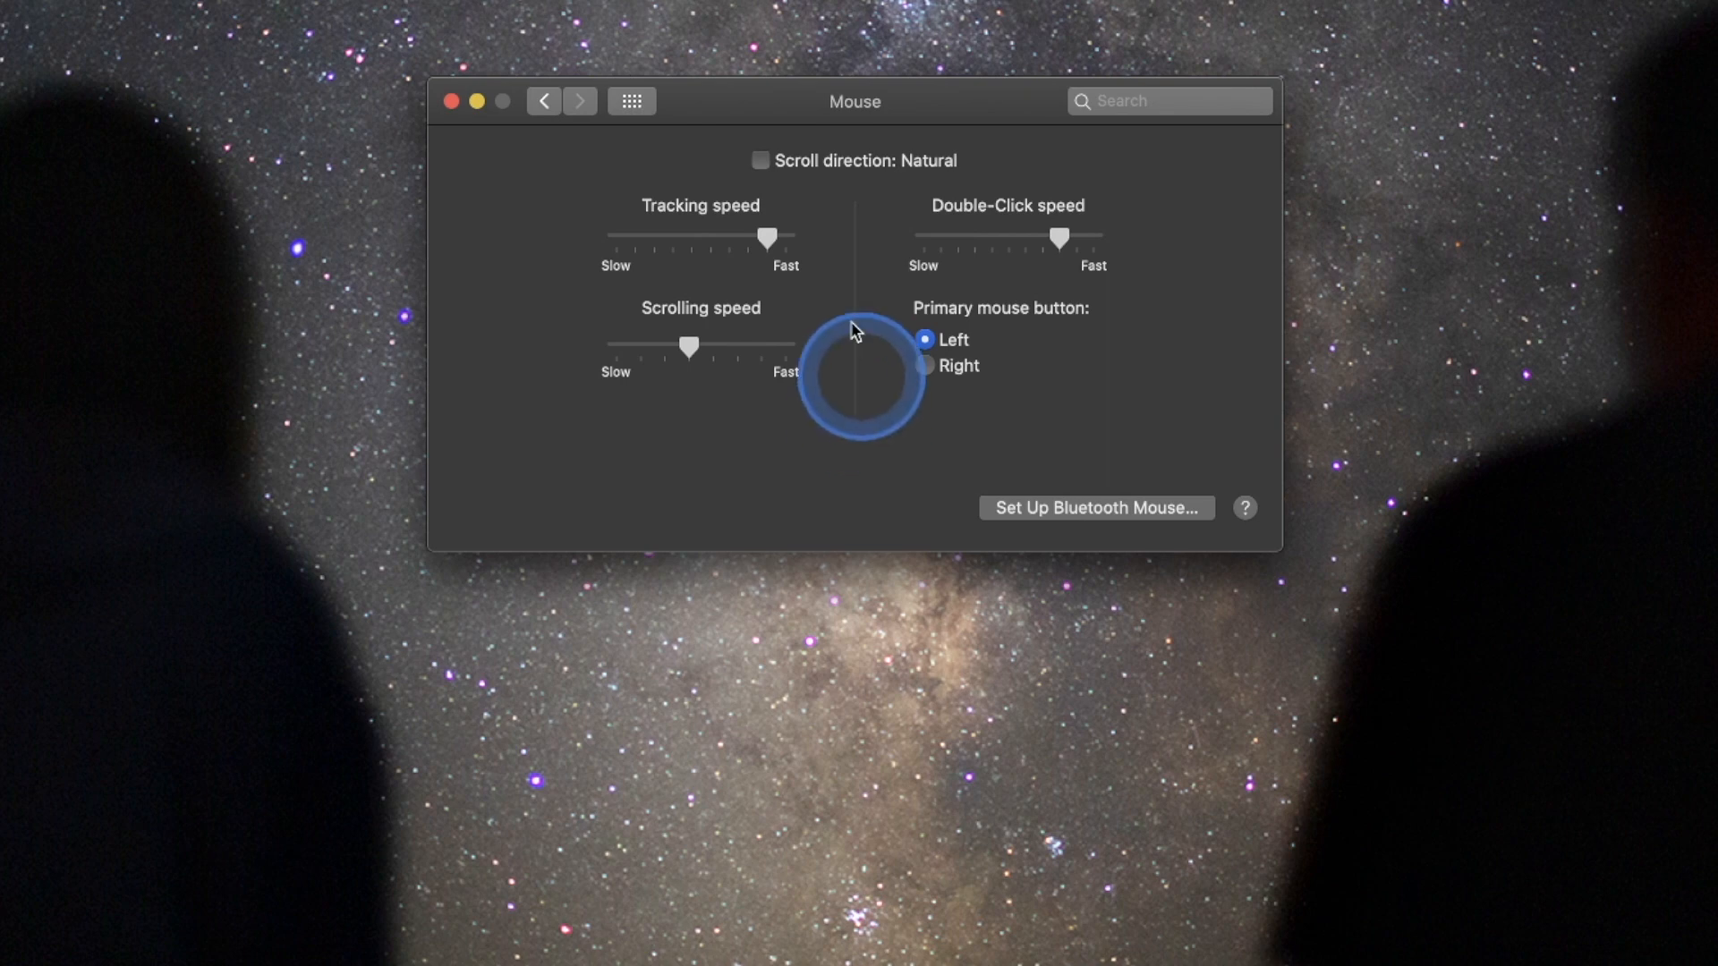
Review the Display, Color and Night Shift settings of the Displays preferences
left_click(632, 100)
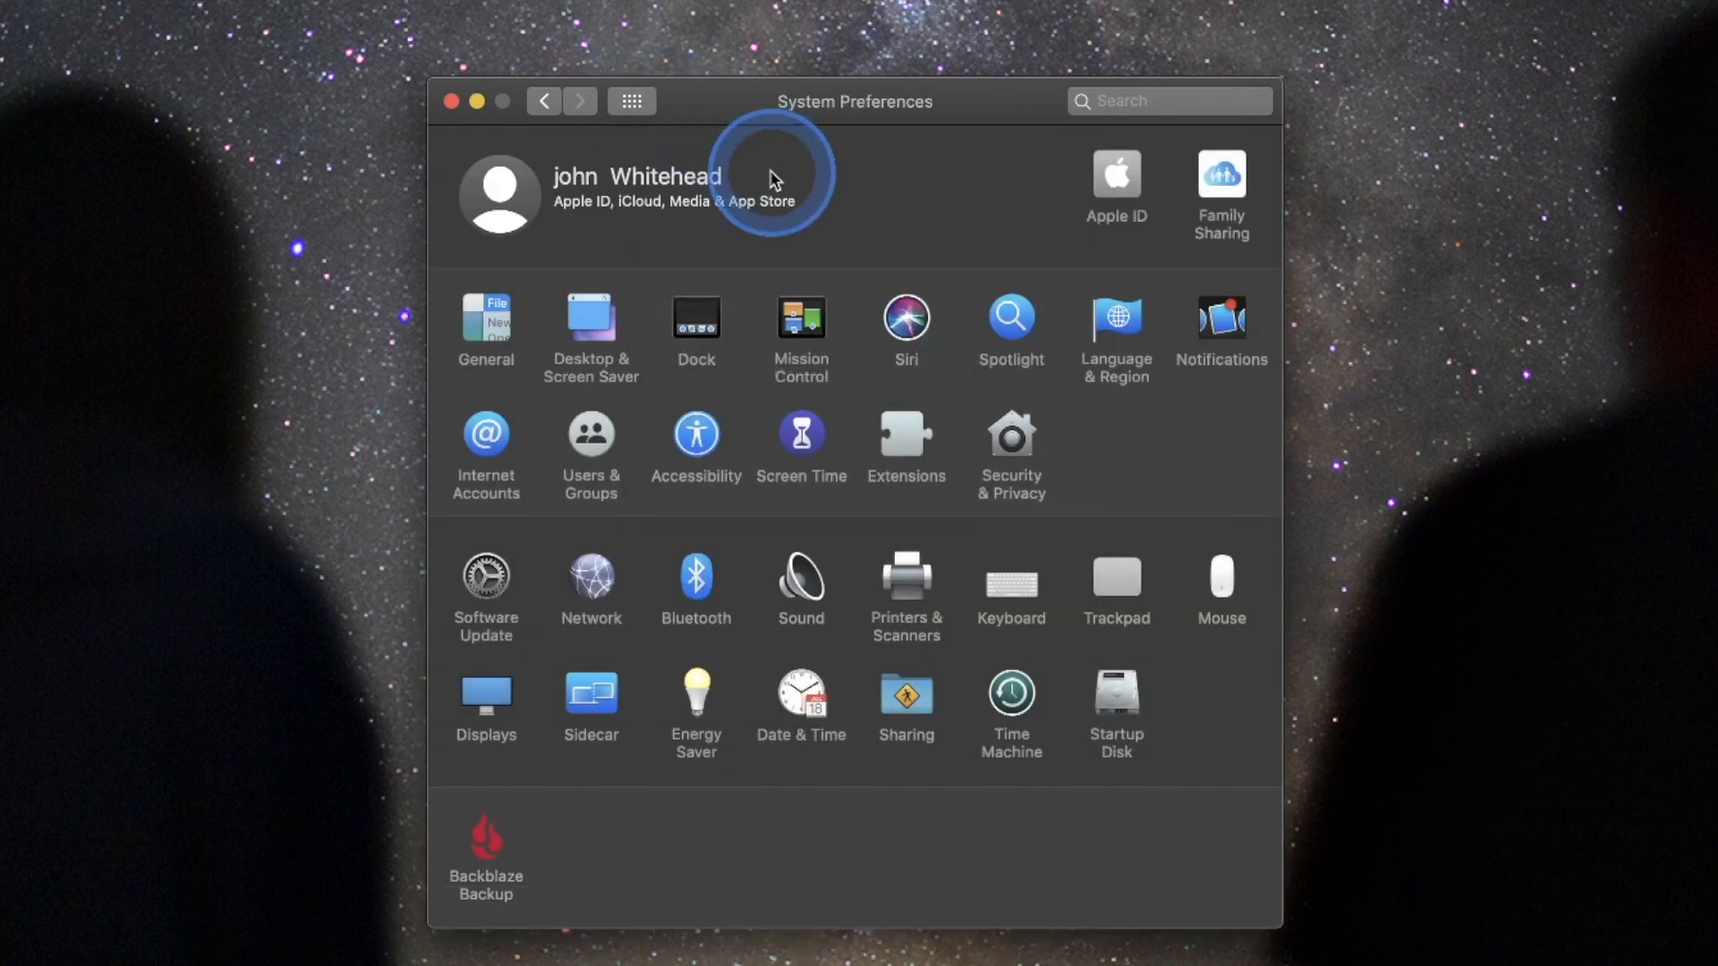
left_click(490, 707)
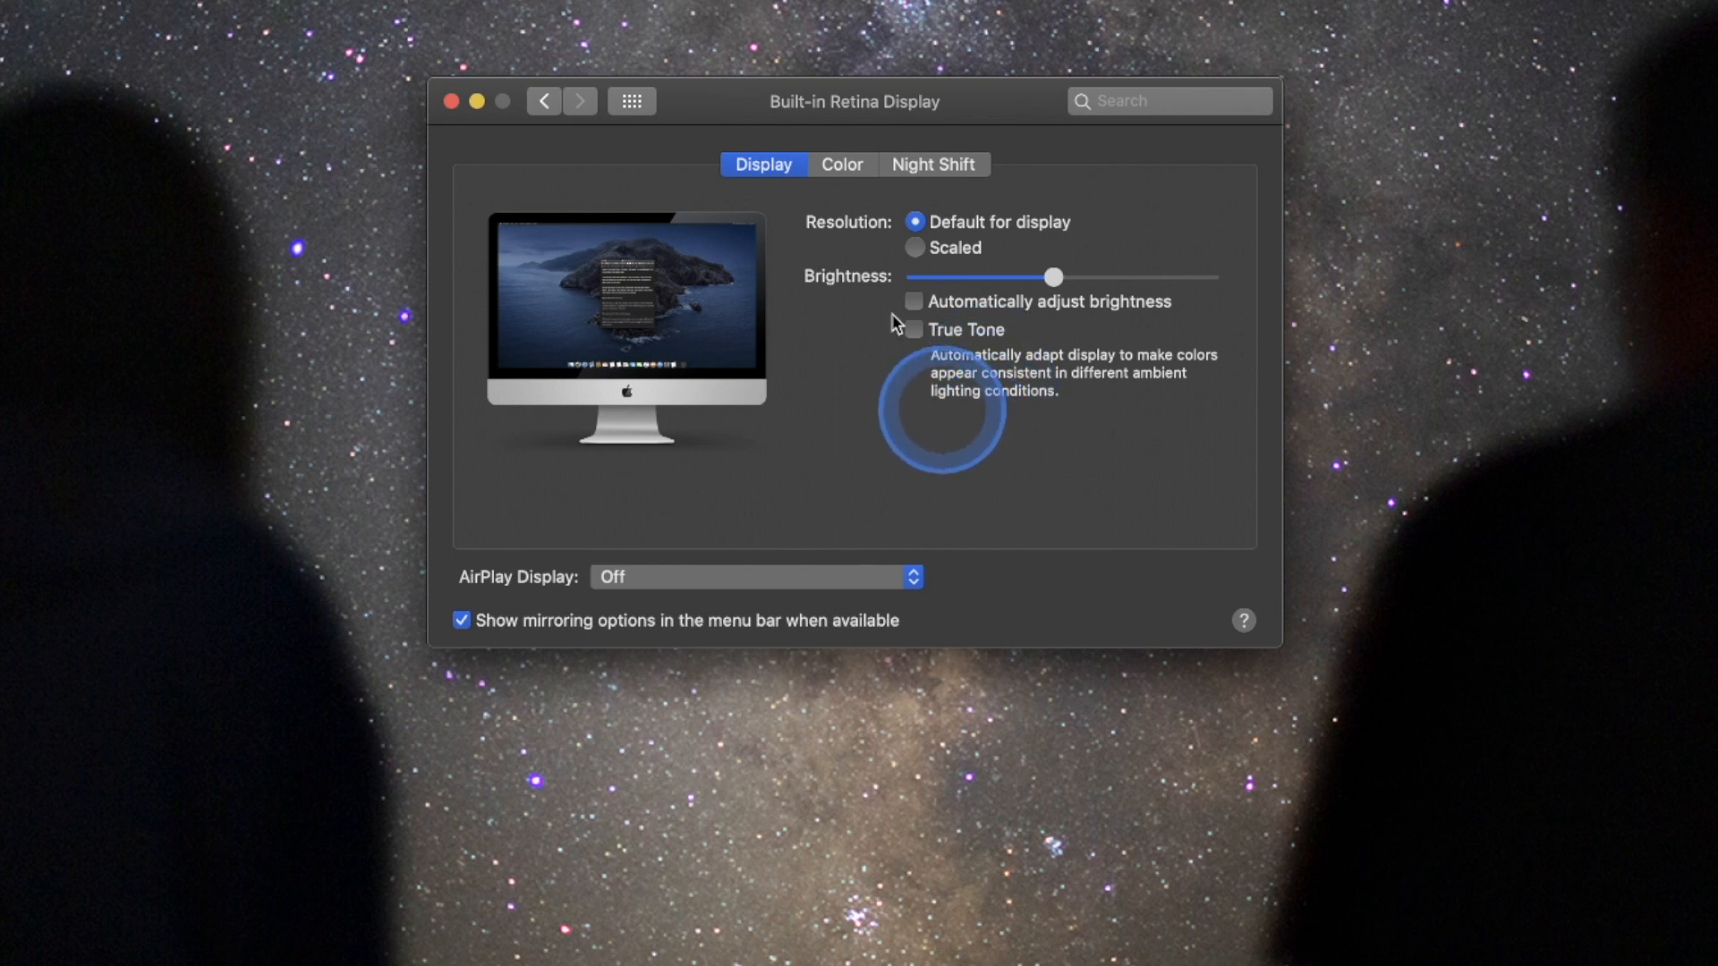
left_click(851, 165)
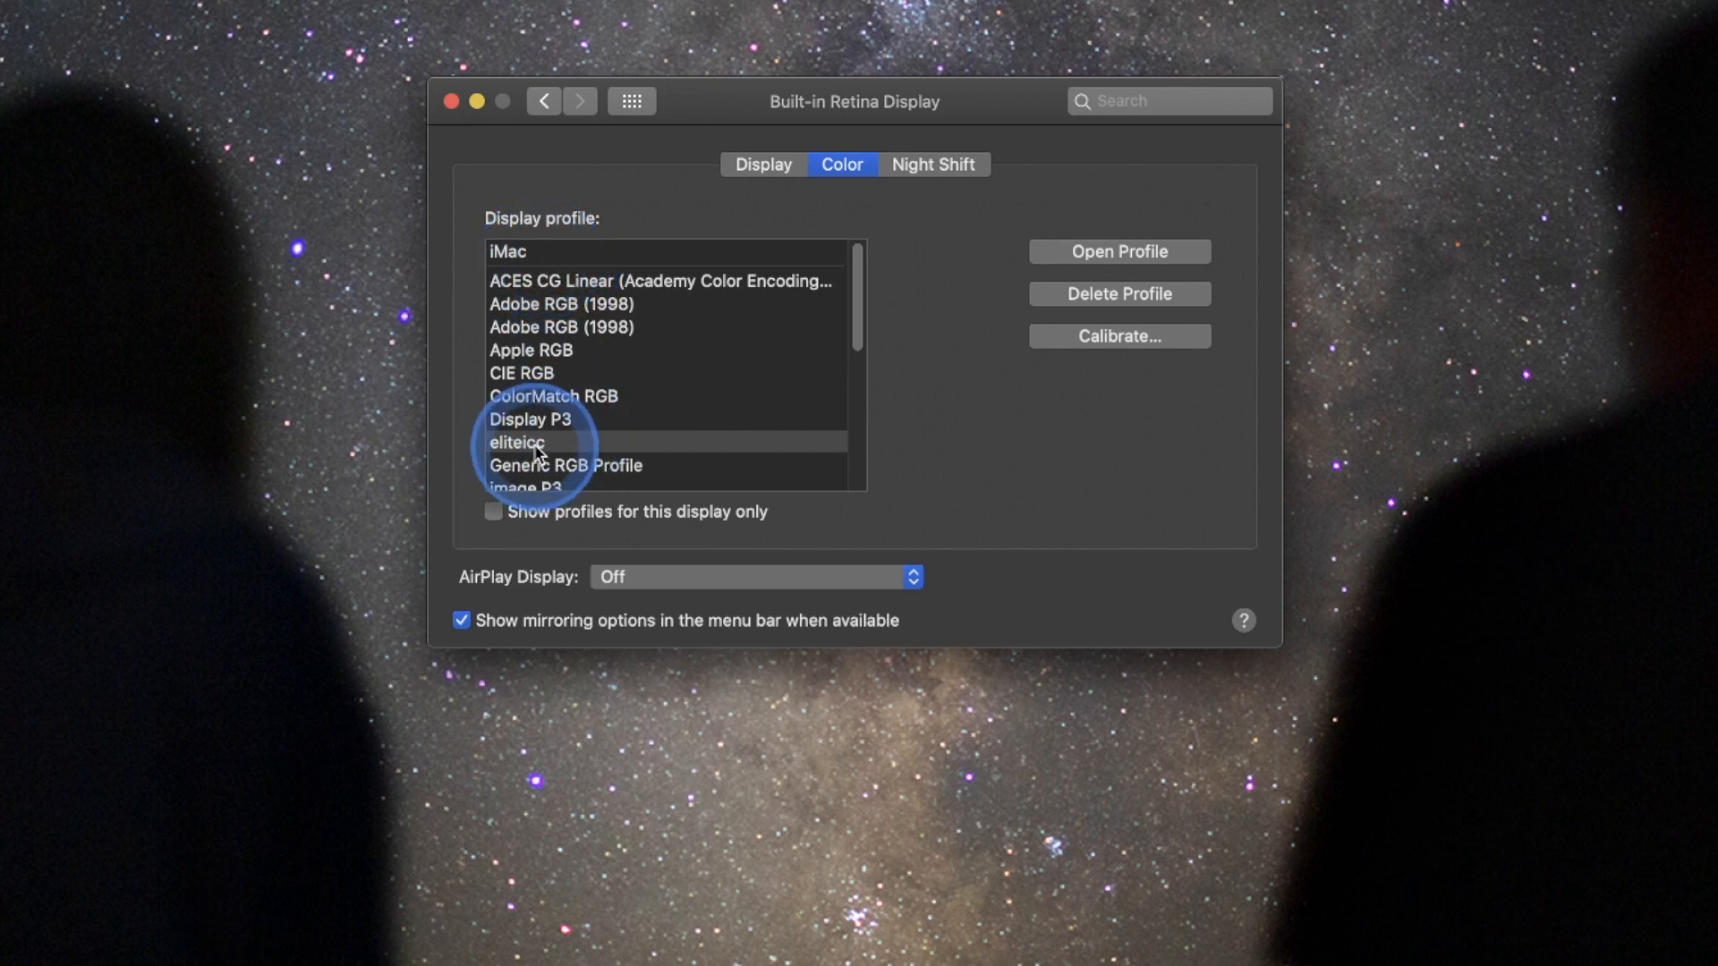
left_click(927, 166)
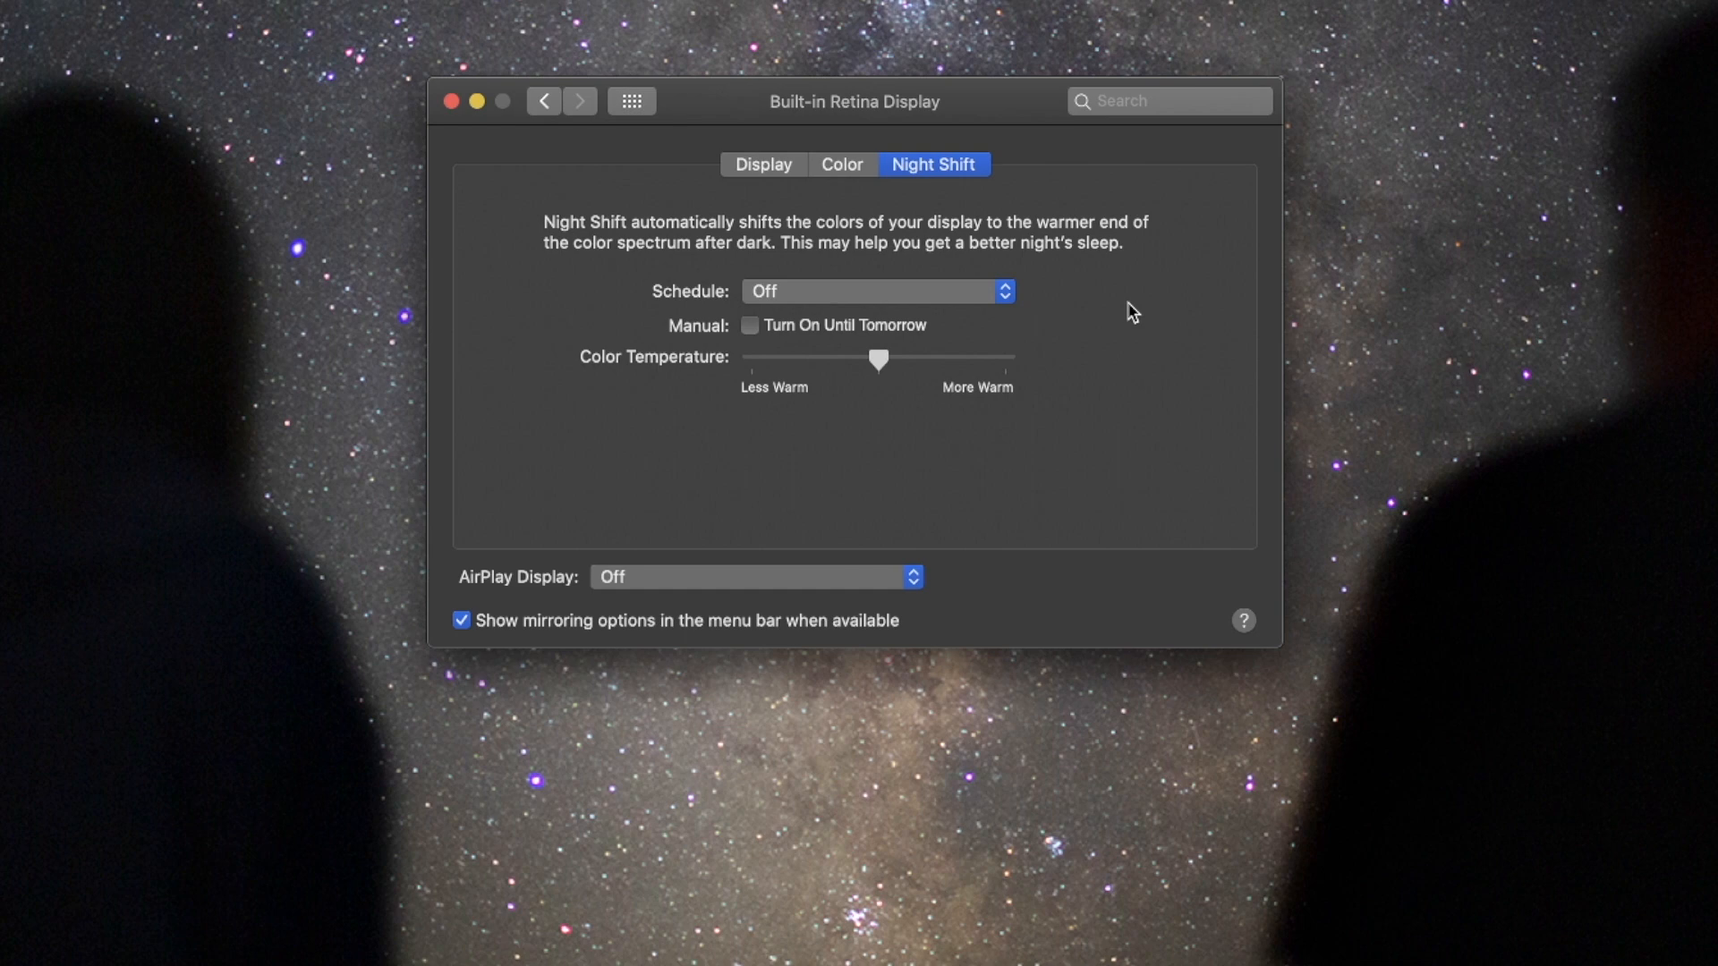
Leave the Displays preferences and set the Sidecar Touch Bar to show on the top
left_click(645, 103)
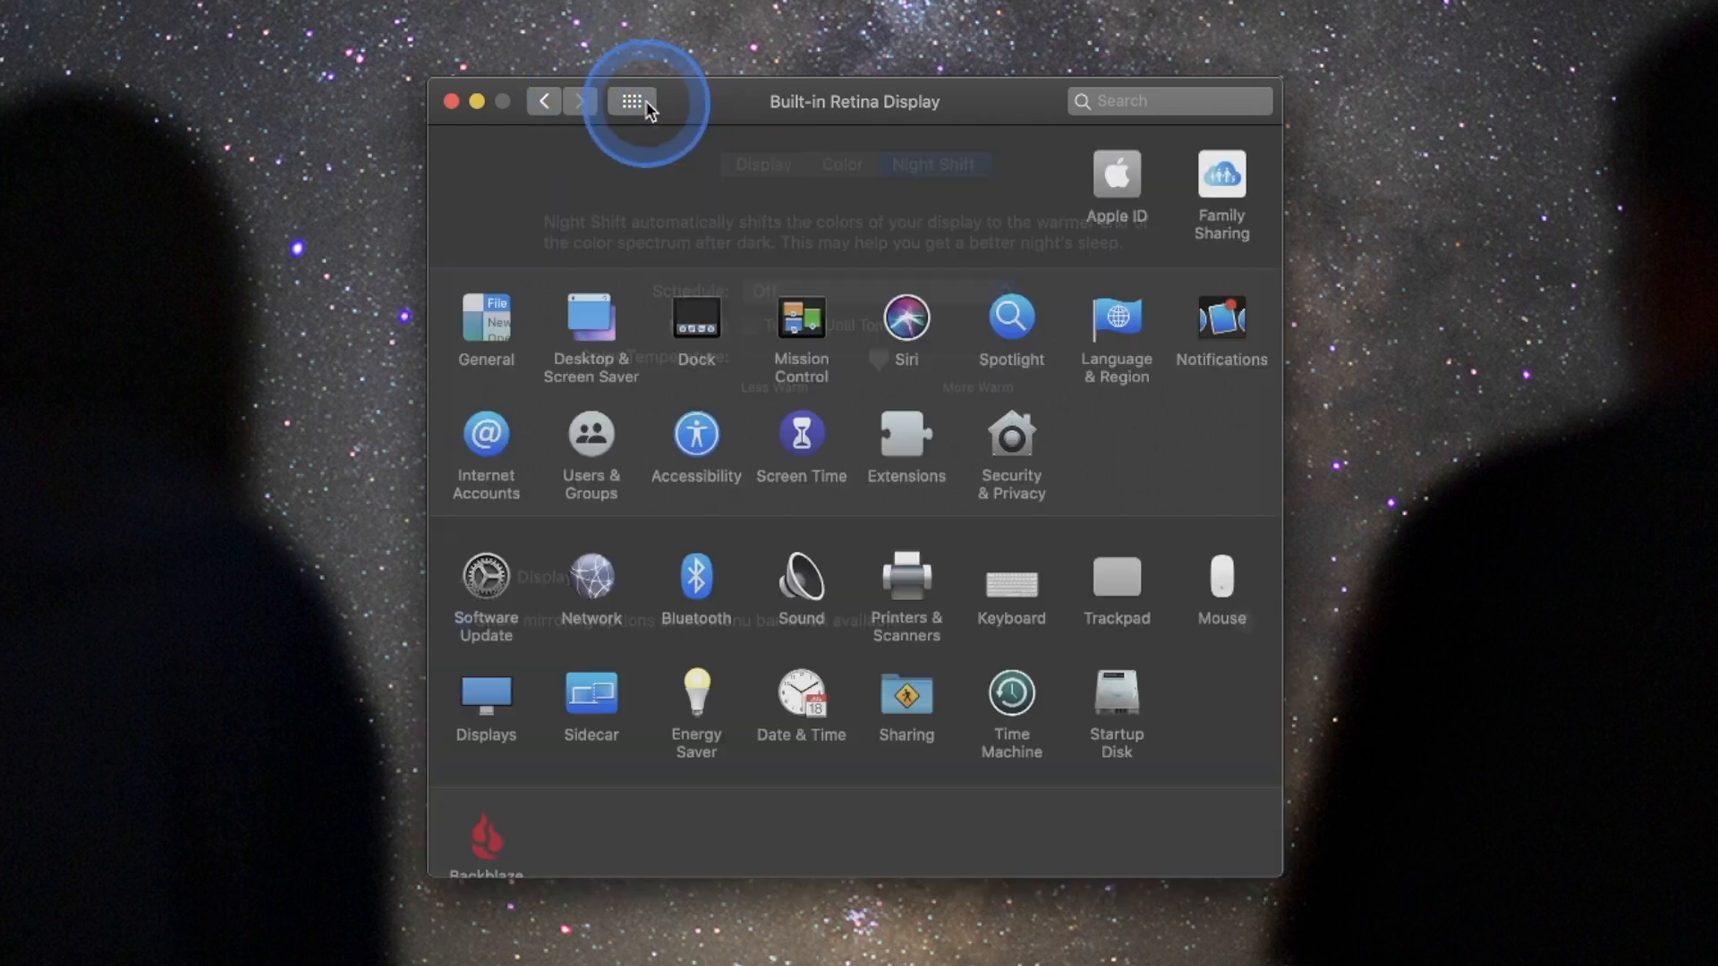
left_click(592, 707)
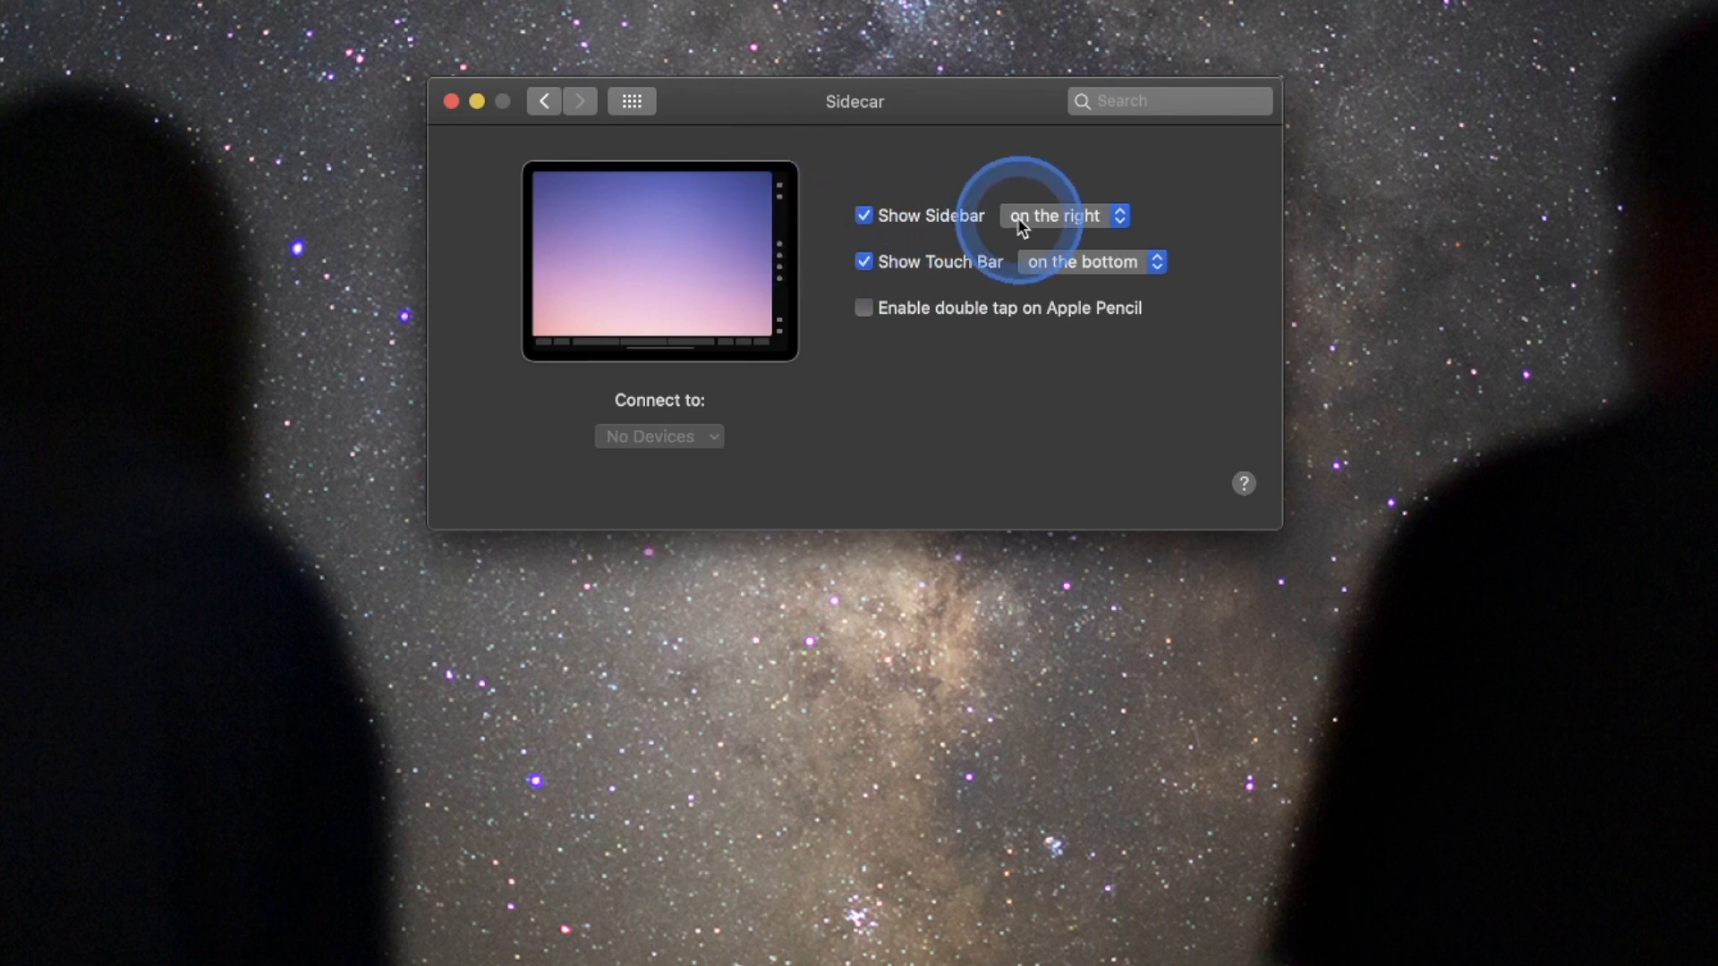
left_click(1048, 264)
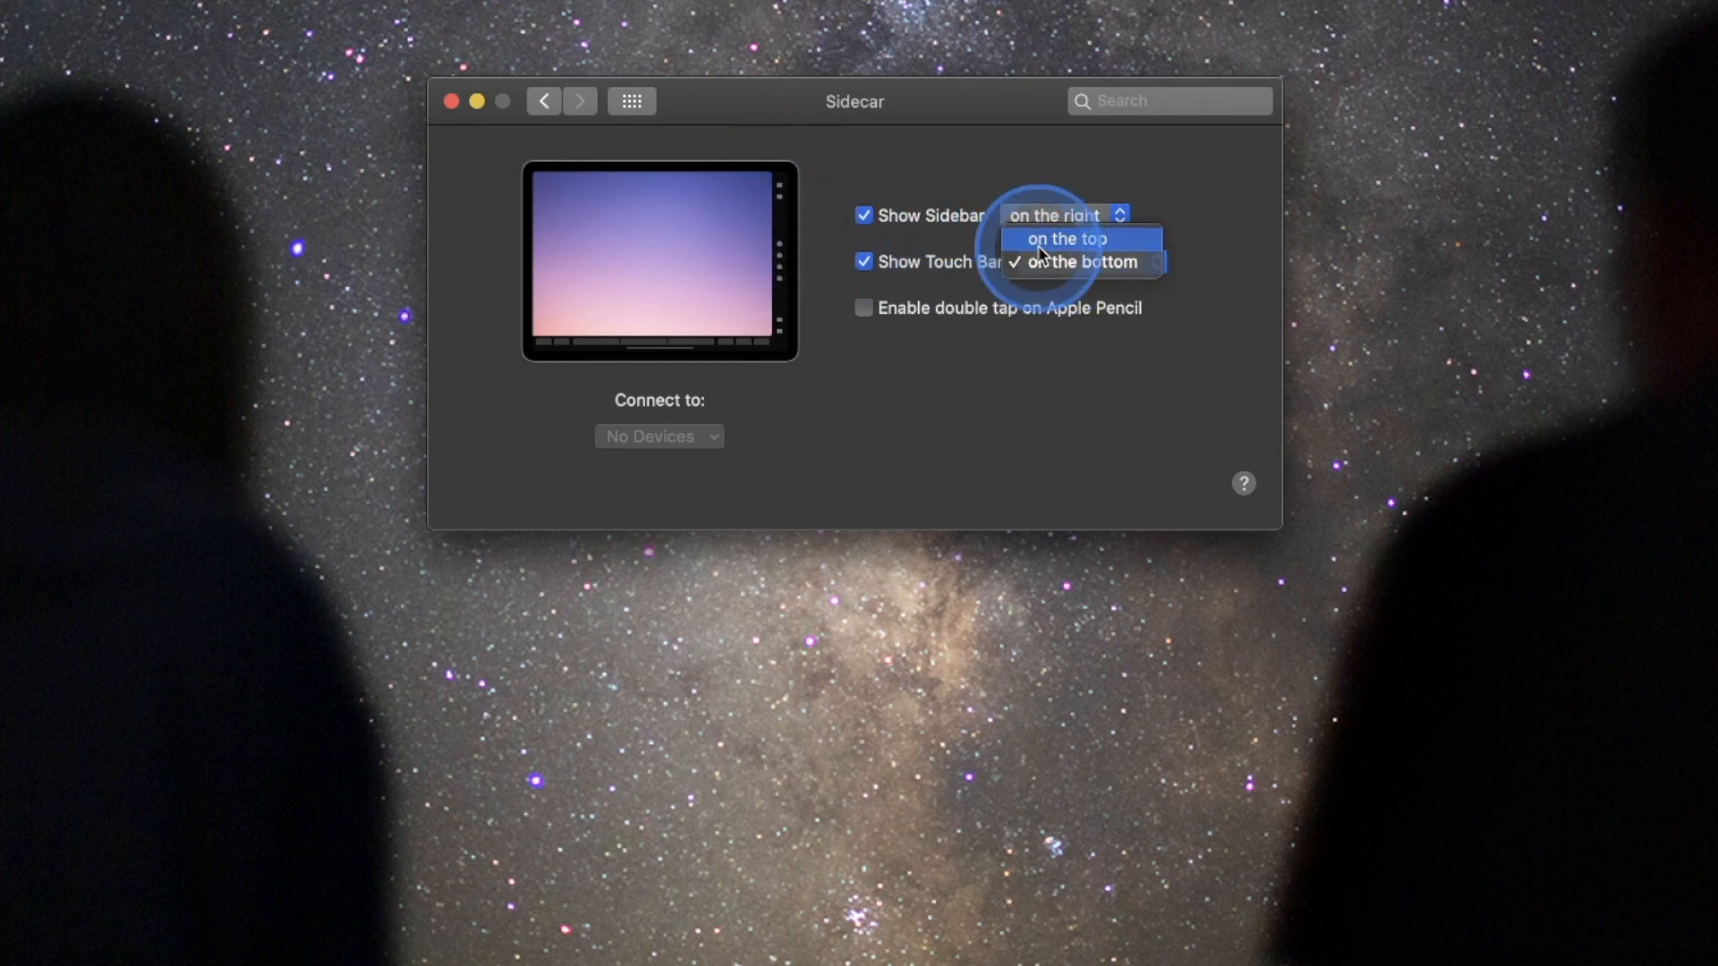
left_click(1056, 238)
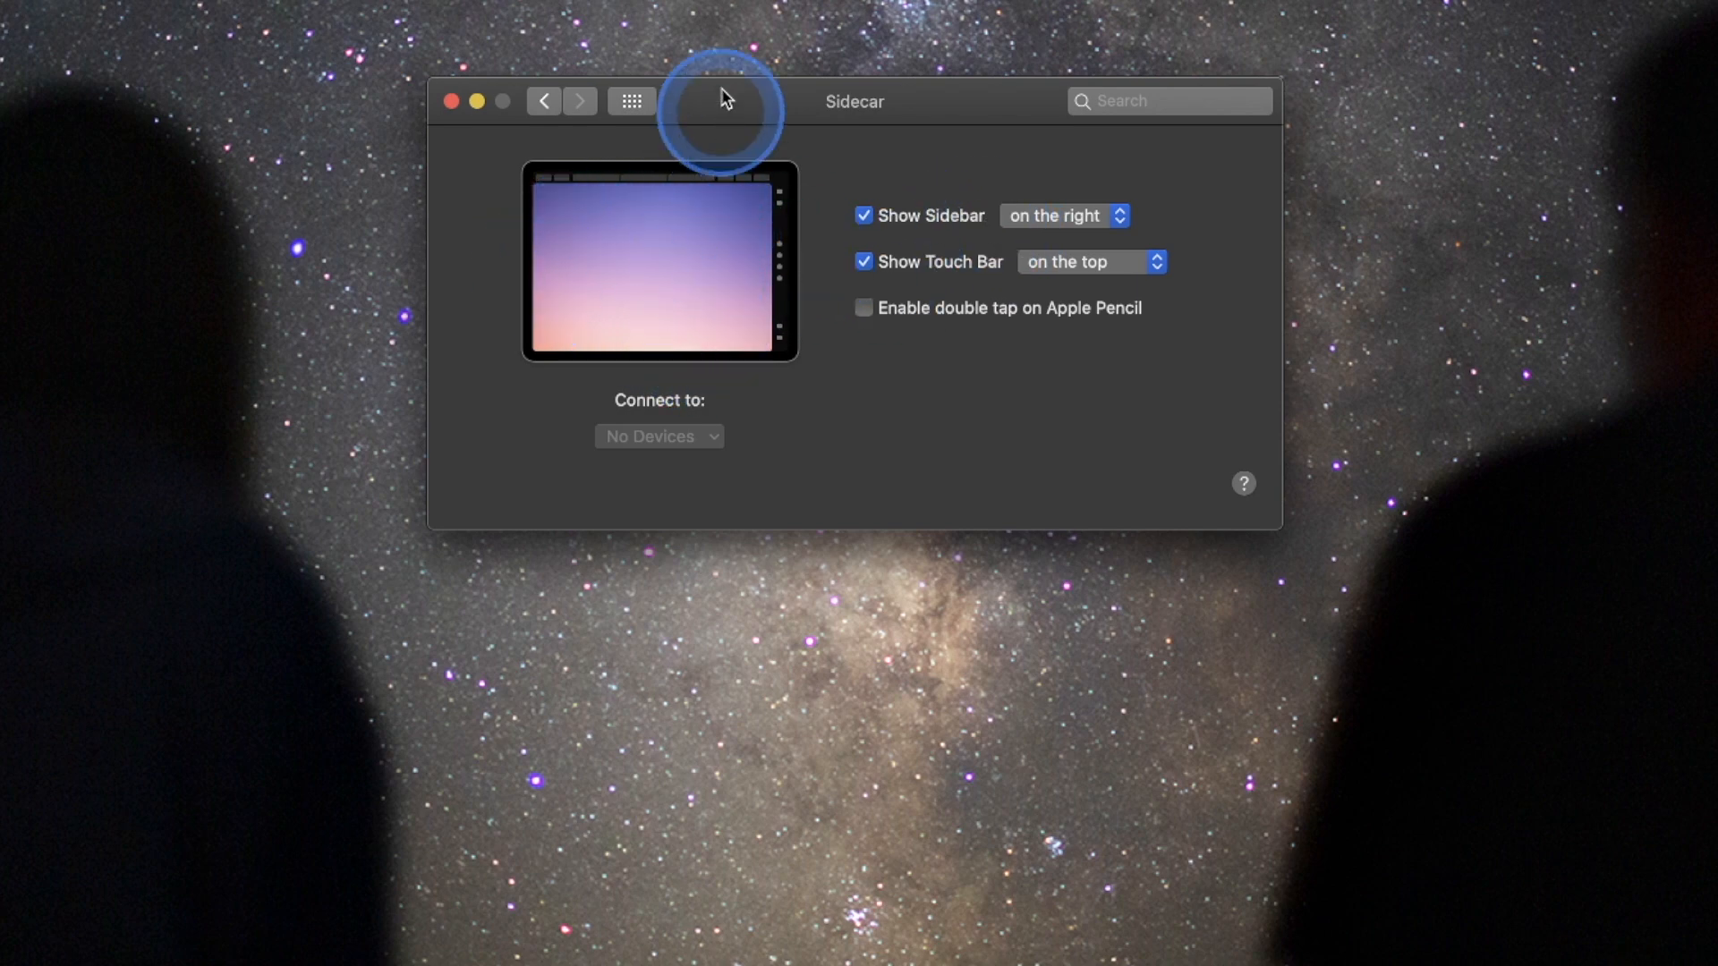
Review the Energy Saver preferences, including the display turn-off time and the Schedule option
left_click(643, 111)
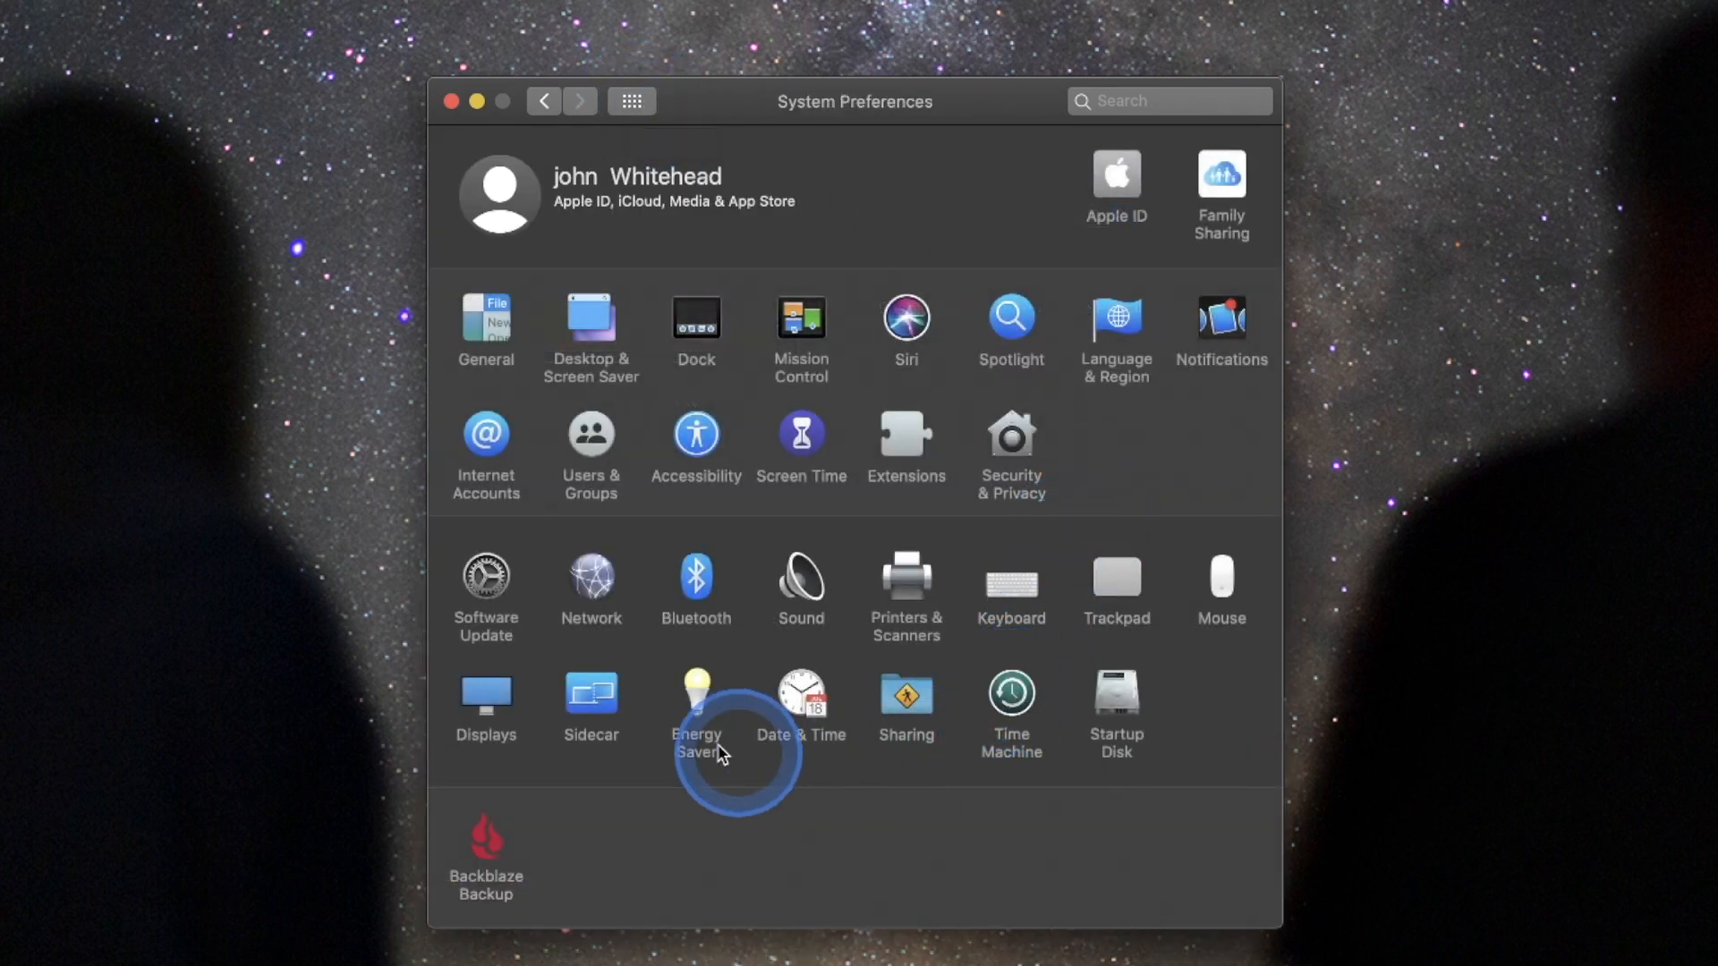
left_click(698, 712)
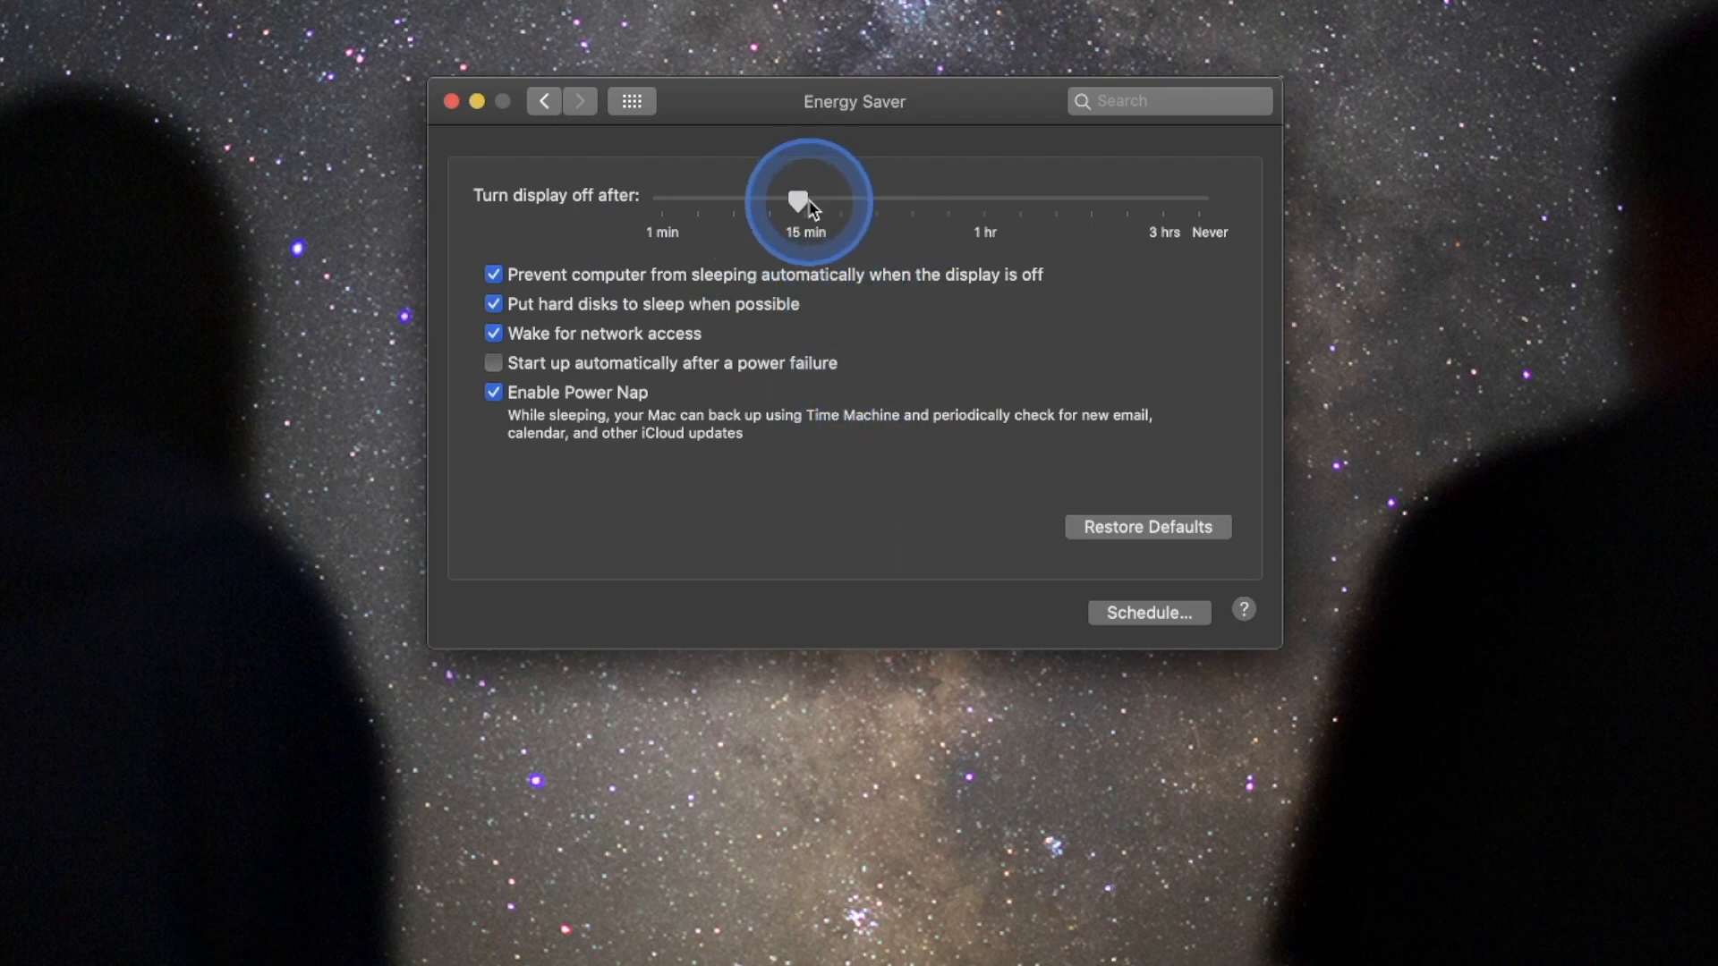
mouse_move(808, 201)
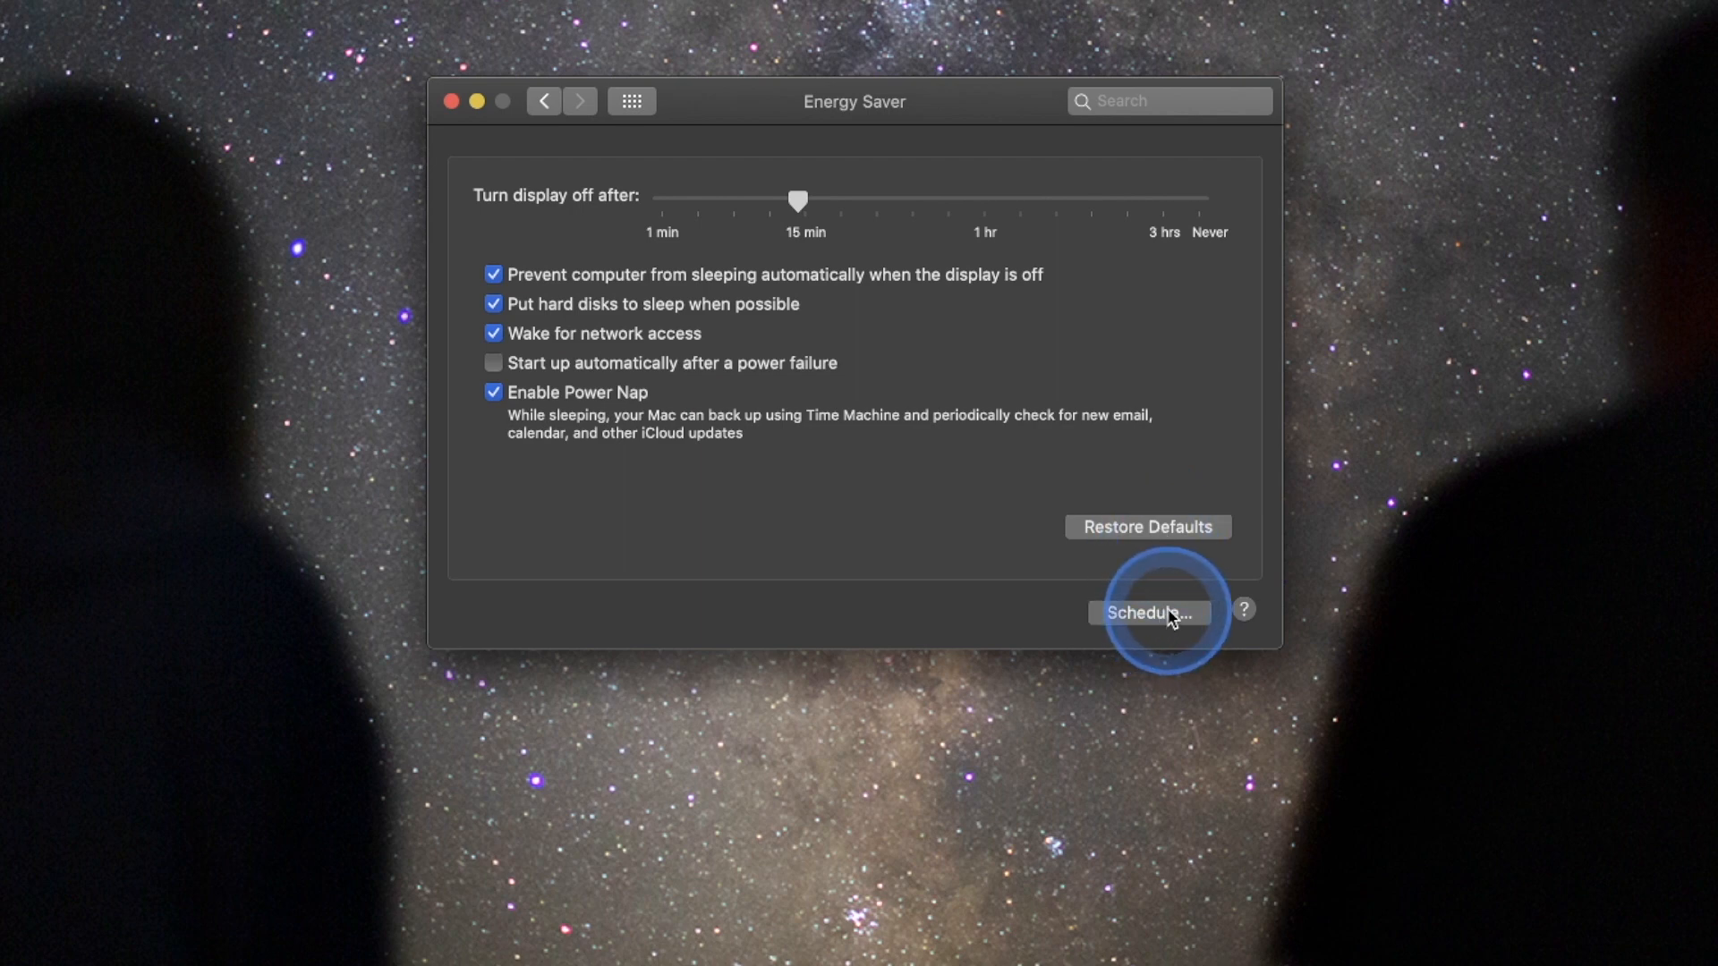
Review the Date & Time, Time Zone and Clock settings of the Date & Time preferences
left_click(636, 102)
left_click(808, 694)
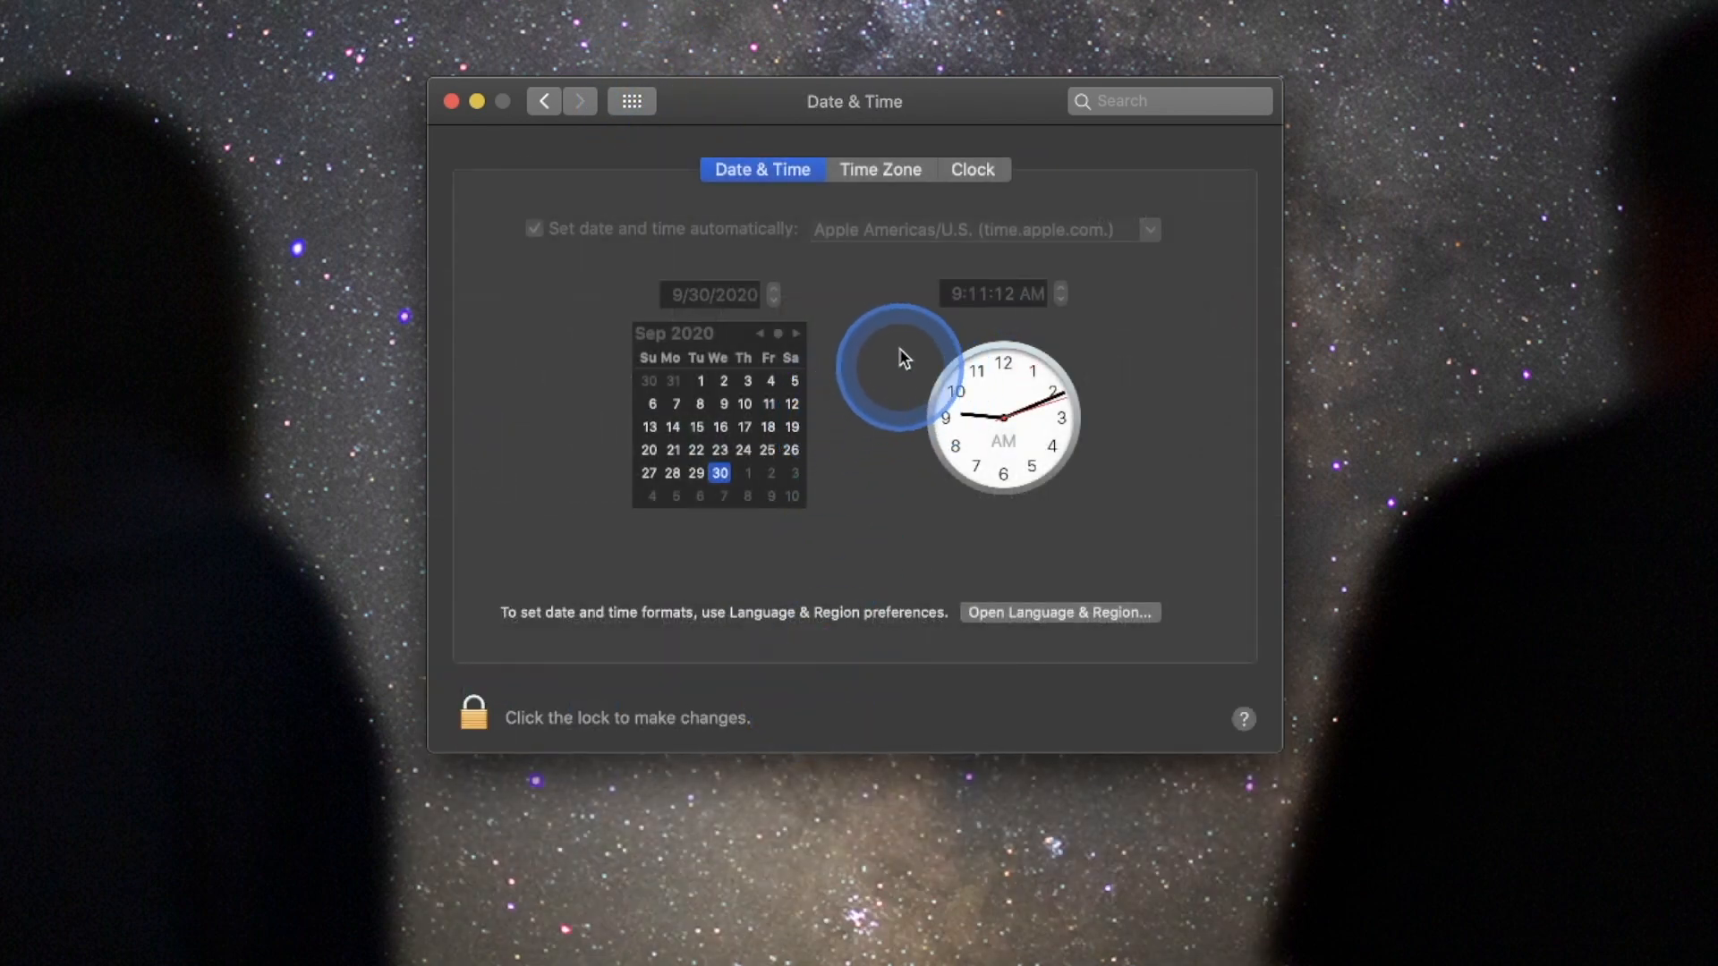
left_click(859, 170)
left_click(974, 166)
left_click(760, 170)
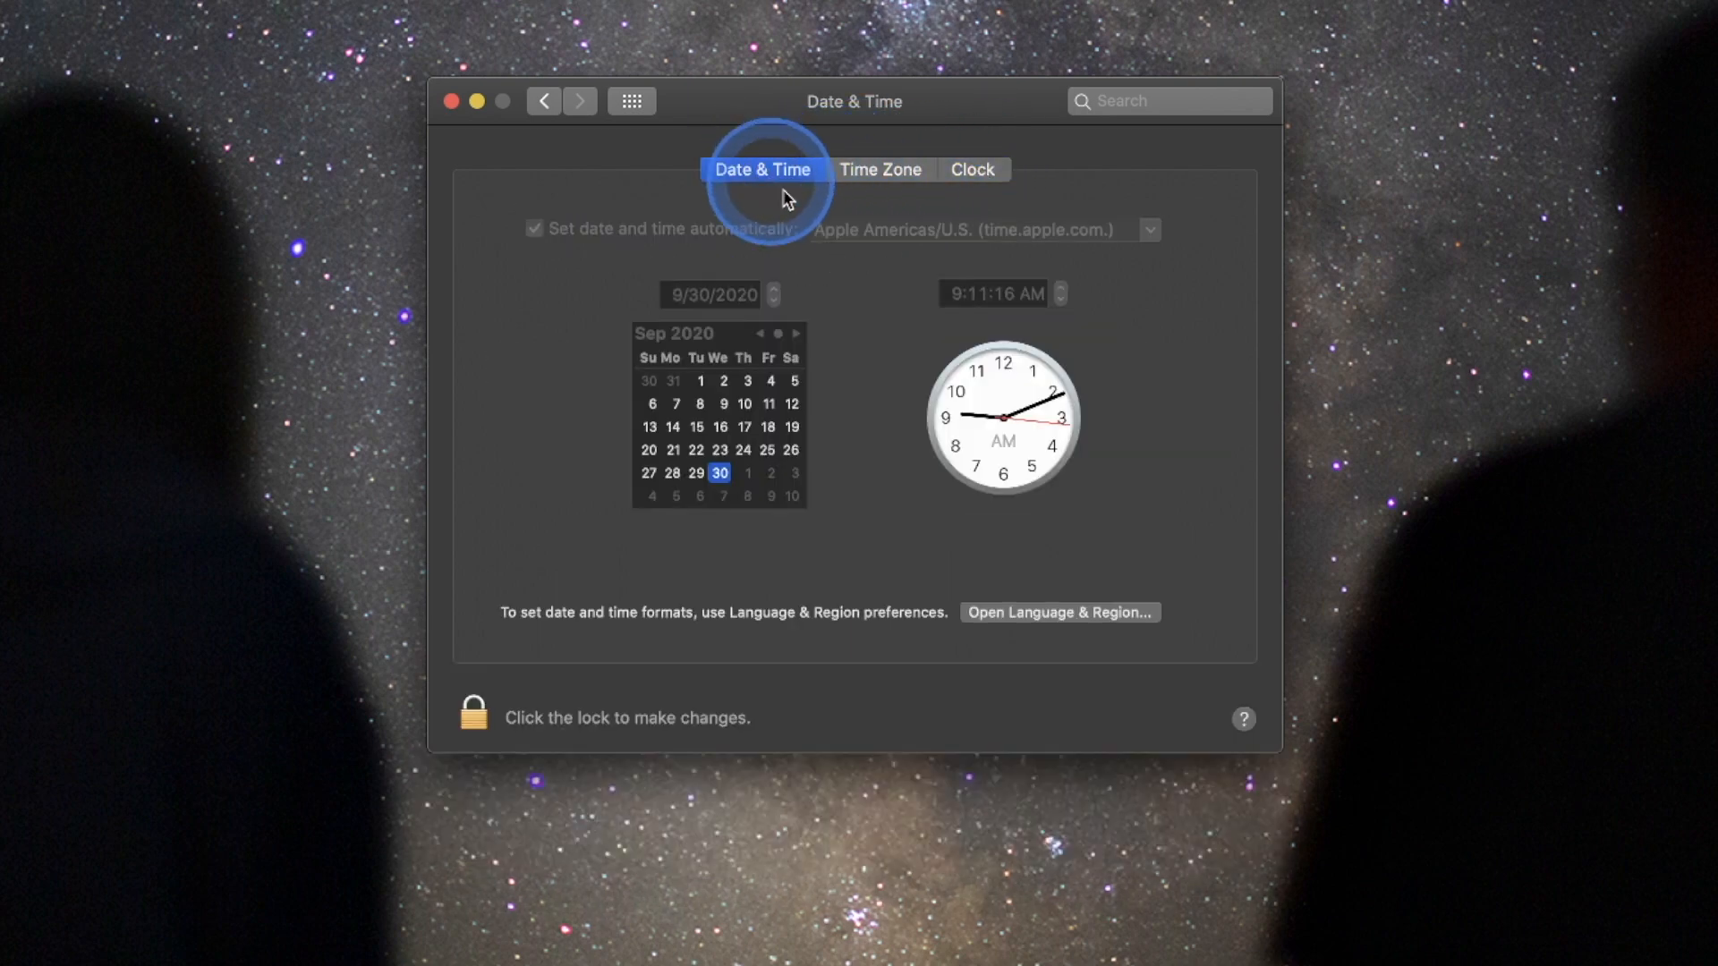
Leave the Date & Time preferences and look at the Sharing entry and the Time Machine backup settings
left_click(633, 101)
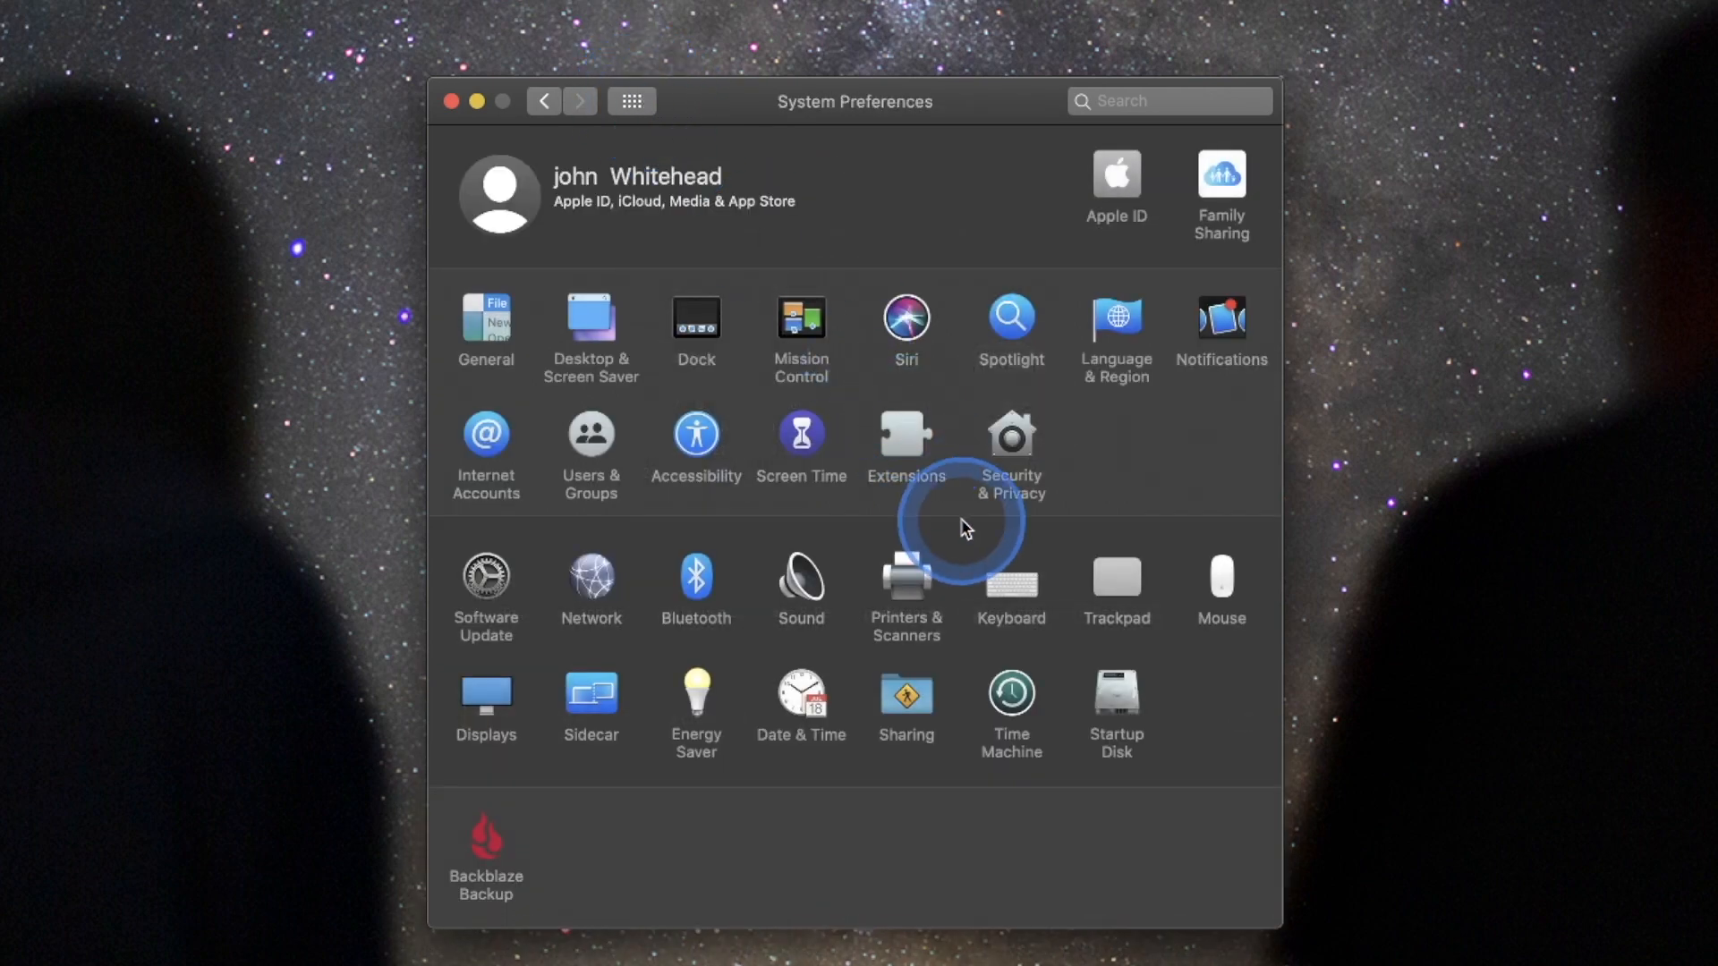
left_click(922, 705)
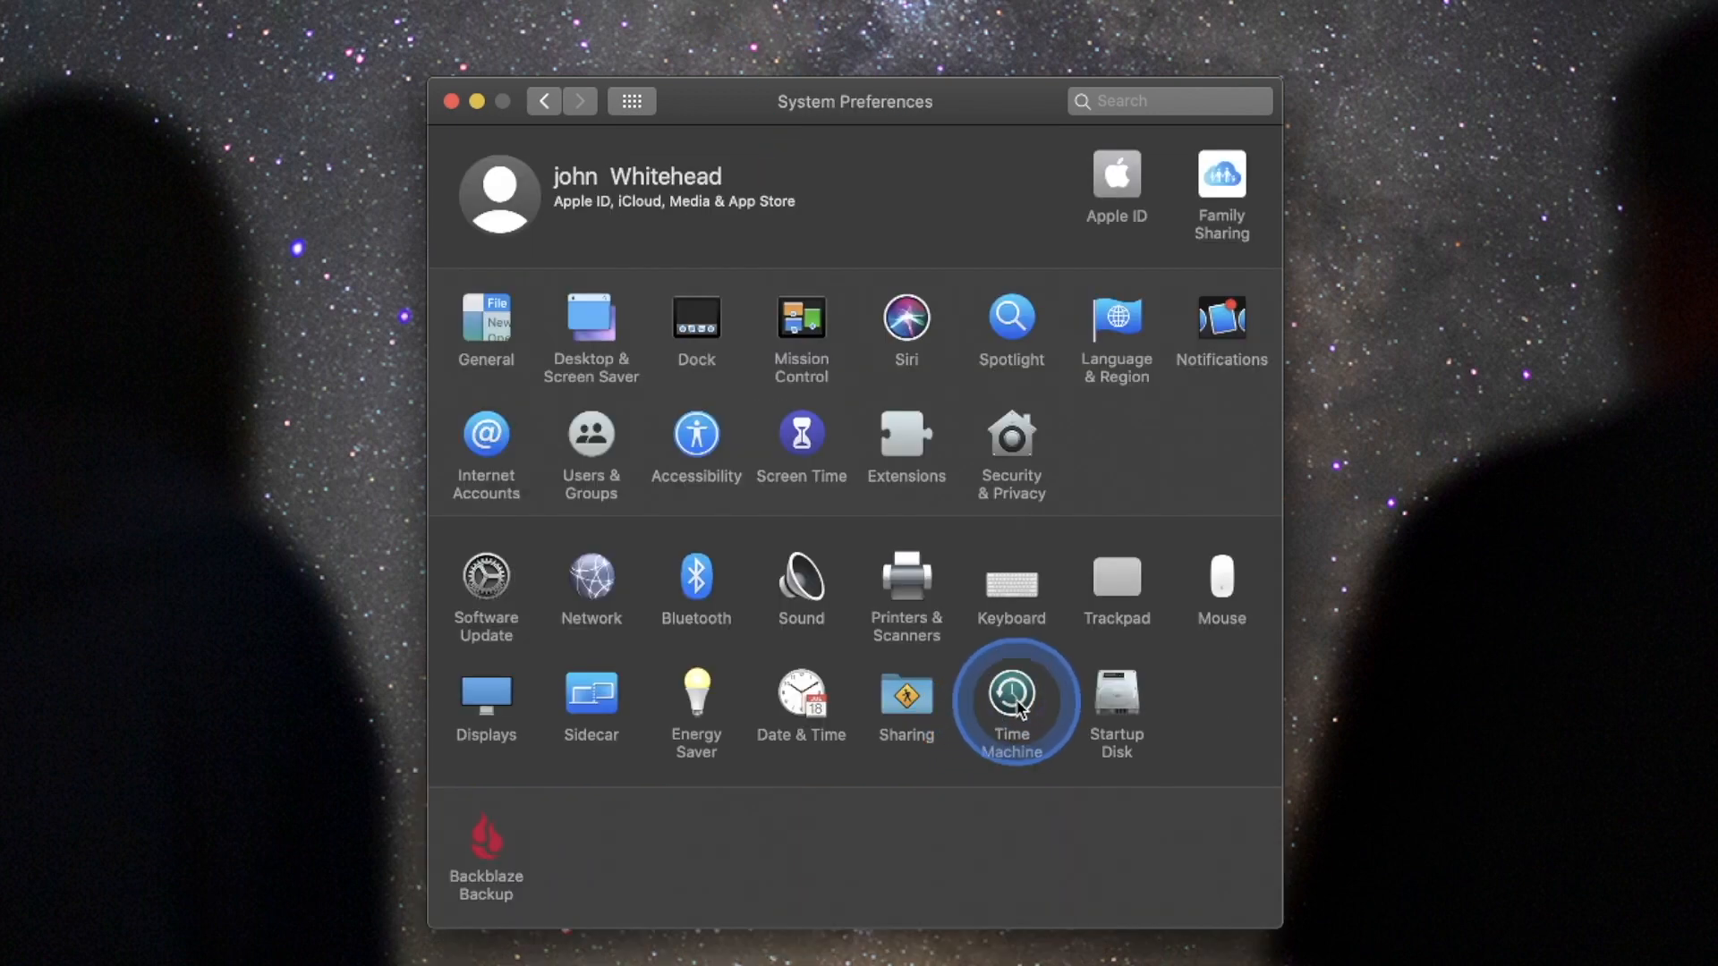
left_click(1000, 694)
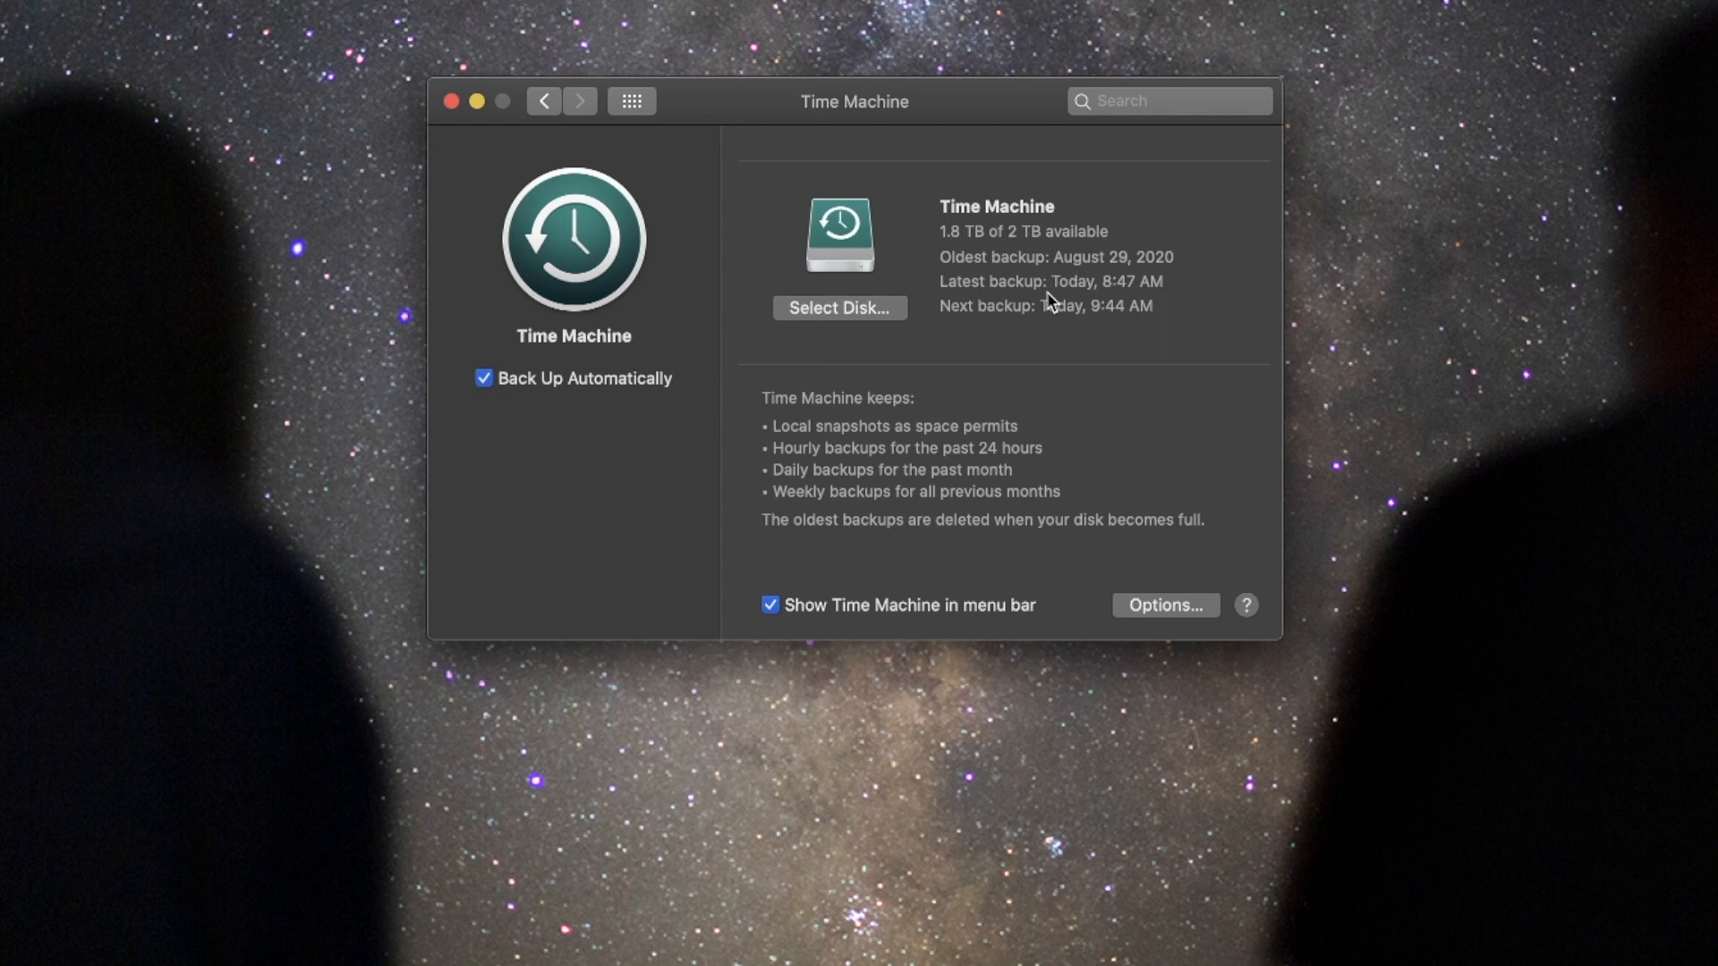
left_click(1092, 354)
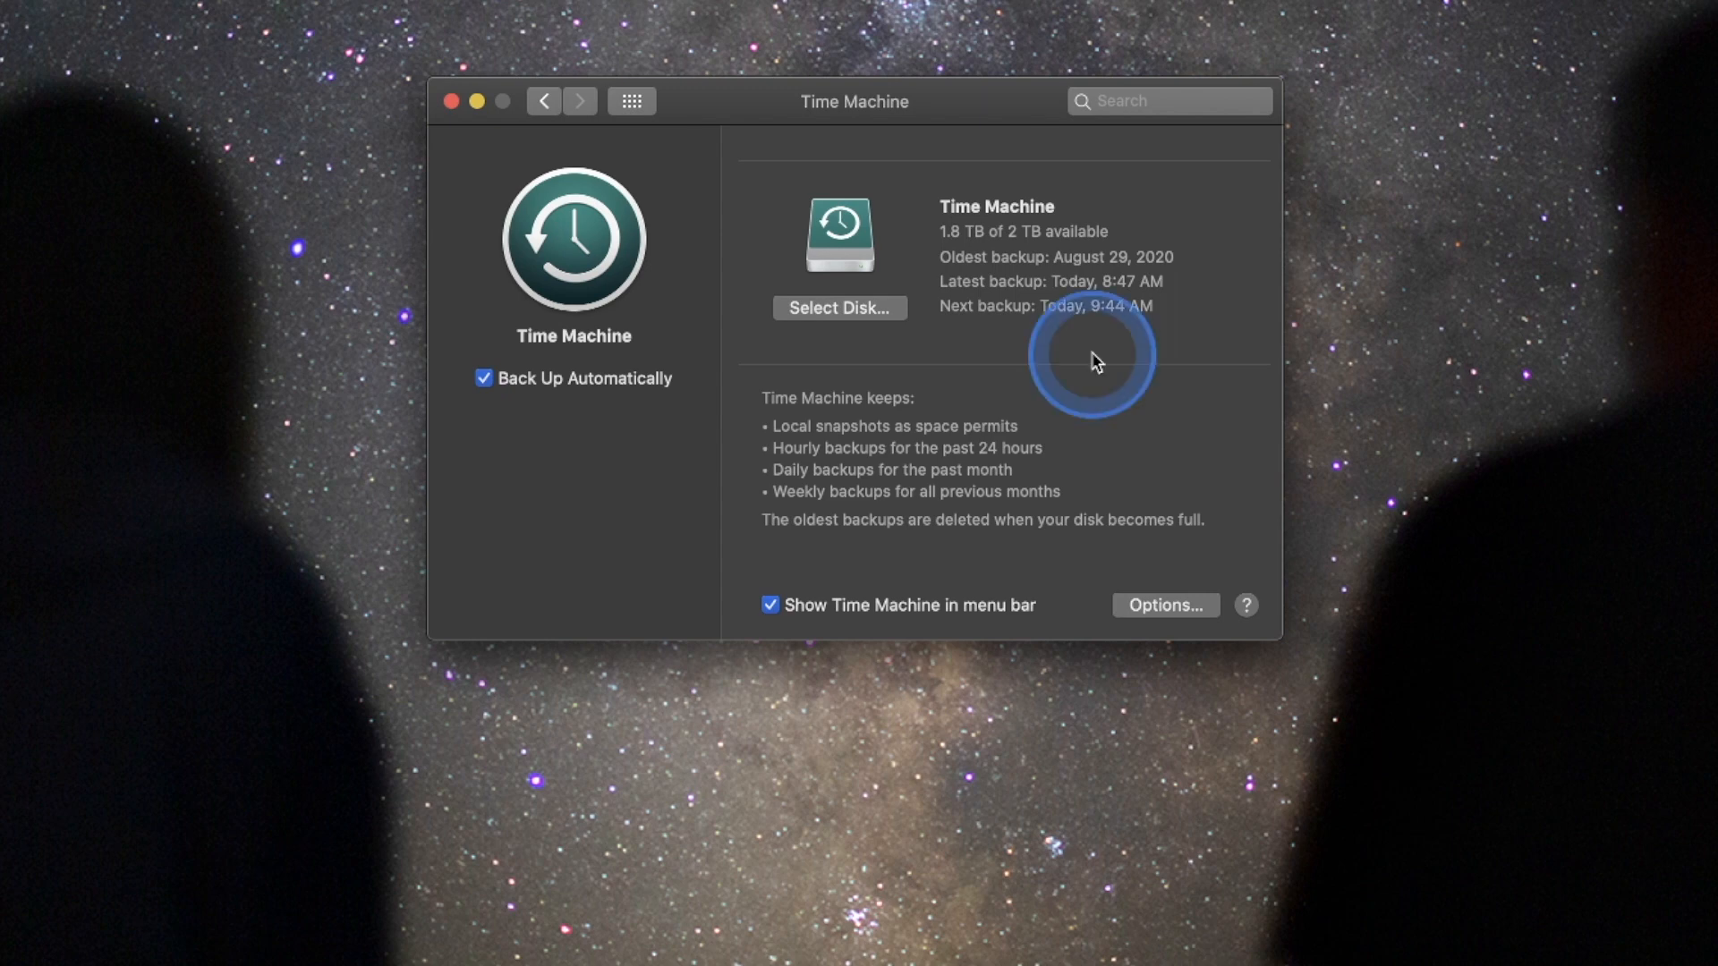
left_click(581, 140)
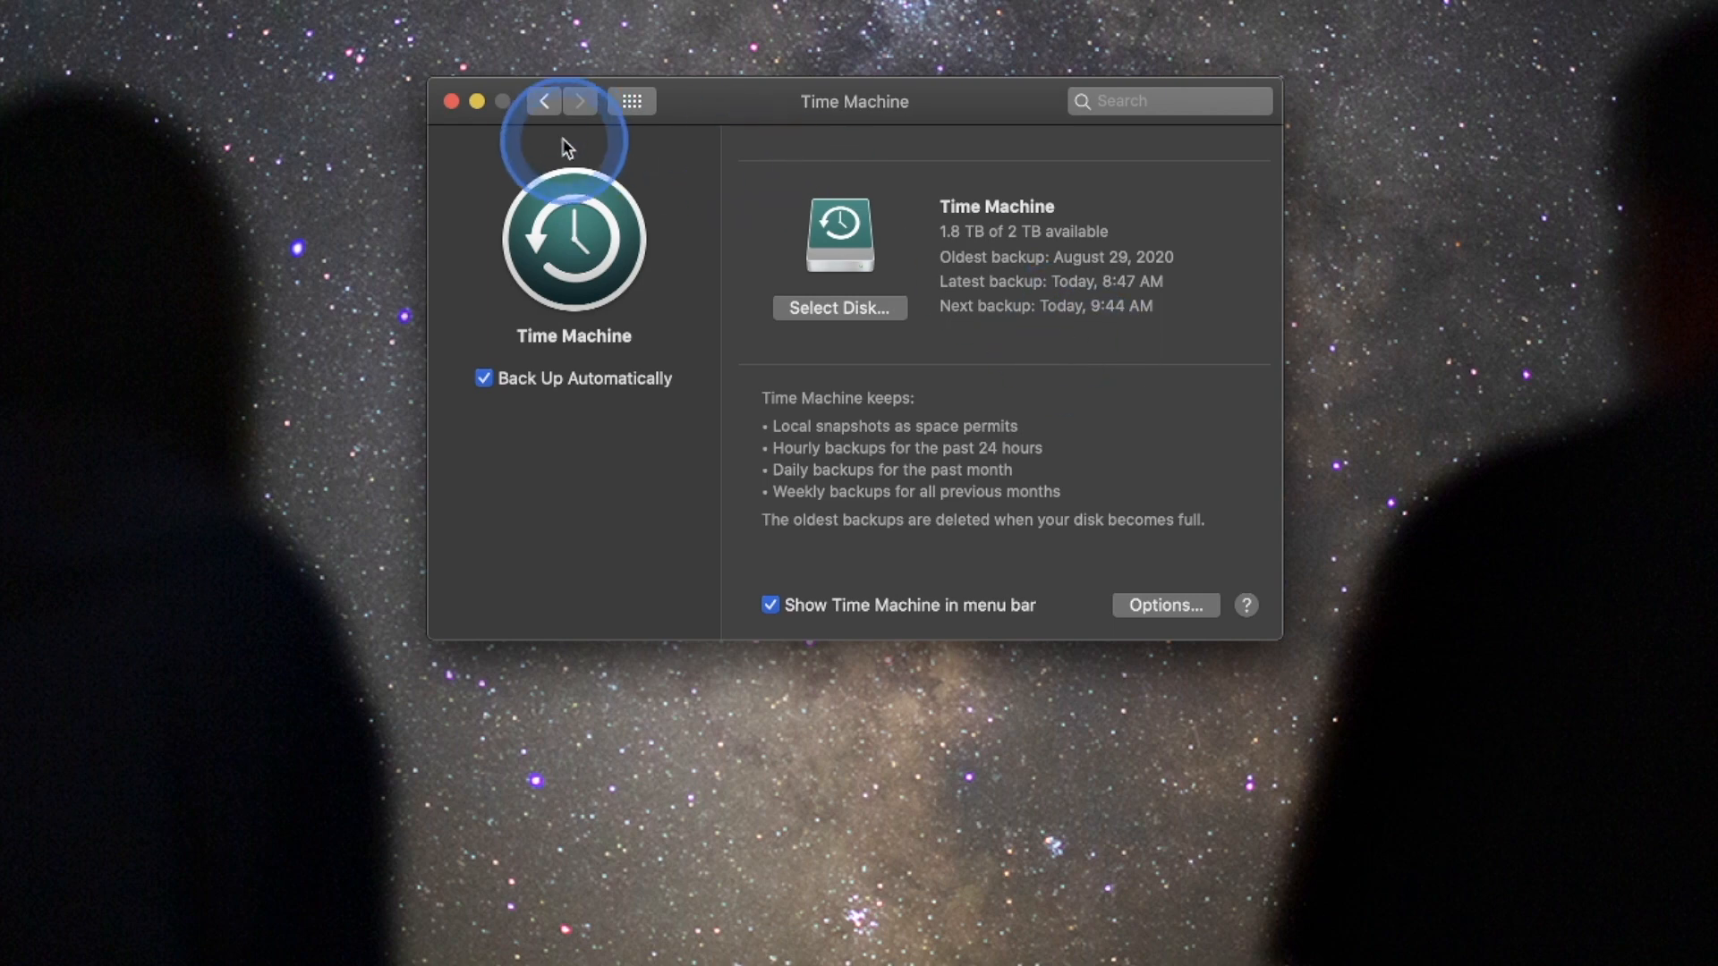
Look at the Startup Disk preferences and the Backblaze Backup entry in the preferences overview
left_click(632, 101)
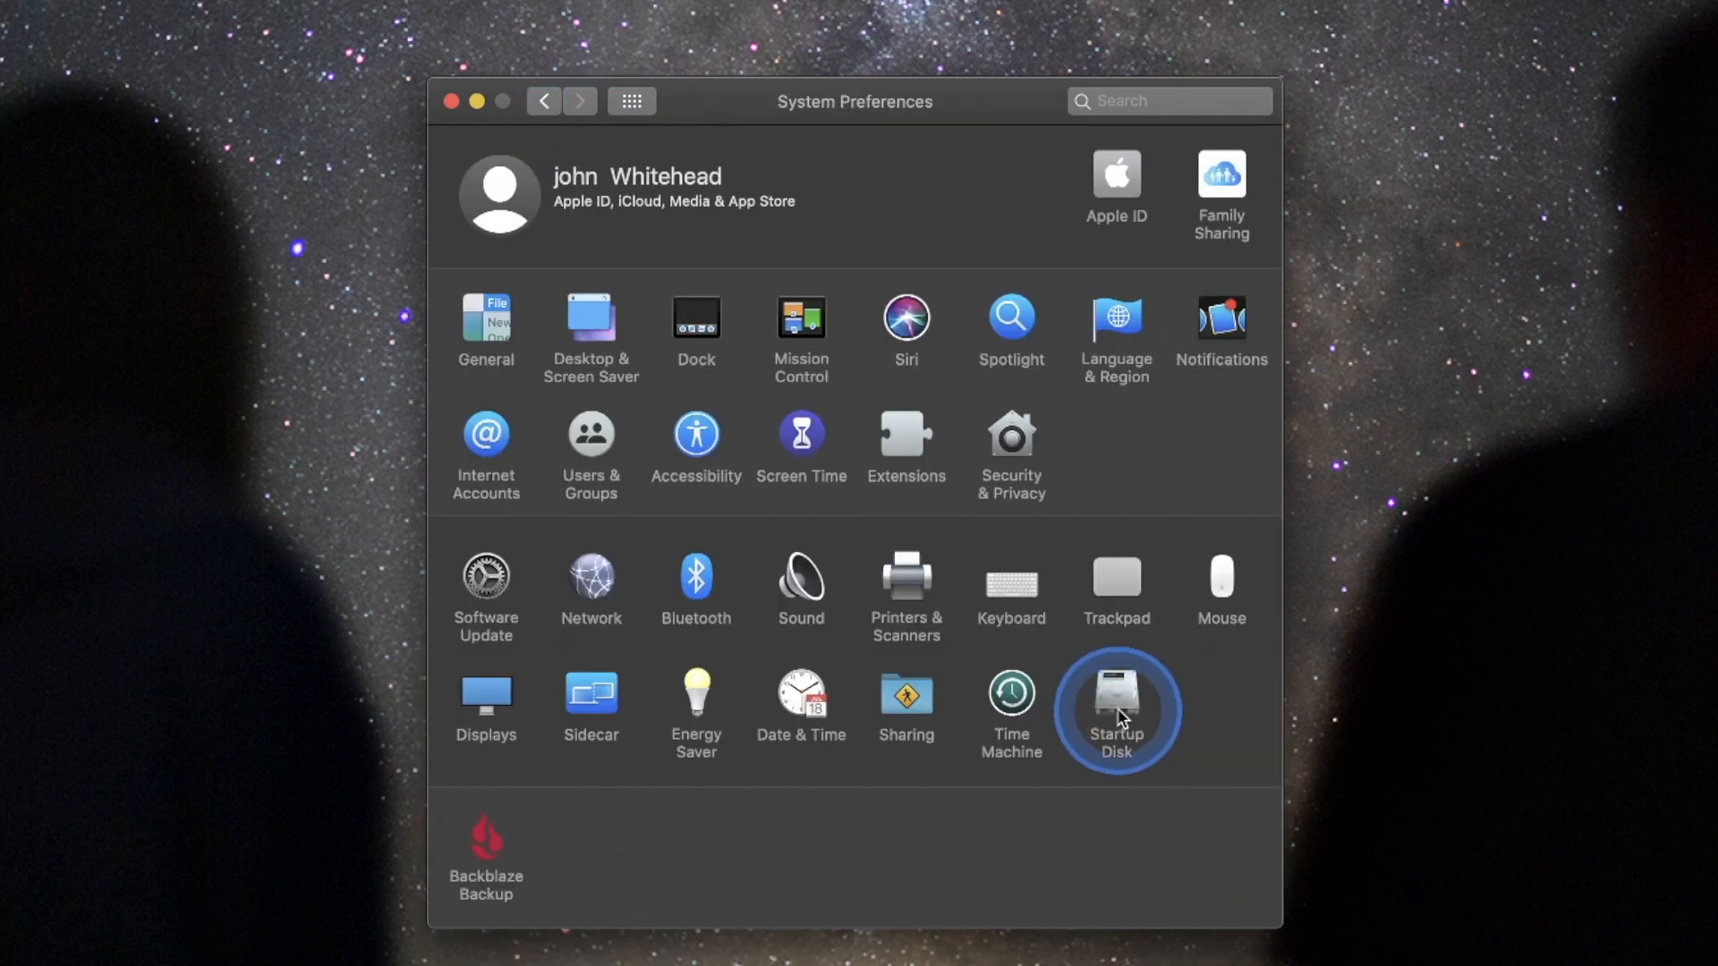
left_click(1120, 716)
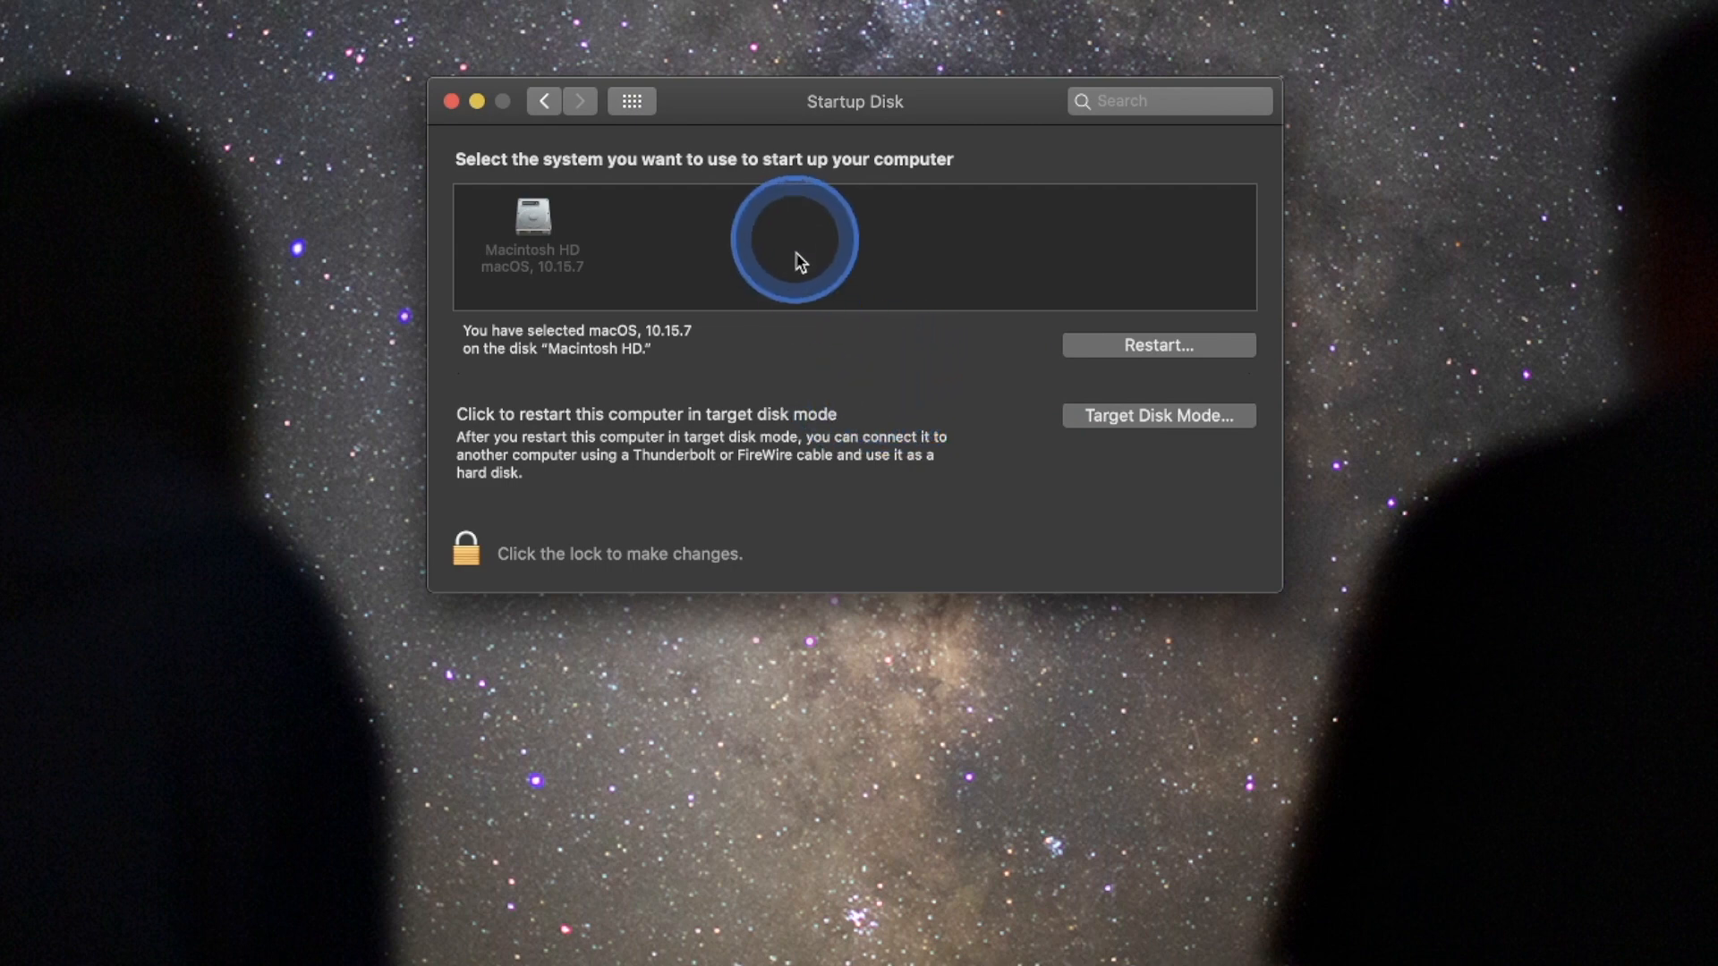
left_click(634, 102)
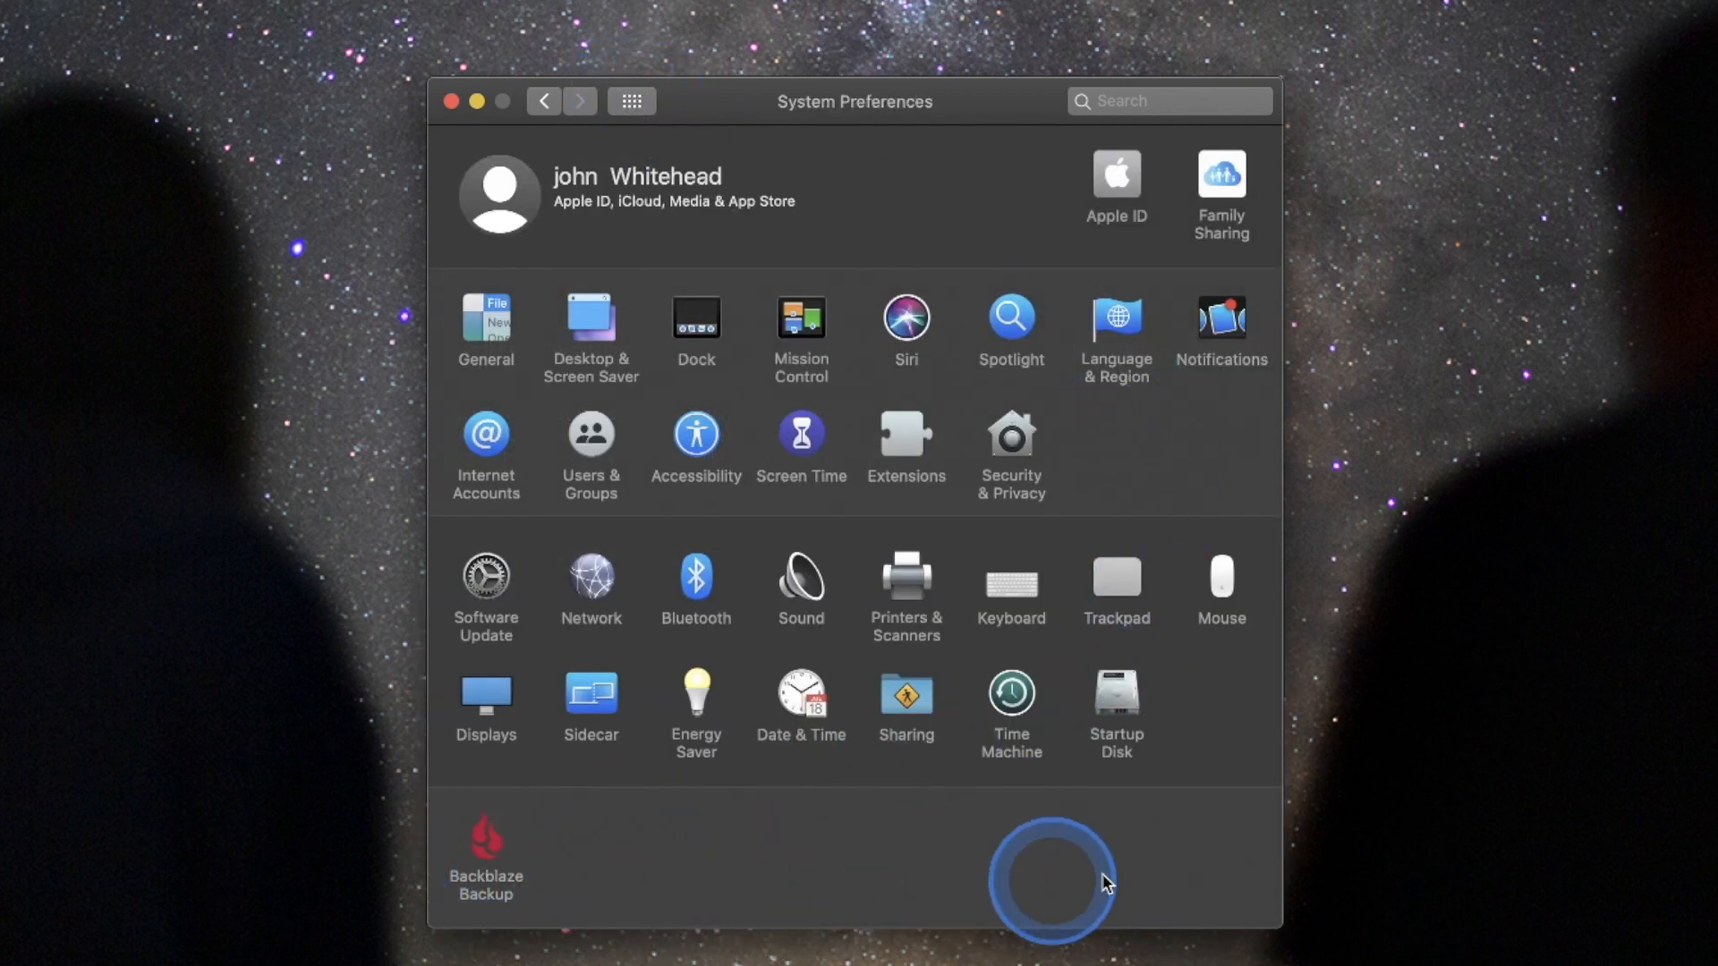
left_click(485, 859)
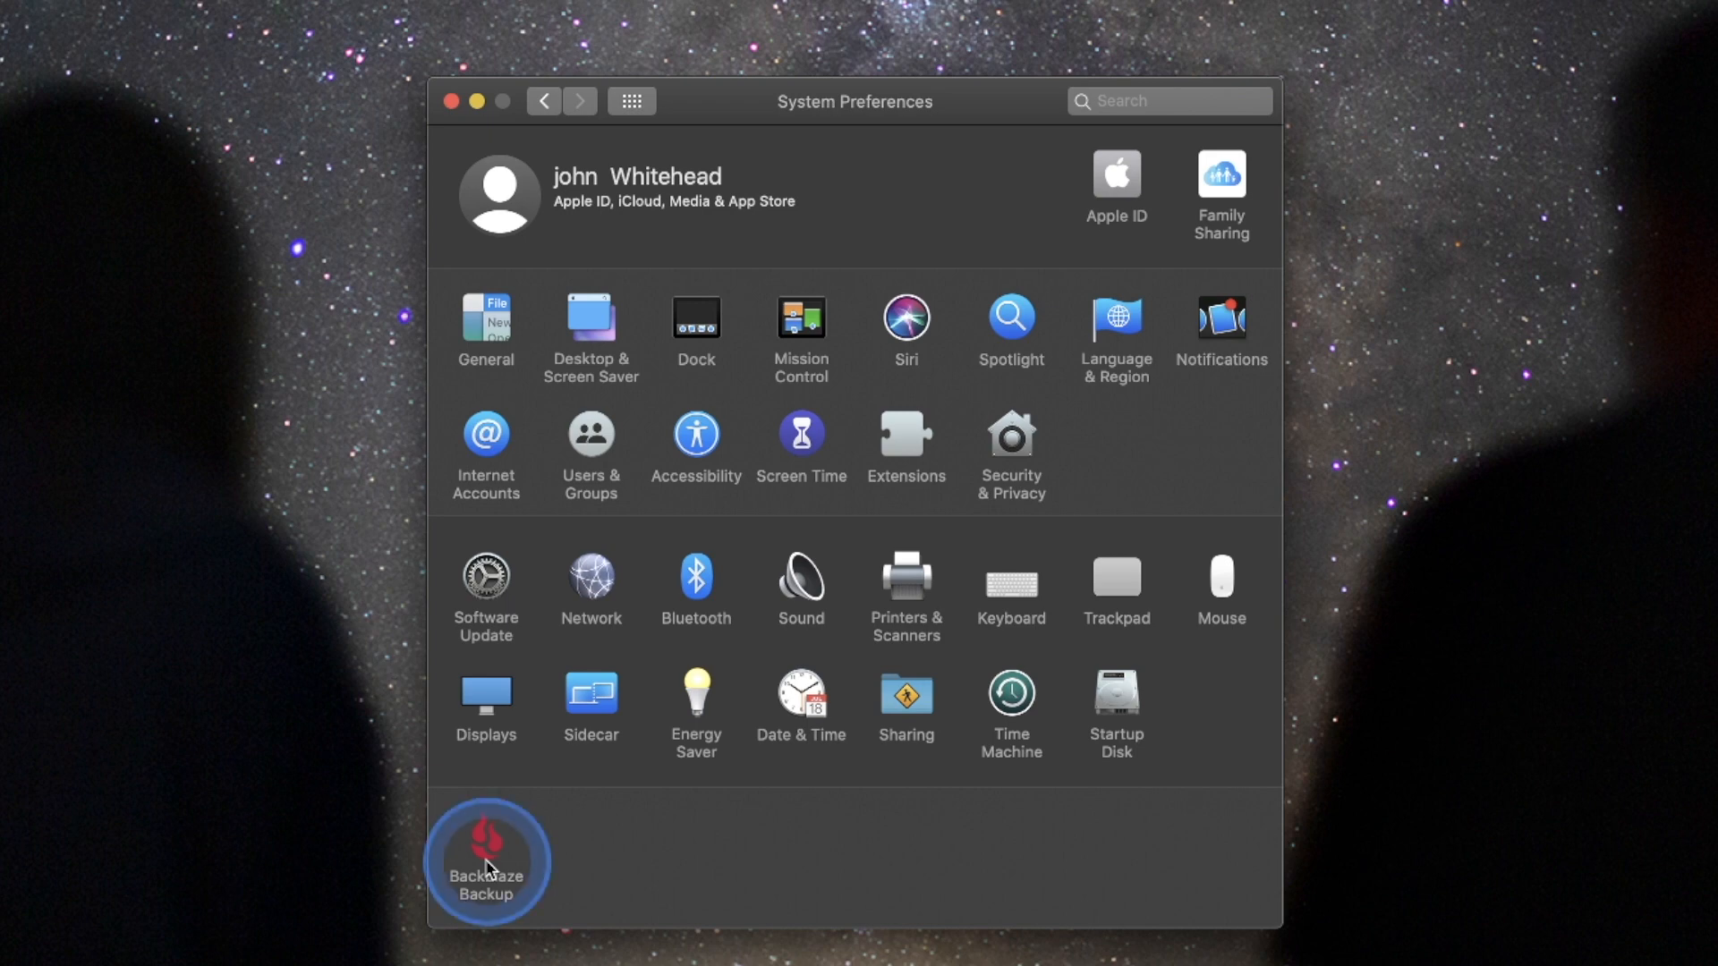